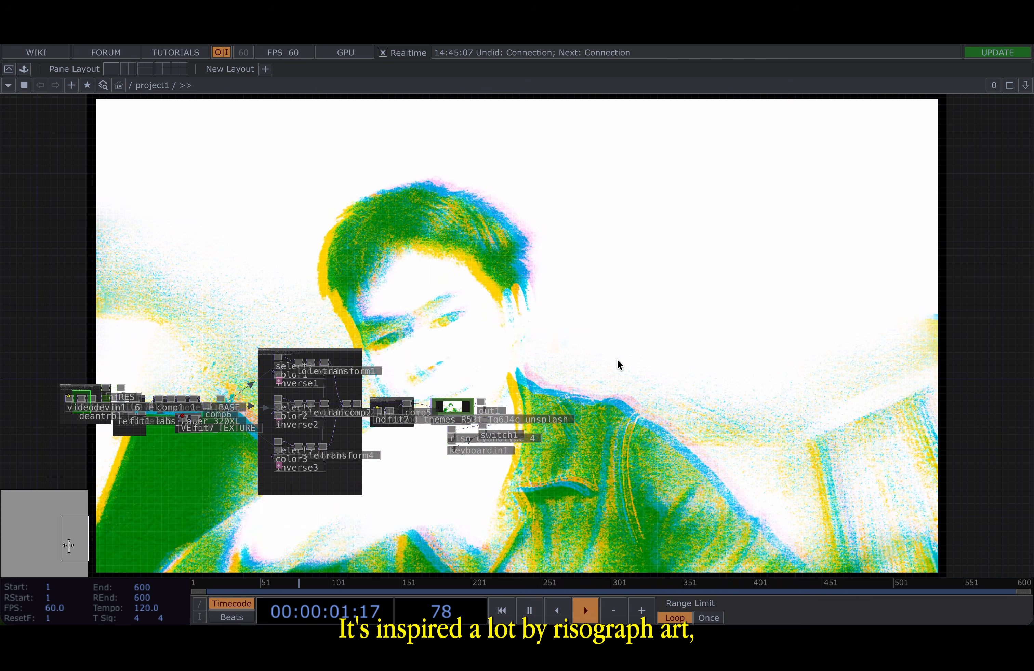
- Tour the finished risograph project network, examining each section and its node previews
{"action": "left_click_drag", "start_coordinate": [617, 360], "coordinate": [921, 289]}
{"action": "scroll", "coordinate": [400, 322], "scroll_direction": "up", "scroll_amount": 6}
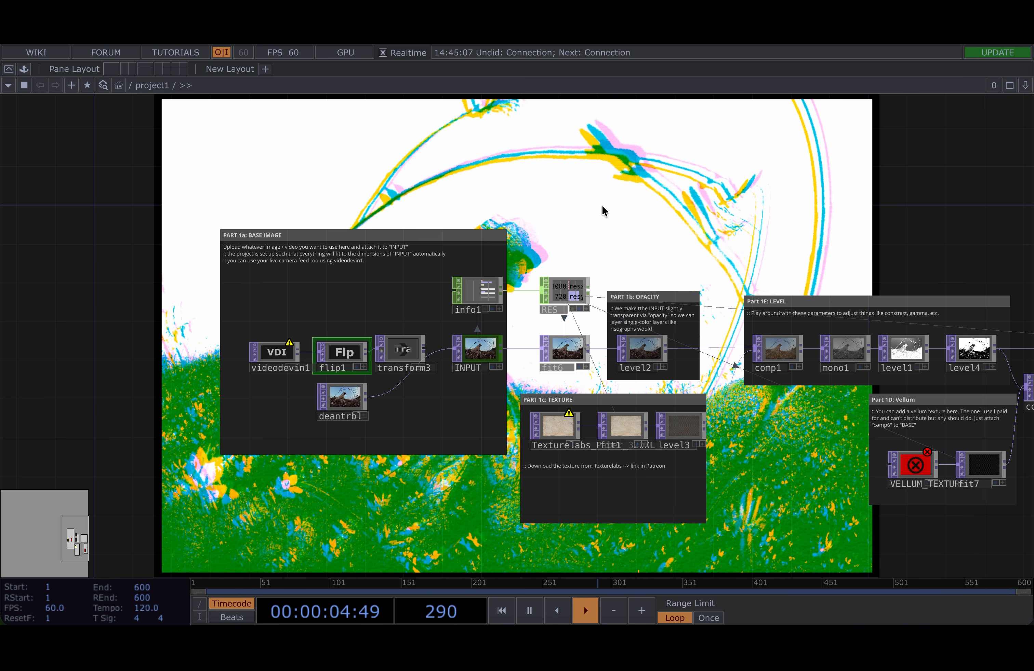
{"action": "scroll", "coordinate": [604, 210], "scroll_direction": "down", "scroll_amount": 8}
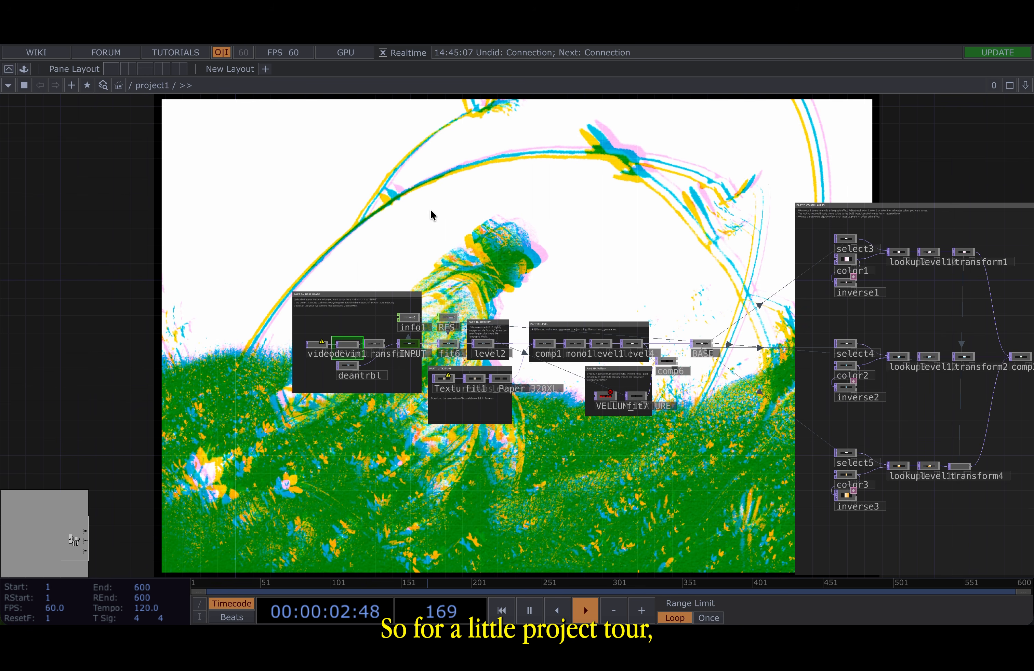
{"action": "scroll", "coordinate": [335, 388], "scroll_direction": "up", "scroll_amount": 5}
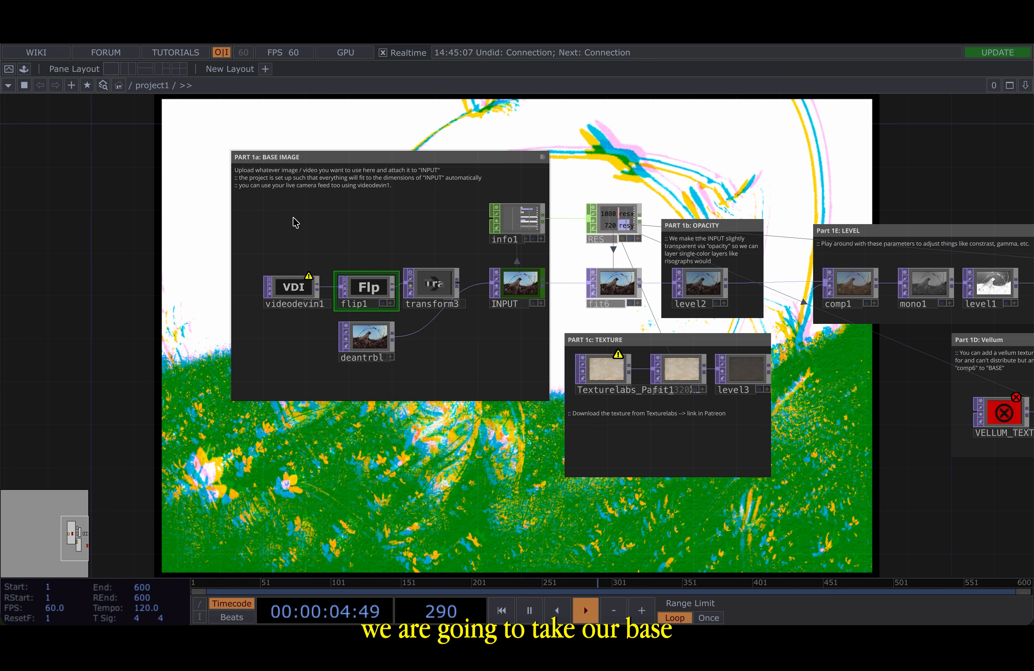
{"action": "left_click_drag", "start_coordinate": [813, 157], "coordinate": [504, 165]}
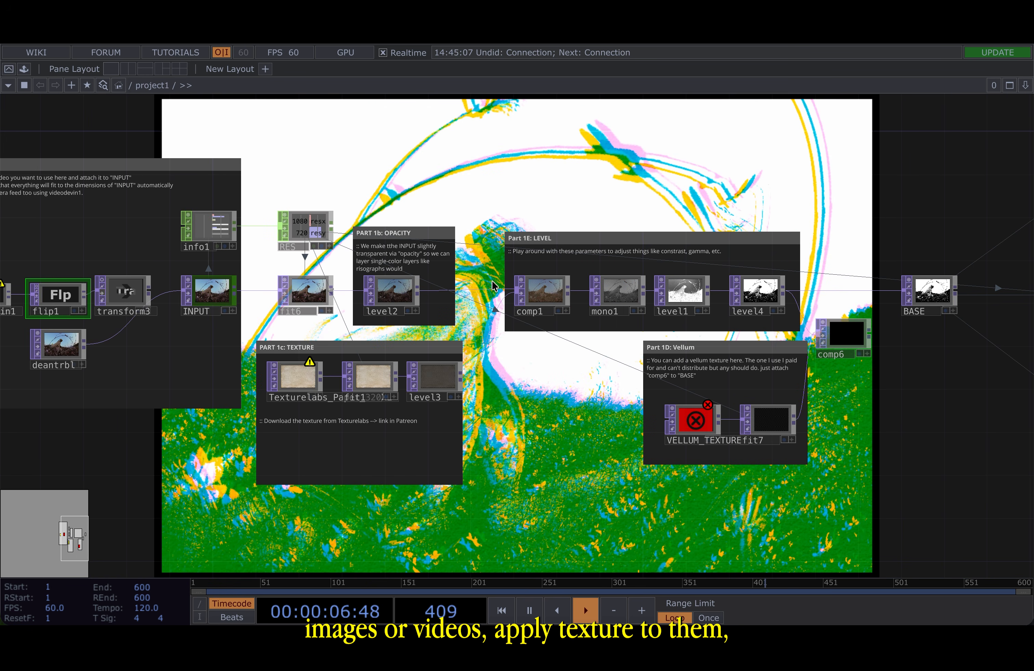
{"action": "left_click_drag", "start_coordinate": [548, 400], "coordinate": [352, 435]}
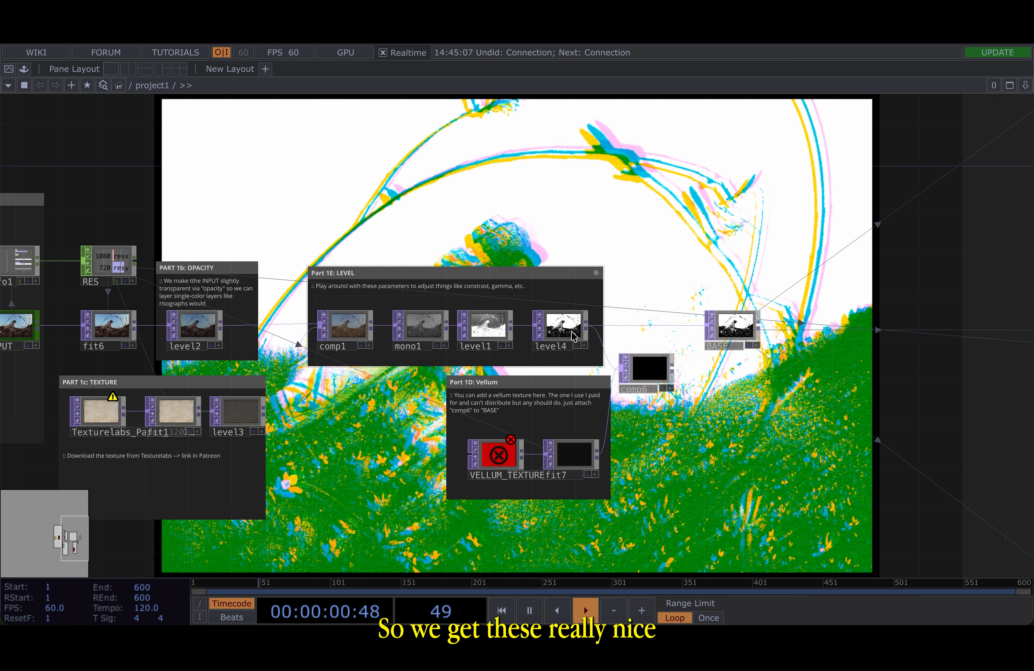
{"action": "scroll", "coordinate": [740, 317], "scroll_direction": "up", "scroll_amount": 8}
{"action": "scroll", "coordinate": [712, 384], "scroll_direction": "up", "scroll_amount": 7}
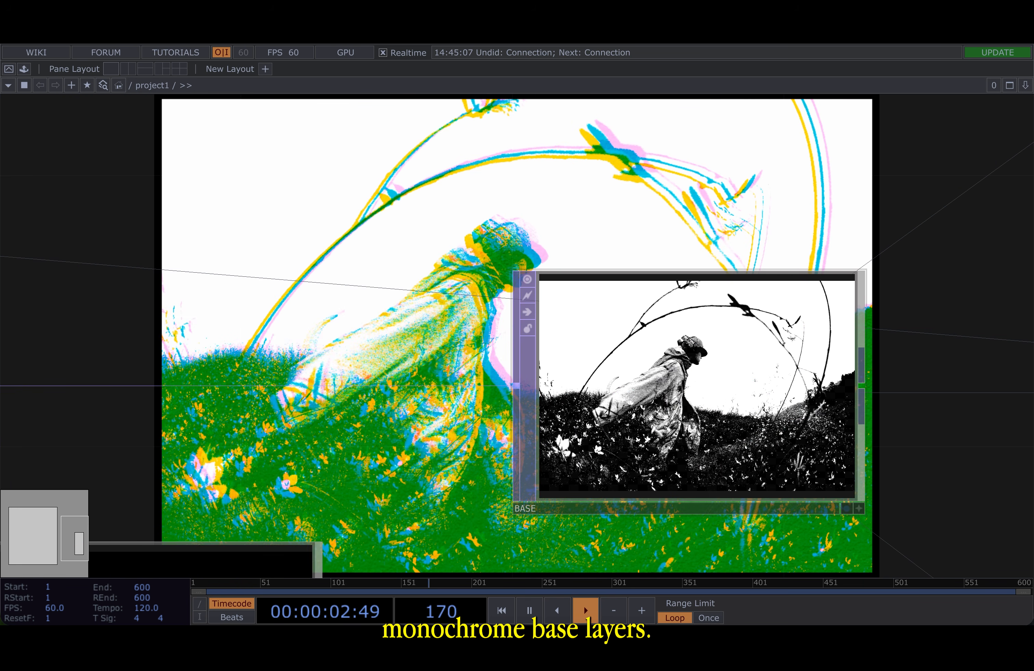
{"action": "scroll", "coordinate": [712, 383], "scroll_direction": "down", "scroll_amount": 8}
{"action": "scroll", "coordinate": [430, 261], "scroll_direction": "down", "scroll_amount": 10}
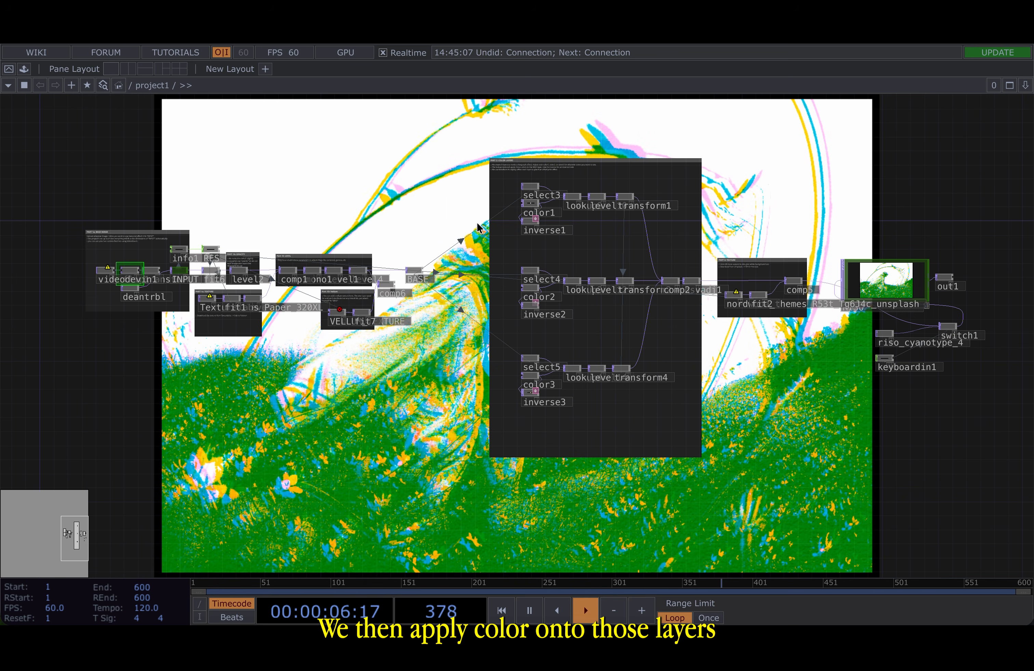
{"action": "left_click_drag", "start_coordinate": [548, 231], "coordinate": [431, 238]}
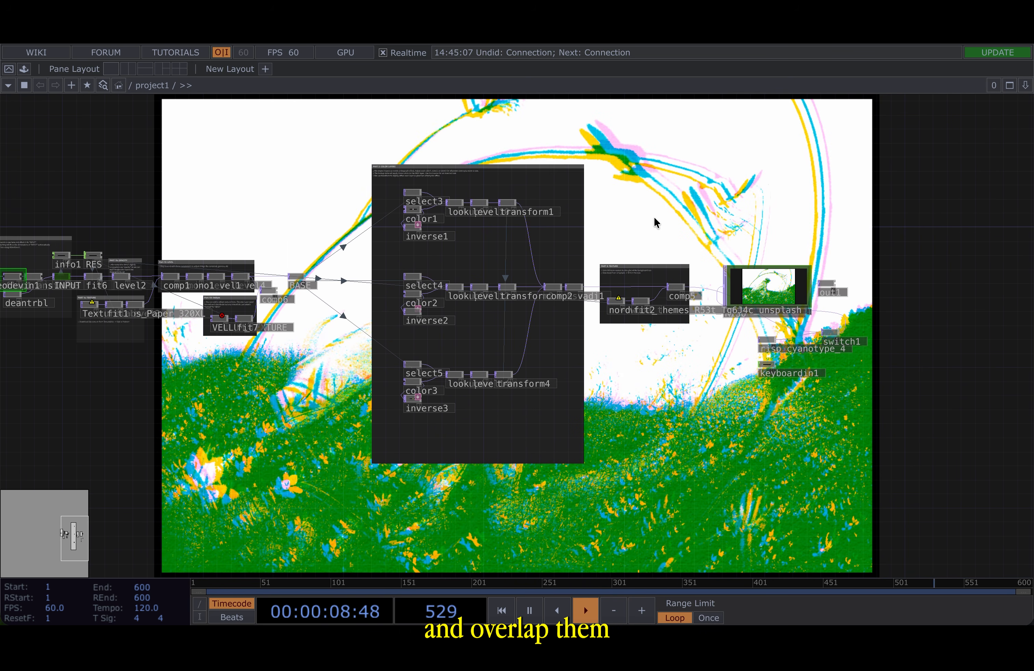
{"action": "scroll", "coordinate": [652, 297], "scroll_direction": "up", "scroll_amount": 5}
{"action": "scroll", "coordinate": [653, 297], "scroll_direction": "up", "scroll_amount": 1}
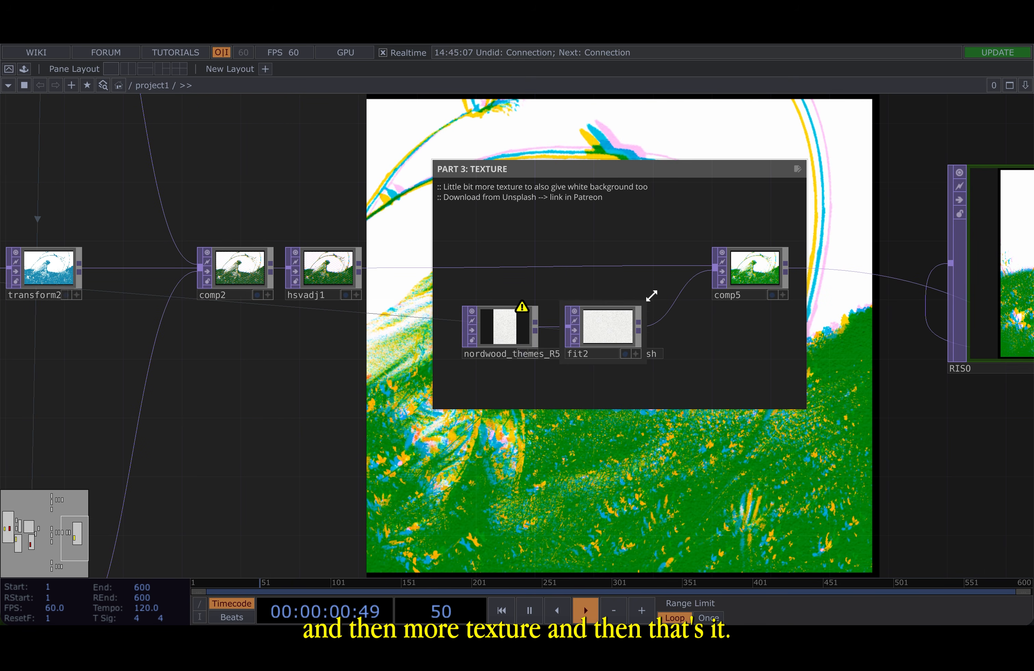
{"action": "left_click_drag", "start_coordinate": [975, 447], "coordinate": [443, 456]}
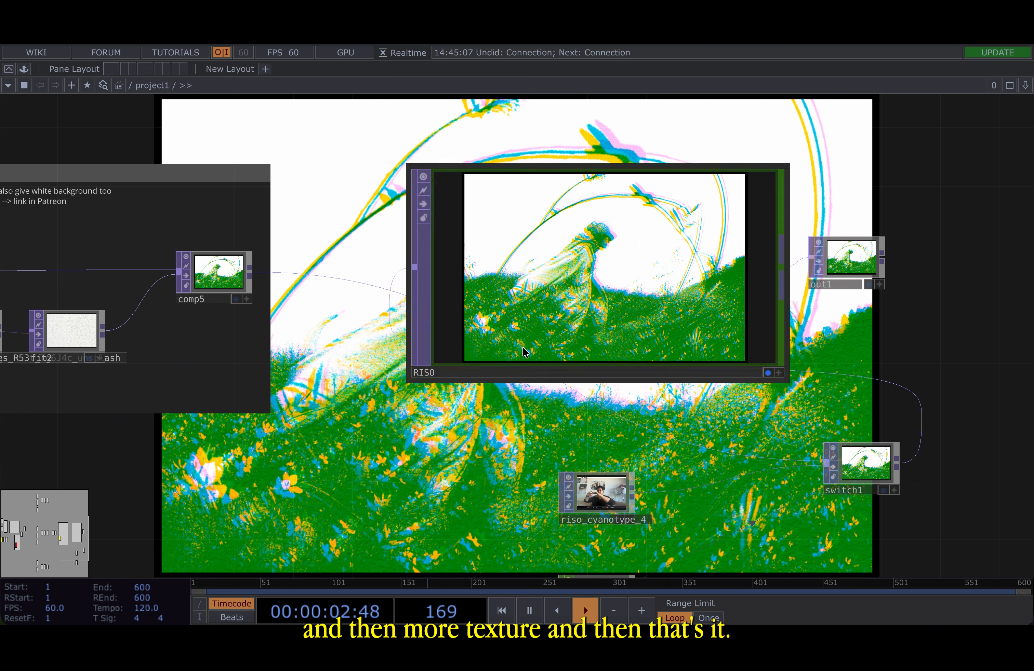
{"action": "scroll", "coordinate": [586, 236], "scroll_direction": "up", "scroll_amount": 3}
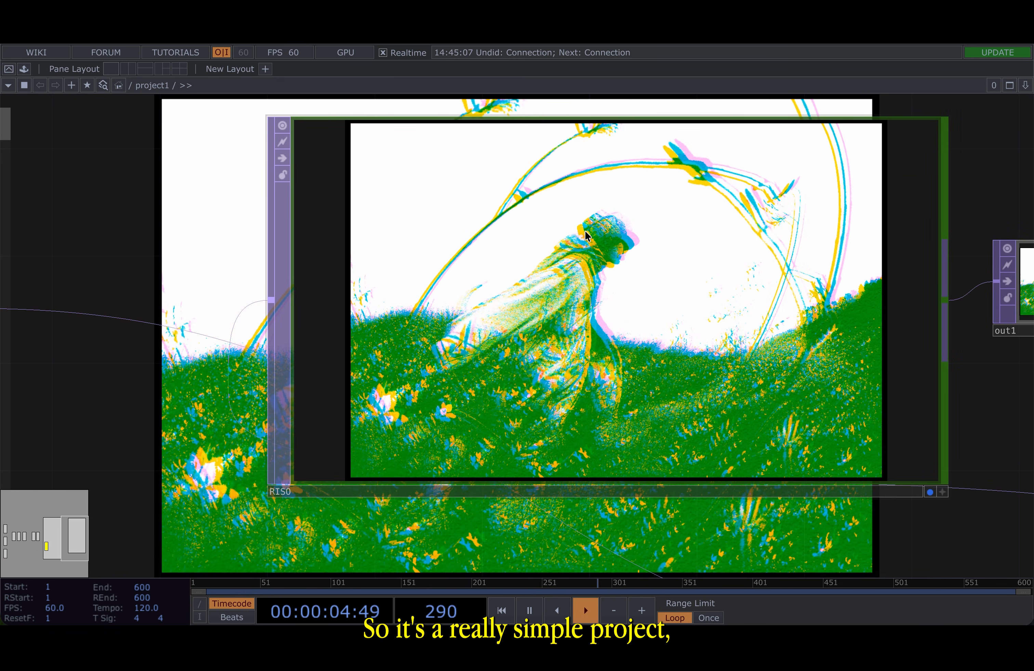
{"action": "scroll", "coordinate": [585, 232], "scroll_direction": "down", "scroll_amount": 7}
{"action": "left_click_drag", "start_coordinate": [593, 167], "coordinate": [615, 278]}
{"action": "scroll", "coordinate": [614, 281], "scroll_direction": "down", "scroll_amount": 3}
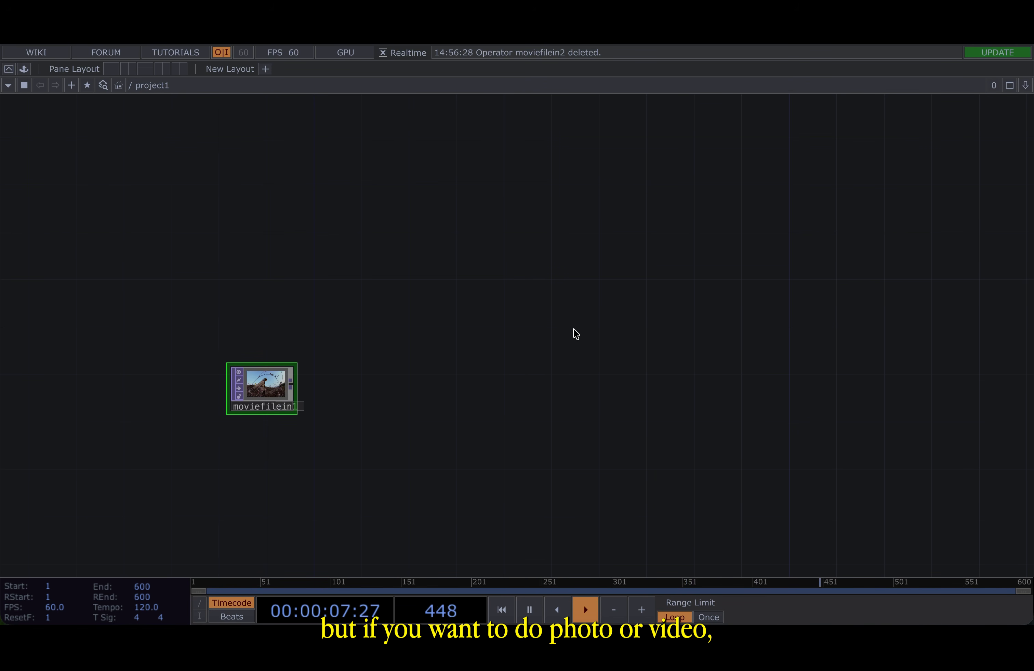
- Add a Movie File In TOP to the empty network
{"action": "key", "text": "Tab"}
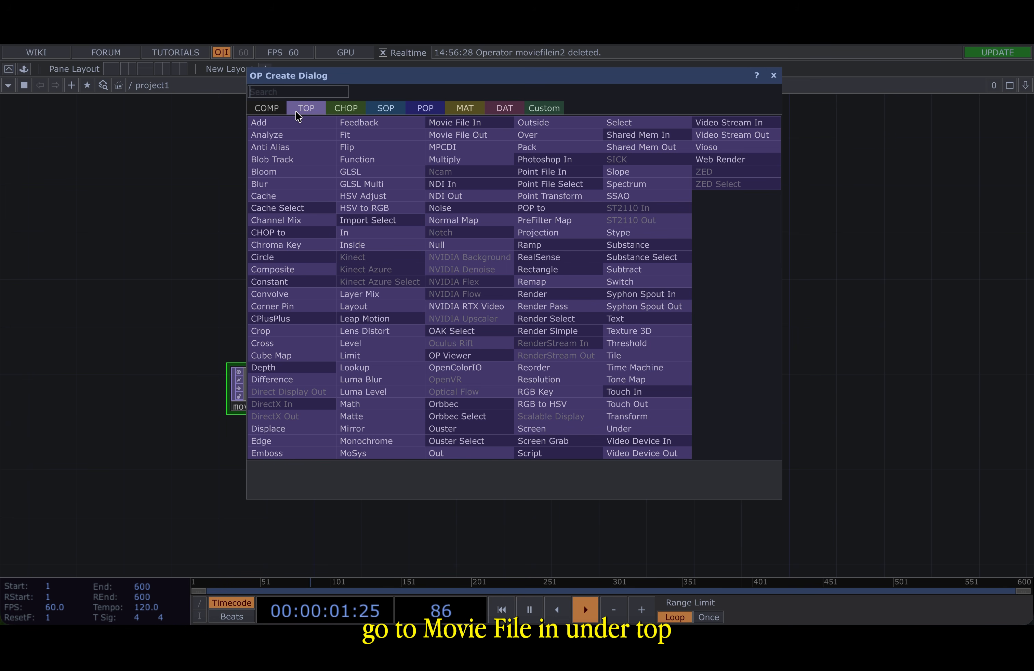
{"action": "left_click", "coordinate": [458, 122]}
{"action": "left_click", "coordinate": [307, 271]}
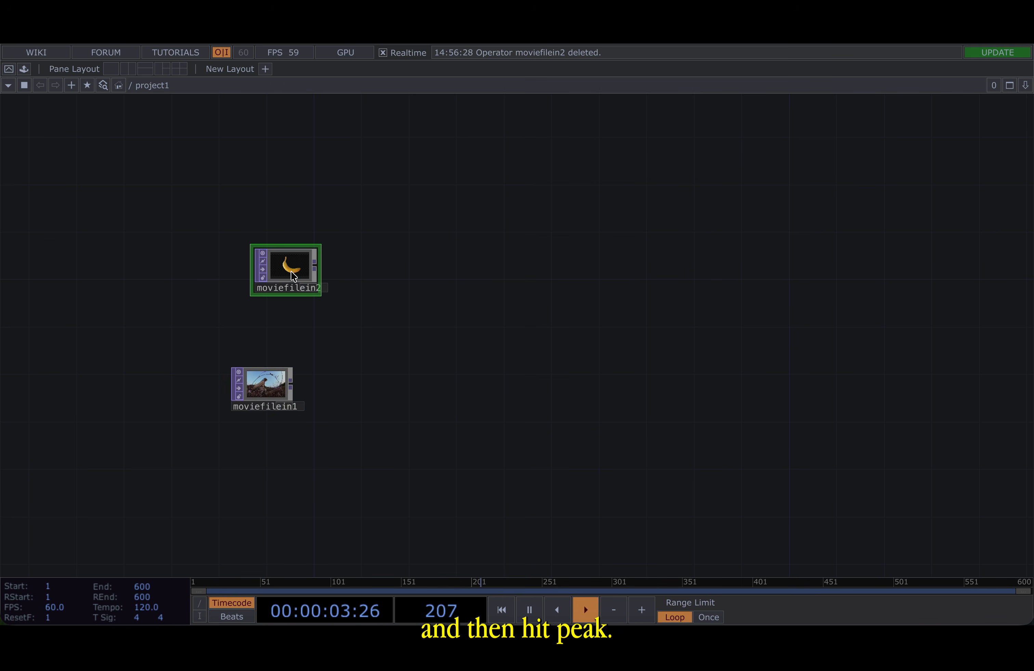
{"action": "scroll", "coordinate": [292, 275], "scroll_direction": "up", "scroll_amount": 5}
- Open the new movie file operator's parameters and browse for a source file, cancelling the file dialog
{"action": "key", "text": "p"}
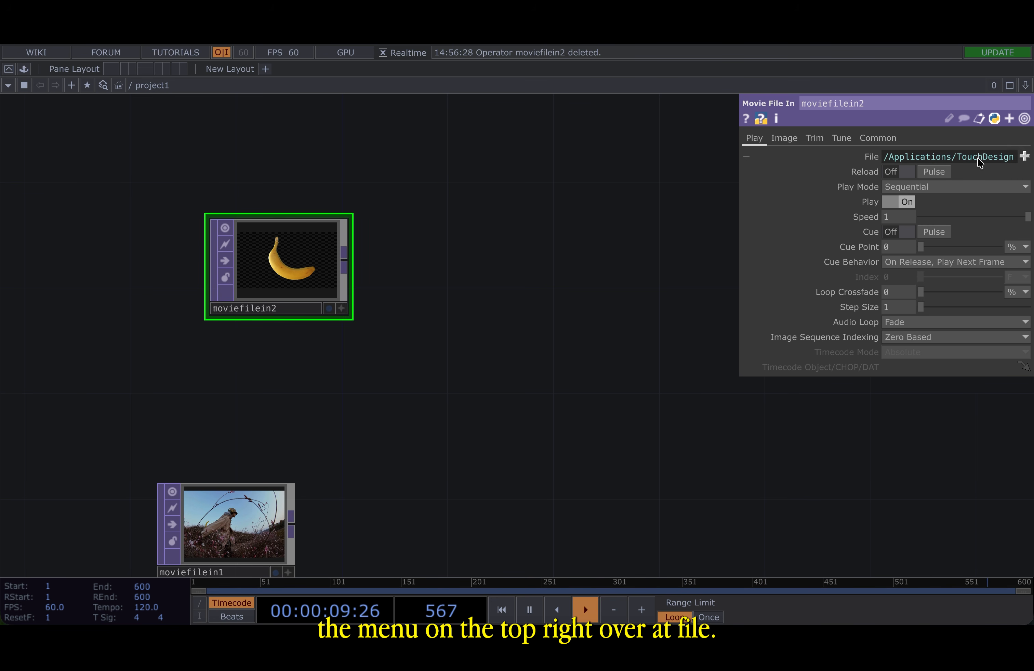
{"action": "left_click", "coordinate": [1024, 156]}
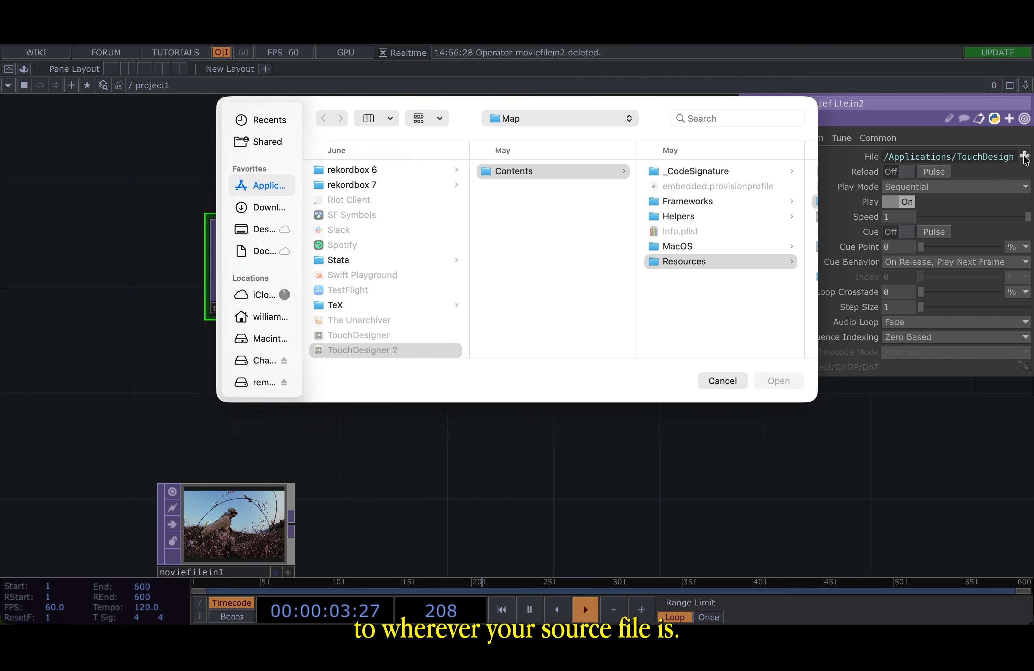
{"action": "left_click", "coordinate": [745, 385]}
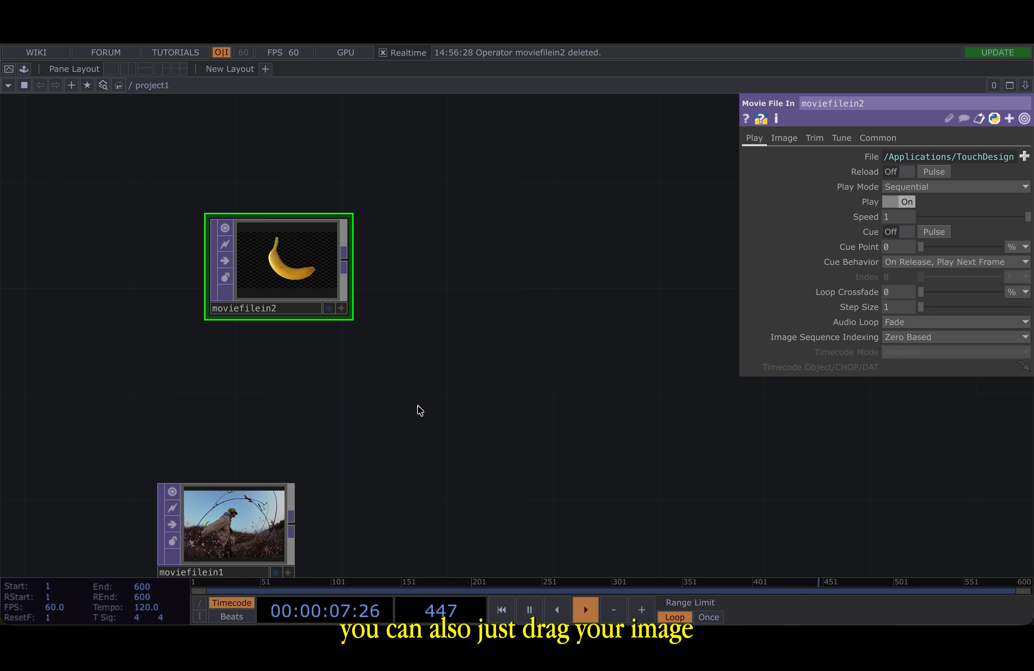
- Close the parameters and delete the moviefilein2 operator
{"action": "scroll", "coordinate": [419, 411], "scroll_direction": "down", "scroll_amount": 2}
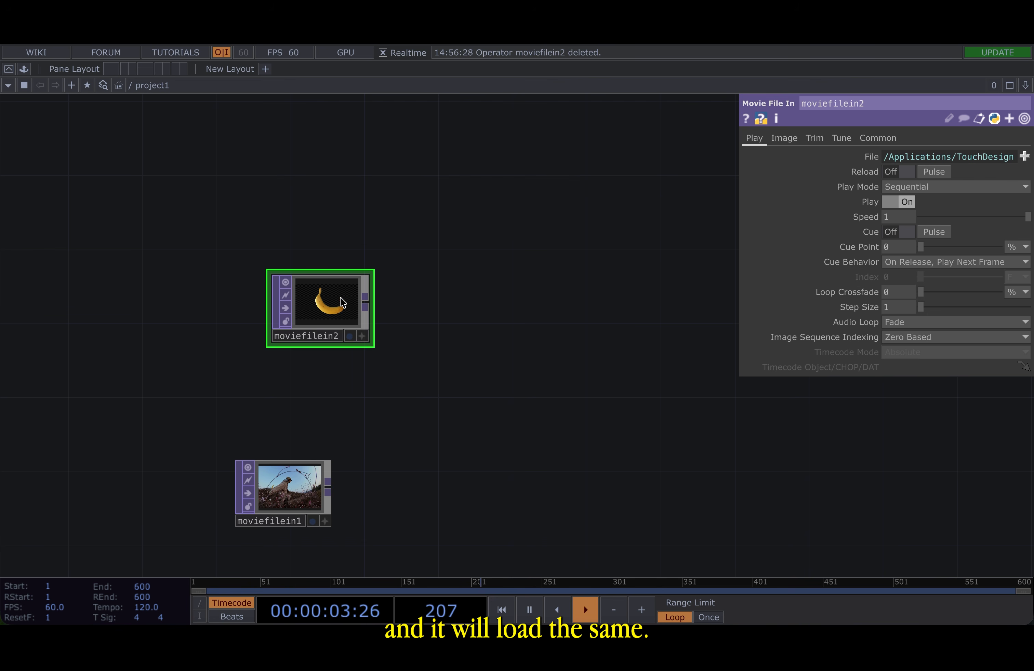
{"action": "key", "text": "p"}
{"action": "key", "text": "Delete"}
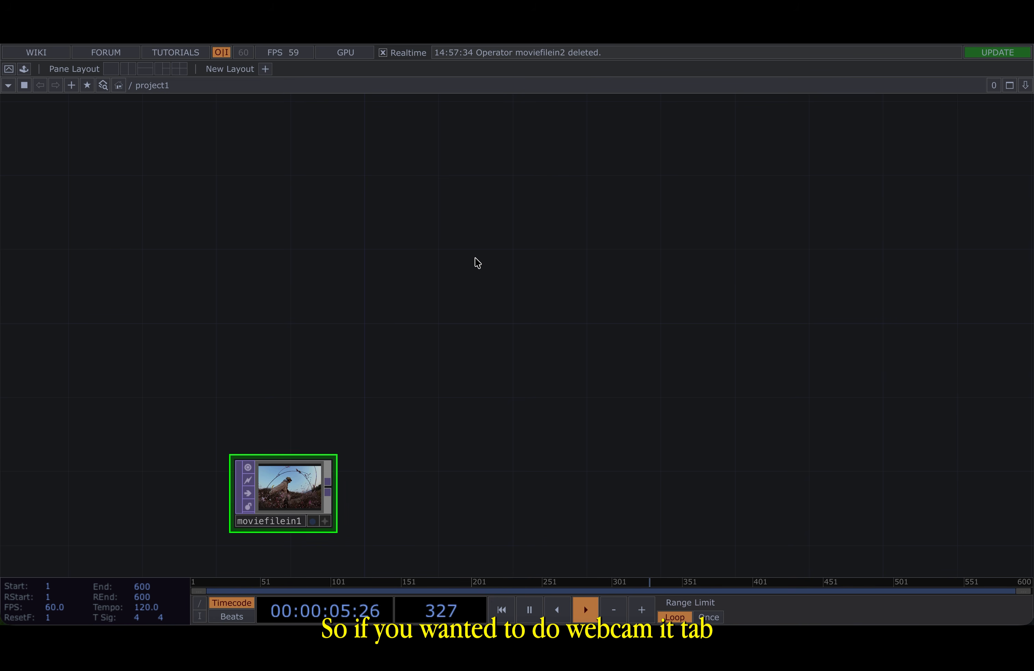
{"action": "left_click_drag", "start_coordinate": [454, 357], "coordinate": [455, 240]}
{"action": "scroll", "coordinate": [454, 242], "scroll_direction": "down", "scroll_amount": 2}
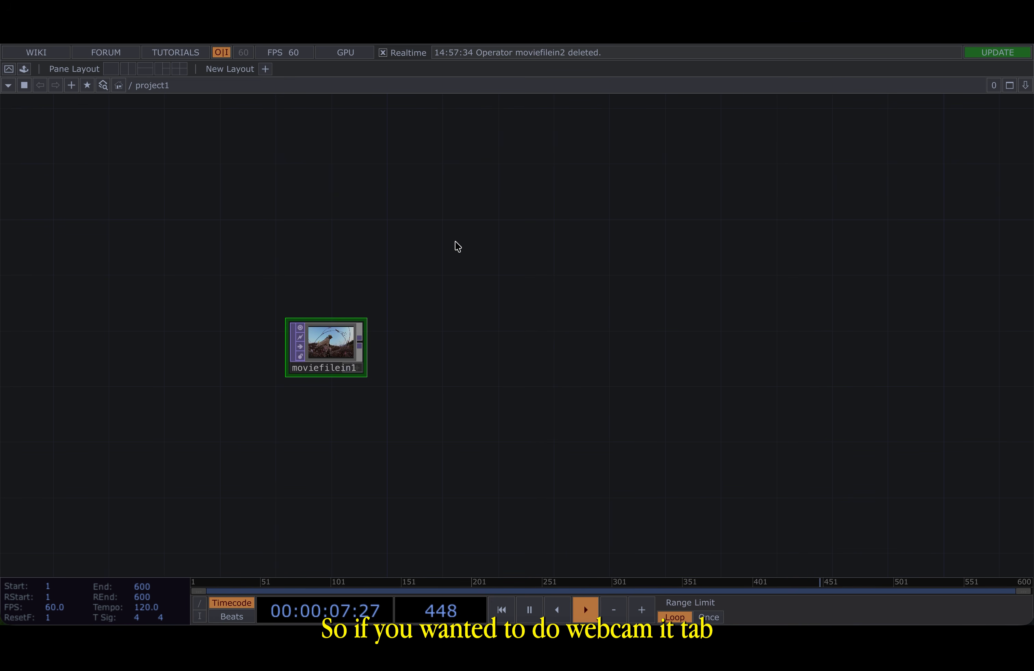
{"action": "key", "text": "Tab"}
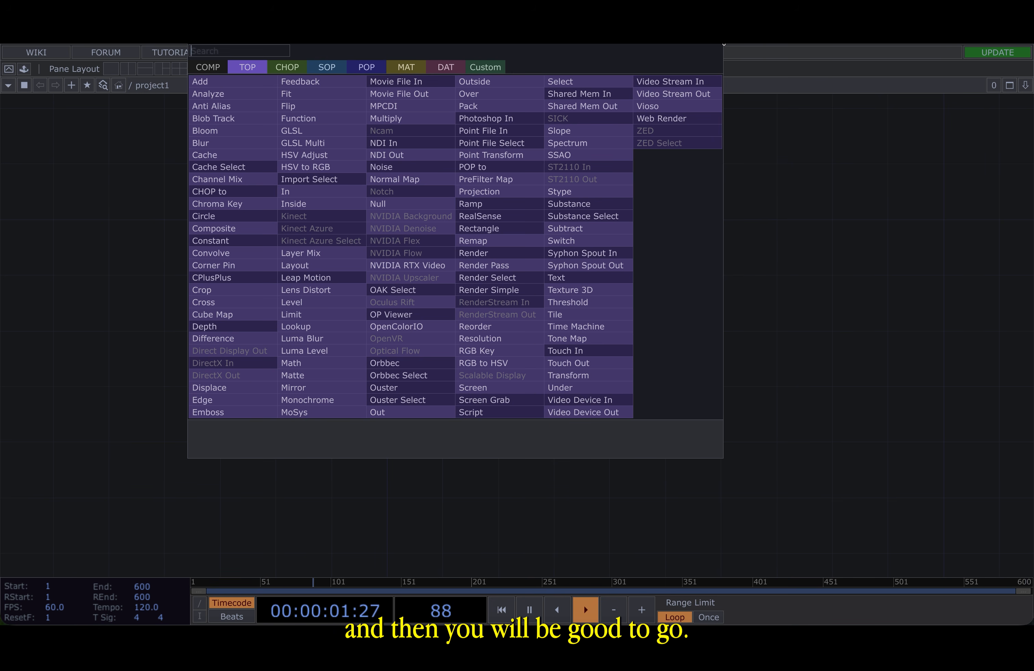
{"action": "left_click", "coordinate": [716, 34]}
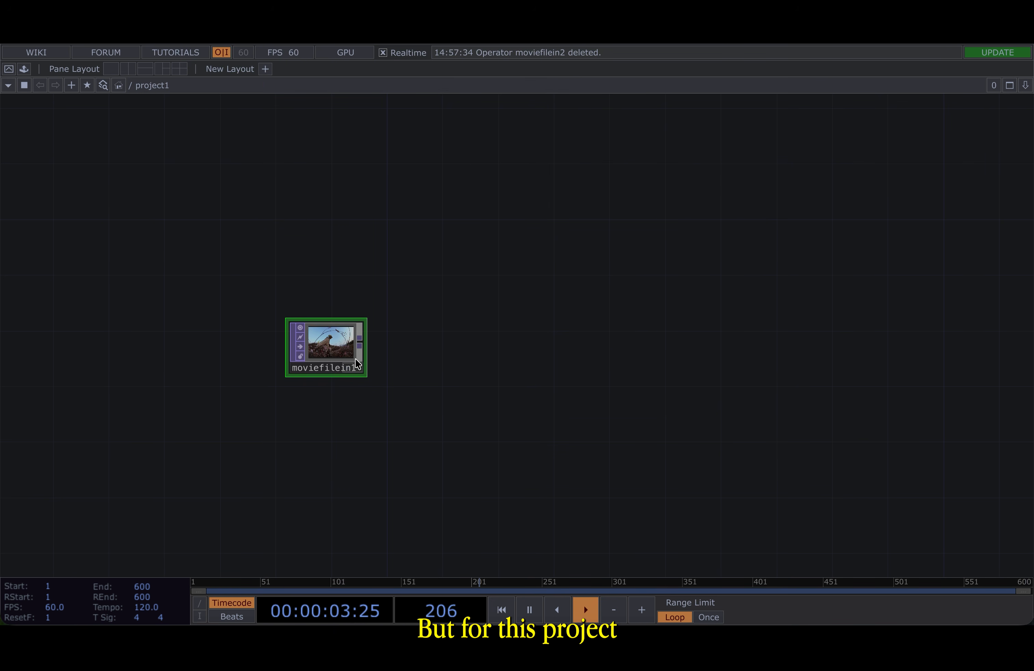
- Display the moviefilein1 image as the network background
{"action": "scroll", "coordinate": [358, 355], "scroll_direction": "up", "scroll_amount": 8}
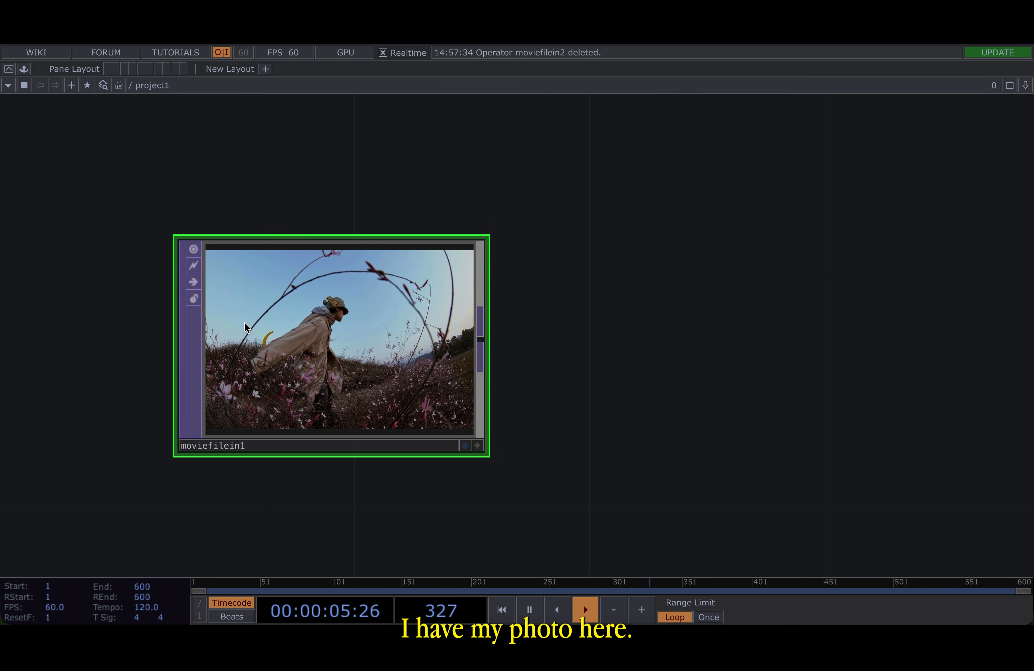
{"action": "left_click", "coordinate": [465, 445]}
{"action": "left_click_drag", "start_coordinate": [655, 350], "coordinate": [454, 339]}
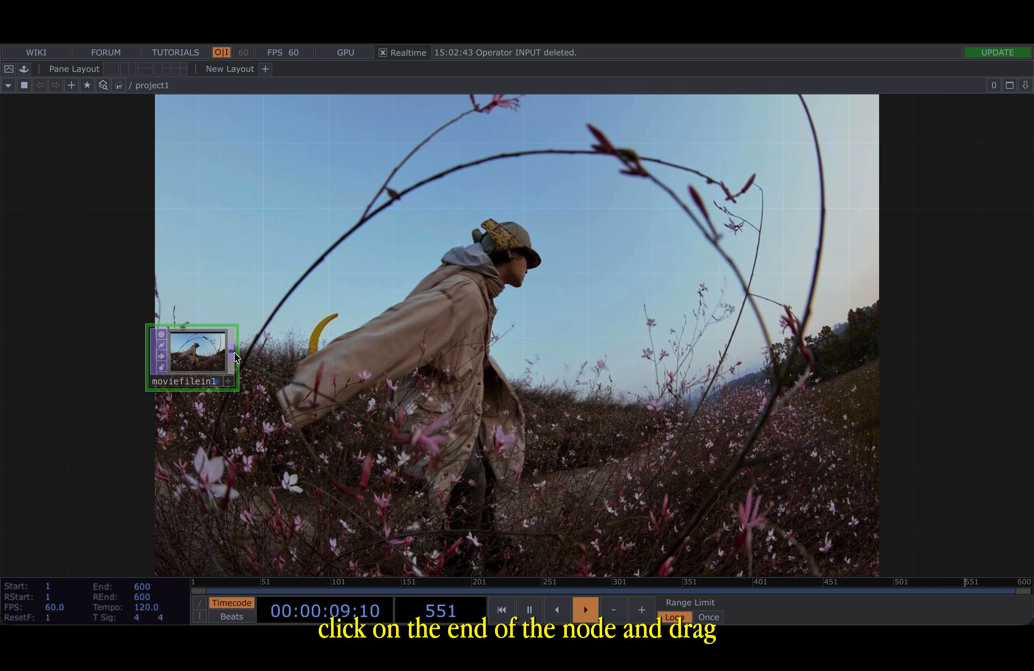
- Append a Null TOP to moviefilein1's output and rename it INPUT
{"action": "left_click_drag", "start_coordinate": [235, 354], "coordinate": [539, 354]}
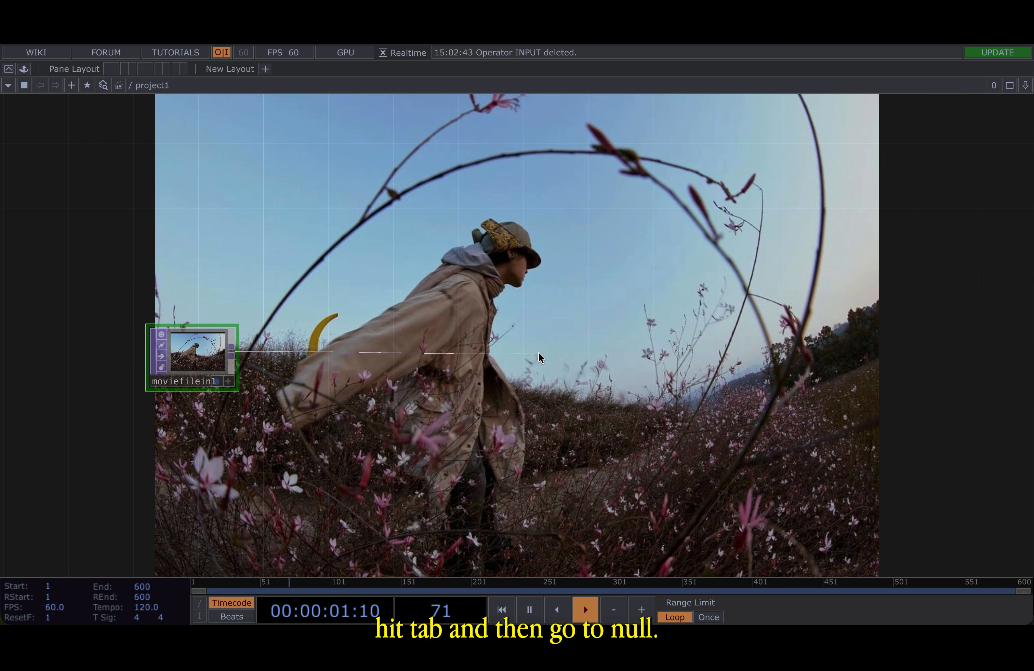
{"action": "key", "text": "Tab"}
{"action": "left_click", "coordinate": [462, 315]}
{"action": "left_click", "coordinate": [514, 352]}
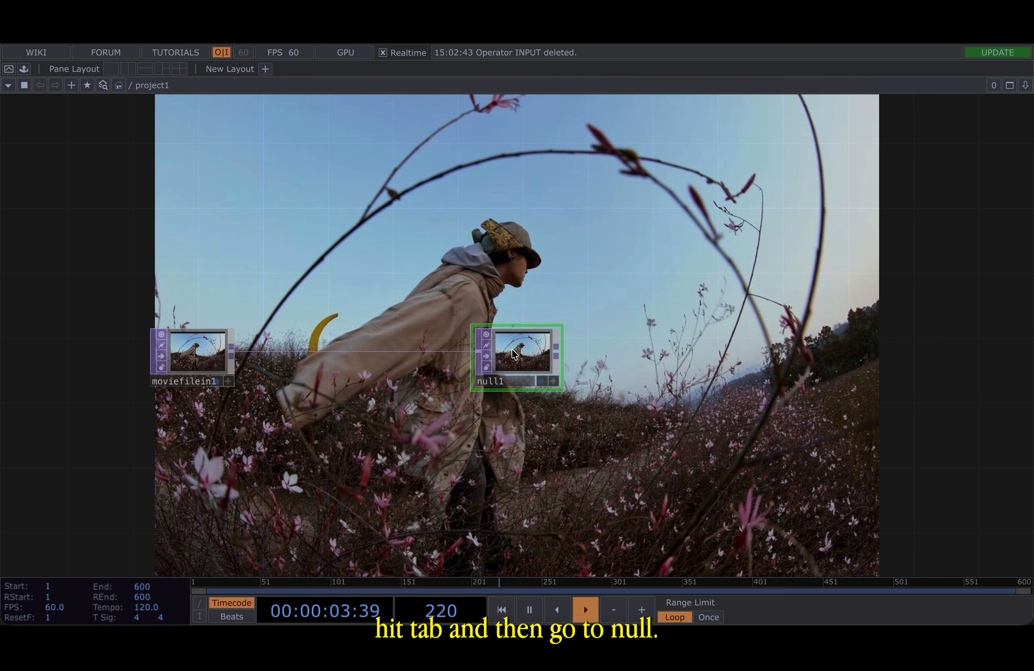
{"action": "double_click", "coordinate": [502, 381]}
{"action": "type", "text": "INPUT"}
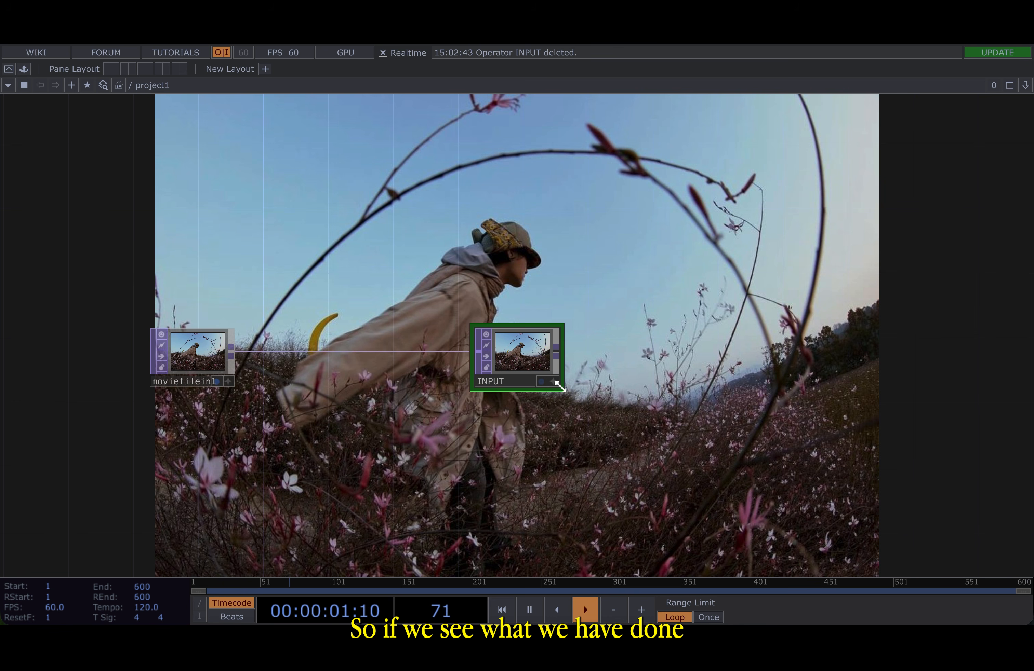
- Display the INPUT null as the network background
{"action": "scroll", "coordinate": [546, 387], "scroll_direction": "up", "scroll_amount": 3}
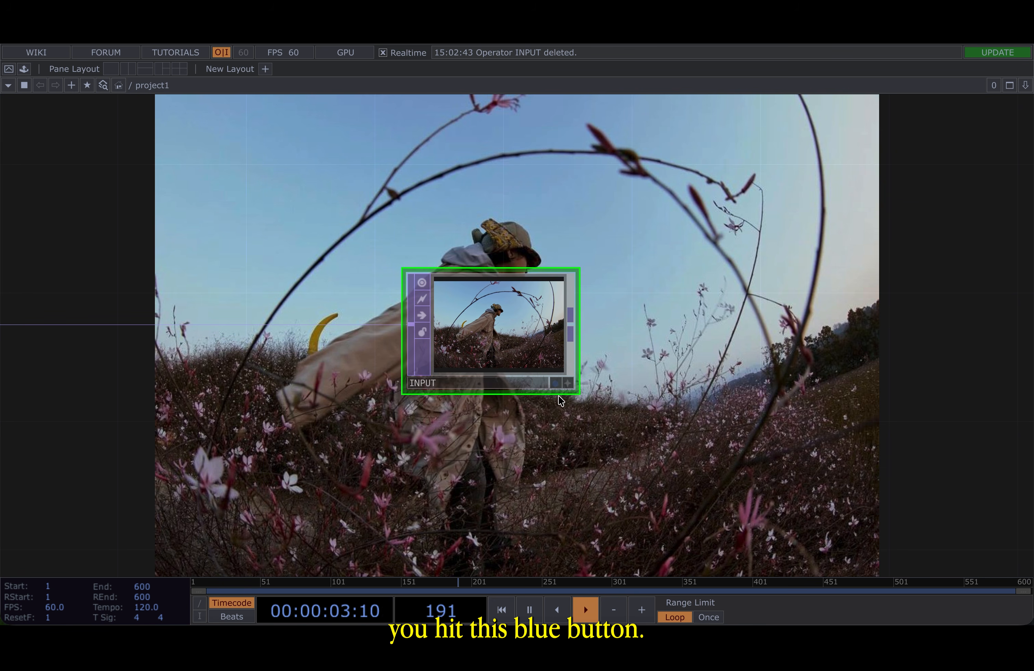
{"action": "left_click", "coordinate": [555, 385]}
{"action": "scroll", "coordinate": [551, 427], "scroll_direction": "down", "scroll_amount": 3}
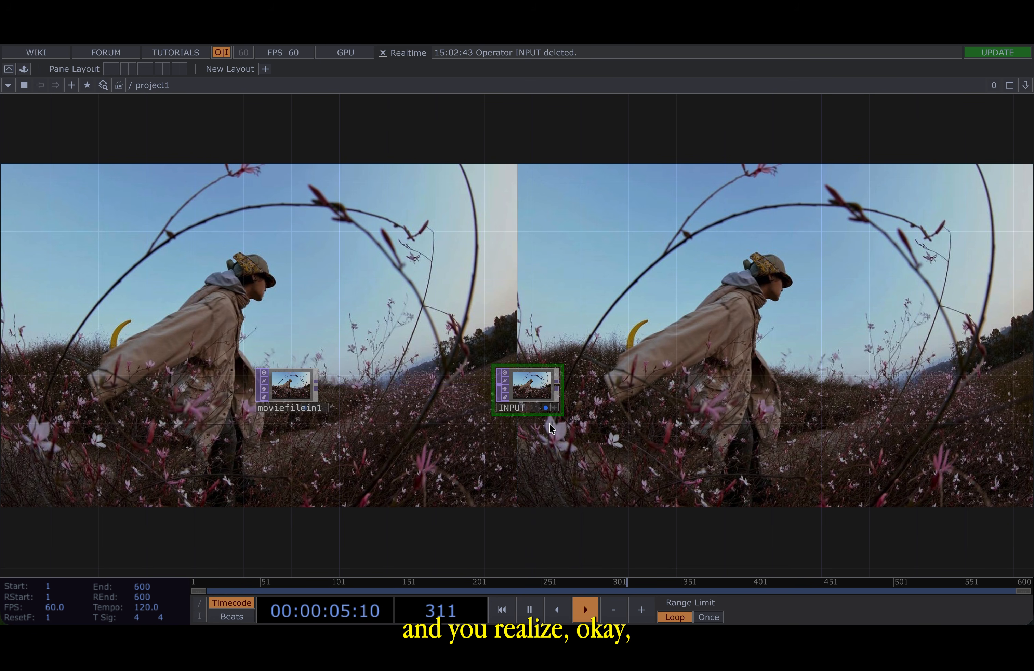
- Insert a Transform TOP on the wire between moviefilein1 and INPUT
{"action": "right_click", "coordinate": [378, 389]}
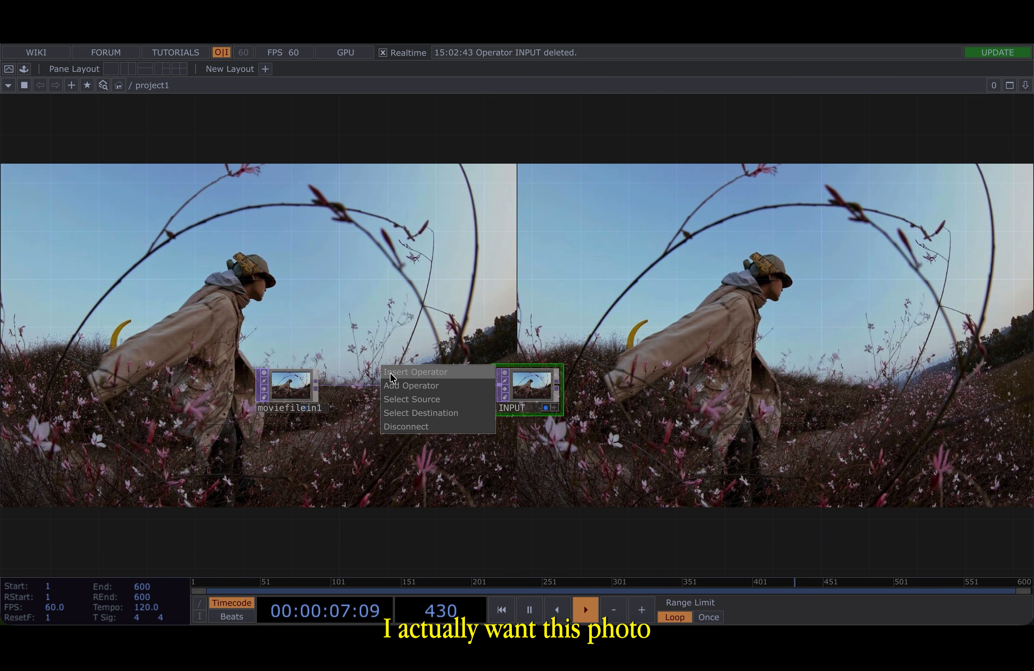
{"action": "left_click", "coordinate": [401, 375]}
{"action": "left_click", "coordinate": [510, 507]}
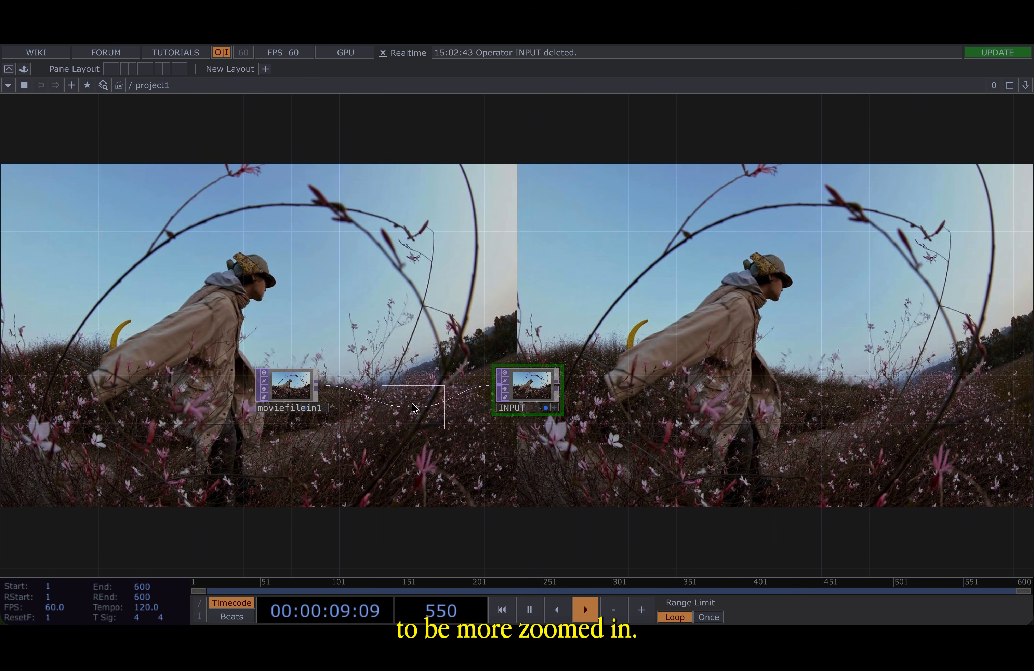
{"action": "left_click", "coordinate": [406, 386]}
- Set the transform's scale to 2 and 2 to zoom into the photo
{"action": "key", "text": "p"}
{"action": "left_click", "coordinate": [874, 202]}
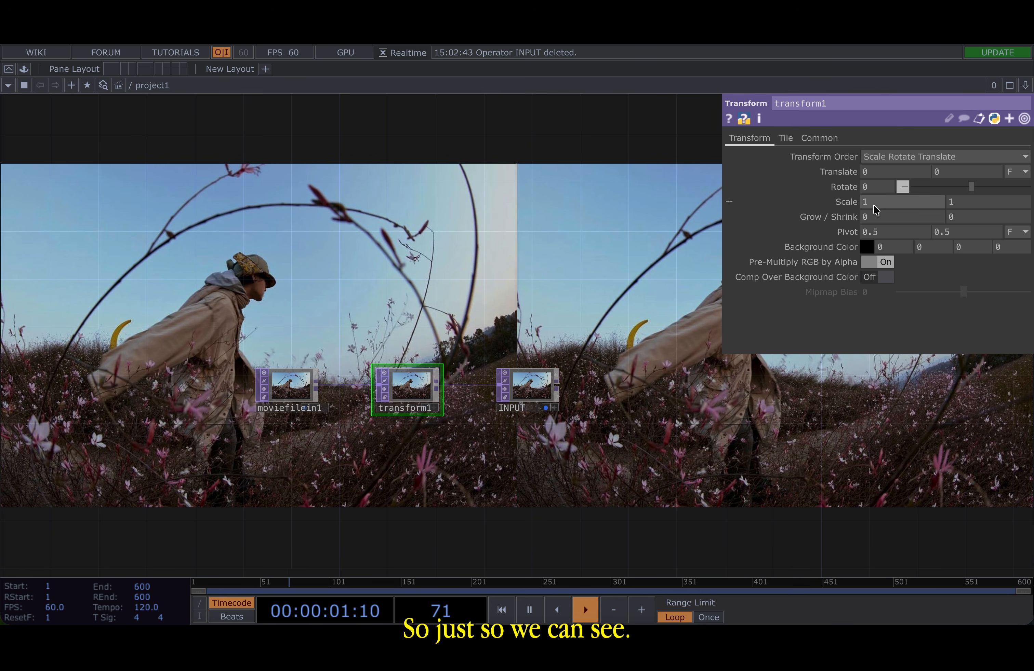
{"action": "type", "text": "2"}
{"action": "key", "text": "Tab"}
{"action": "type", "text": "2"}
{"action": "key", "text": "Return"}
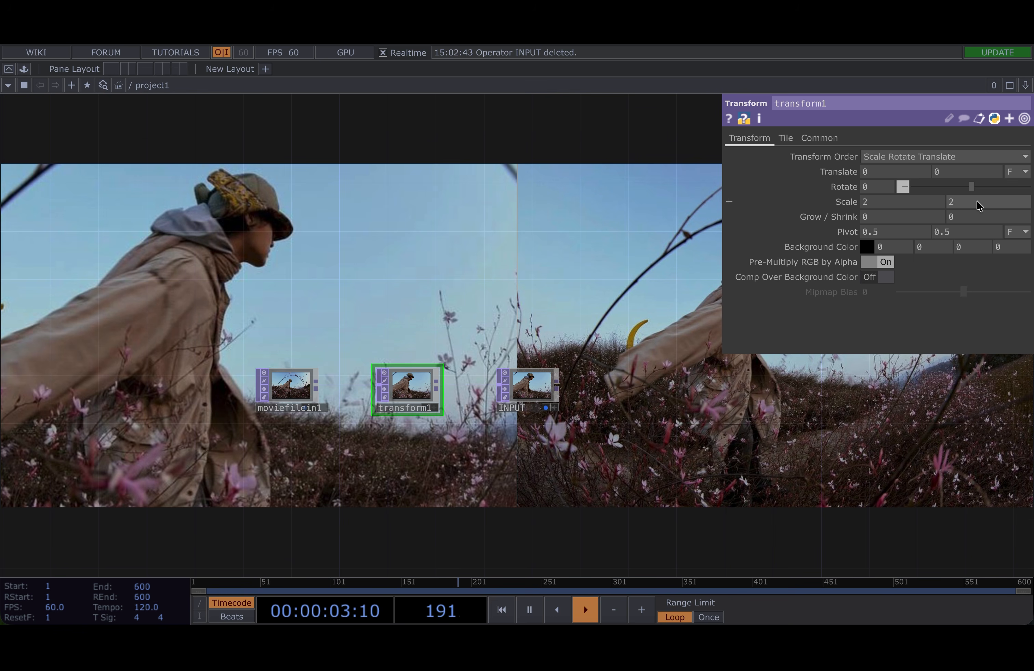
{"action": "key", "text": "p"}
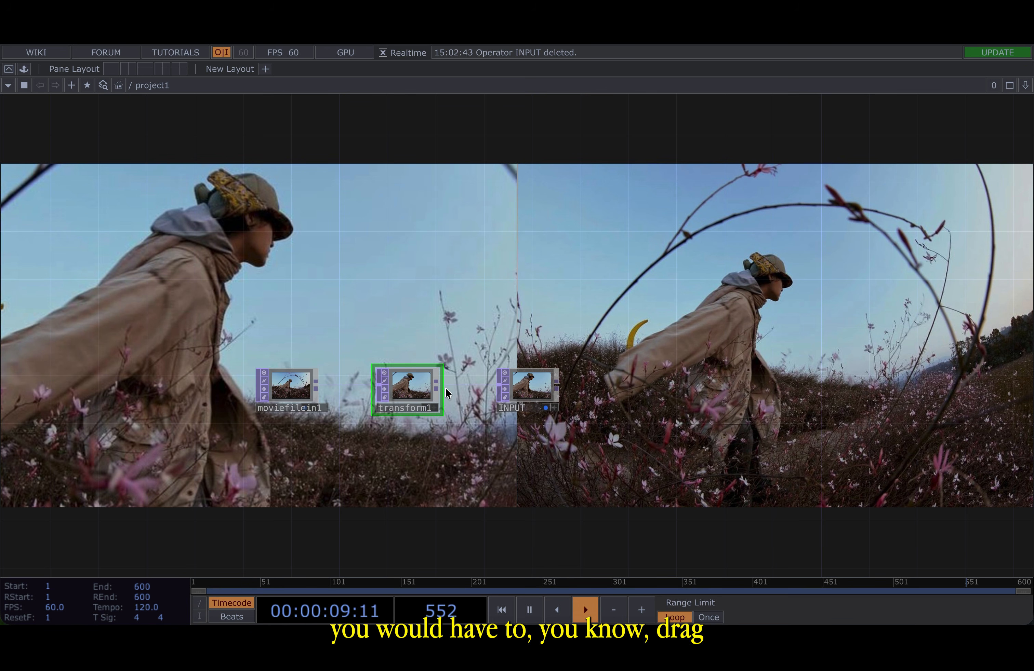
{"action": "left_click_drag", "start_coordinate": [443, 386], "coordinate": [522, 319]}
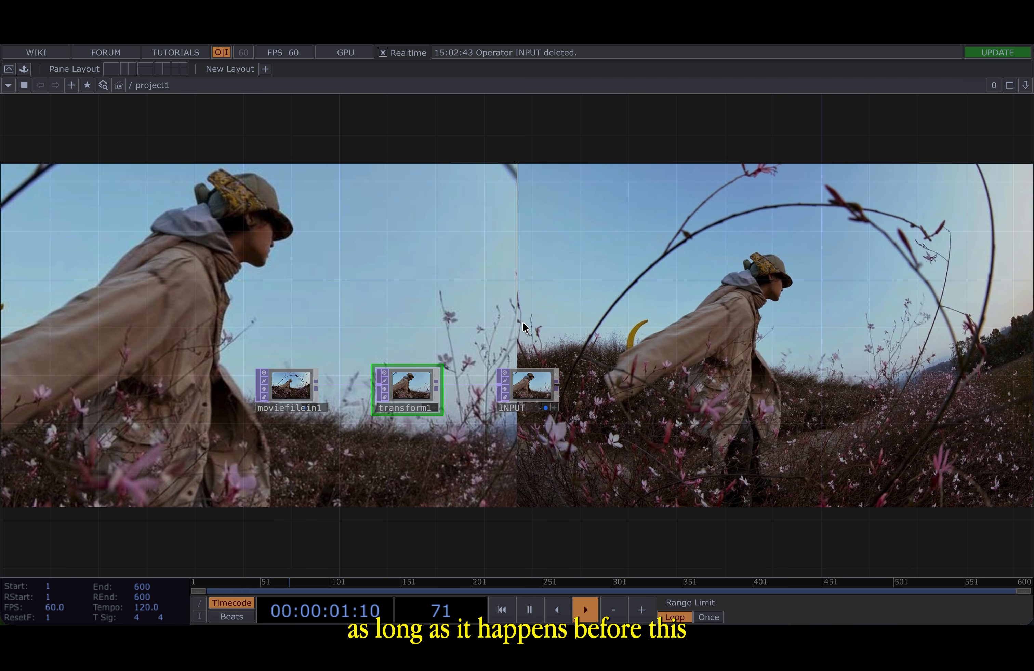
- Delete the Transform TOP so moviefilein1 feeds the INPUT null directly
{"action": "scroll", "coordinate": [523, 400], "scroll_direction": "up", "scroll_amount": 5}
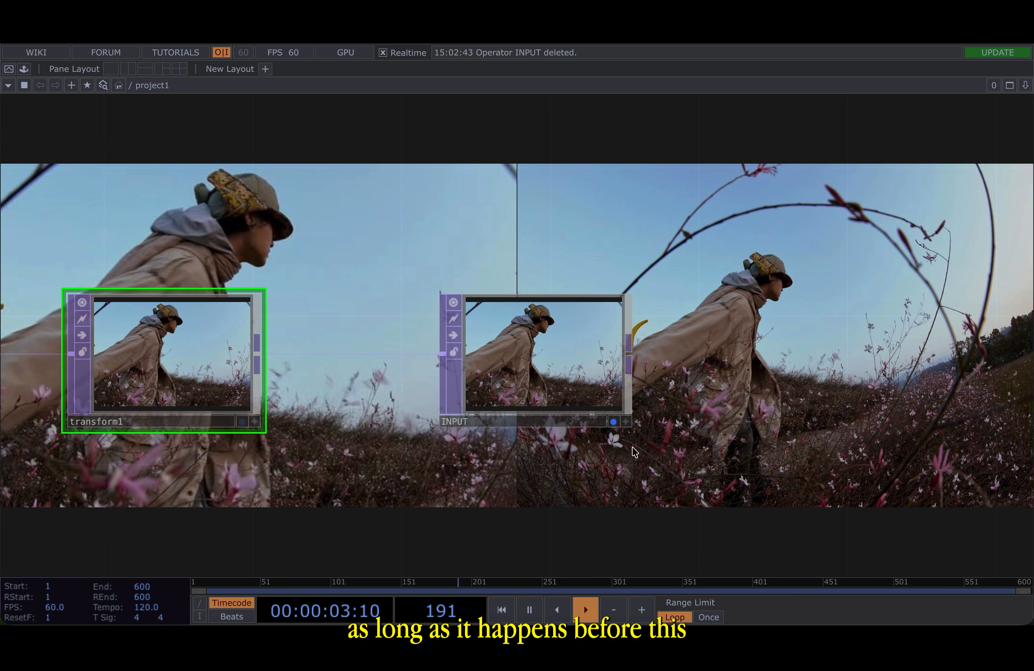
{"action": "scroll", "coordinate": [536, 481], "scroll_direction": "down", "scroll_amount": 5}
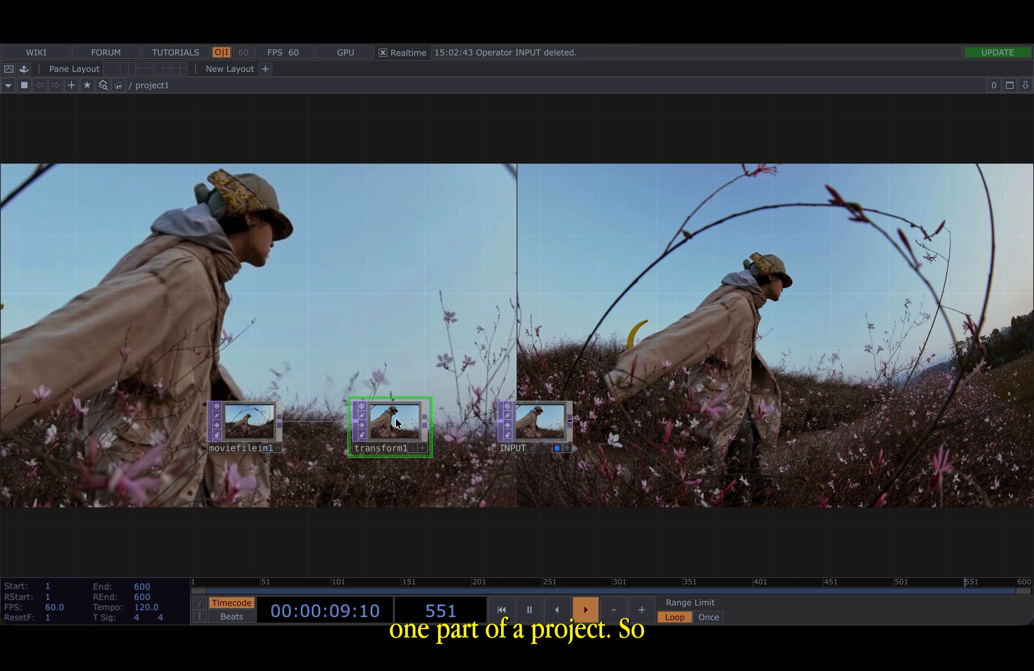
{"action": "key", "text": "Delete"}
{"action": "left_click_drag", "start_coordinate": [396, 422], "coordinate": [244, 402]}
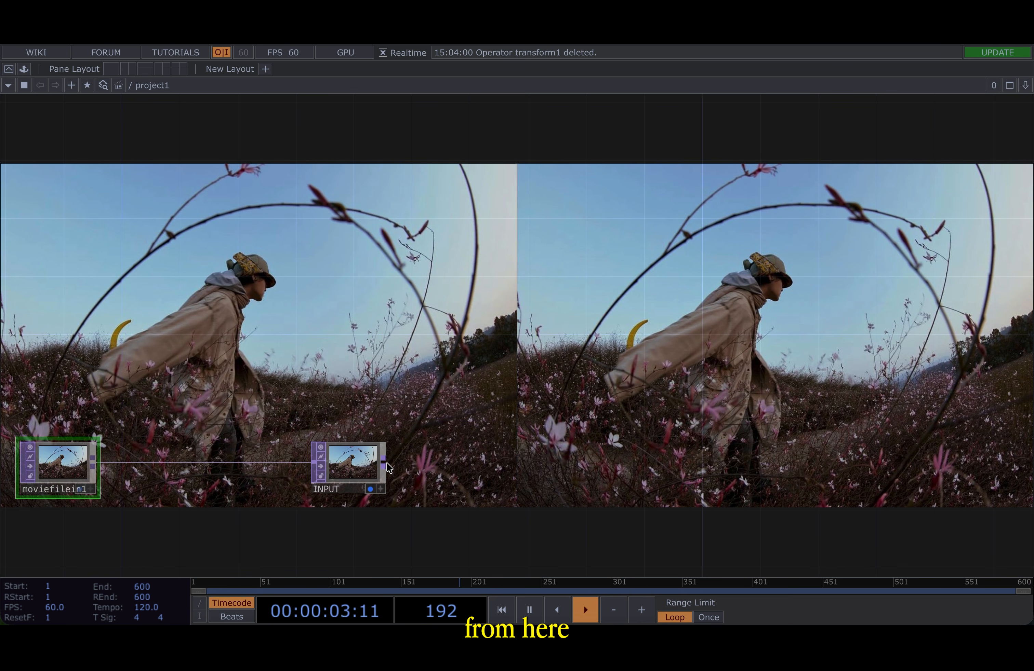
- Create an Info CHOP connected to the INPUT null's output
{"action": "left_click_drag", "start_coordinate": [389, 467], "coordinate": [410, 362]}
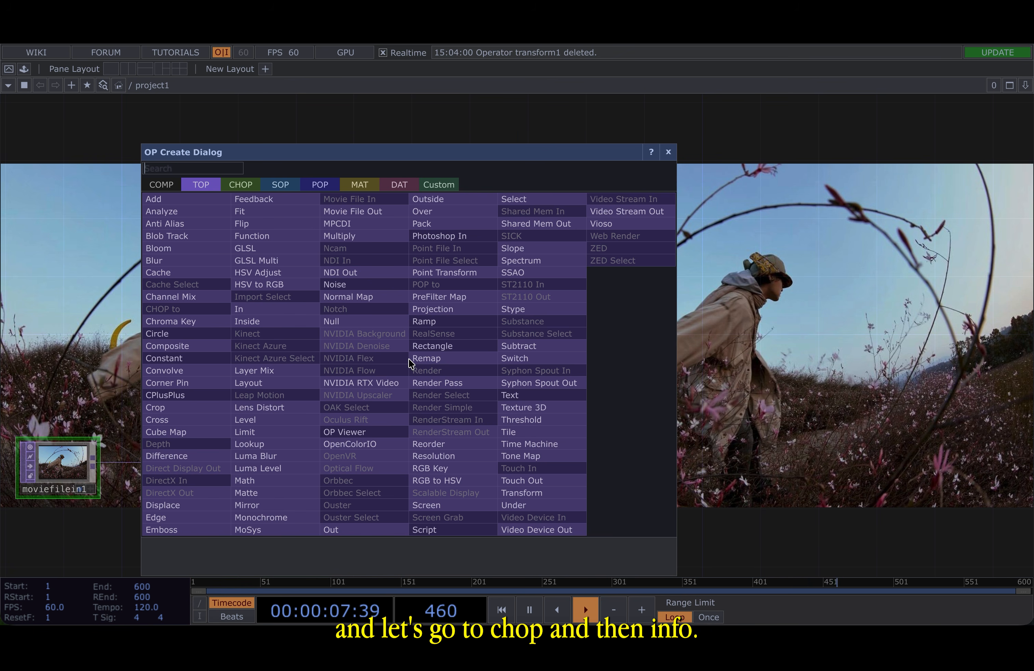
{"action": "left_click", "coordinate": [242, 185]}
{"action": "left_click", "coordinate": [216, 205]}
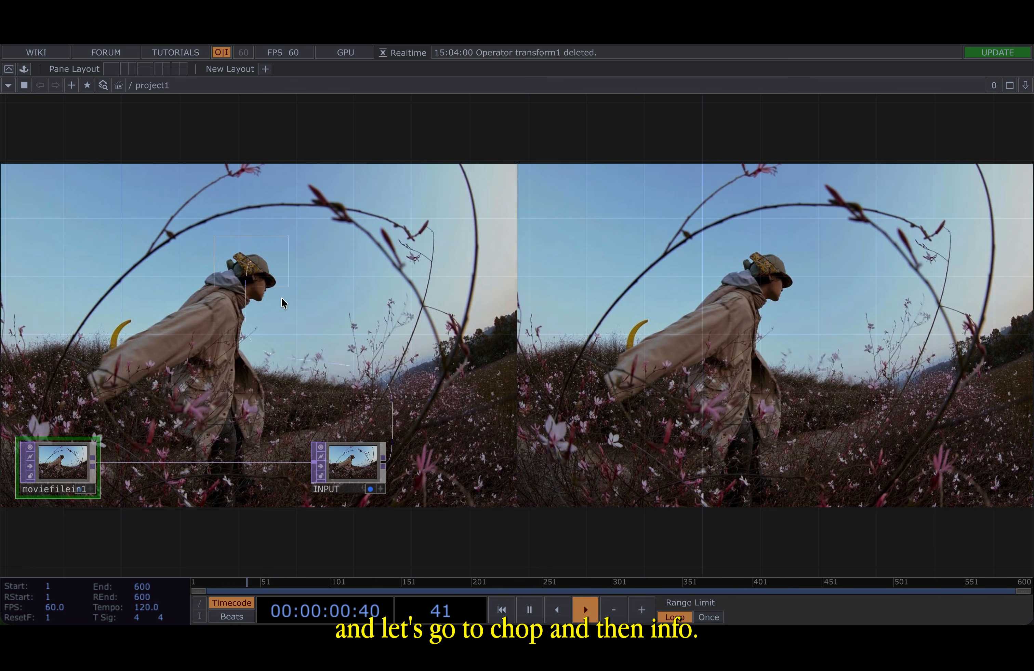
{"action": "left_click", "coordinate": [355, 391]}
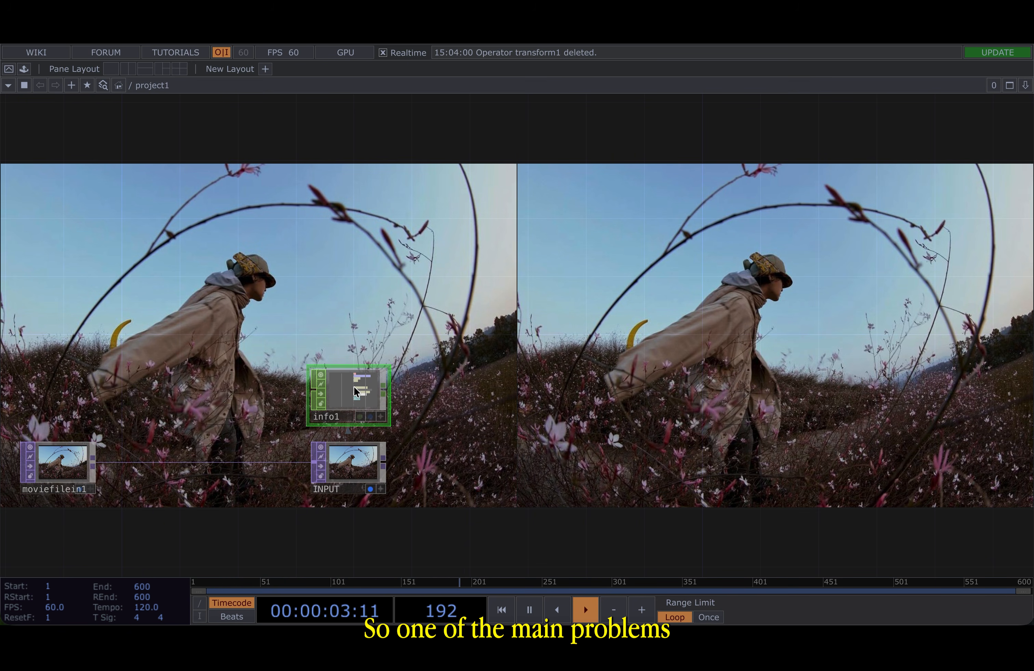
- Open the INPUT null's operator info to check its resolution
{"action": "left_click_drag", "start_coordinate": [208, 441], "coordinate": [333, 315]}
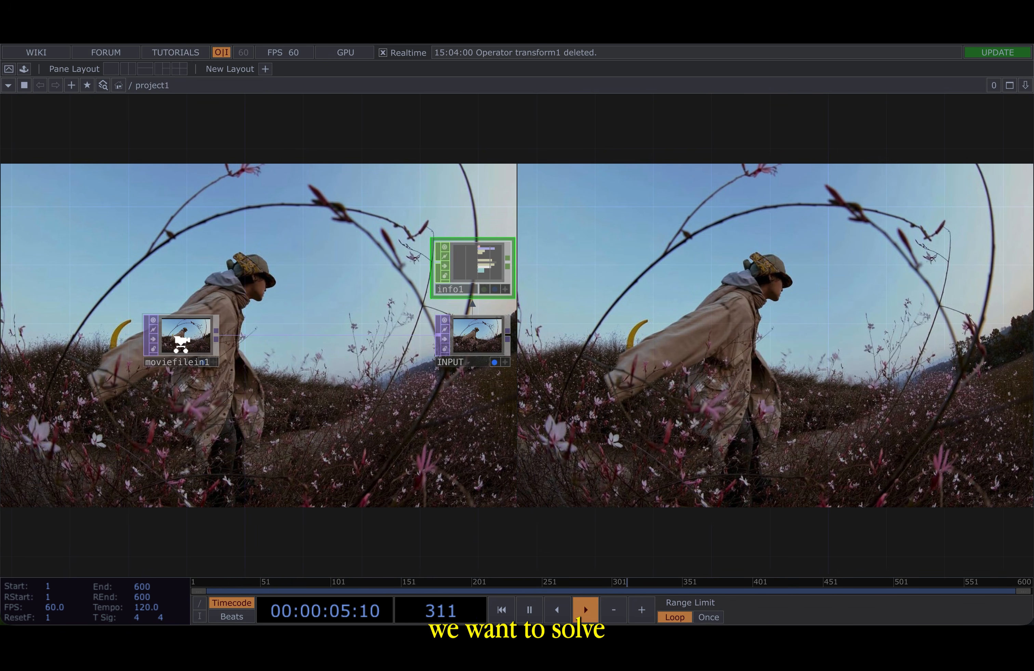
{"action": "scroll", "coordinate": [184, 348], "scroll_direction": "up", "scroll_amount": 5}
{"action": "left_click", "coordinate": [244, 386]}
{"action": "scroll", "coordinate": [436, 374], "scroll_direction": "down", "scroll_amount": 5}
{"action": "left_click_drag", "start_coordinate": [467, 276], "coordinate": [306, 276]}
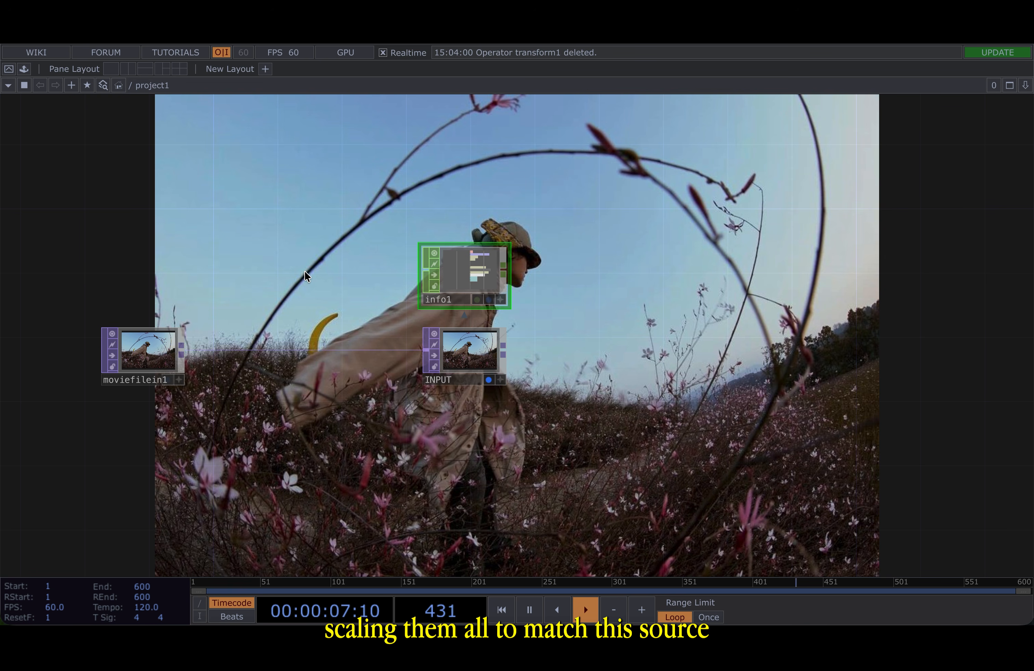
{"action": "left_click", "coordinate": [487, 351]}
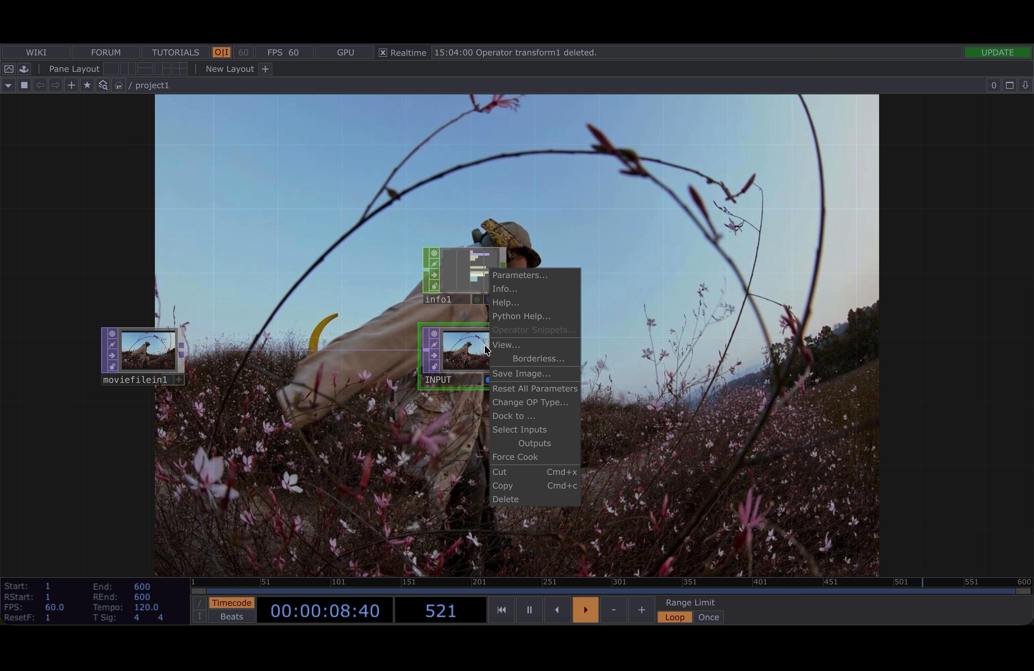
{"action": "left_click", "coordinate": [525, 289]}
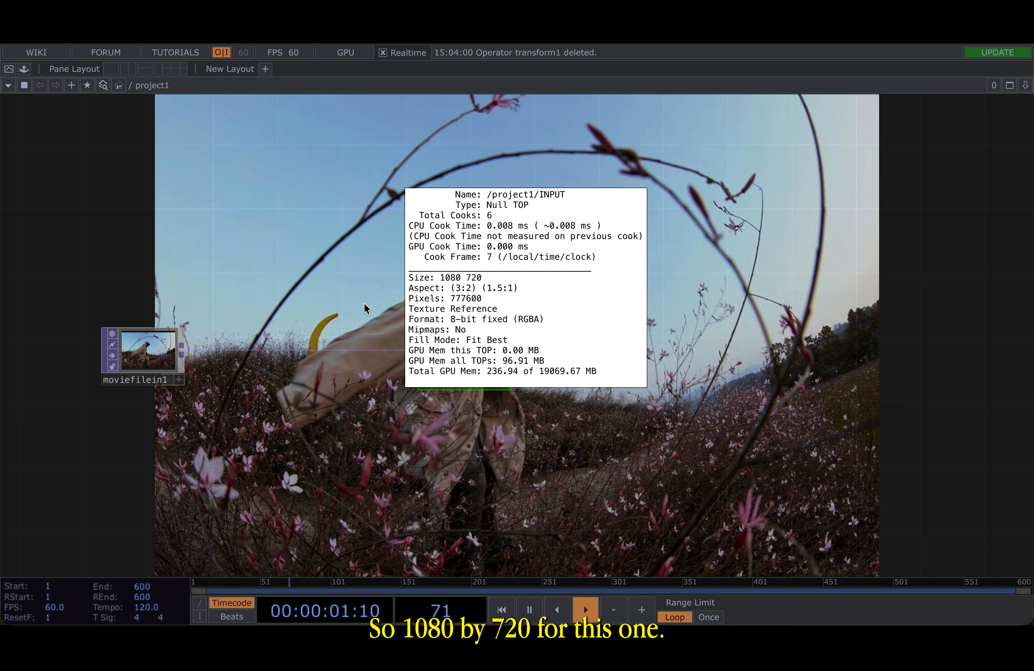
- Zoom in on the info1 CHOP to examine its channels
{"action": "left_click_drag", "start_coordinate": [619, 288], "coordinate": [509, 291]}
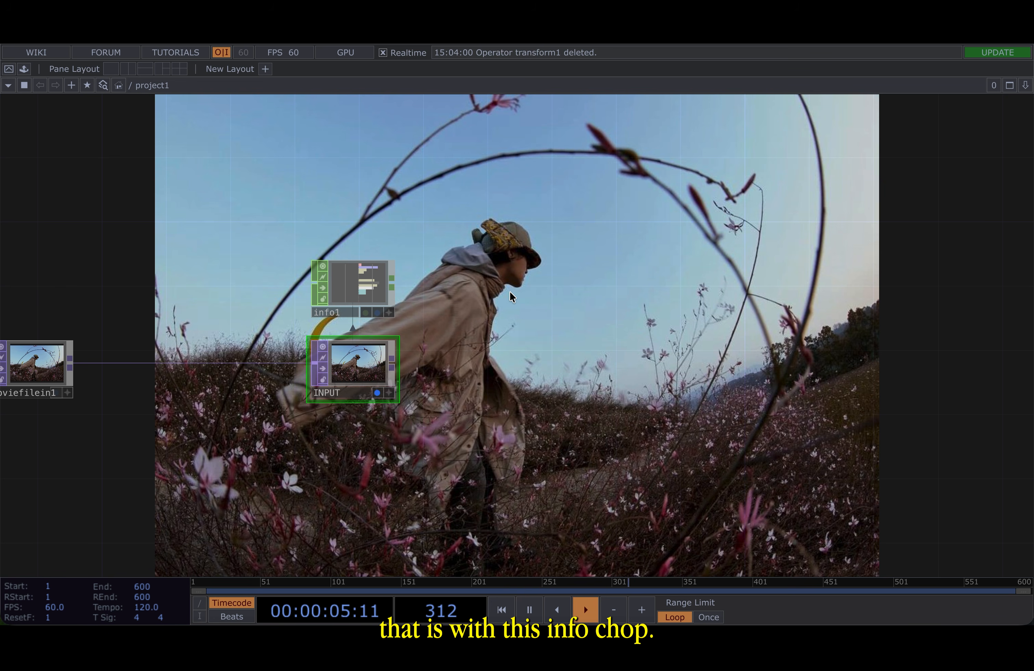
{"action": "scroll", "coordinate": [347, 290], "scroll_direction": "up", "scroll_amount": 10}
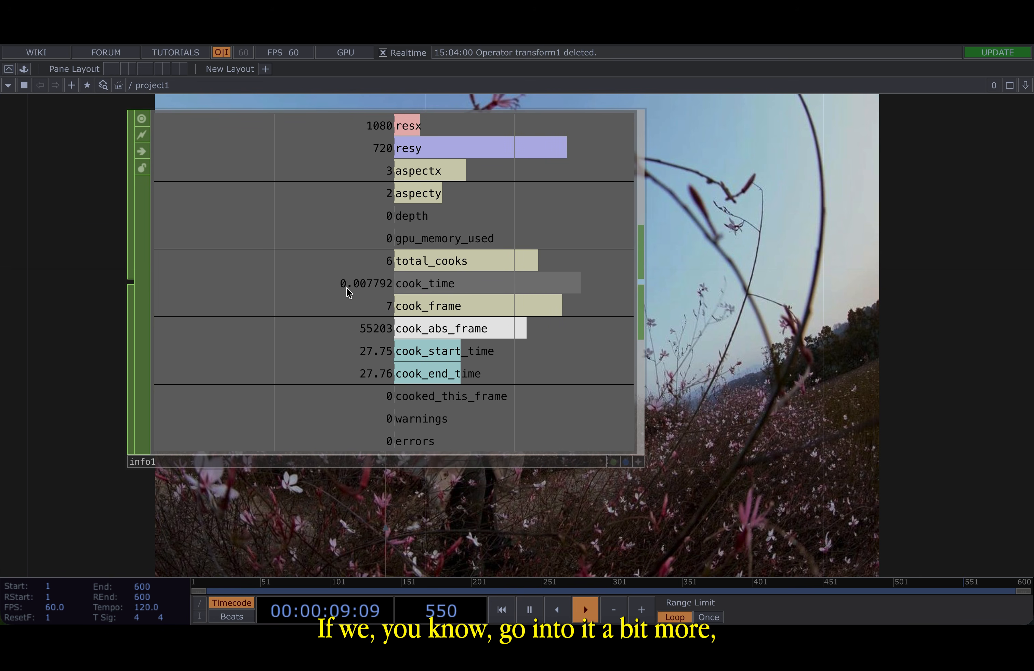
{"action": "scroll", "coordinate": [378, 204], "scroll_direction": "down", "scroll_amount": 5}
{"action": "scroll", "coordinate": [377, 204], "scroll_direction": "up", "scroll_amount": 4}
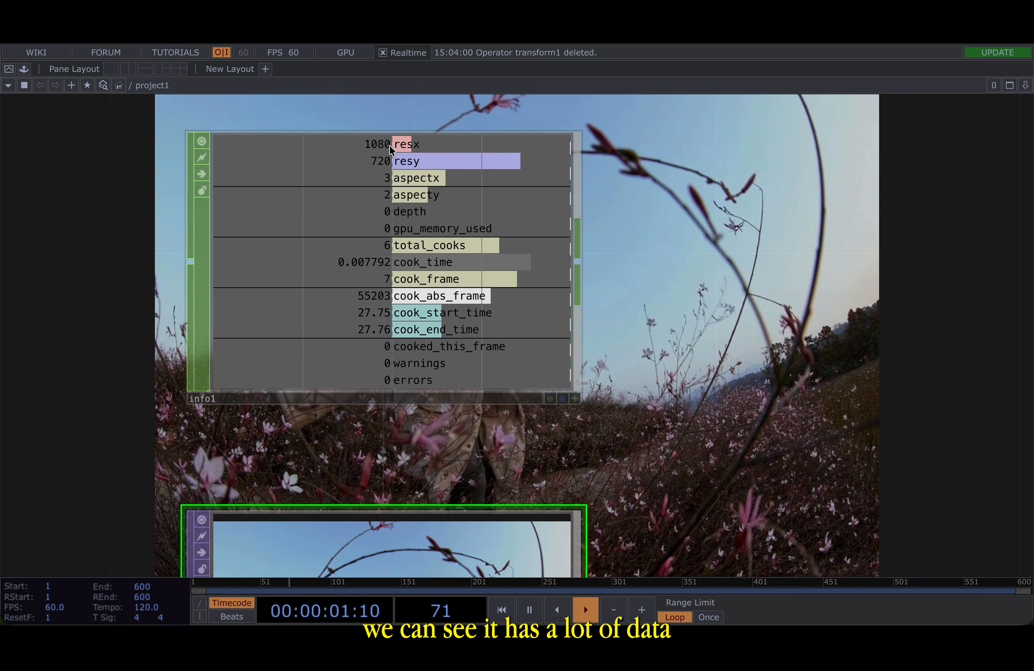
{"action": "left_click_drag", "start_coordinate": [681, 288], "coordinate": [691, 311]}
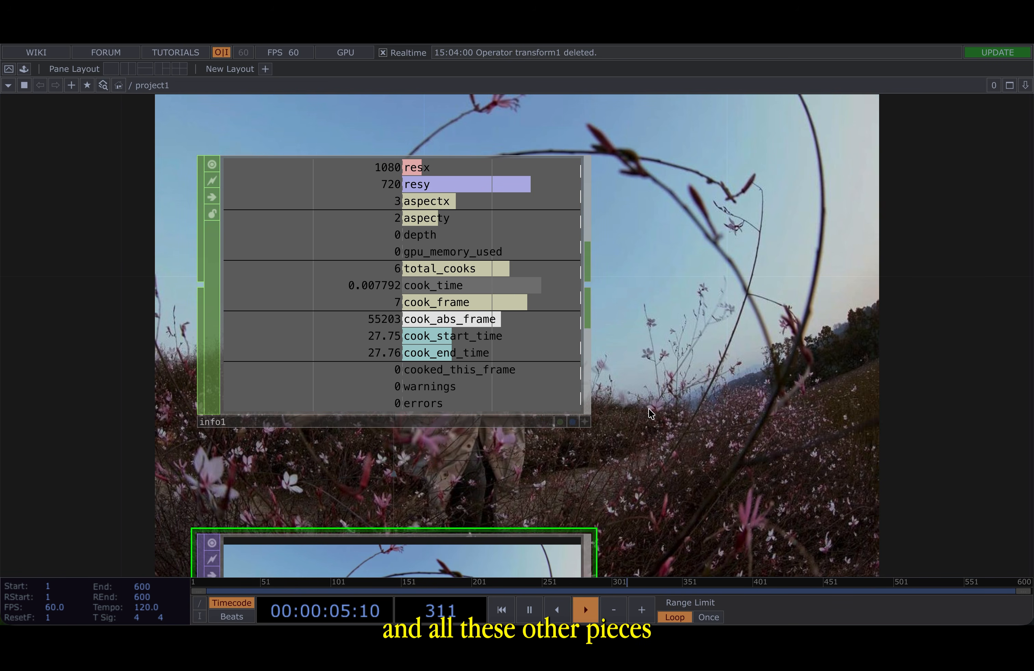
{"action": "left_click_drag", "start_coordinate": [640, 305], "coordinate": [419, 310]}
{"action": "scroll", "coordinate": [564, 306], "scroll_direction": "down", "scroll_amount": 5}
{"action": "left_click_drag", "start_coordinate": [564, 306], "coordinate": [425, 305]}
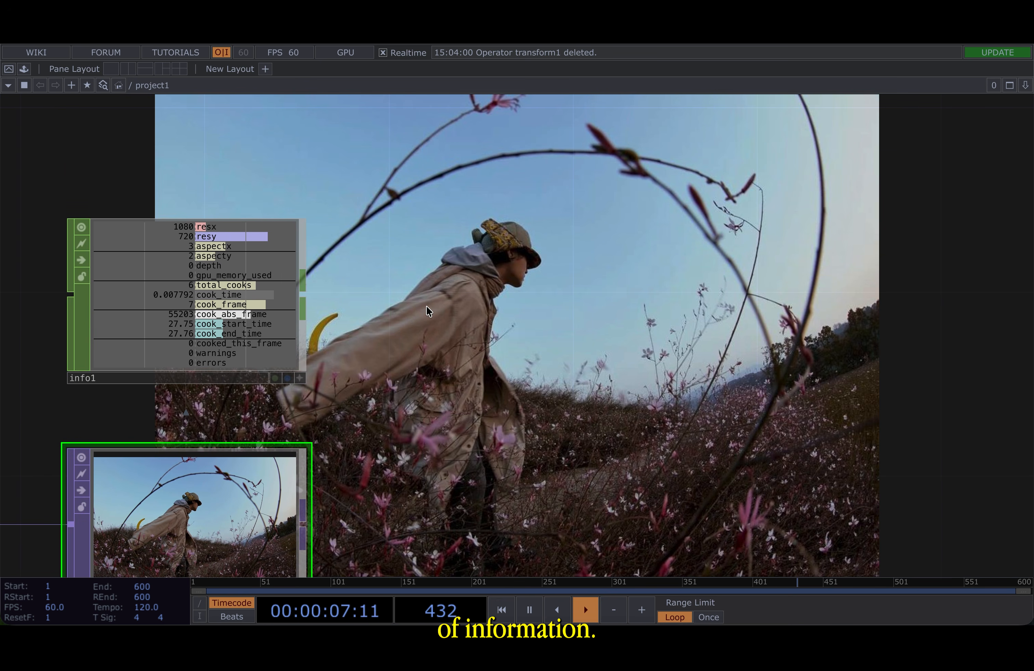
{"action": "scroll", "coordinate": [168, 211], "scroll_direction": "up", "scroll_amount": 3}
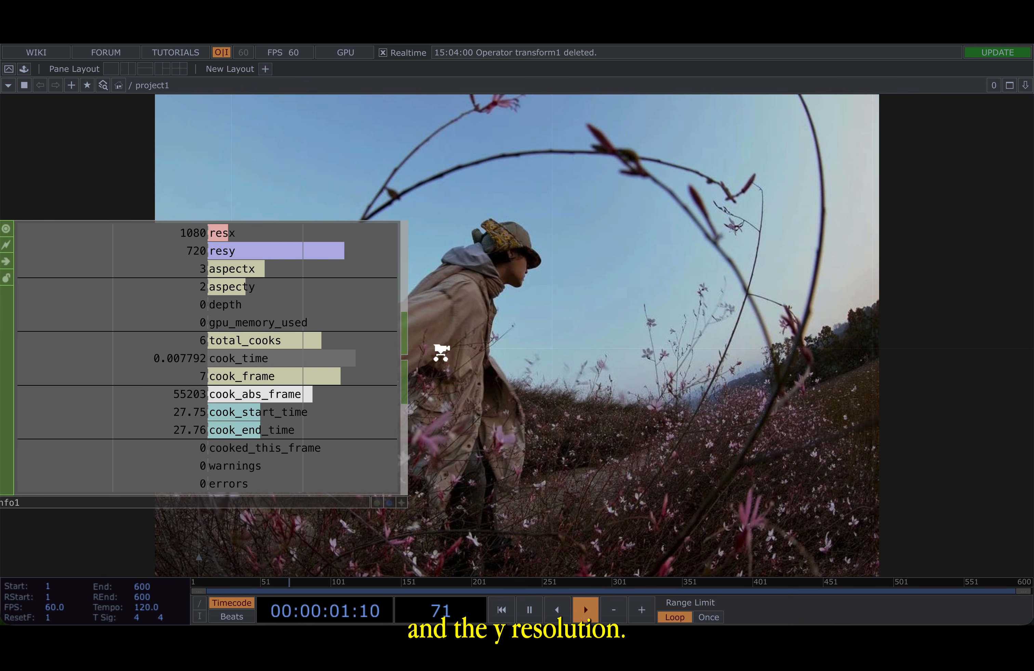
{"action": "scroll", "coordinate": [529, 346], "scroll_direction": "down", "scroll_amount": 2}
{"action": "left_click_drag", "start_coordinate": [529, 346], "coordinate": [467, 338]}
{"action": "scroll", "coordinate": [462, 334], "scroll_direction": "down", "scroll_amount": 3}
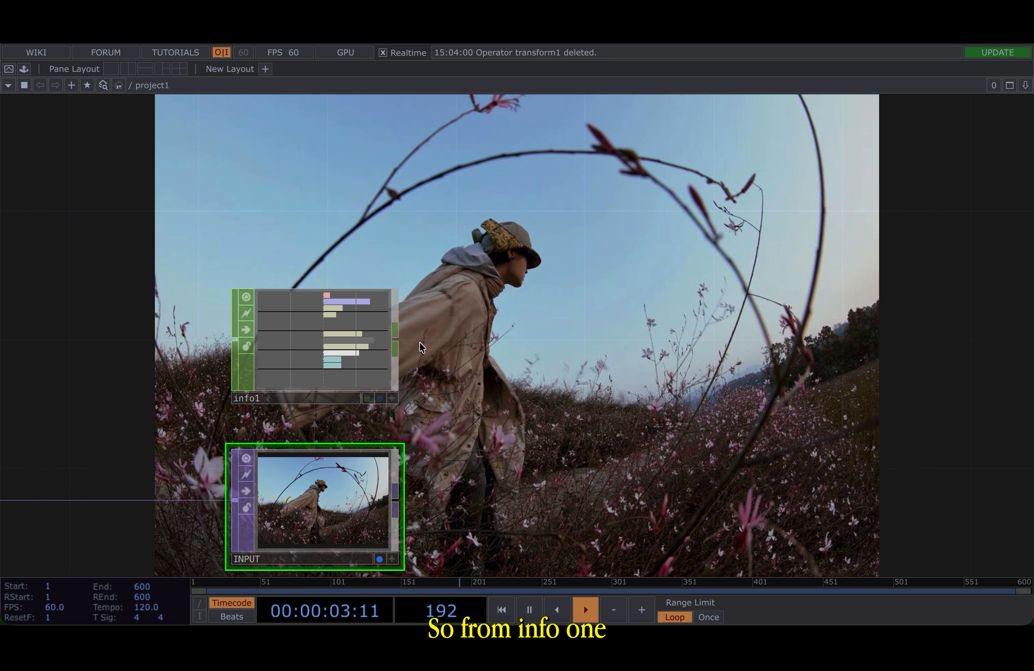
- Append a Select CHOP to the info1 output
{"action": "left_click_drag", "start_coordinate": [399, 341], "coordinate": [494, 340]}
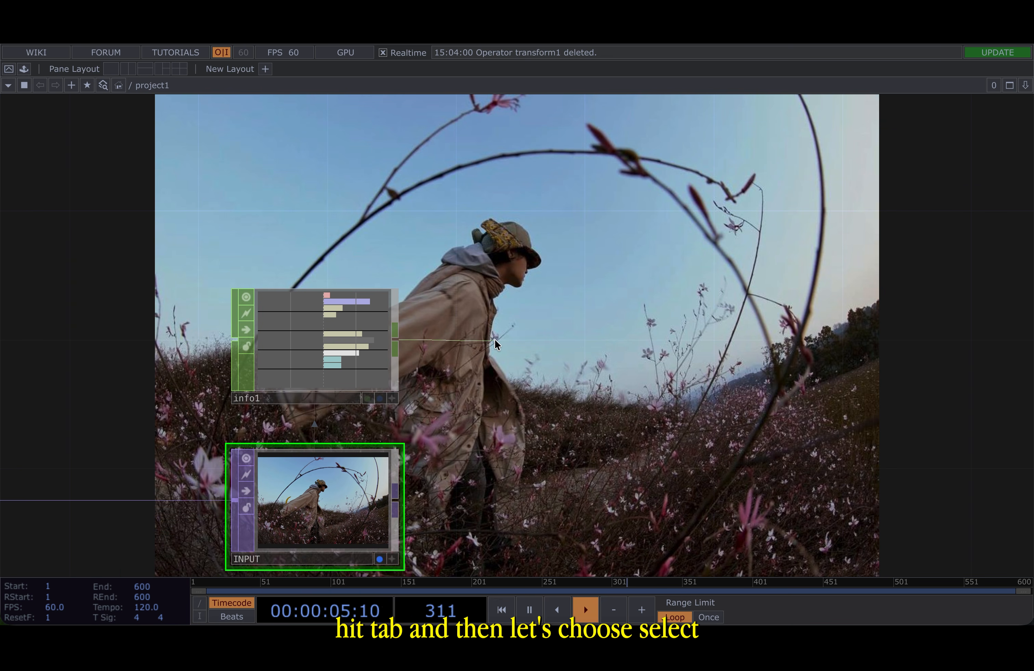
{"action": "key", "text": "Tab"}
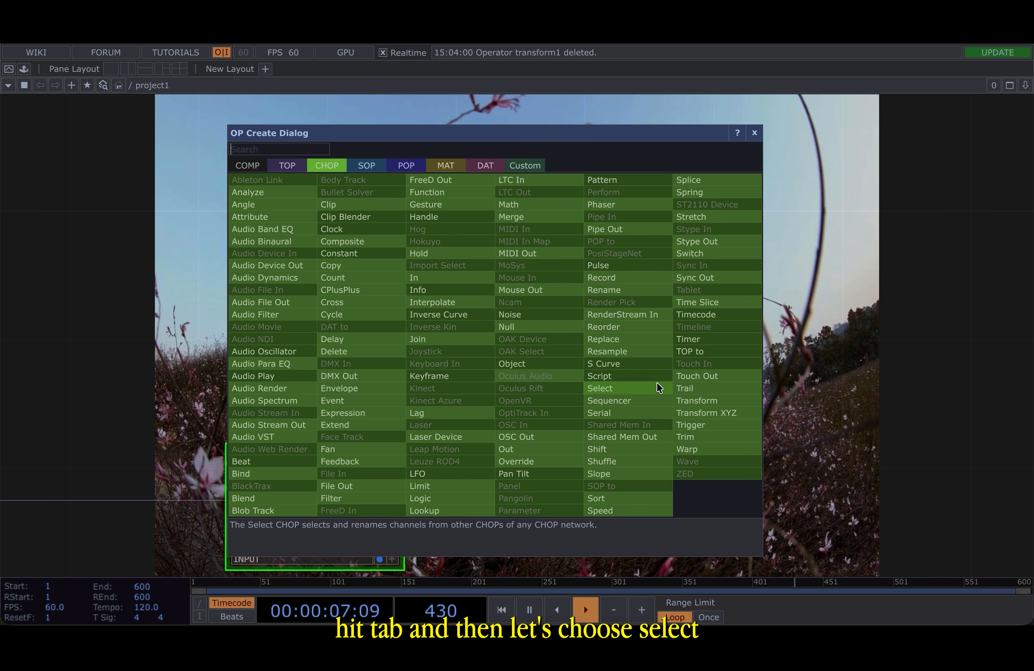
{"action": "left_click", "coordinate": [600, 388]}
{"action": "left_click", "coordinate": [577, 347]}
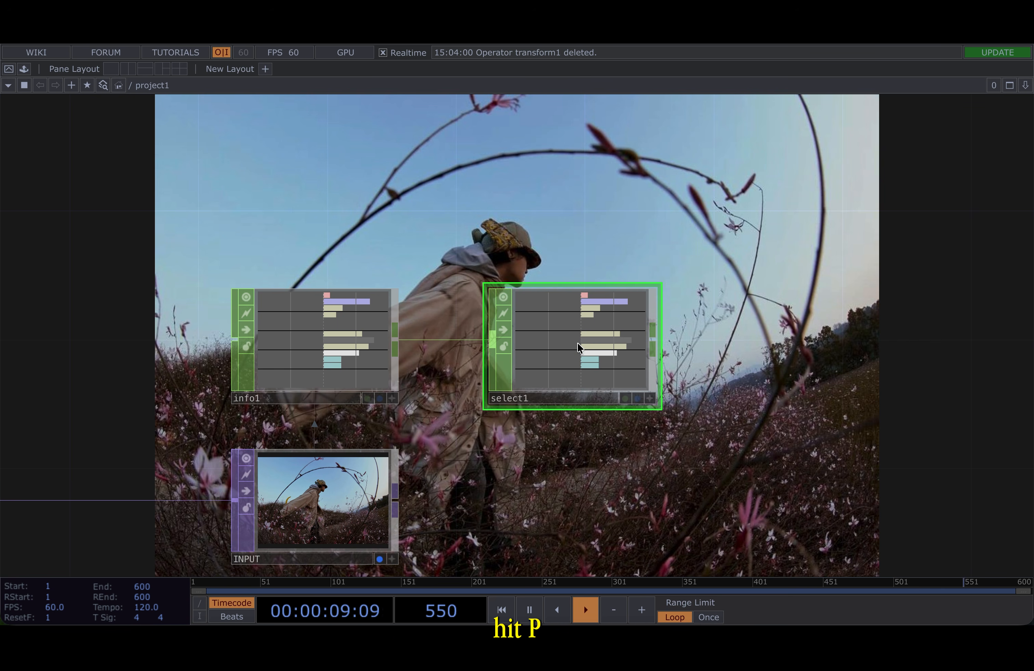
- Set the Select CHOP's channel names to resx and resy
{"action": "key", "text": "p"}
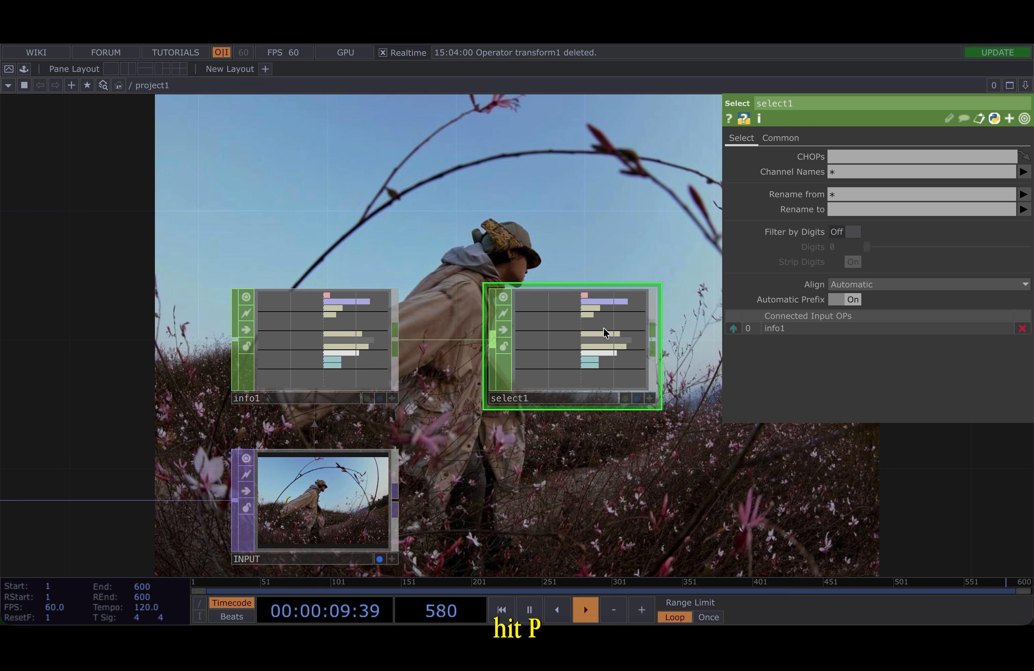
{"action": "left_click", "coordinate": [1023, 173]}
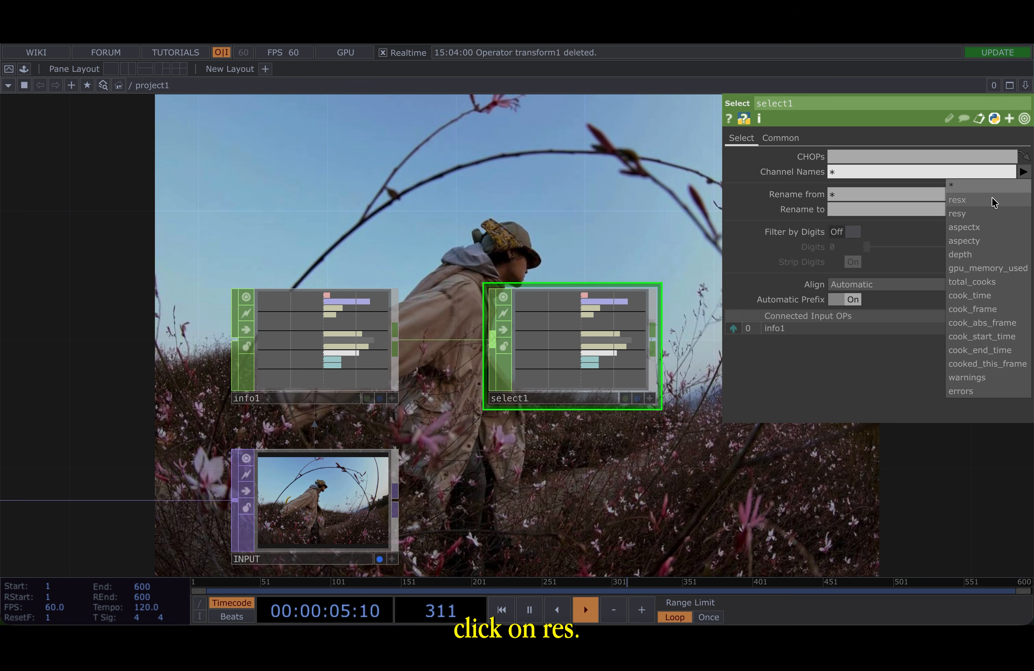
{"action": "left_click", "coordinate": [993, 201]}
{"action": "left_click", "coordinate": [1023, 173]}
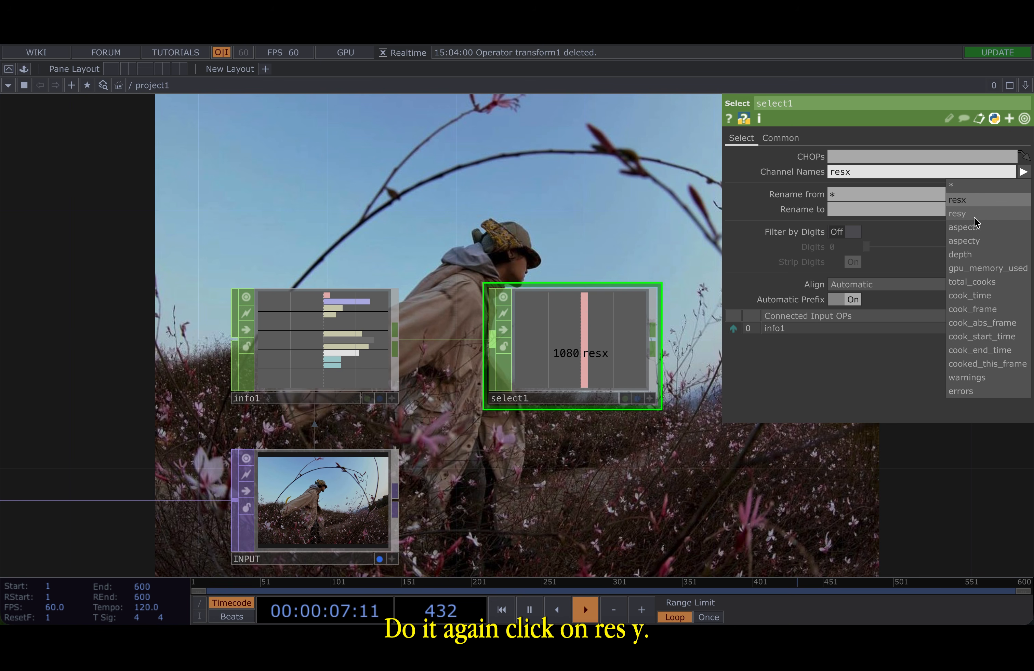
{"action": "left_click", "coordinate": [959, 214]}
- Append a Null CHOP to select1 and rename it RES
{"action": "left_click_drag", "start_coordinate": [679, 527], "coordinate": [475, 517]}
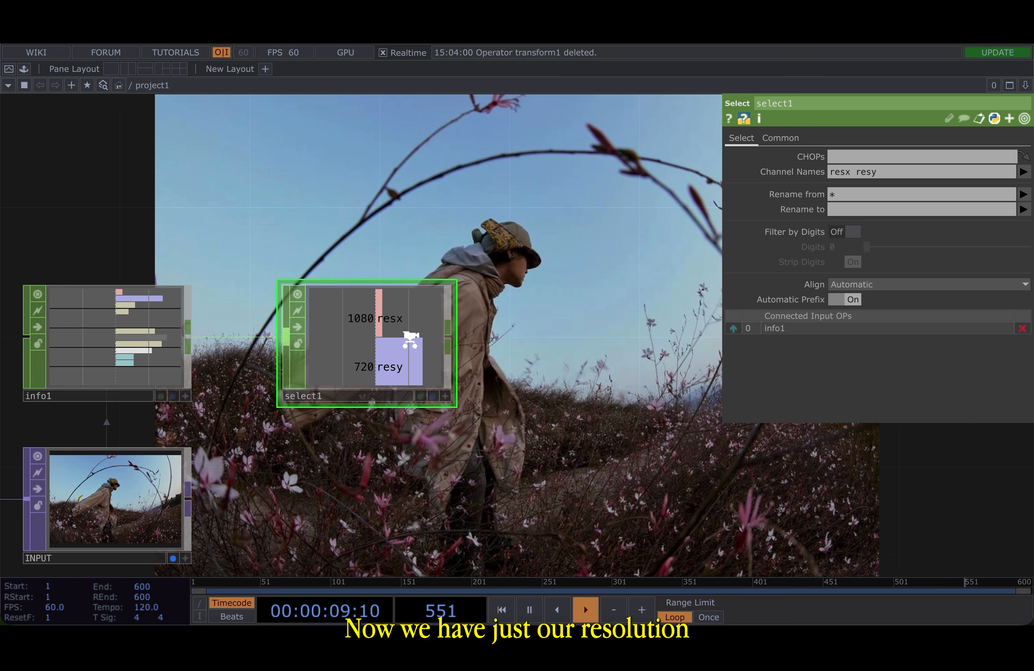
{"action": "scroll", "coordinate": [411, 342], "scroll_direction": "up", "scroll_amount": 5}
{"action": "scroll", "coordinate": [485, 399], "scroll_direction": "down", "scroll_amount": 5}
{"action": "left_click_drag", "start_coordinate": [443, 315], "coordinate": [227, 311]}
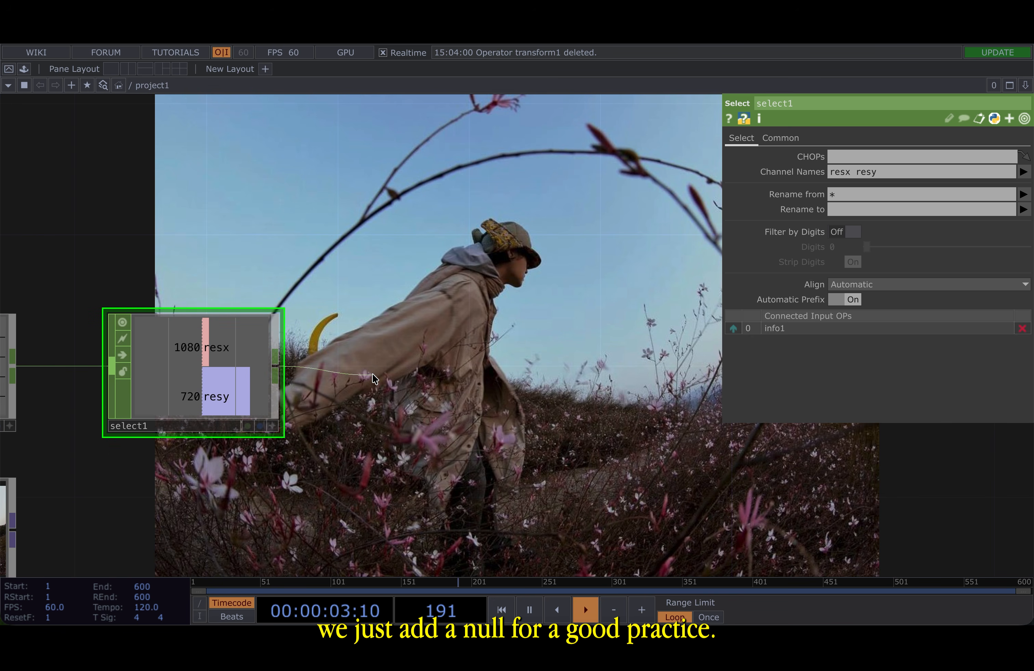
{"action": "right_click", "coordinate": [278, 378]}
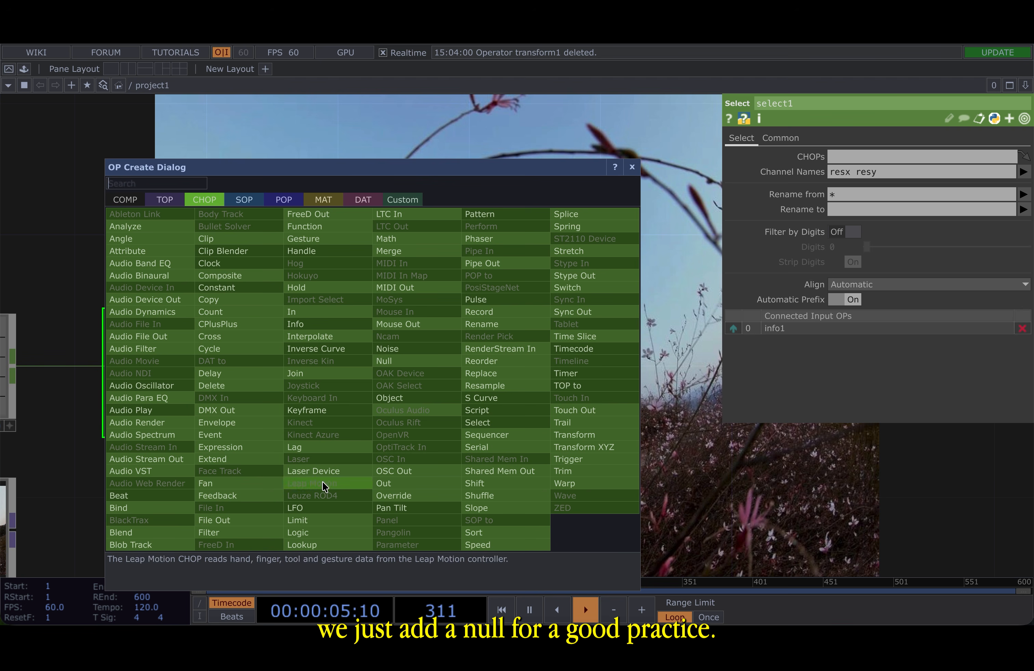
{"action": "left_click", "coordinate": [389, 361]}
{"action": "left_click", "coordinate": [439, 386]}
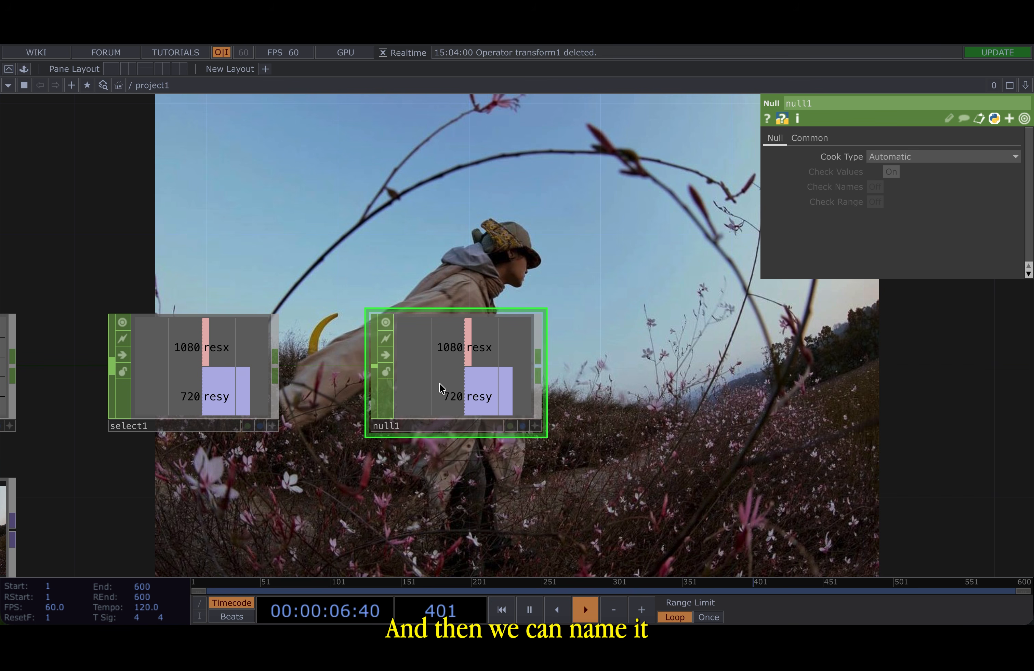
{"action": "left_click", "coordinate": [425, 429]}
{"action": "type", "text": "RES"}
{"action": "key", "text": "Return"}
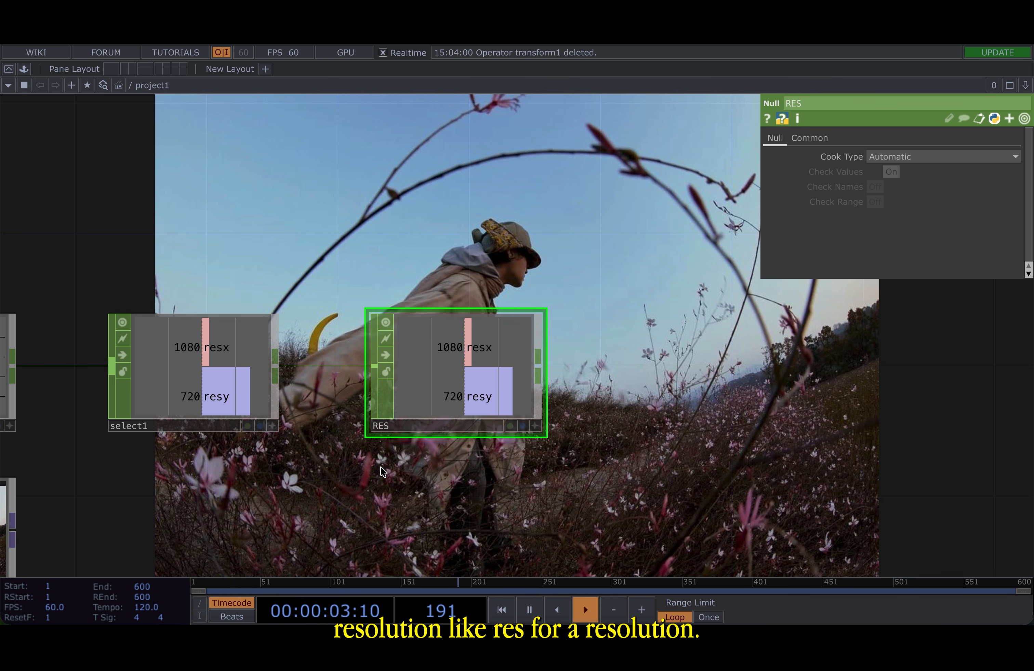
- Append a Fit TOP to the INPUT null's output
{"action": "scroll", "coordinate": [382, 470], "scroll_direction": "down", "scroll_amount": 1}
{"action": "scroll", "coordinate": [366, 465], "scroll_direction": "down", "scroll_amount": 2}
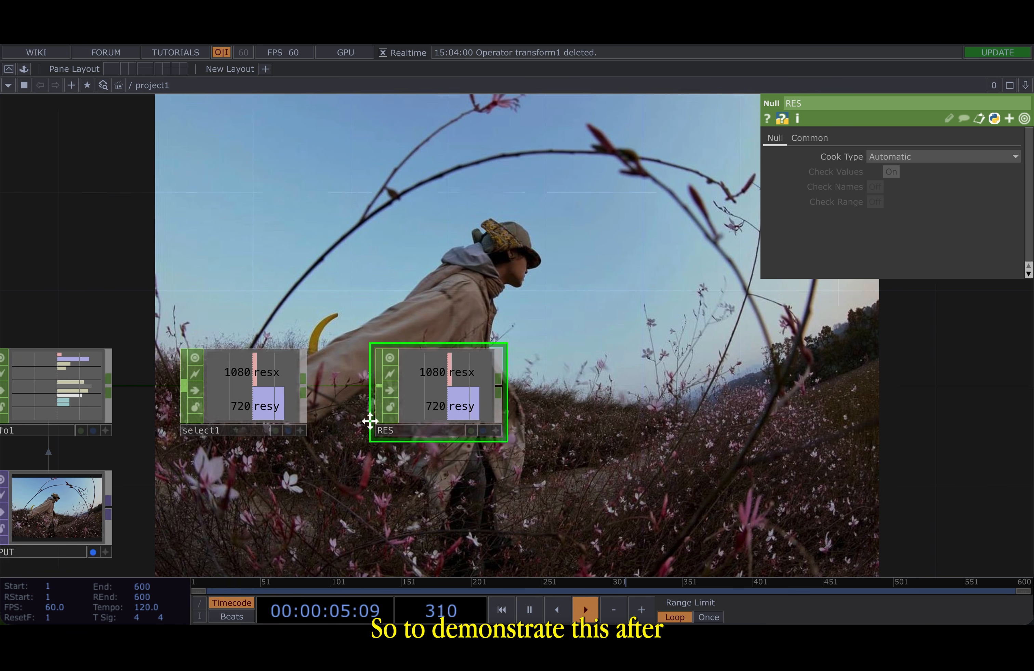
{"action": "left_click_drag", "start_coordinate": [350, 461], "coordinate": [406, 361]}
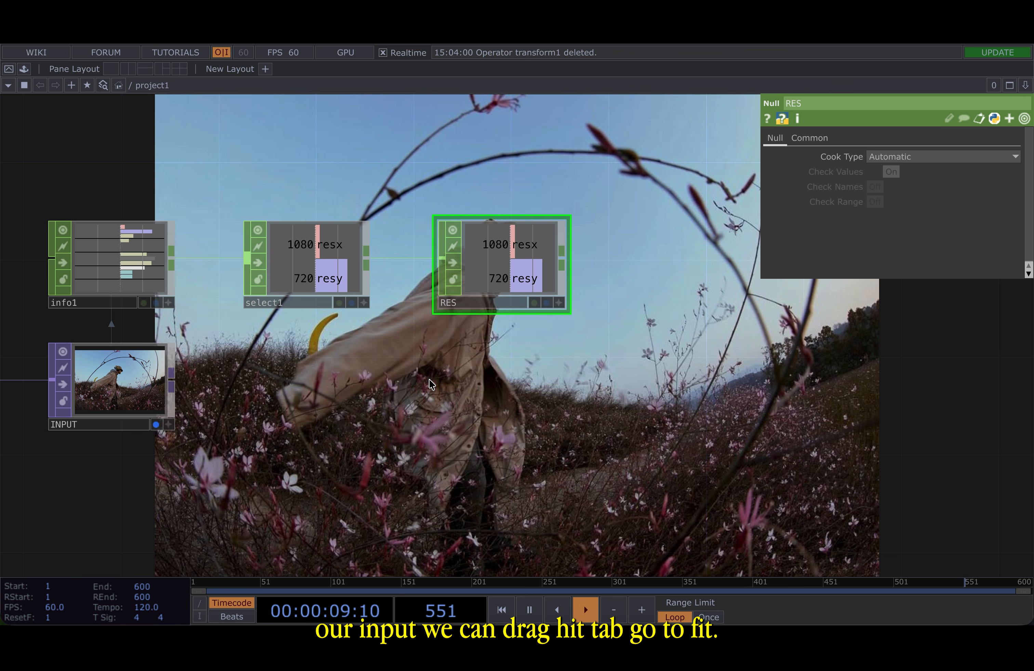
{"action": "left_click", "coordinate": [172, 383]}
{"action": "key", "text": "Tab"}
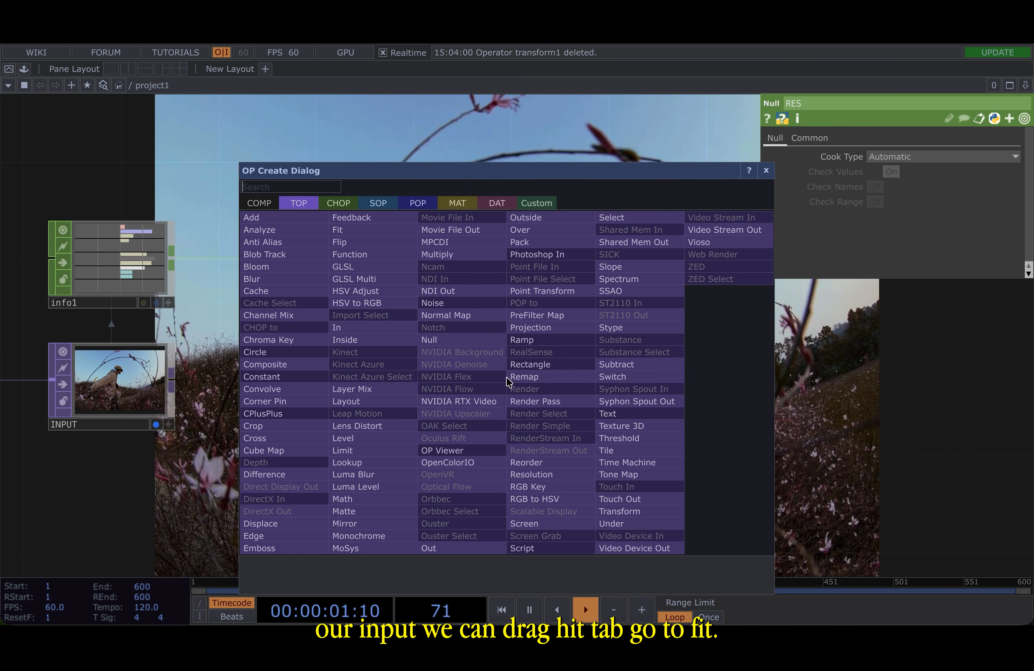
{"action": "left_click", "coordinate": [352, 230]}
{"action": "left_click", "coordinate": [501, 386]}
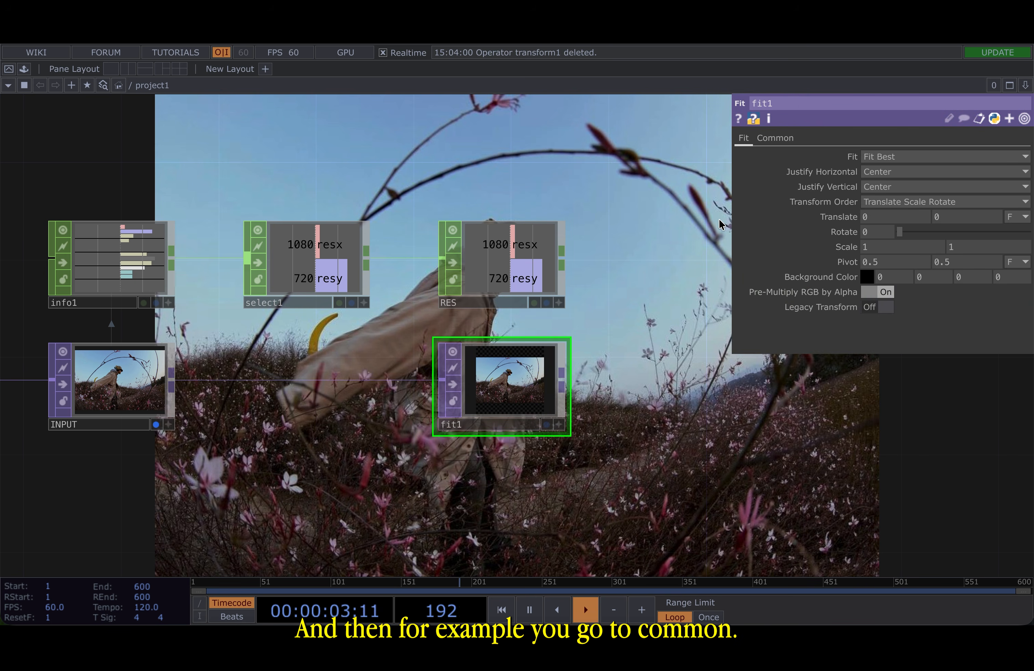
- Link the Fit TOP's resolution width and height to the RES CHOP's resx and resy channels
{"action": "left_click", "coordinate": [776, 139]}
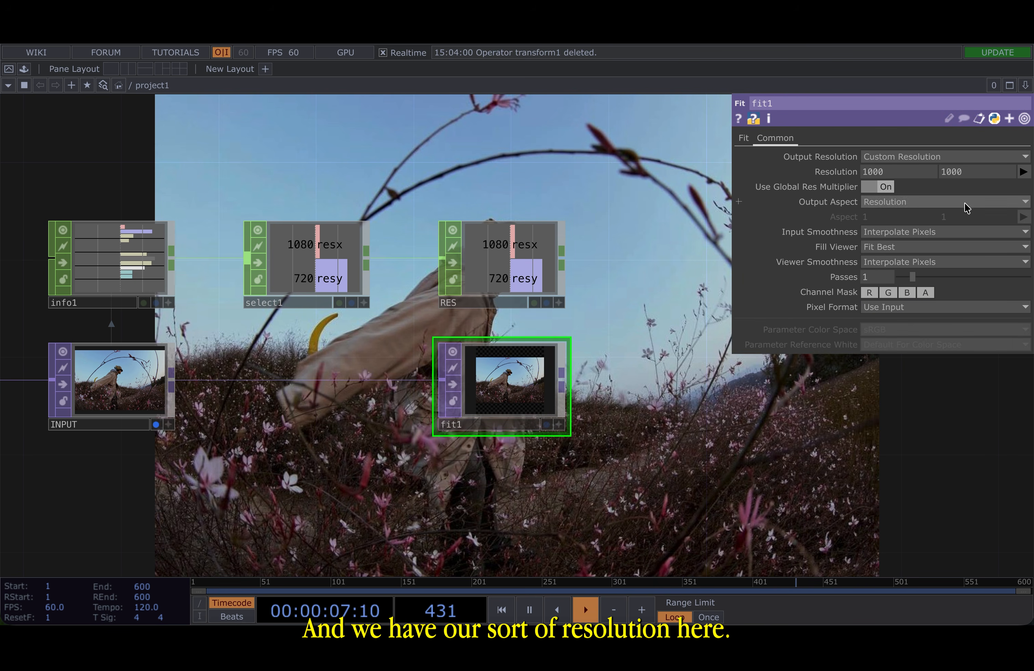
{"action": "scroll", "coordinate": [584, 285], "scroll_direction": "up", "scroll_amount": 3}
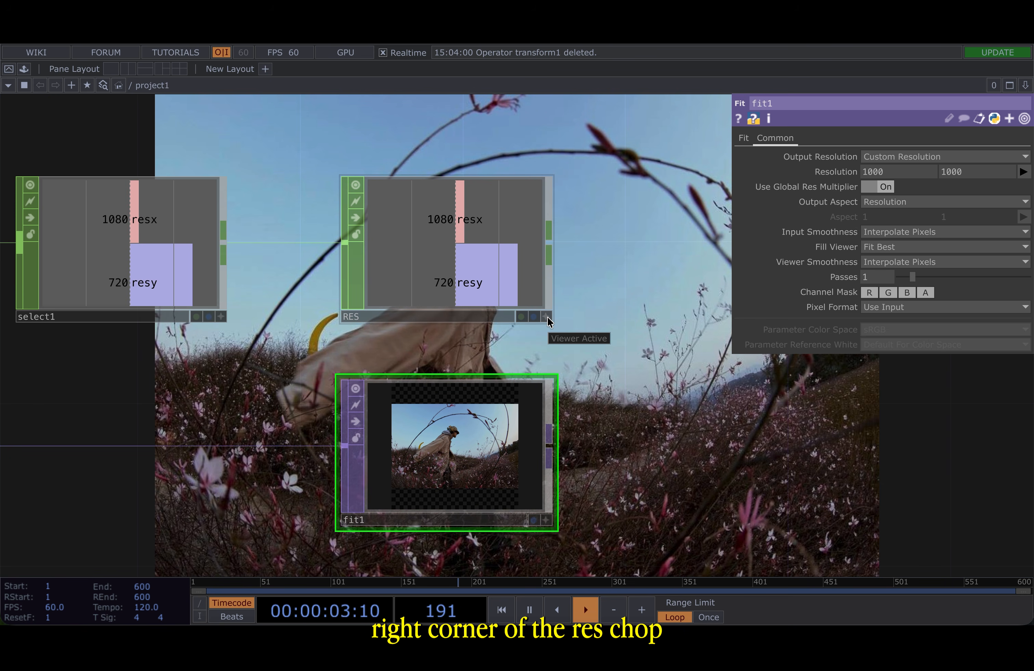
{"action": "left_click", "coordinate": [545, 317]}
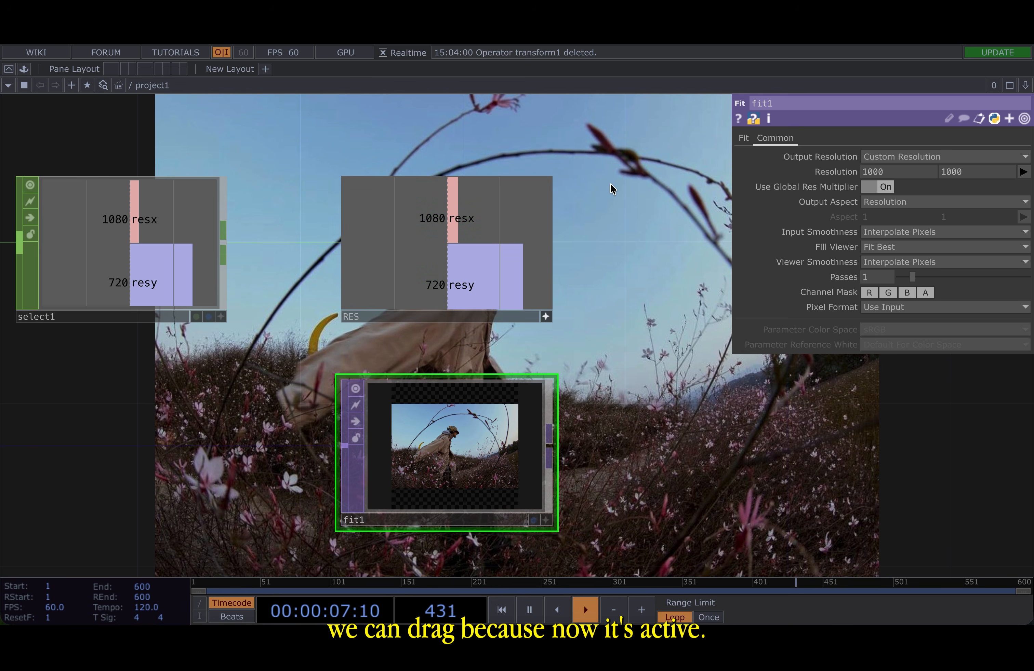
{"action": "left_click_drag", "start_coordinate": [532, 207], "coordinate": [872, 171]}
{"action": "left_click", "coordinate": [895, 165]}
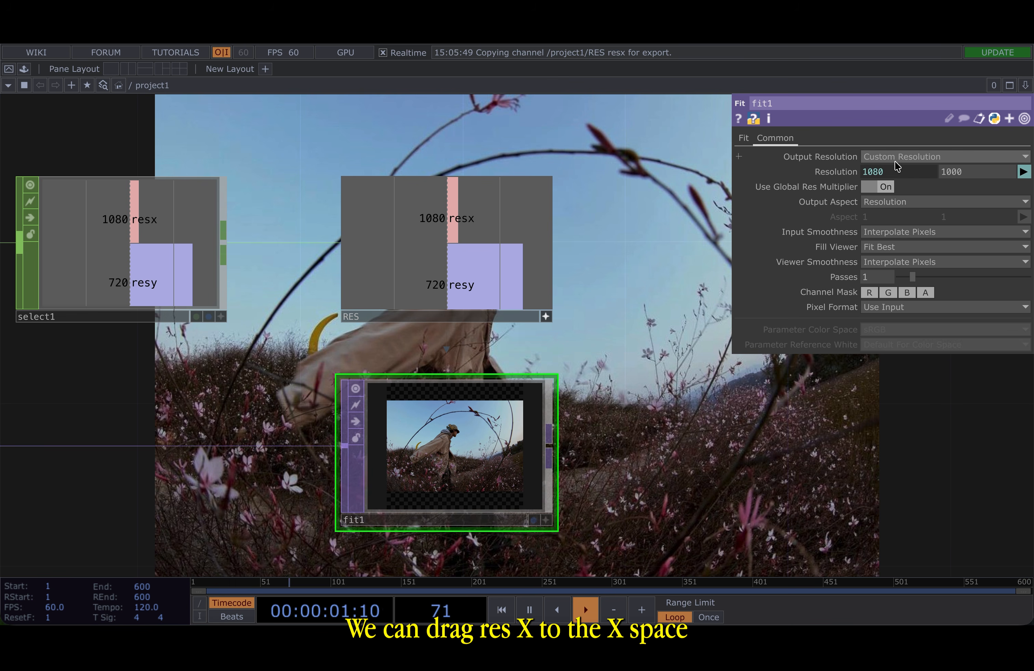
{"action": "left_click_drag", "start_coordinate": [441, 281], "coordinate": [951, 172]}
{"action": "left_click", "coordinate": [974, 162]}
{"action": "scroll", "coordinate": [692, 385], "scroll_direction": "down", "scroll_amount": 5}
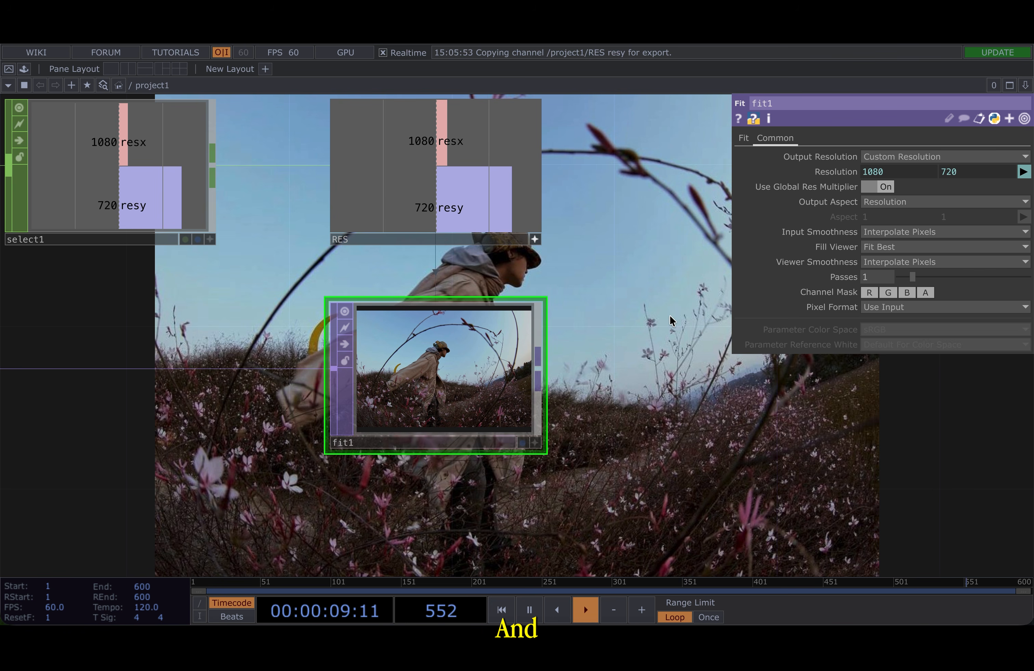
{"action": "scroll", "coordinate": [671, 312], "scroll_direction": "down", "scroll_amount": 4}
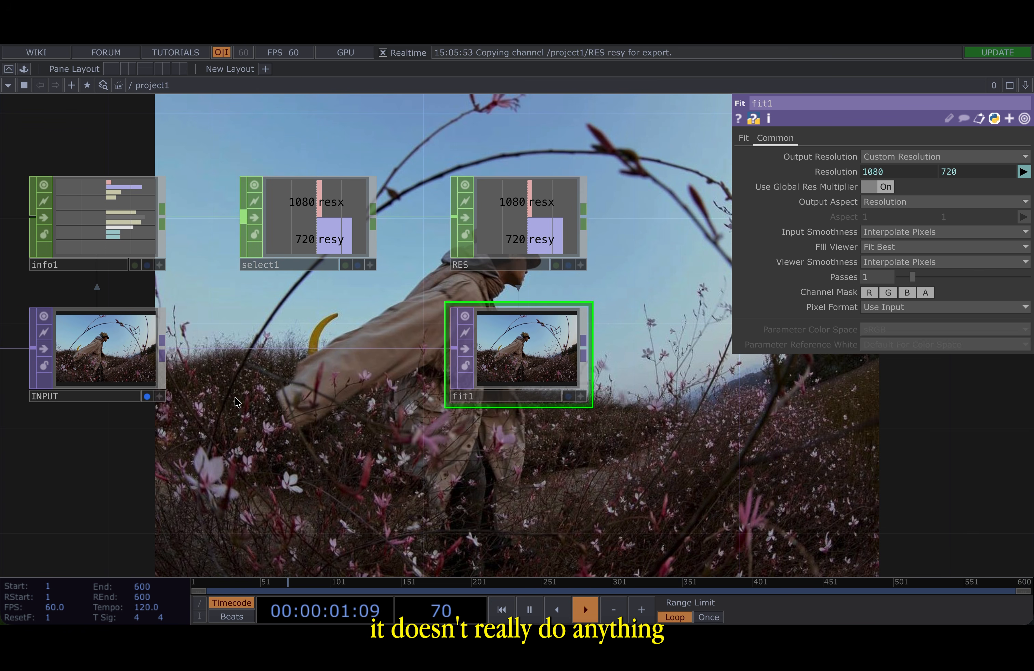
{"action": "left_click_drag", "start_coordinate": [265, 414], "coordinate": [224, 374]}
{"action": "scroll", "coordinate": [254, 375], "scroll_direction": "down", "scroll_amount": 2}
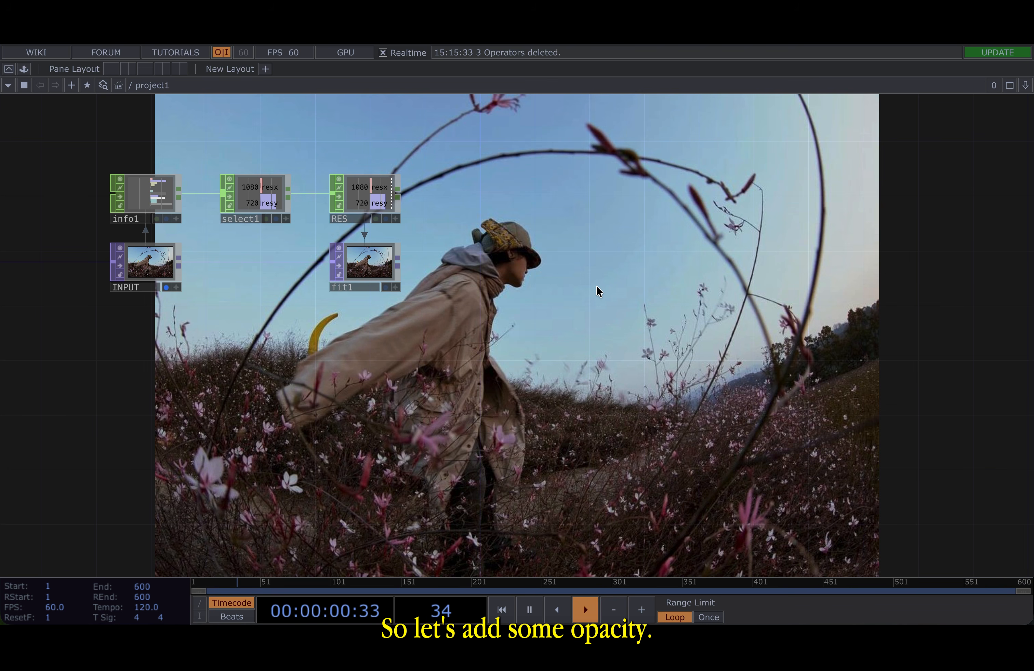
- Append a Level TOP to the output of fit1
{"action": "scroll", "coordinate": [418, 239], "scroll_direction": "up", "scroll_amount": 3}
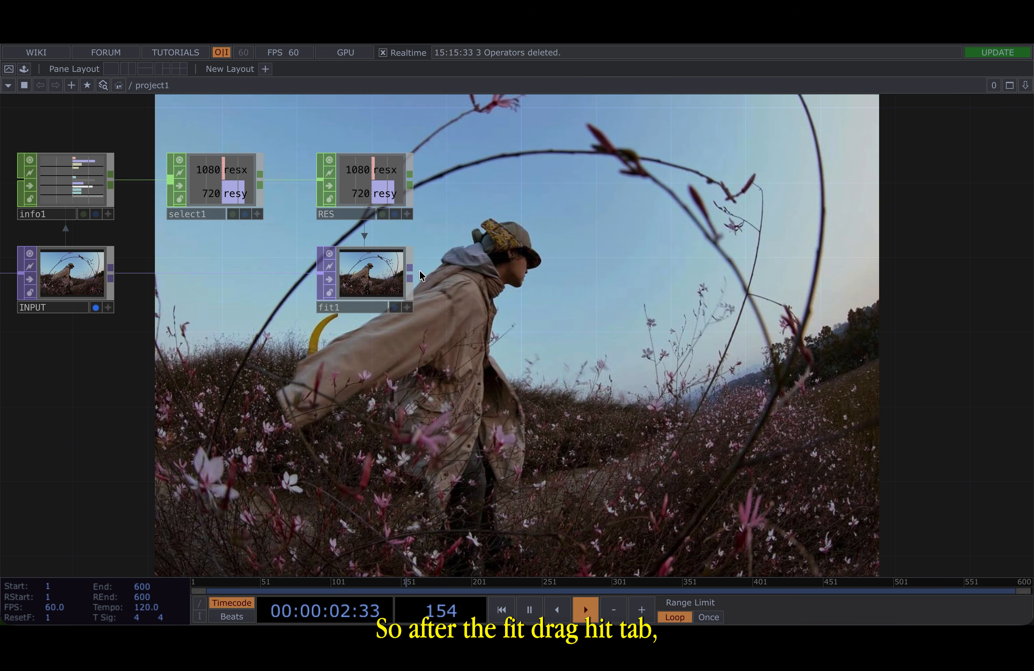
{"action": "key", "text": "Tab"}
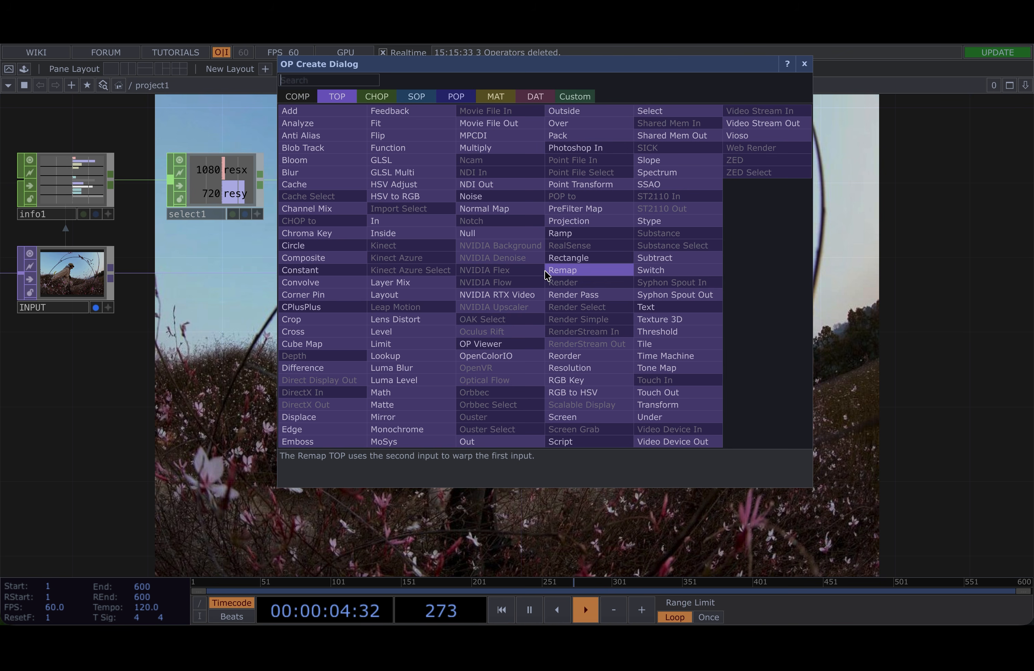
{"action": "left_click", "coordinate": [452, 338]}
{"action": "left_click", "coordinate": [469, 253]}
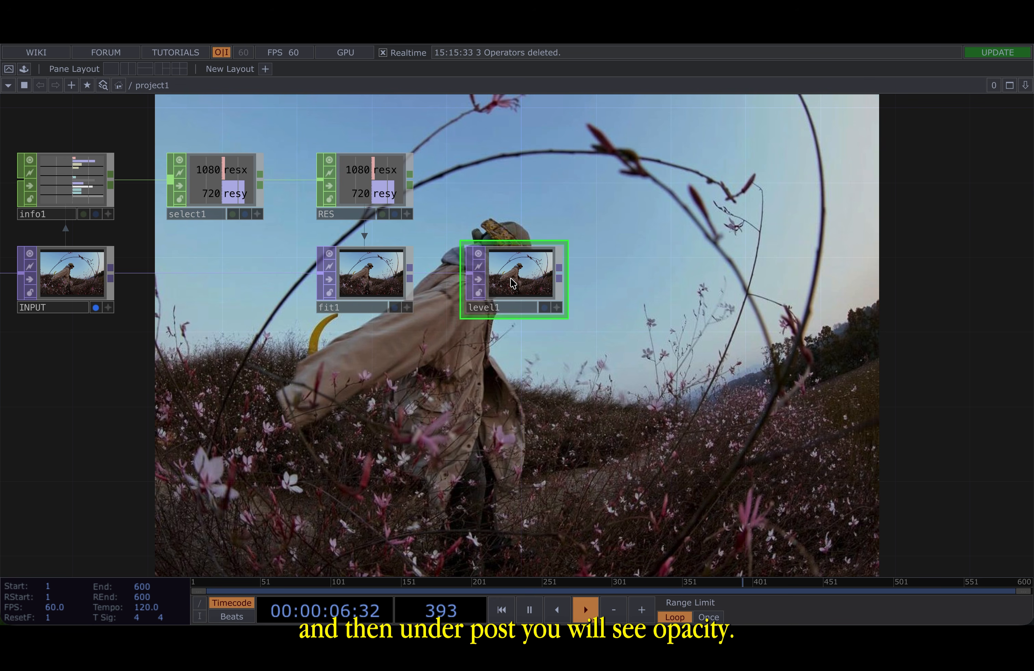
- Set the Level TOP's post opacity to 0.721
{"action": "key", "text": "p"}
{"action": "left_click", "coordinate": [868, 138]}
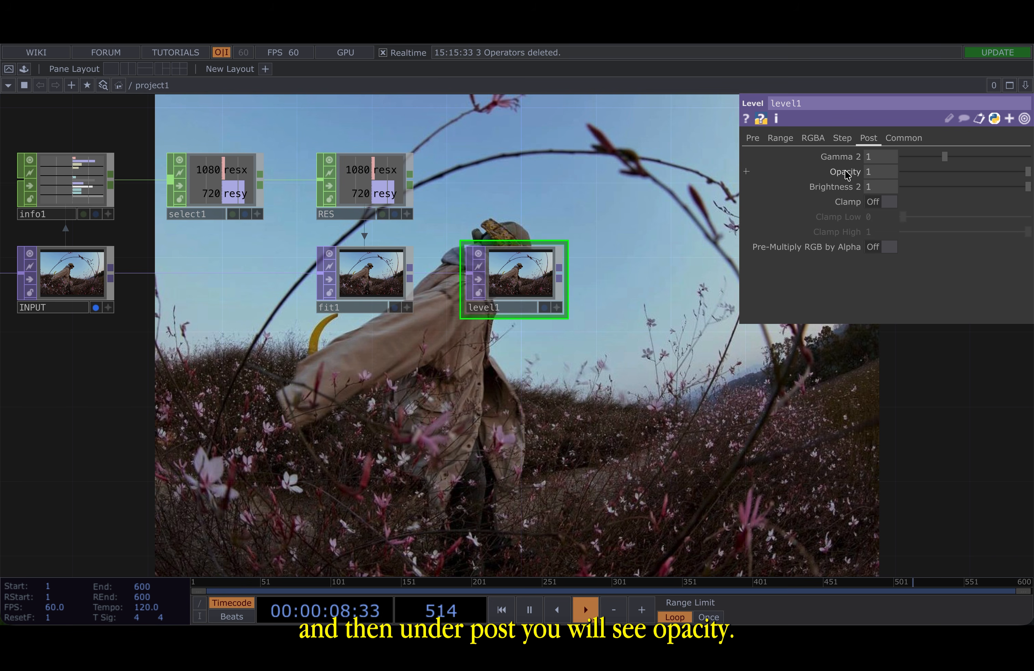
{"action": "left_click", "coordinate": [874, 174]}
{"action": "type", "text": "0.72"}
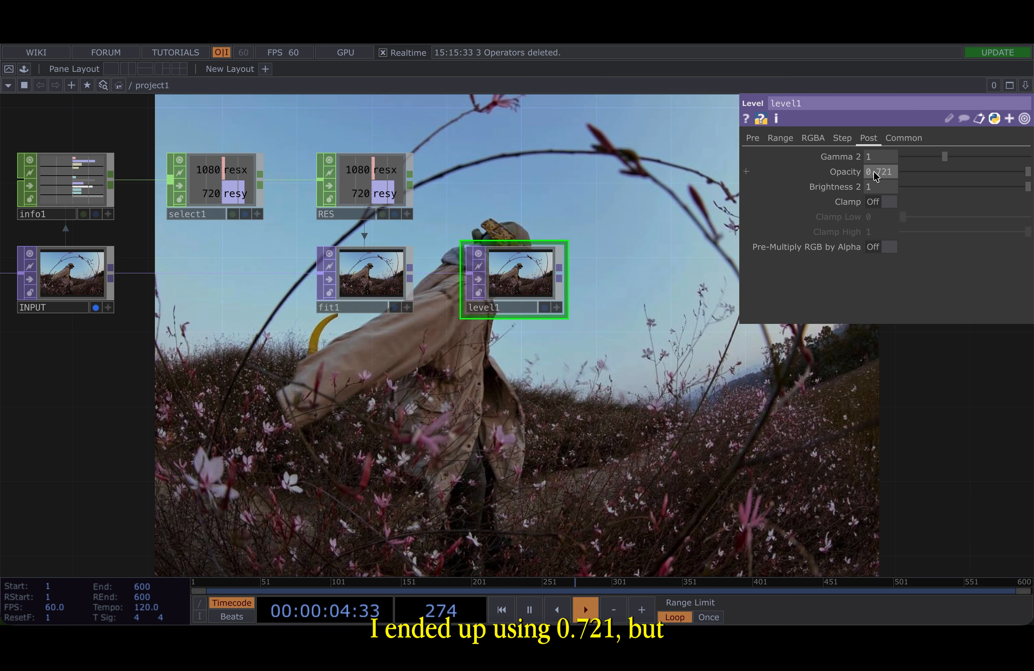
{"action": "key", "text": "Return"}
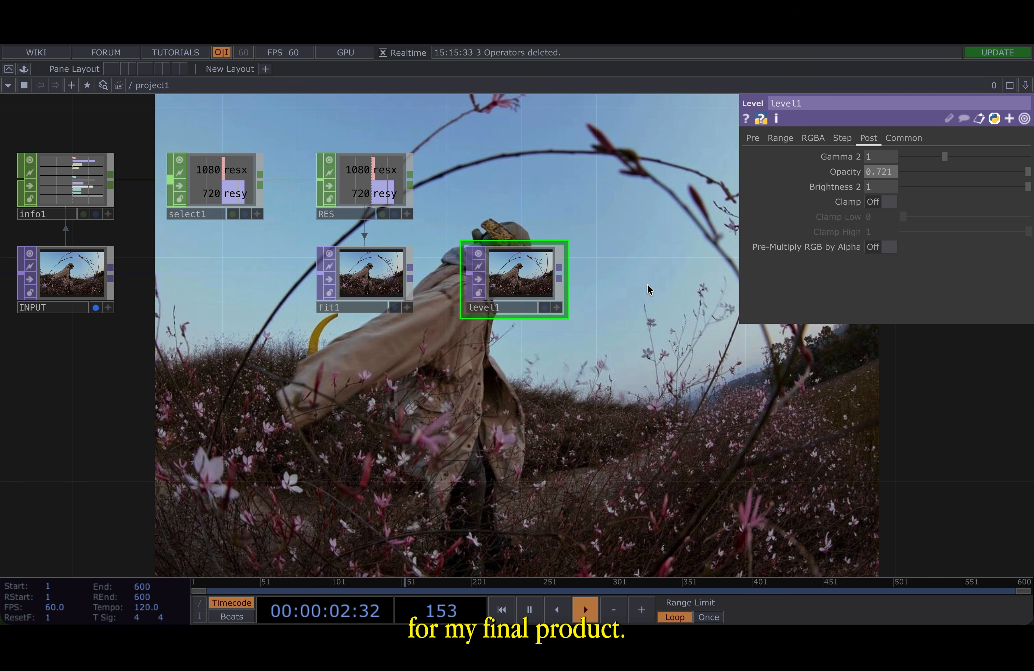
{"action": "key", "text": "Return"}
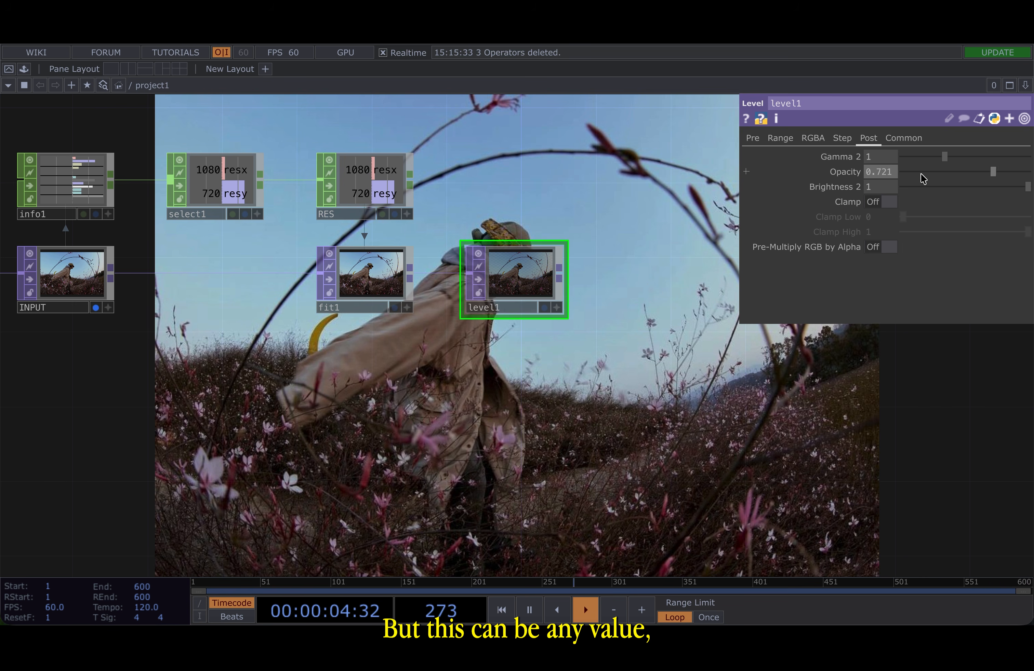
- Append a Composite TOP to the output of level1
{"action": "left_click_drag", "start_coordinate": [611, 427], "coordinate": [390, 426]}
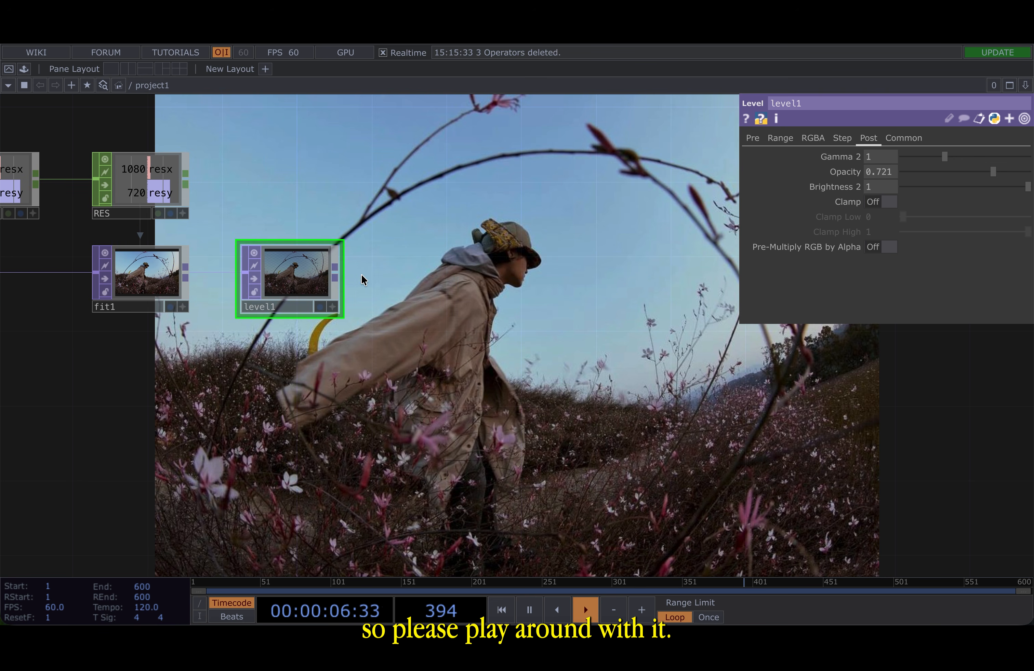
{"action": "left_click", "coordinate": [334, 273]}
{"action": "key", "text": "Tab"}
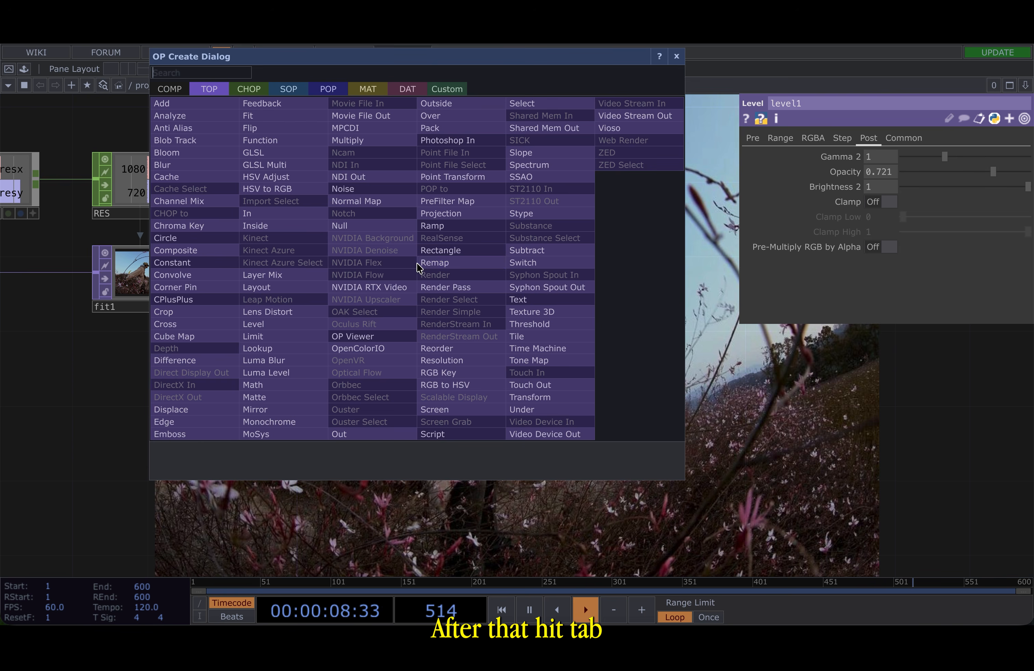
{"action": "left_click", "coordinate": [217, 261]}
{"action": "left_click", "coordinate": [418, 274]}
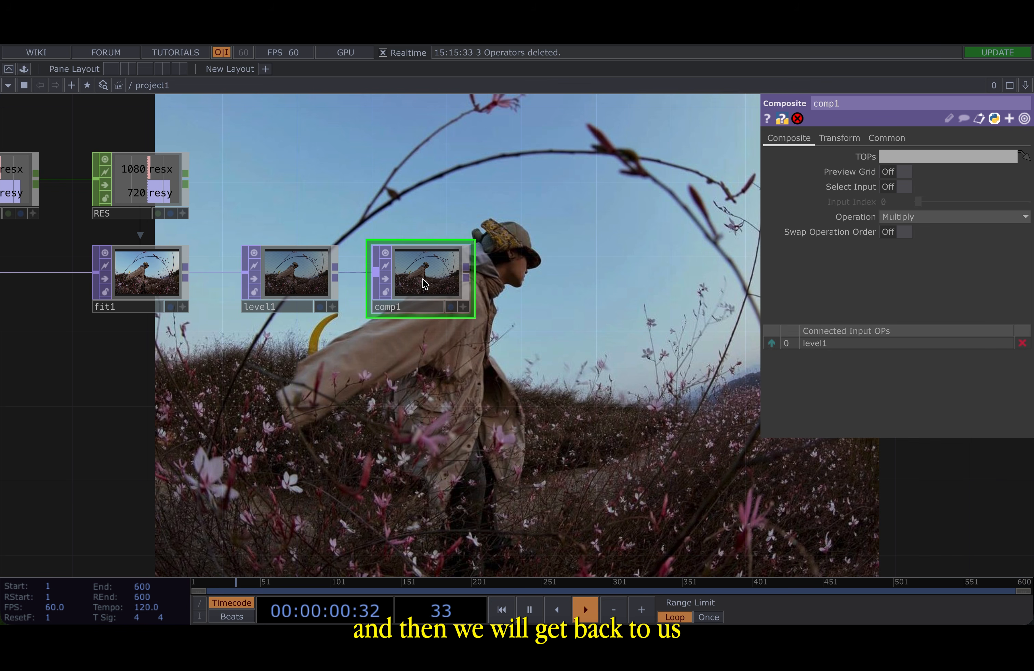
{"action": "left_click_drag", "start_coordinate": [418, 274], "coordinate": [453, 275]}
{"action": "key", "text": "p"}
{"action": "left_click_drag", "start_coordinate": [214, 461], "coordinate": [419, 393]}
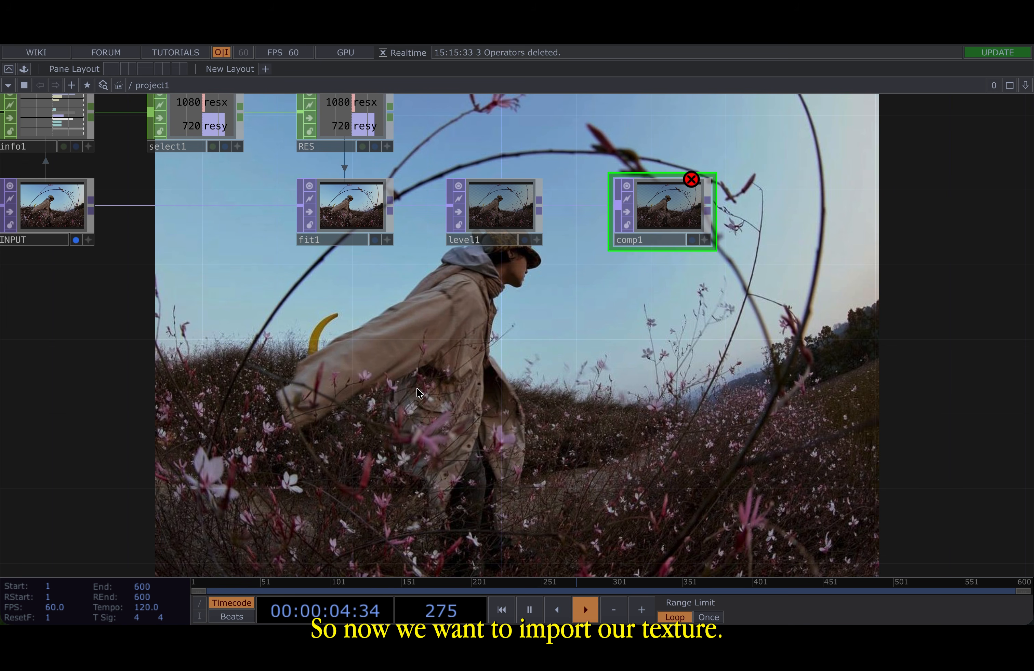
- Paste the Texturelabs_Paper_320XL texture operator into the network below the chain
{"action": "key", "text": "Tab"}
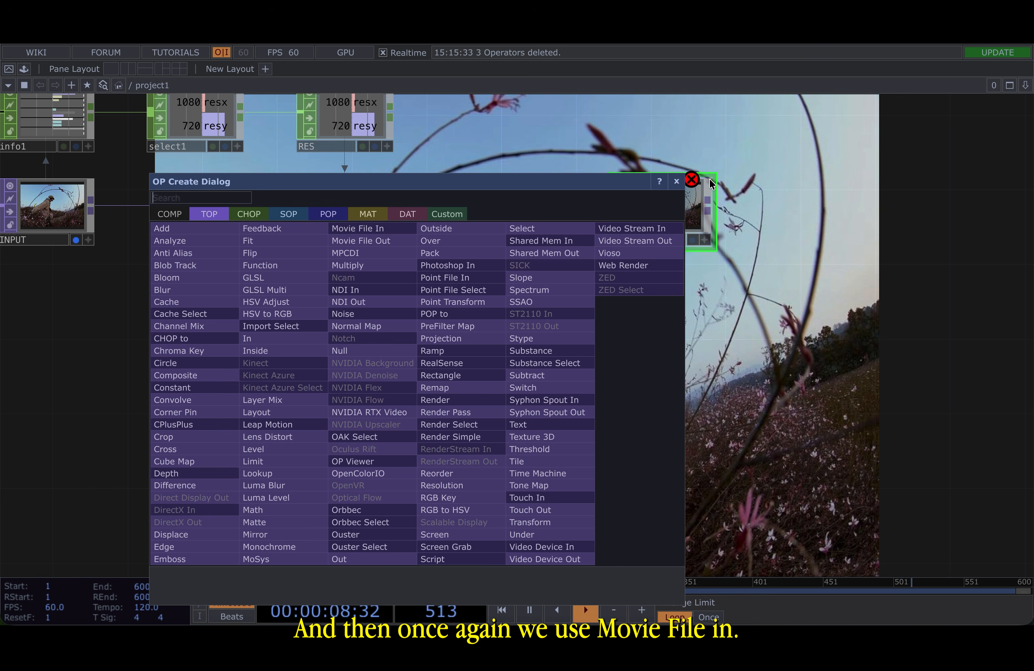
{"action": "key", "text": "Escape"}
{"action": "key", "text": "ctrl+v"}
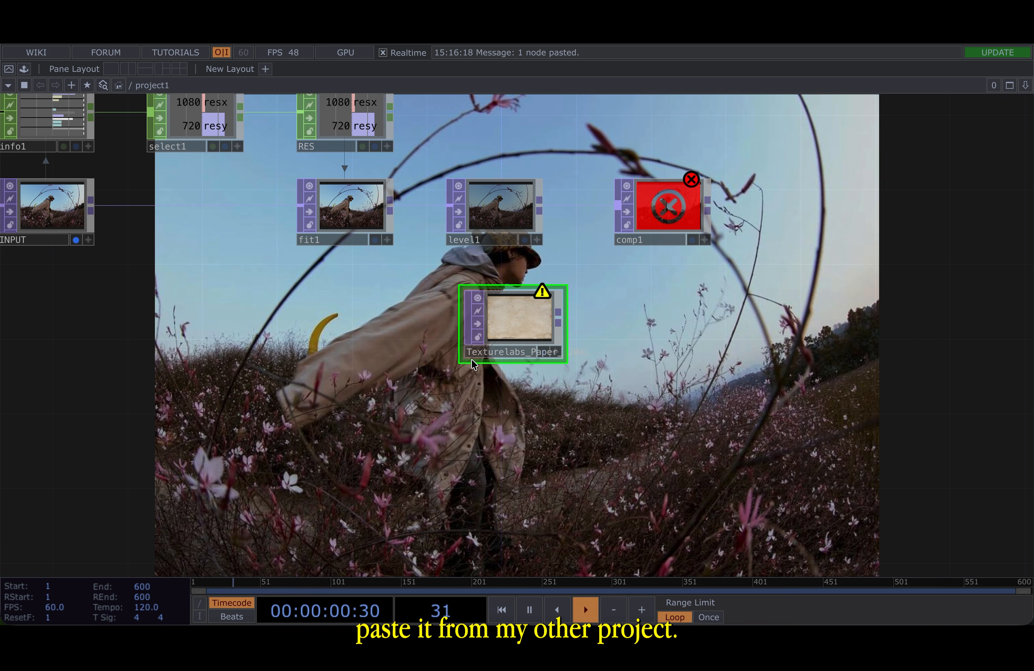
{"action": "left_click_drag", "start_coordinate": [510, 319], "coordinate": [341, 352]}
{"action": "scroll", "coordinate": [341, 347], "scroll_direction": "up", "scroll_amount": 5}
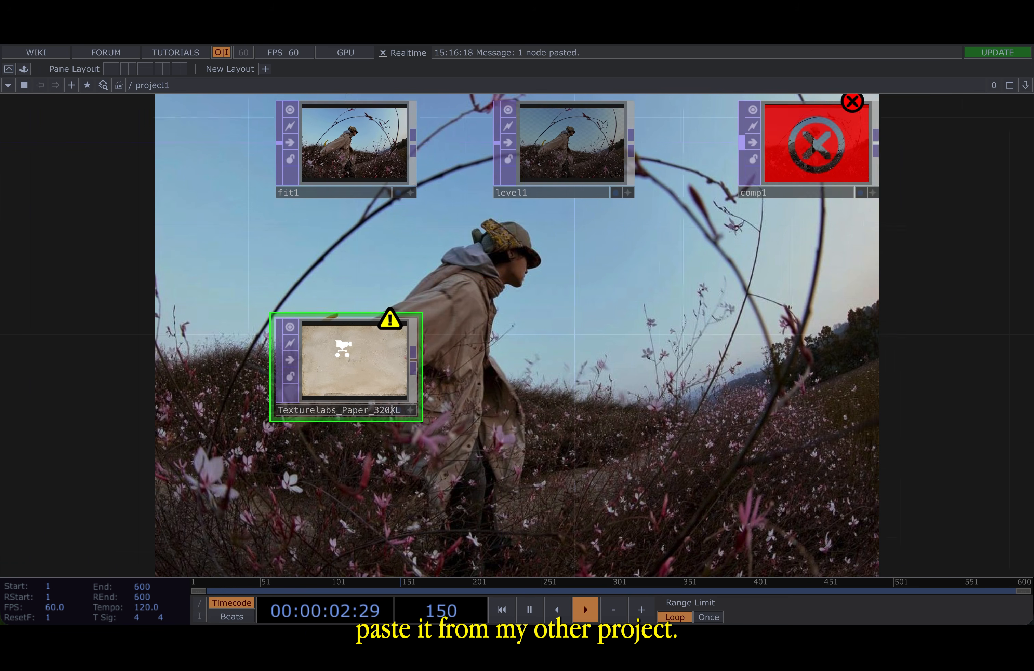
{"action": "scroll", "coordinate": [342, 348], "scroll_direction": "up", "scroll_amount": 4}
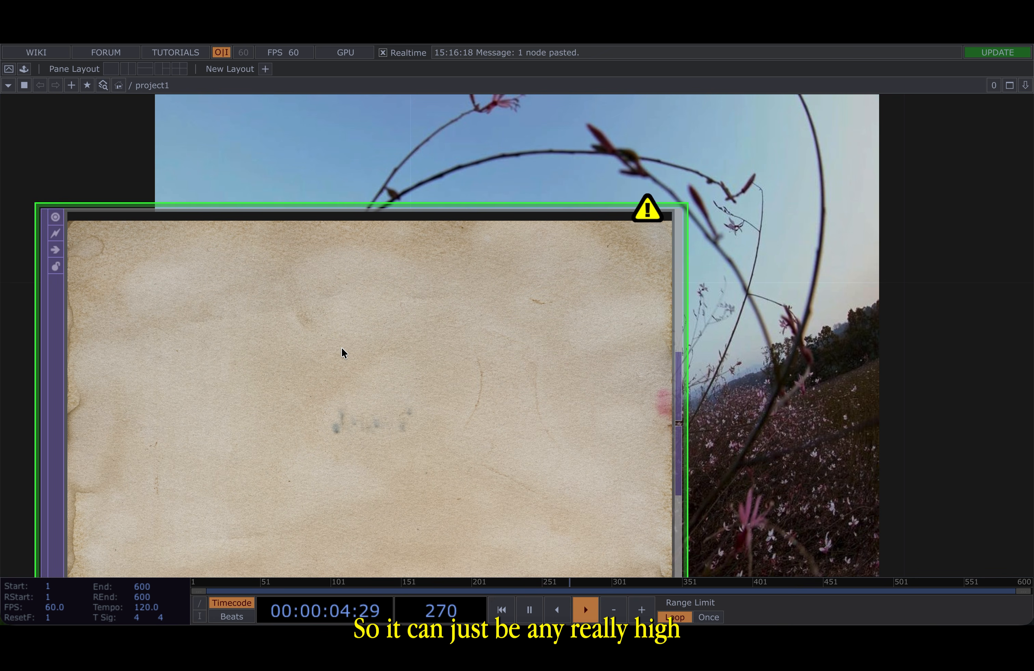
{"action": "scroll", "coordinate": [341, 347], "scroll_direction": "down", "scroll_amount": 6}
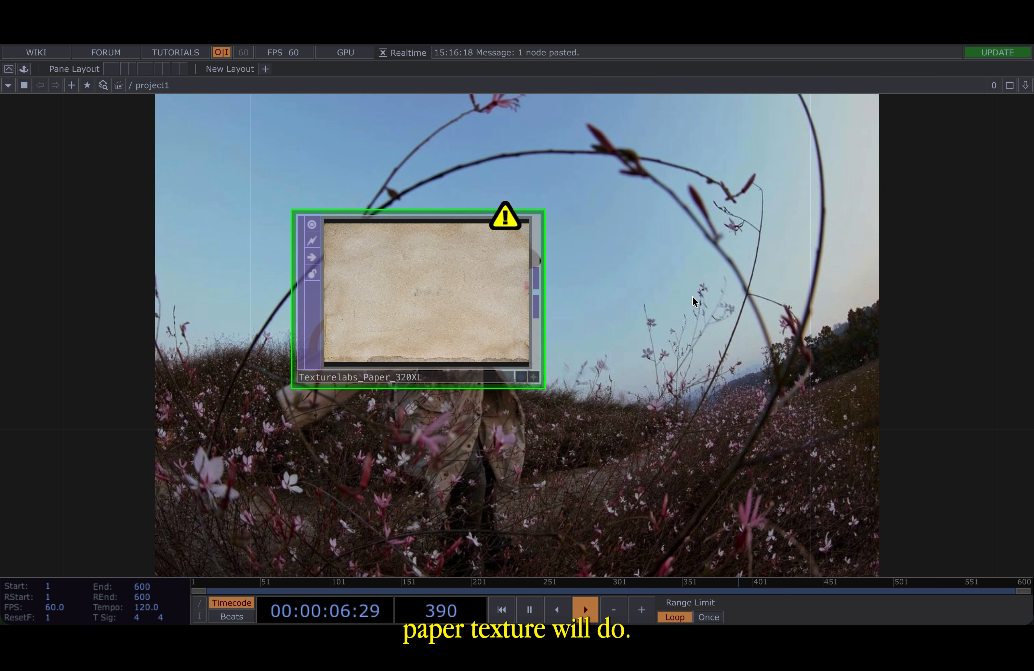
{"action": "scroll", "coordinate": [685, 281], "scroll_direction": "down", "scroll_amount": 5}
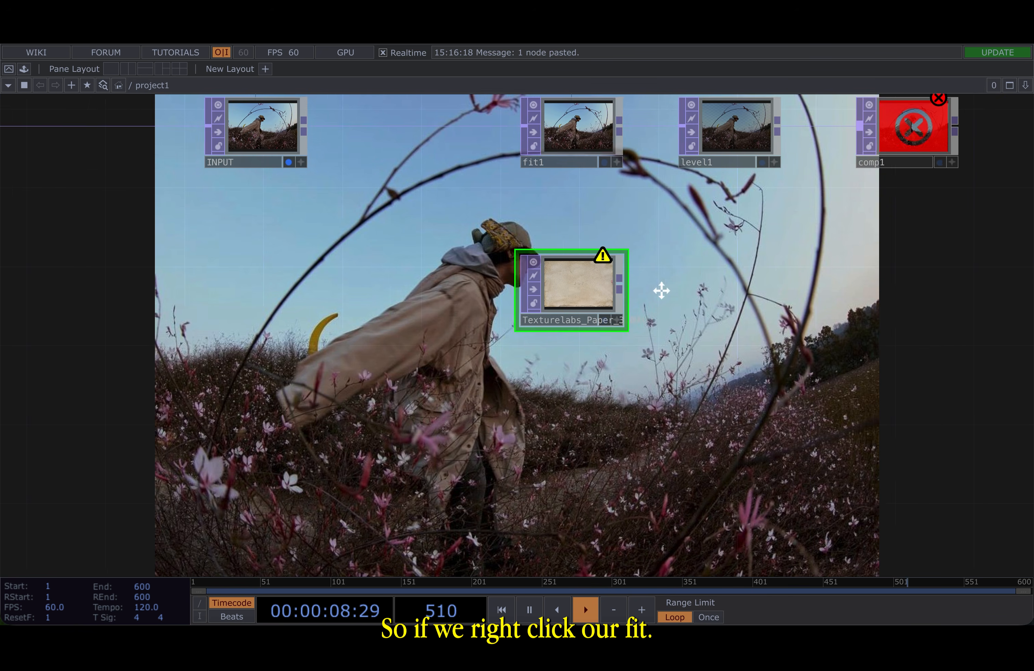
- Inspect the operator info of fit1 and of the paper texture to compare their resolutions
{"action": "left_click", "coordinate": [479, 203]}
{"action": "right_click", "coordinate": [478, 202]}
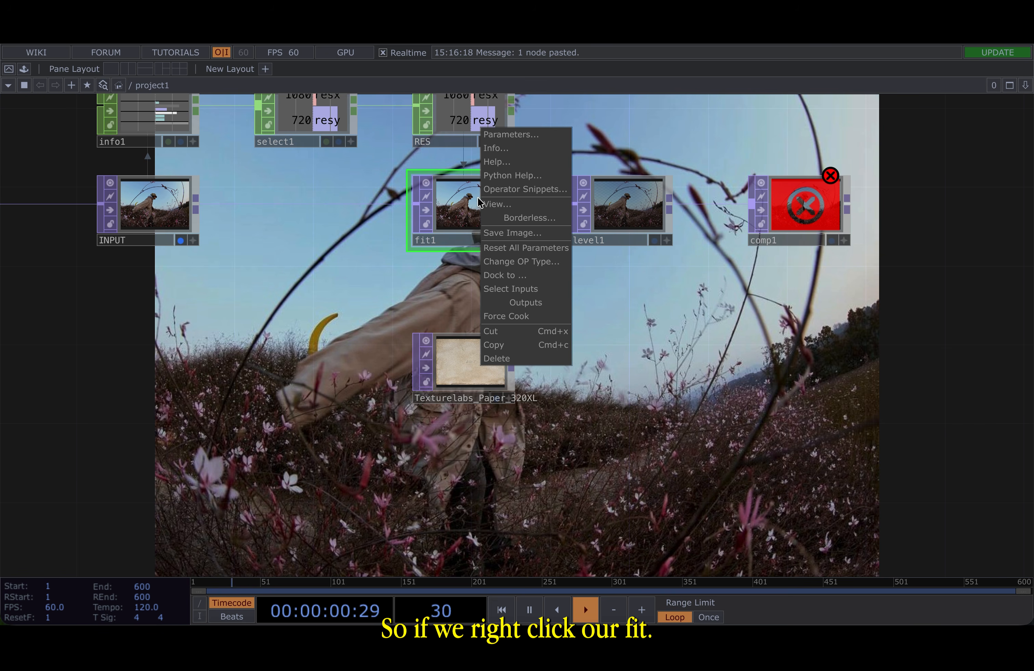
{"action": "left_click", "coordinate": [506, 148]}
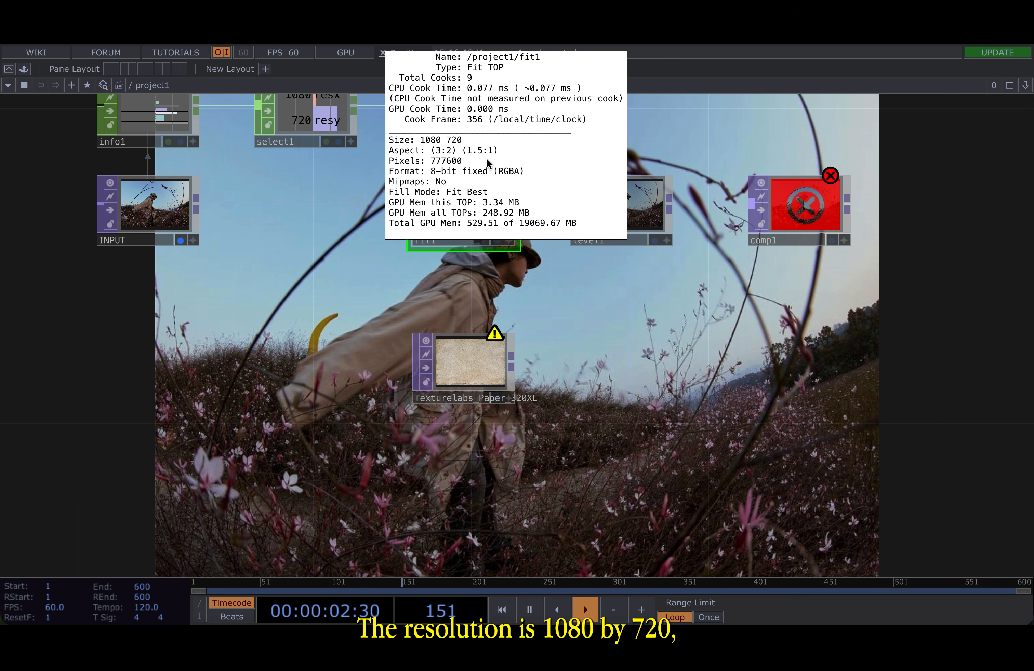
{"action": "left_click", "coordinate": [449, 354]}
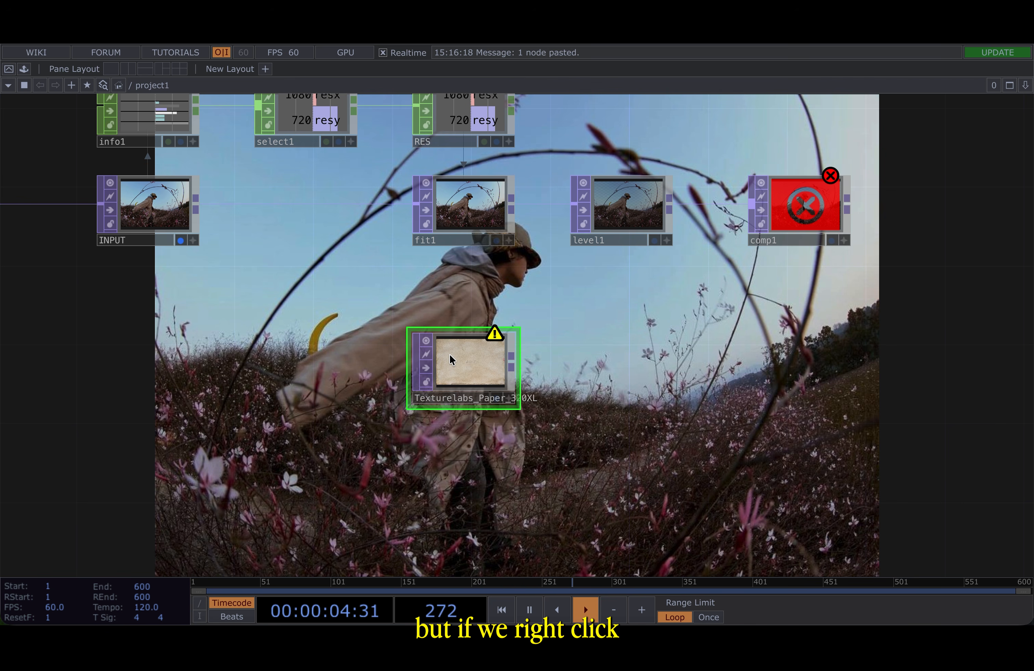
{"action": "right_click", "coordinate": [456, 350]}
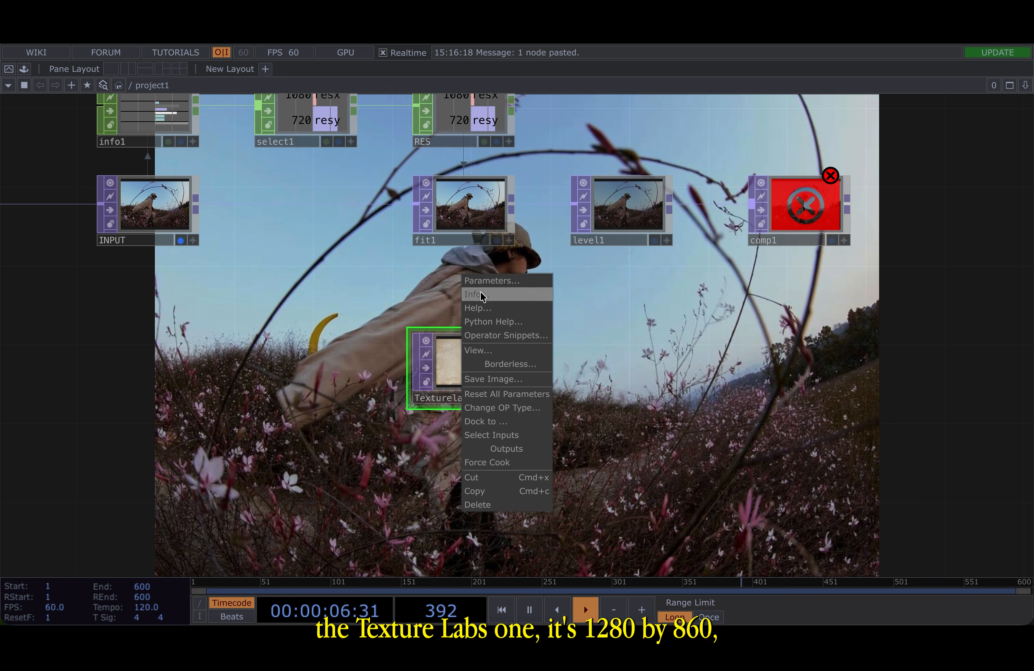
{"action": "left_click", "coordinate": [463, 300]}
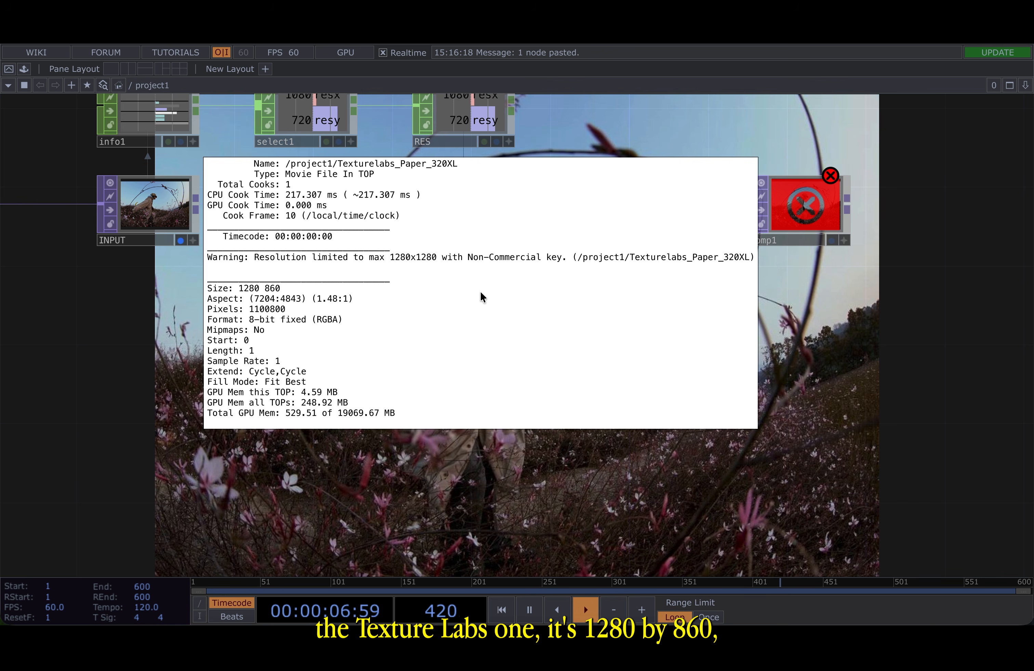
{"action": "left_click", "coordinate": [179, 328]}
- Append a Fit TOP to the paper texture's output
{"action": "left_click_drag", "start_coordinate": [682, 366], "coordinate": [441, 368]}
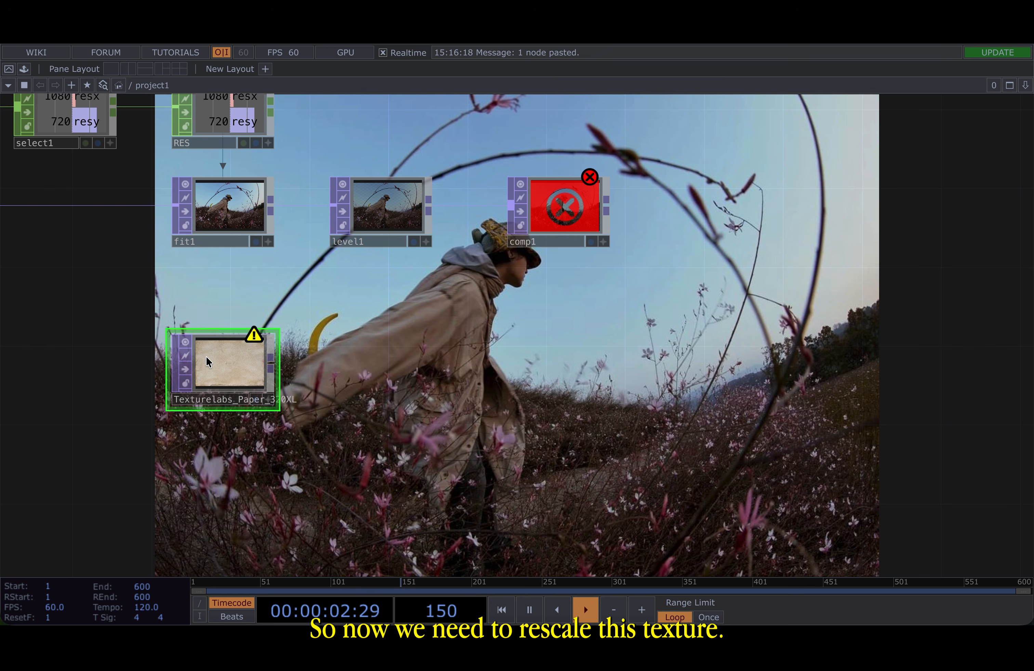
{"action": "scroll", "coordinate": [206, 356], "scroll_direction": "up", "scroll_amount": 5}
{"action": "scroll", "coordinate": [207, 356], "scroll_direction": "down", "scroll_amount": 4}
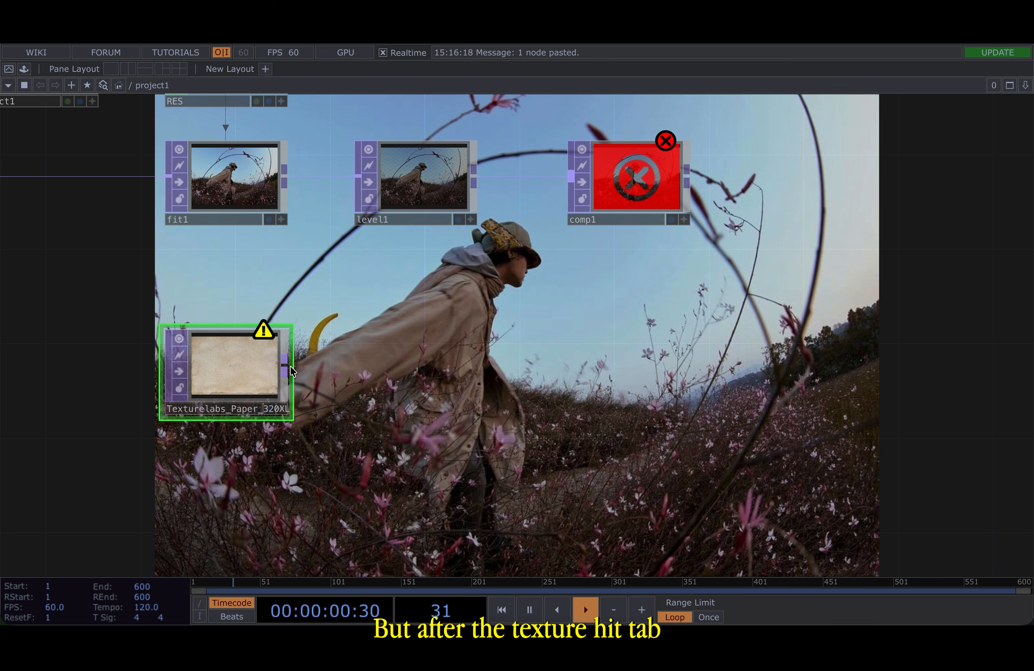
{"action": "key", "text": "Tab"}
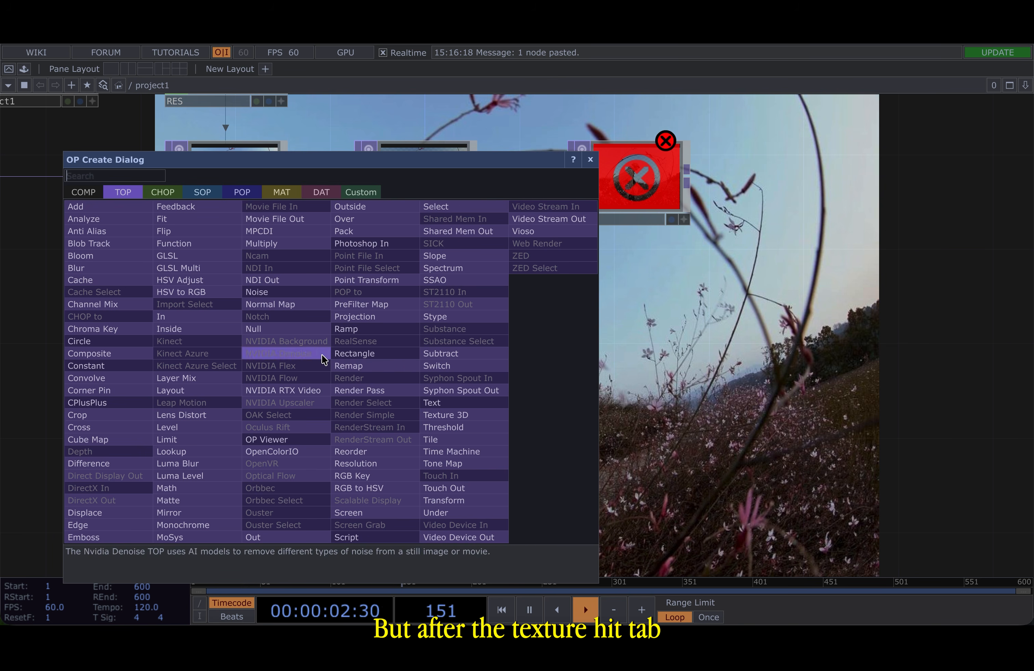
{"action": "left_click", "coordinate": [176, 219]}
{"action": "left_click", "coordinate": [421, 365]}
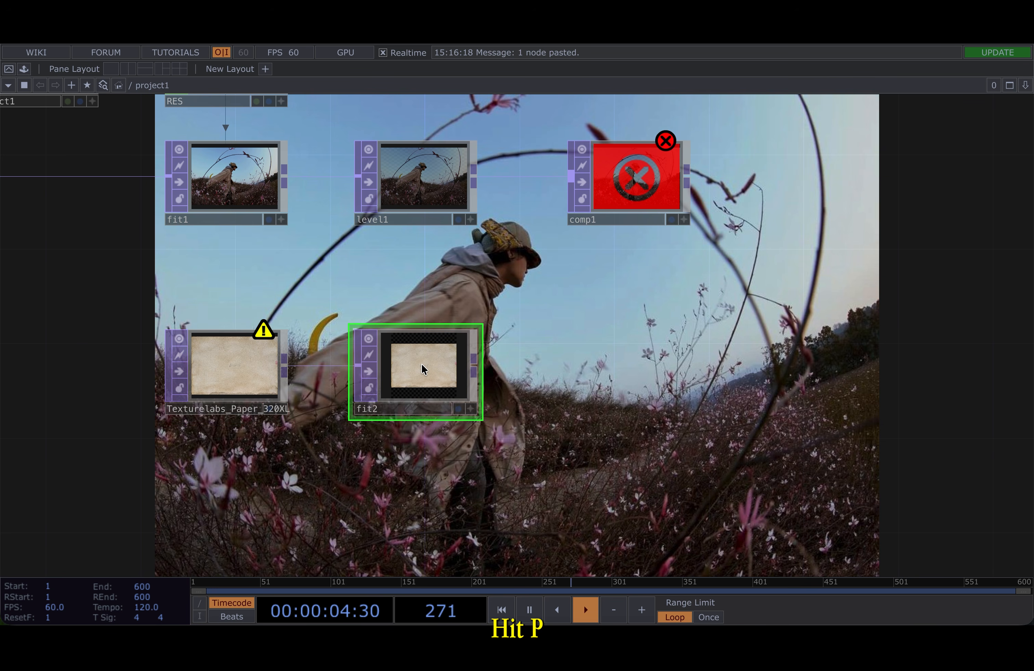
- Link fit2's Common resolution to the RES channels by exporting resx and resy into its Resolution fields
{"action": "key", "text": "p"}
{"action": "left_click", "coordinate": [775, 138]}
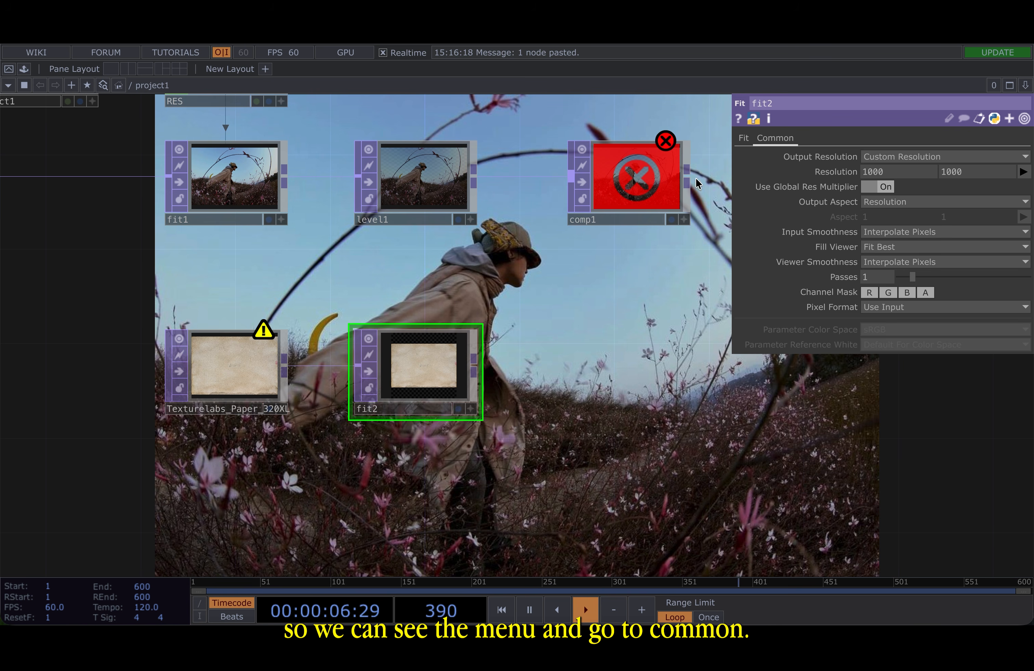
{"action": "left_click_drag", "start_coordinate": [548, 289], "coordinate": [633, 469]}
{"action": "scroll", "coordinate": [632, 468], "scroll_direction": "down", "scroll_amount": 2}
{"action": "scroll", "coordinate": [369, 267], "scroll_direction": "up", "scroll_amount": 1}
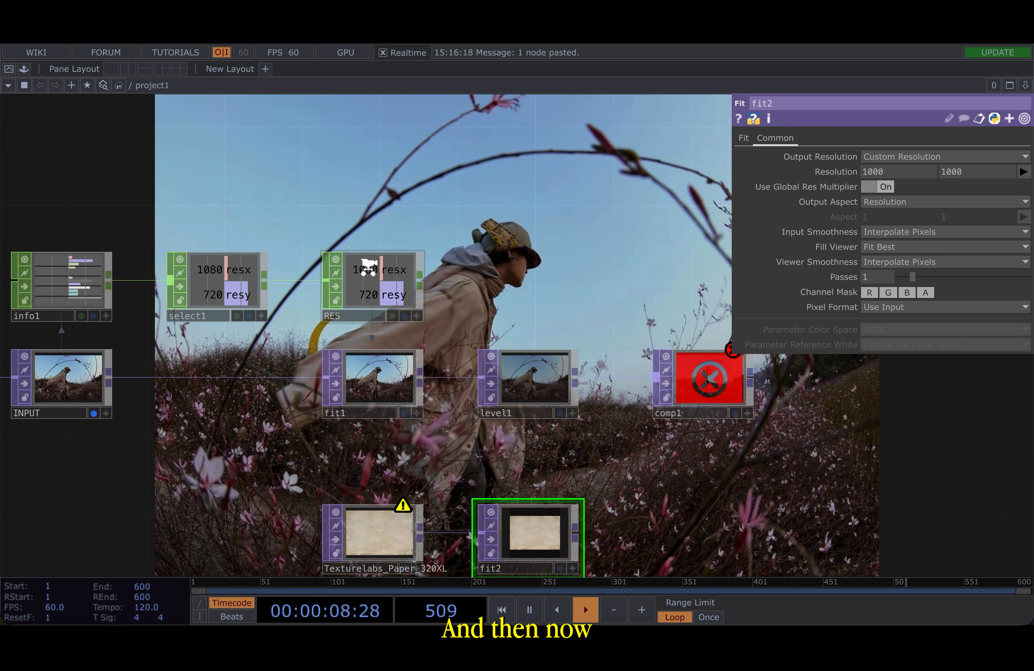
{"action": "scroll", "coordinate": [368, 266], "scroll_direction": "up", "scroll_amount": 3}
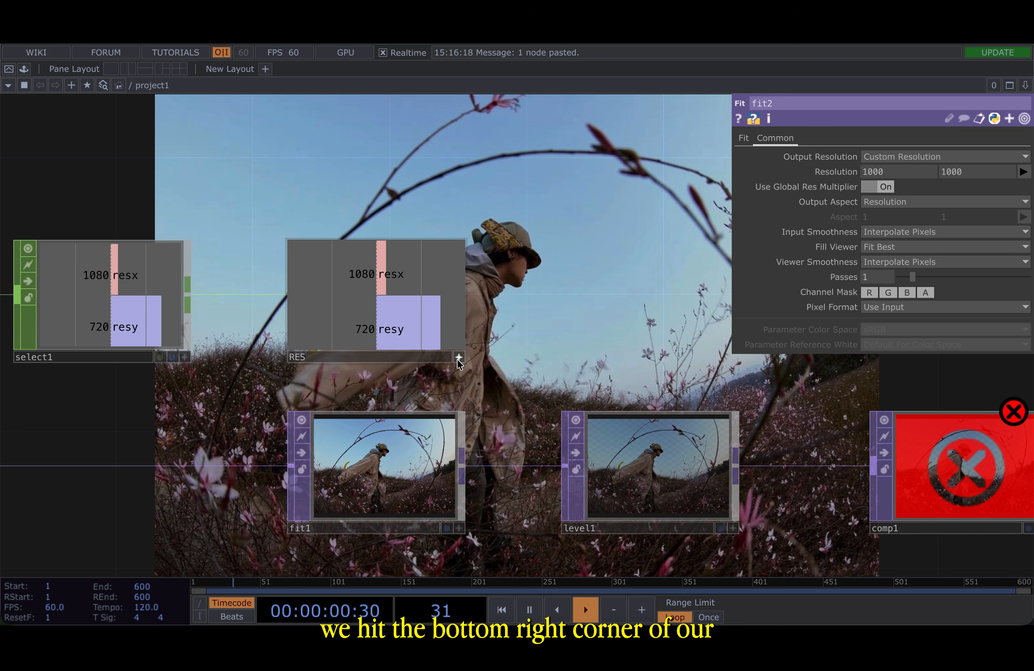
{"action": "left_click", "coordinate": [458, 358]}
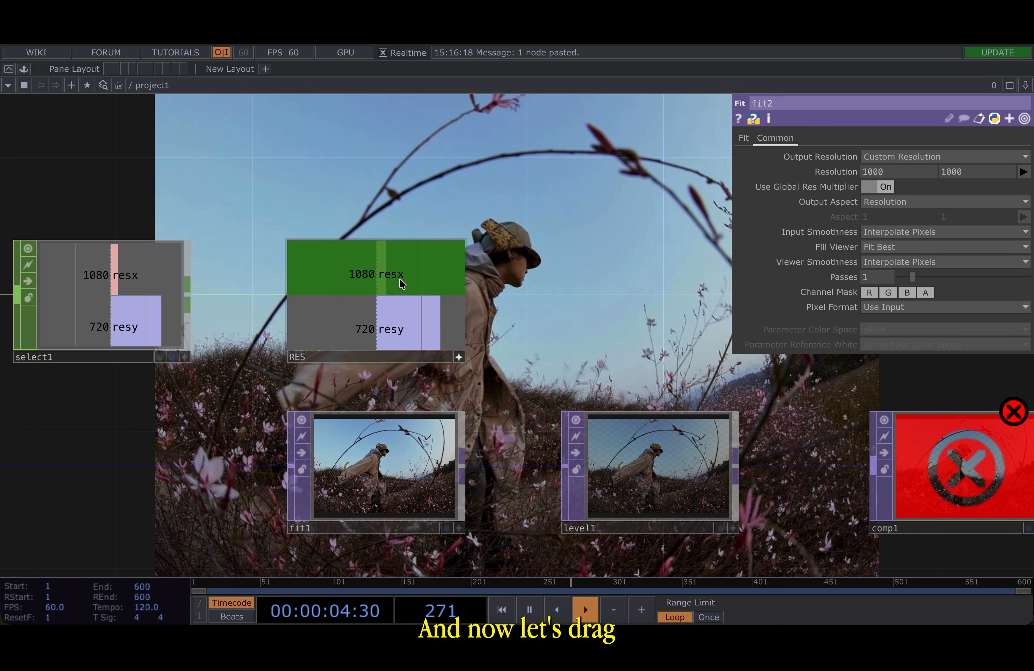
{"action": "left_click_drag", "start_coordinate": [378, 273], "coordinate": [881, 171]}
{"action": "left_click", "coordinate": [885, 163]}
{"action": "left_click_drag", "start_coordinate": [419, 332], "coordinate": [972, 167]}
{"action": "left_click", "coordinate": [959, 163]}
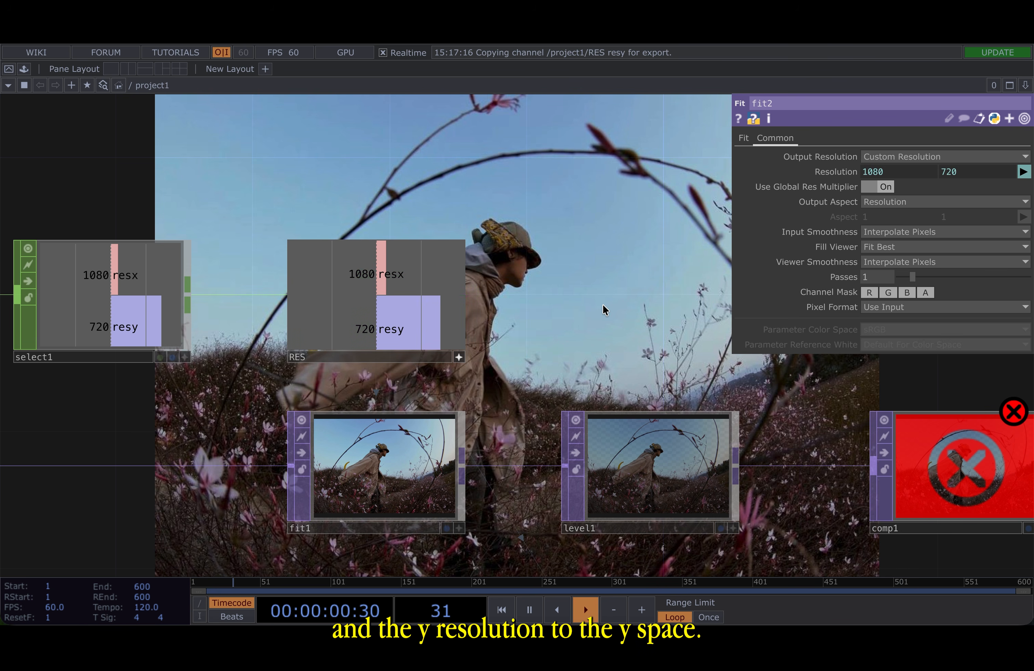
- Inspect fit2's operator info to check its output resolution
{"action": "left_click_drag", "start_coordinate": [602, 307], "coordinate": [530, 190]}
{"action": "scroll", "coordinate": [528, 185], "scroll_direction": "down", "scroll_amount": 3}
{"action": "left_click_drag", "start_coordinate": [536, 414], "coordinate": [489, 363]}
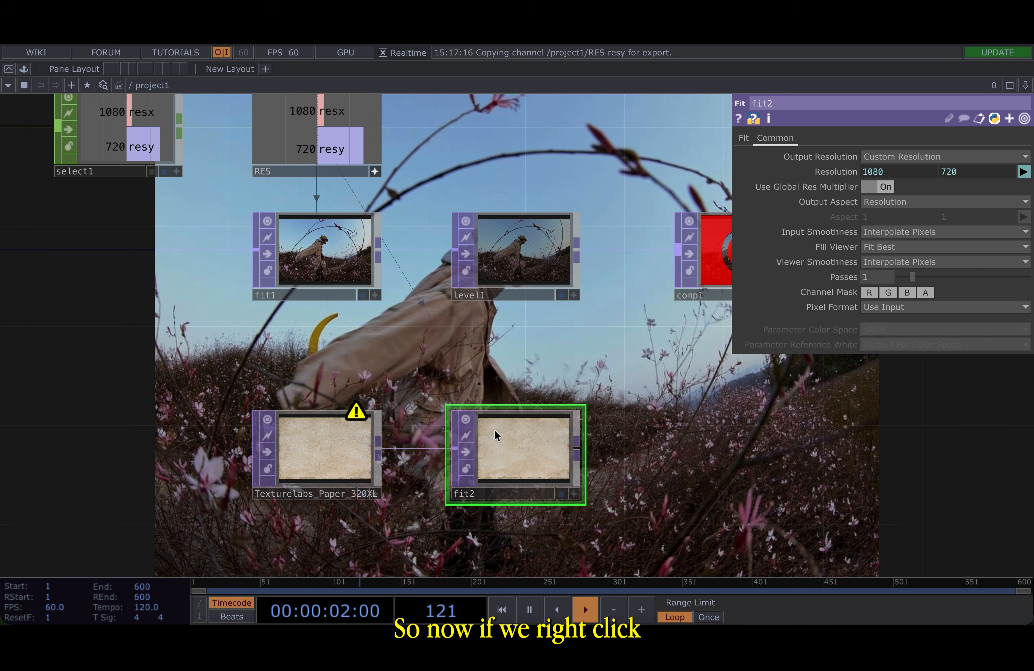
{"action": "right_click", "coordinate": [506, 464]}
{"action": "left_click", "coordinate": [533, 407]}
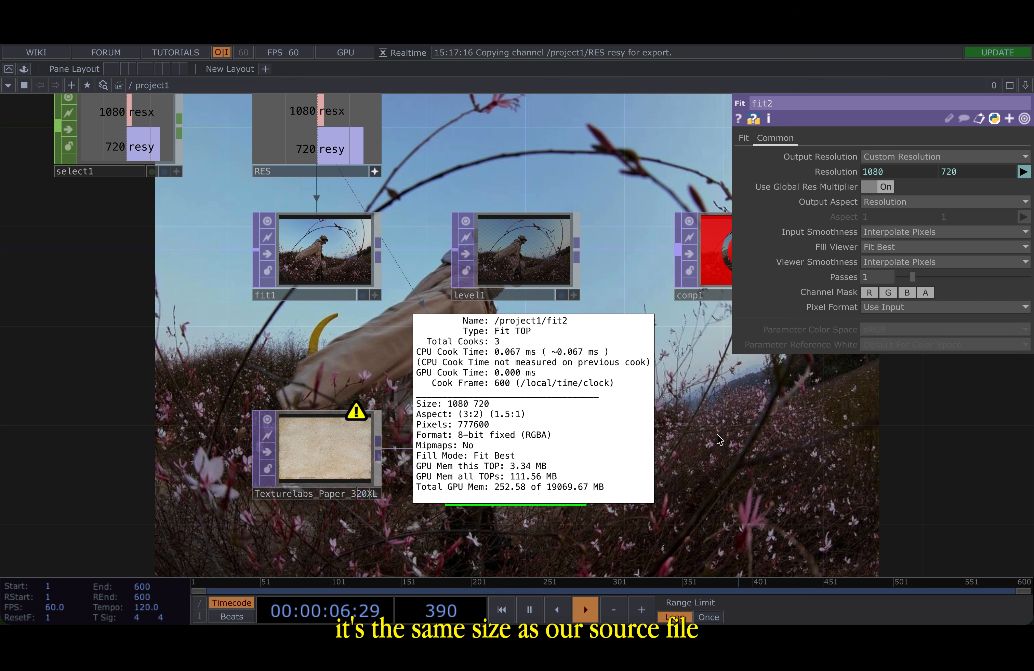
{"action": "key", "text": "p"}
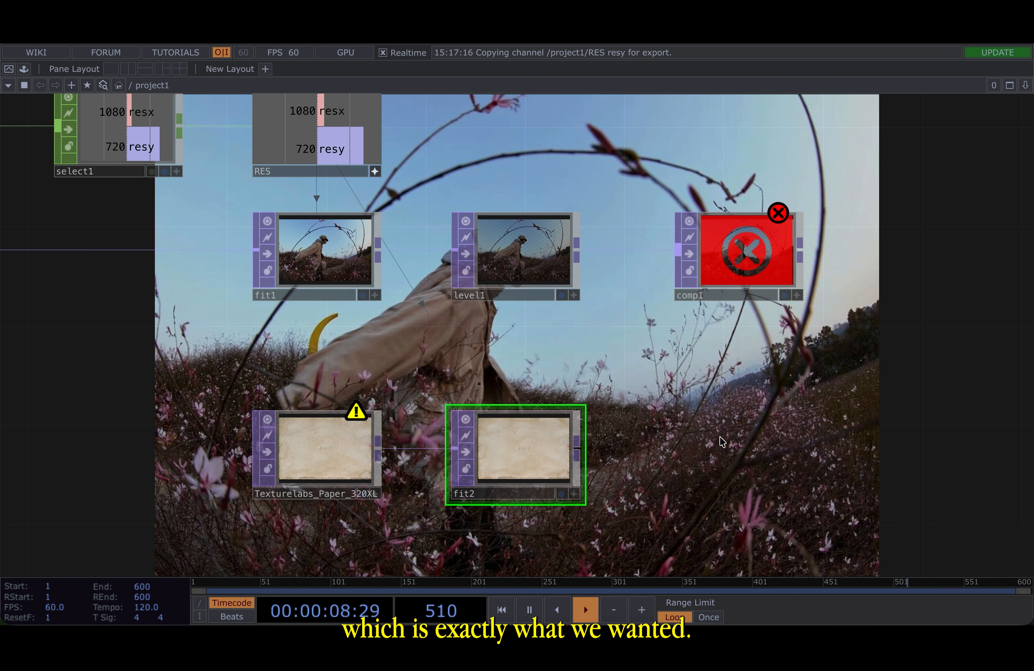
- Append a Level TOP to the output of fit2
{"action": "left_click_drag", "start_coordinate": [136, 372], "coordinate": [794, 343]}
{"action": "scroll", "coordinate": [795, 344], "scroll_direction": "down", "scroll_amount": 2}
{"action": "scroll", "coordinate": [796, 344], "scroll_direction": "down", "scroll_amount": 1}
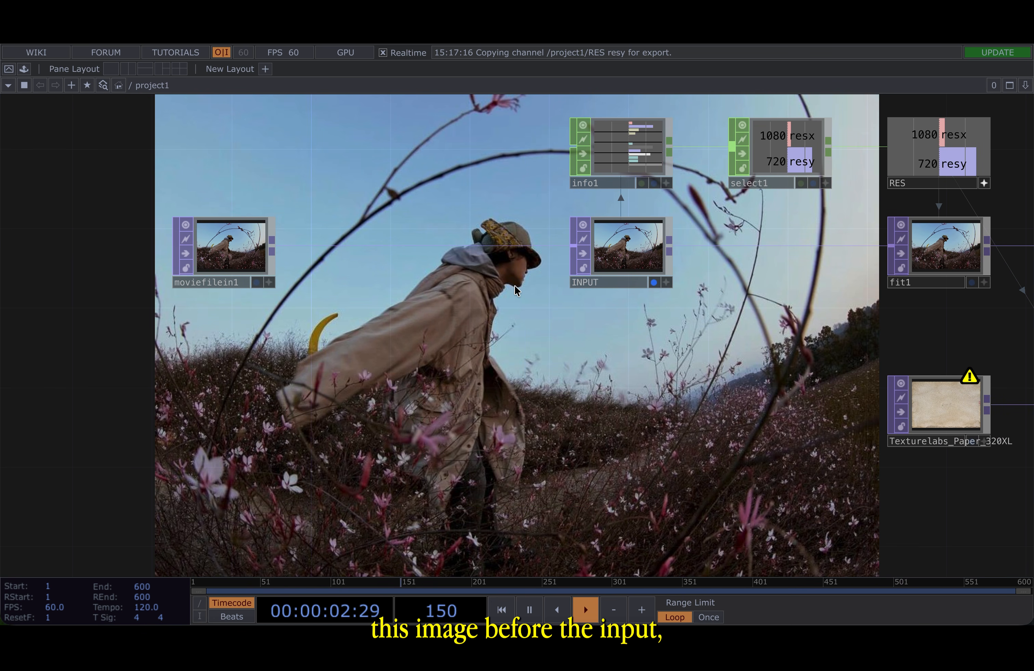
{"action": "left_click_drag", "start_coordinate": [736, 377], "coordinate": [368, 392]}
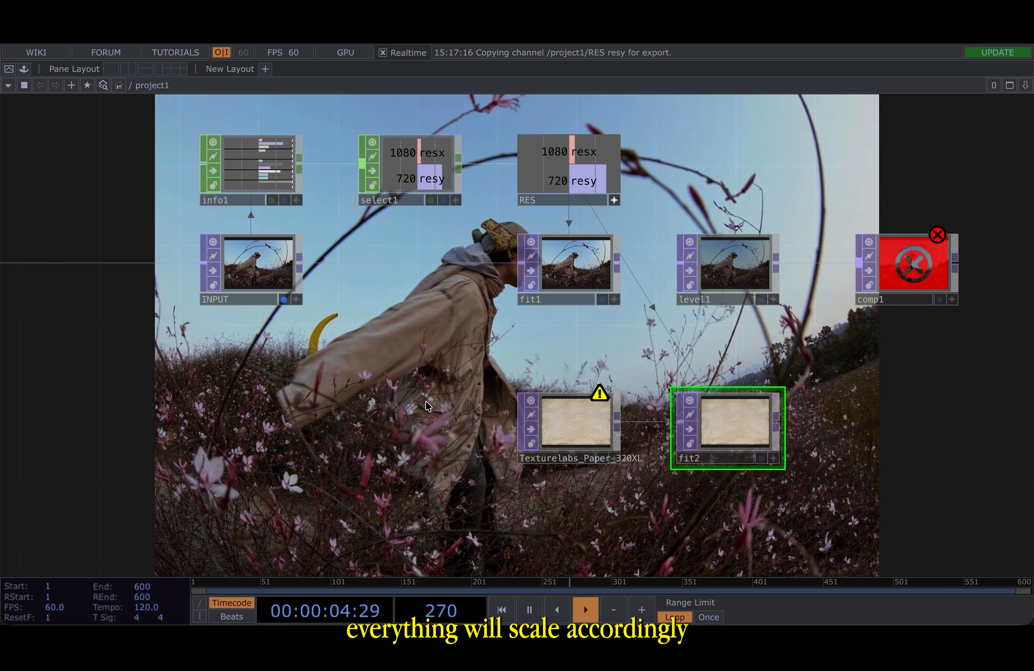
{"action": "left_click_drag", "start_coordinate": [343, 332], "coordinate": [501, 342]}
{"action": "left_click_drag", "start_coordinate": [409, 362], "coordinate": [371, 383]}
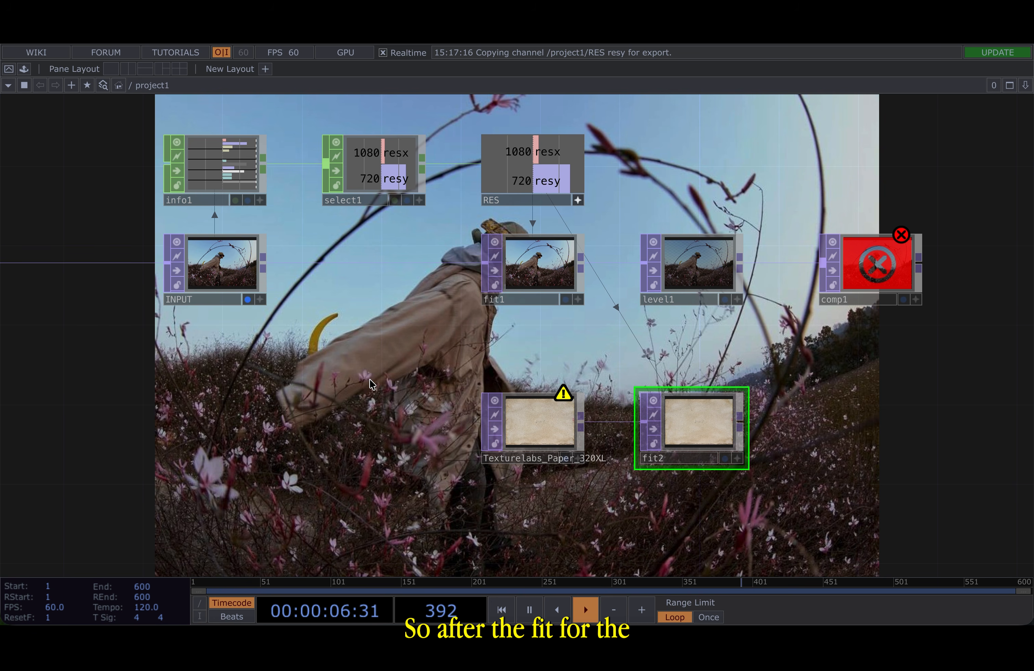
{"action": "left_click_drag", "start_coordinate": [814, 397], "coordinate": [509, 384]}
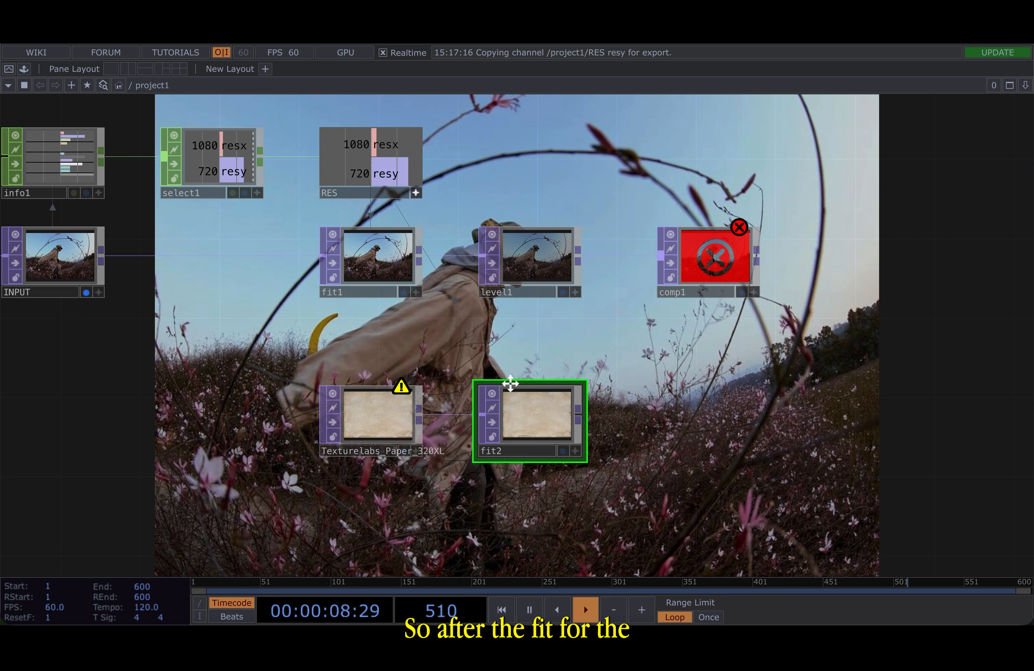
{"action": "left_click", "coordinate": [439, 415]}
{"action": "key", "text": "Tab"}
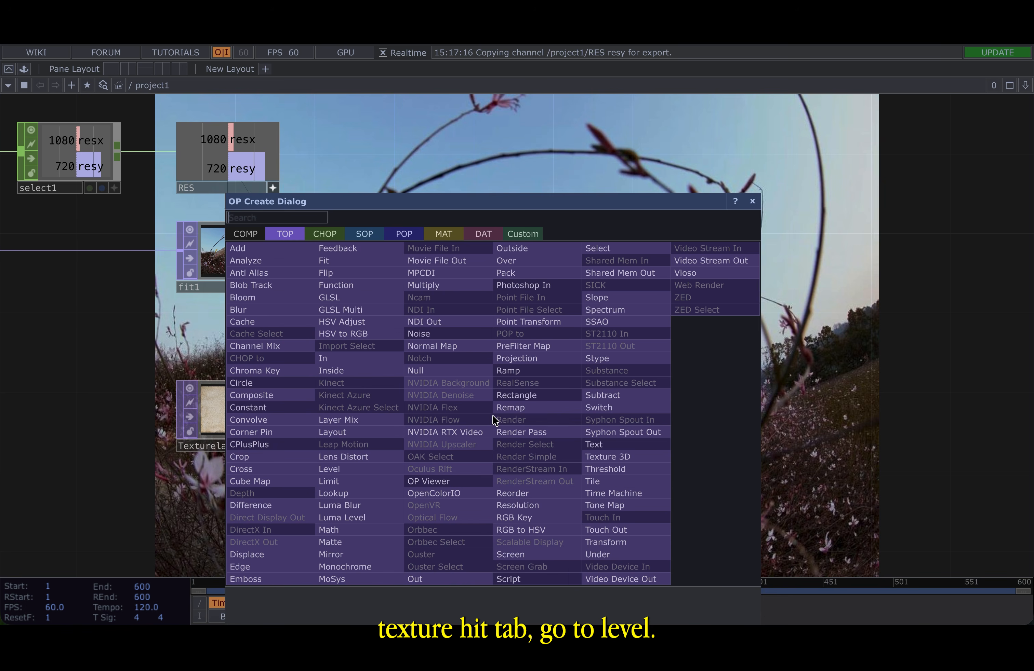
{"action": "left_click", "coordinate": [379, 472]}
{"action": "left_click", "coordinate": [528, 405]}
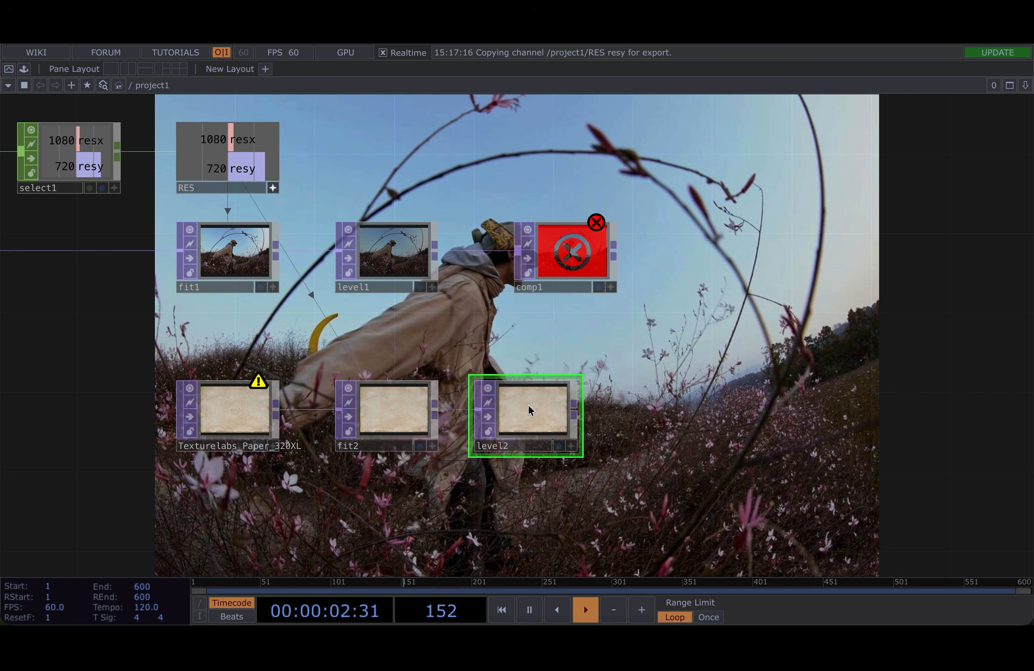
- Set level2's post Opacity to 0.349
{"action": "key", "text": "p"}
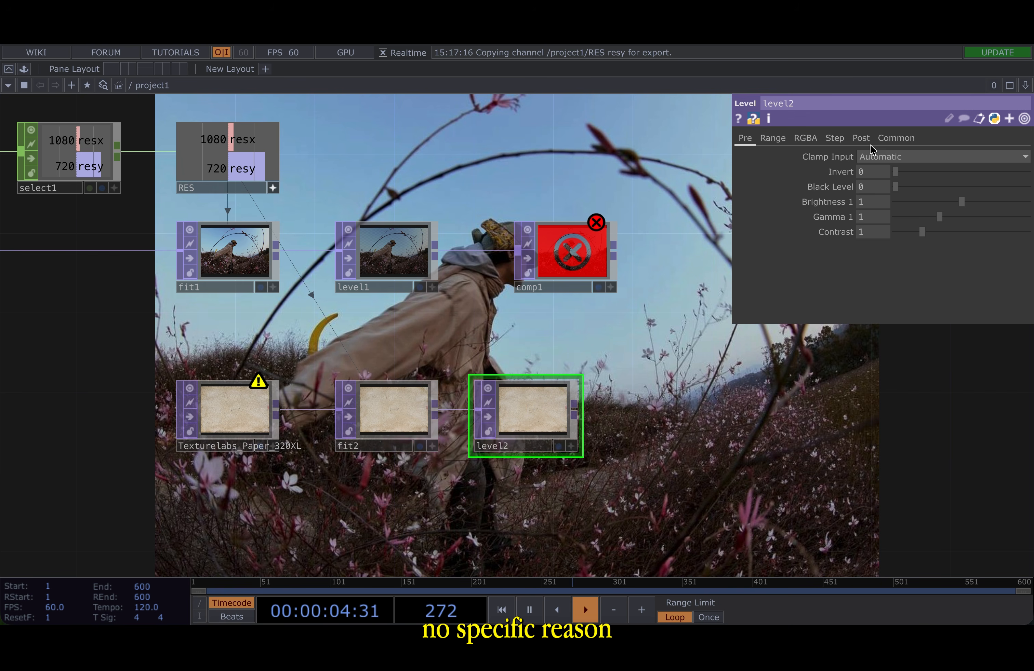
{"action": "left_click", "coordinate": [861, 138]}
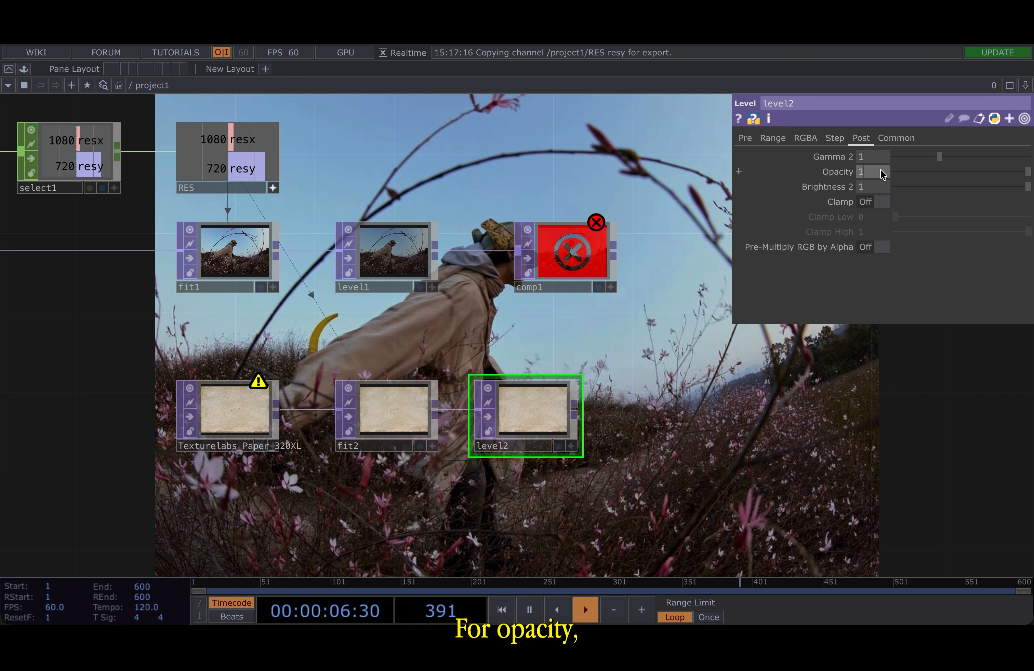
{"action": "type", "text": "0.349"}
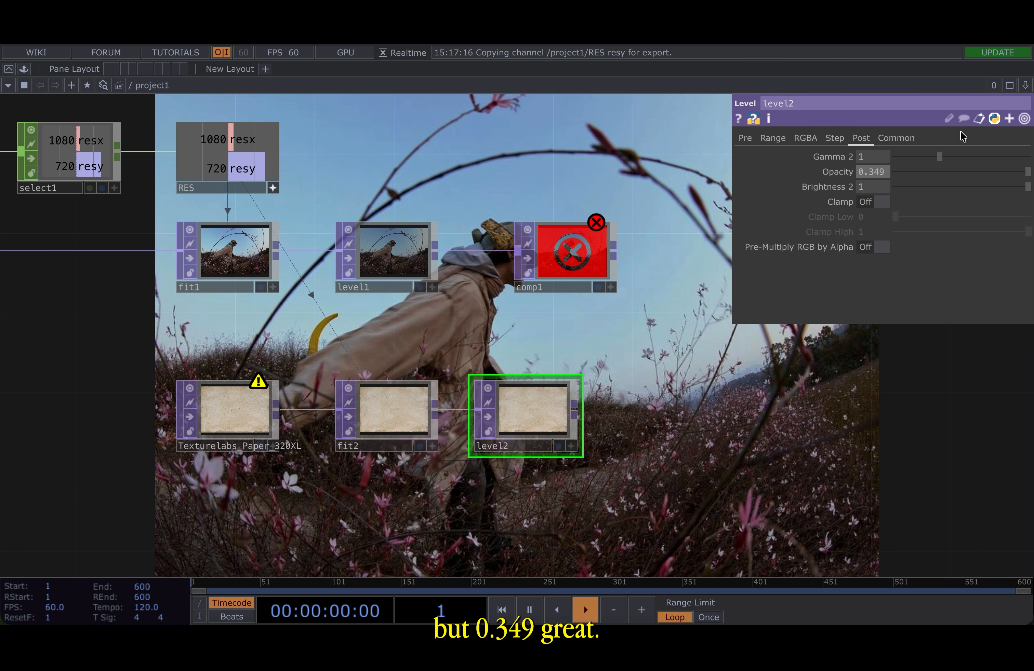
{"action": "key", "text": "Return"}
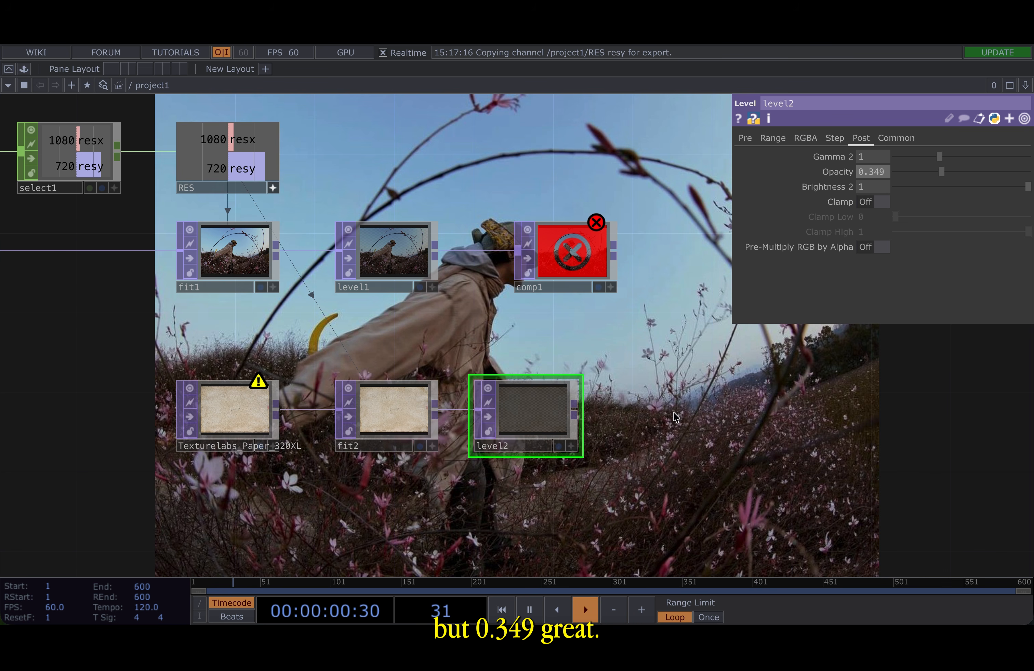
- Connect level2's output into comp1 as its second input
{"action": "right_click_drag", "start_coordinate": [526, 493], "coordinate": [208, 414]}
{"action": "left_click_drag", "start_coordinate": [544, 414], "coordinate": [517, 252]}
{"action": "left_click", "coordinate": [496, 375]}
{"action": "scroll", "coordinate": [567, 251], "scroll_direction": "up", "scroll_amount": 10}
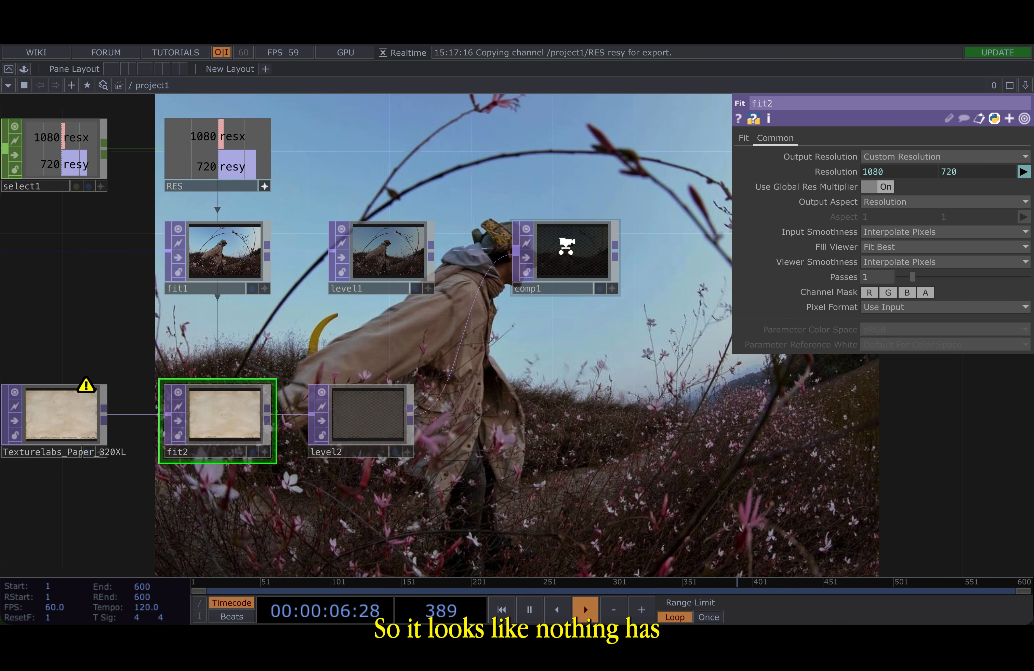
{"action": "scroll", "coordinate": [566, 251], "scroll_direction": "down", "scroll_amount": 4}
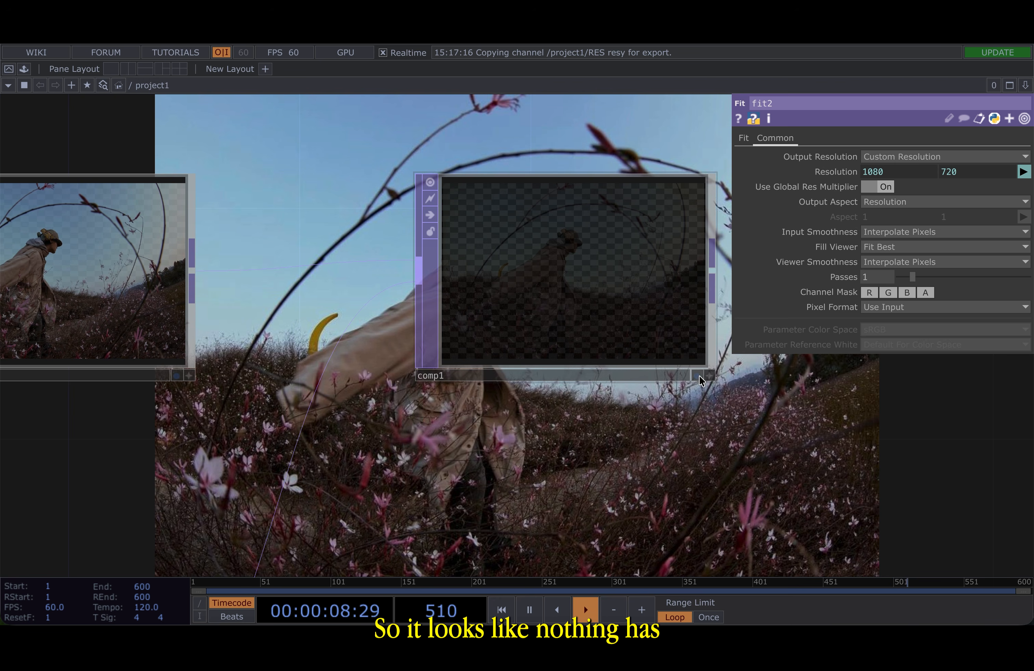
{"action": "scroll", "coordinate": [698, 377], "scroll_direction": "down", "scroll_amount": 5}
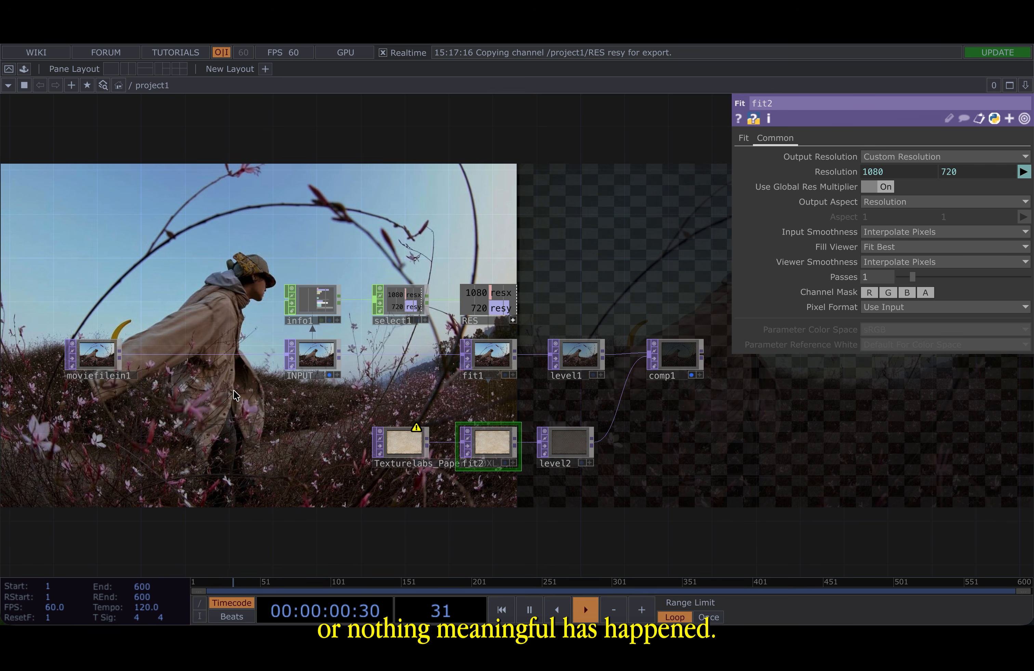
{"action": "scroll", "coordinate": [334, 371], "scroll_direction": "up", "scroll_amount": 4}
{"action": "left_click", "coordinate": [339, 397]}
{"action": "scroll", "coordinate": [274, 402], "scroll_direction": "down", "scroll_amount": 4}
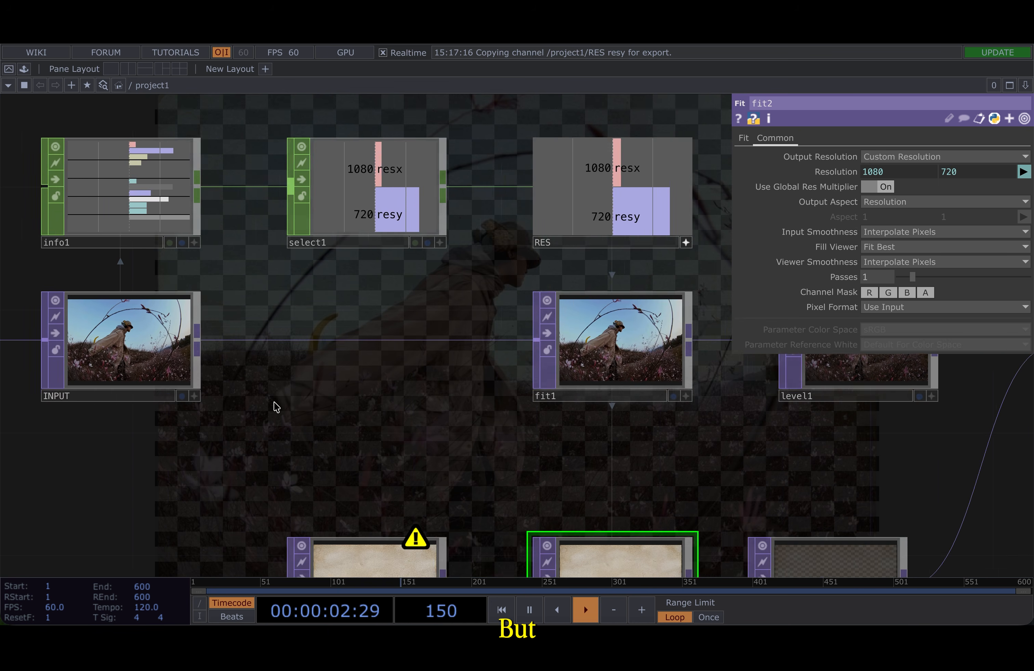
{"action": "left_click_drag", "start_coordinate": [551, 308], "coordinate": [393, 308]}
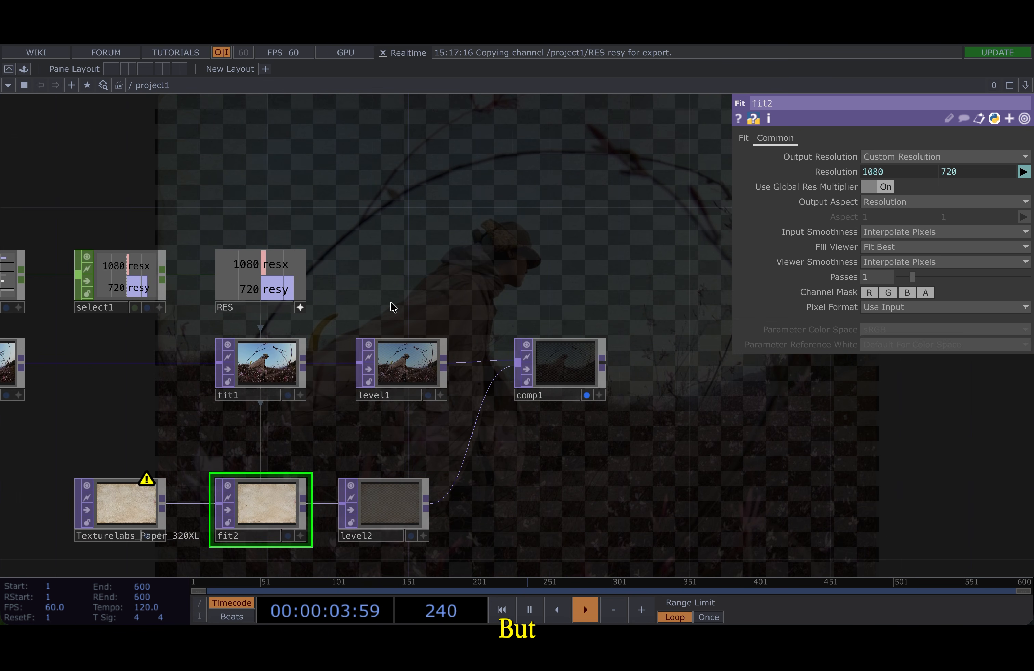
- Preview comp1's blend operations in a grid, then set its Operation to Pinlight
{"action": "left_click", "coordinate": [569, 371]}
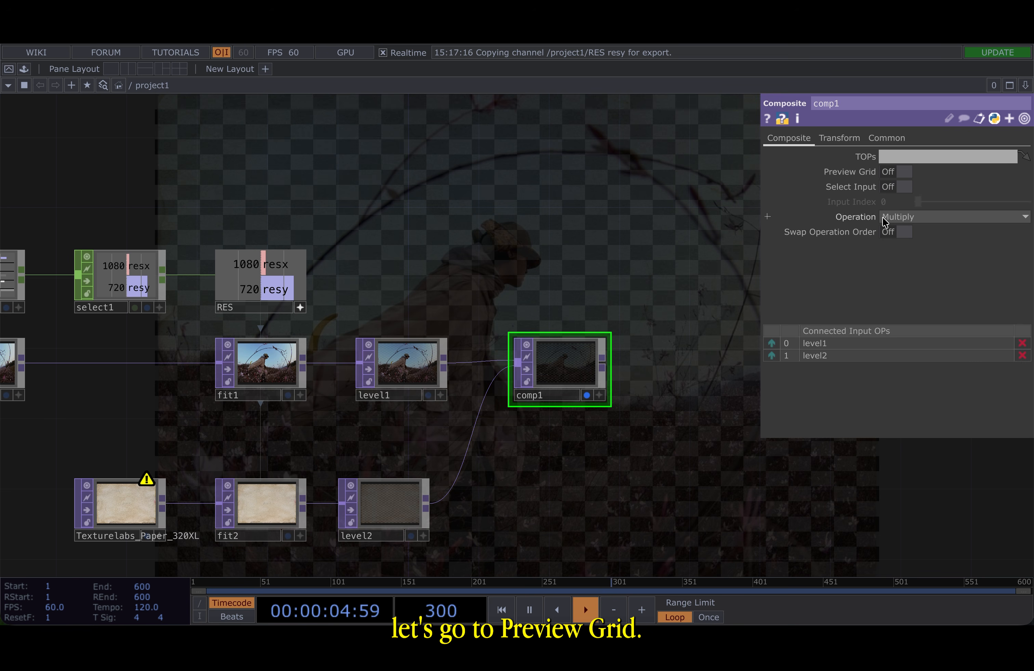
{"action": "left_click", "coordinate": [902, 174]}
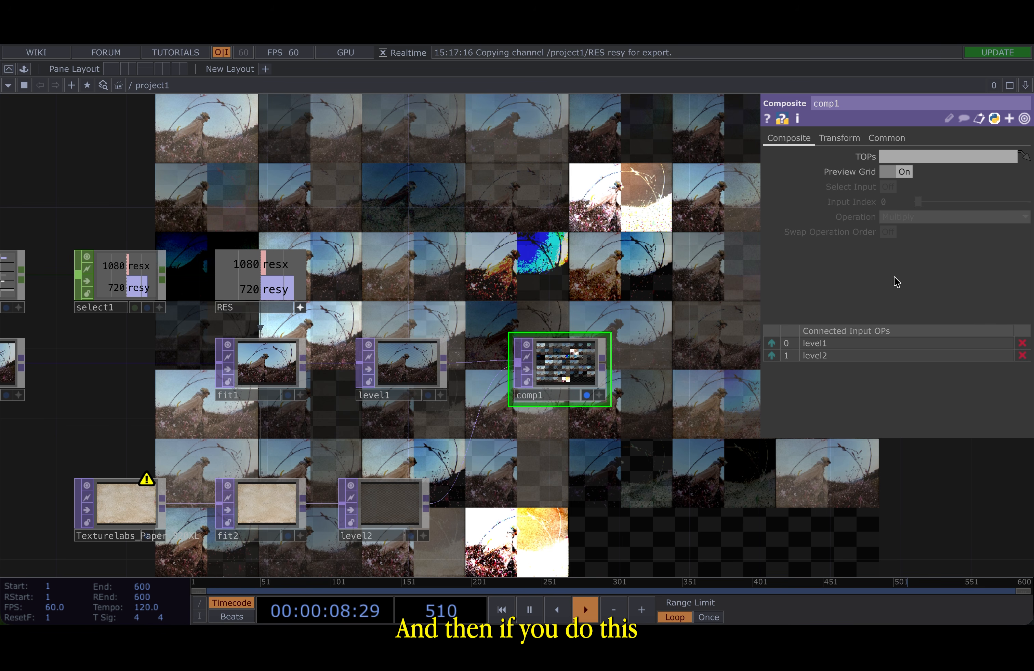
{"action": "left_click_drag", "start_coordinate": [549, 249], "coordinate": [413, 251]}
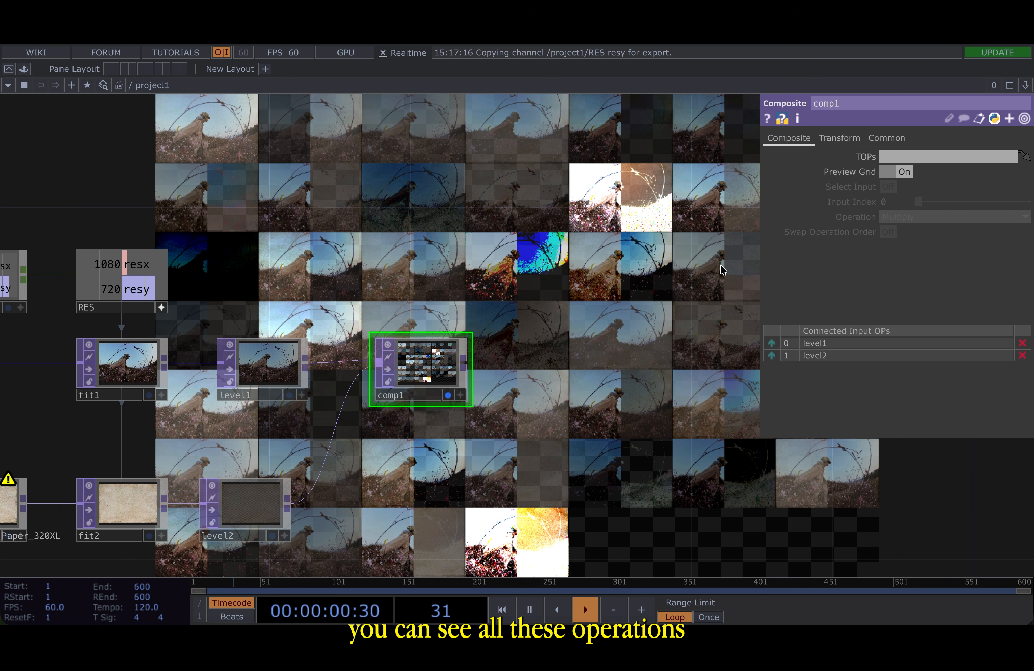
{"action": "left_click", "coordinate": [905, 174]}
{"action": "left_click", "coordinate": [953, 217]}
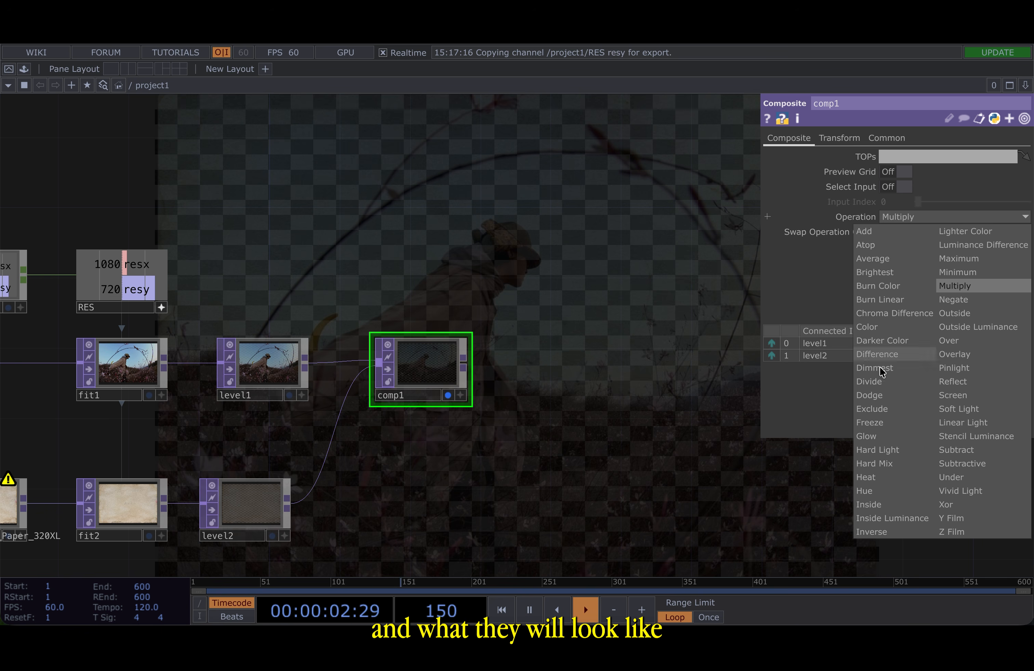
{"action": "left_click", "coordinate": [951, 218]}
{"action": "left_click", "coordinate": [902, 173]}
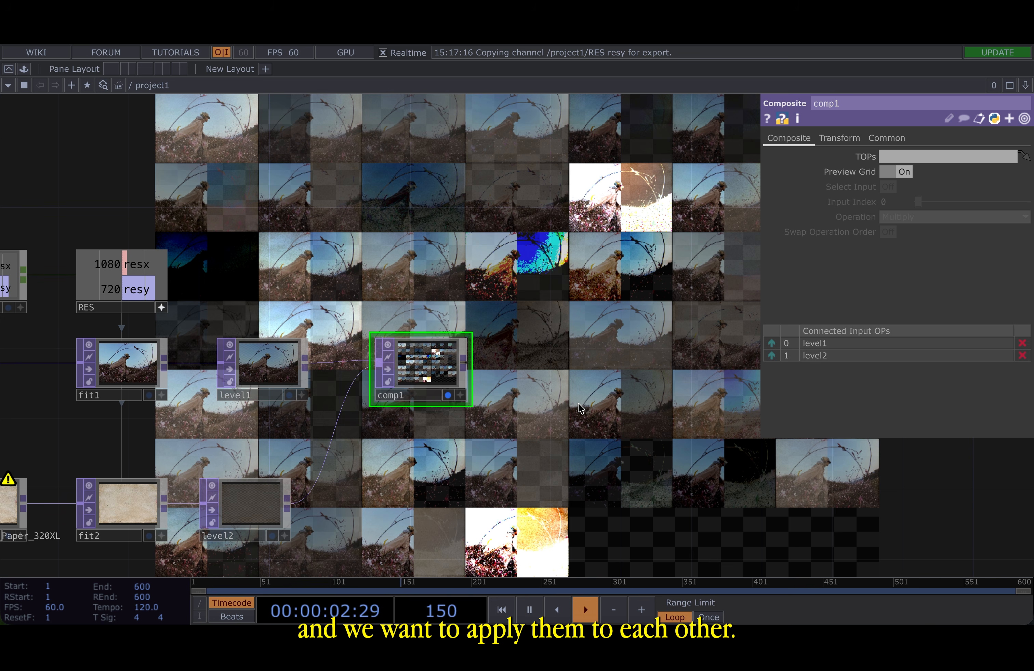
{"action": "left_click", "coordinate": [904, 172]}
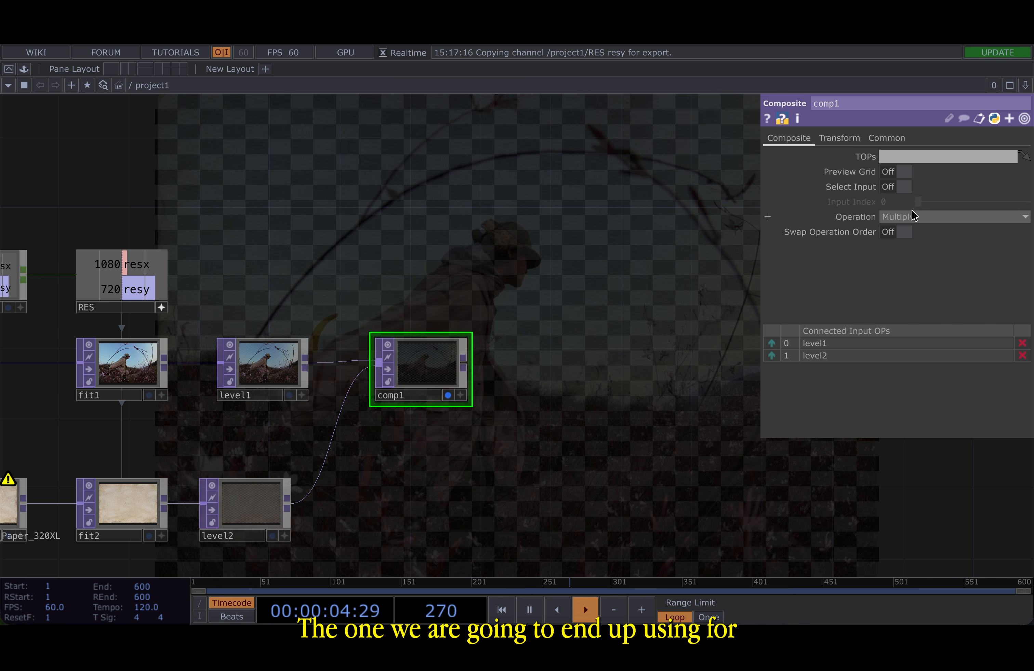
{"action": "left_click", "coordinate": [913, 217]}
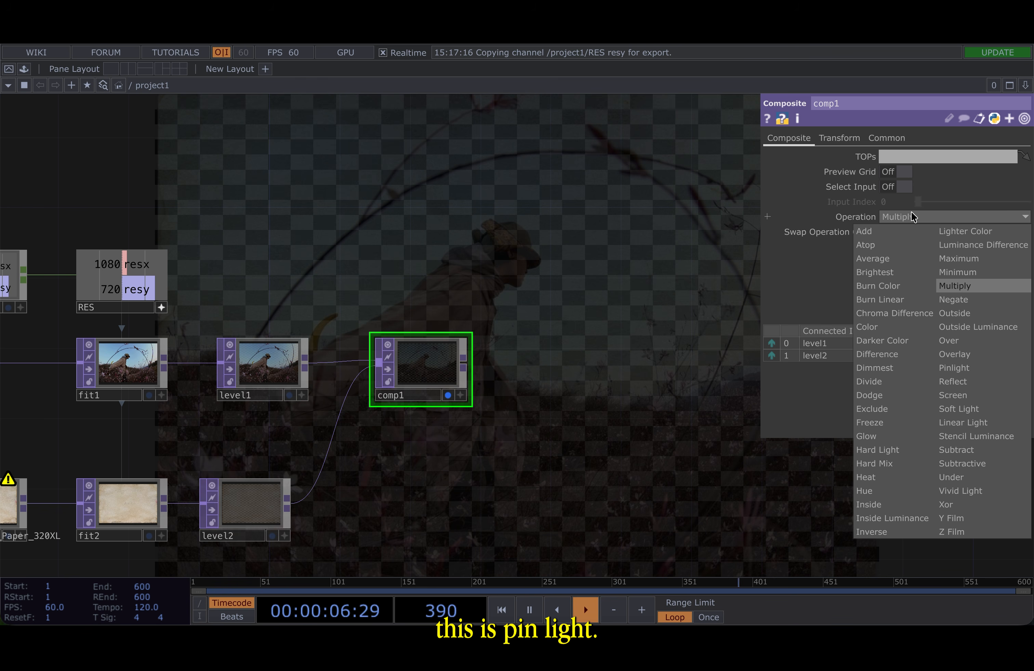
{"action": "left_click", "coordinate": [999, 371]}
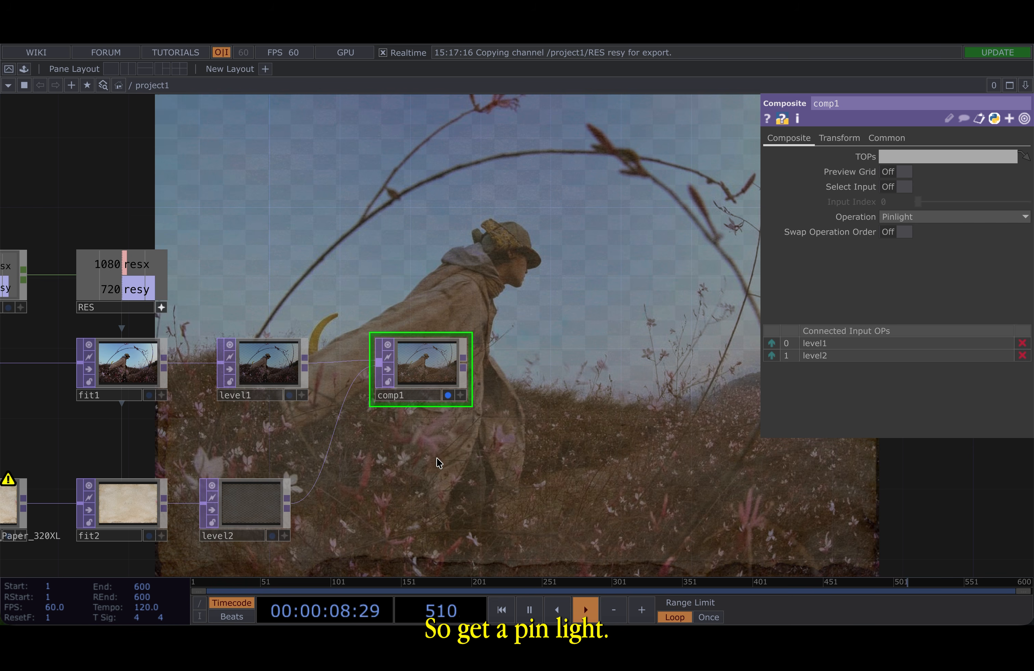
- Append a Monochrome TOP to the output of comp1
{"action": "scroll", "coordinate": [425, 380], "scroll_direction": "up", "scroll_amount": 2}
{"action": "scroll", "coordinate": [423, 370], "scroll_direction": "down", "scroll_amount": 6}
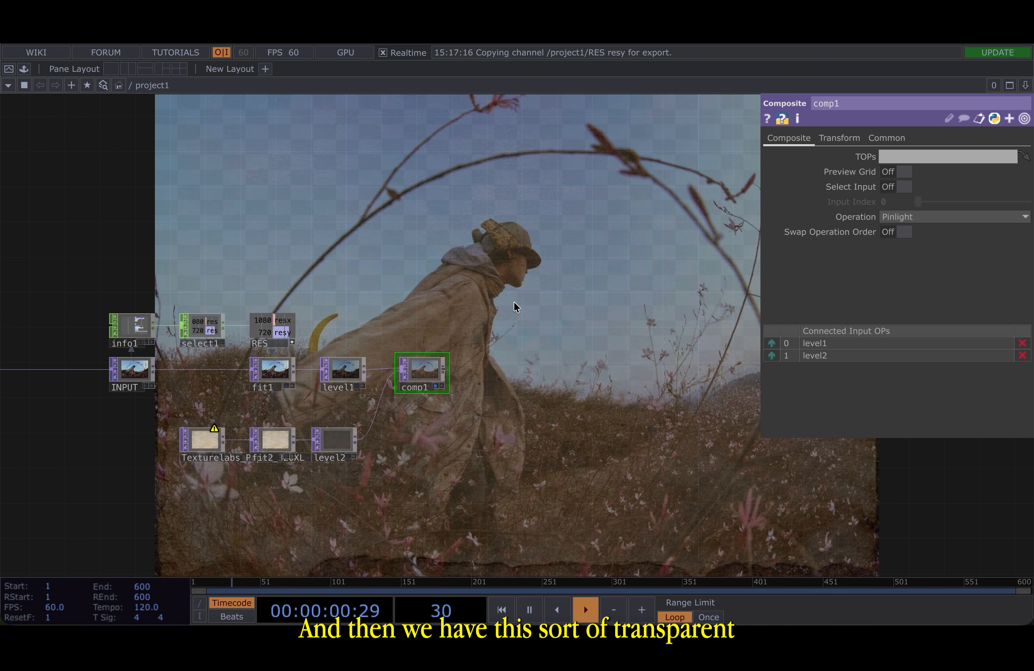
{"action": "scroll", "coordinate": [479, 309], "scroll_direction": "up", "scroll_amount": 1}
{"action": "key", "text": "p"}
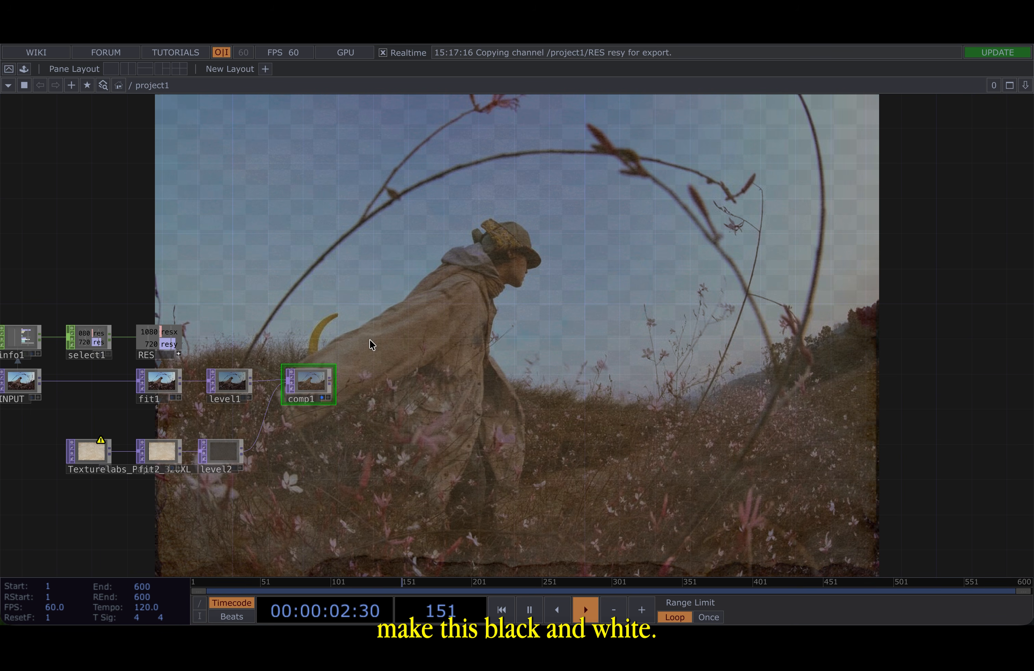
{"action": "scroll", "coordinate": [333, 389], "scroll_direction": "up", "scroll_amount": 5}
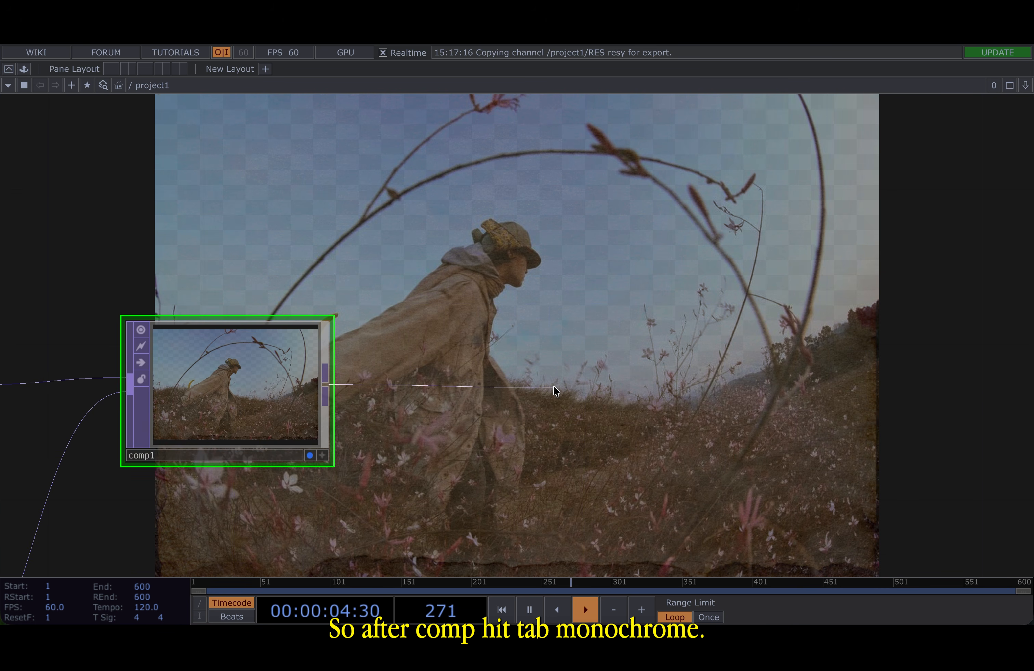
{"action": "key", "text": "Tab"}
{"action": "left_click", "coordinate": [405, 544]}
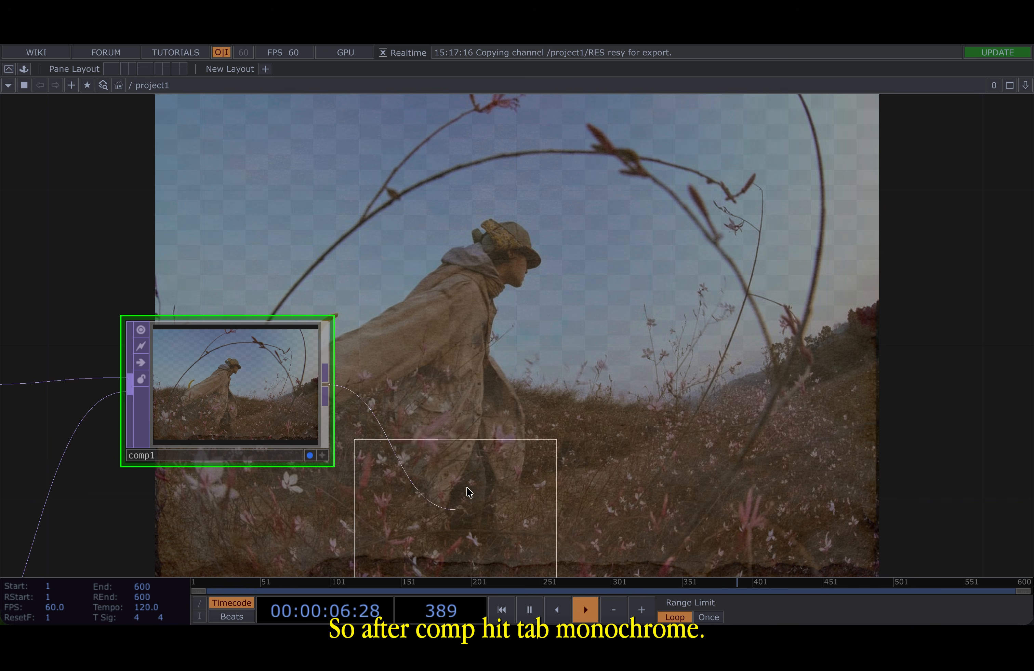
{"action": "left_click", "coordinate": [518, 407]}
{"action": "left_click", "coordinate": [308, 455]}
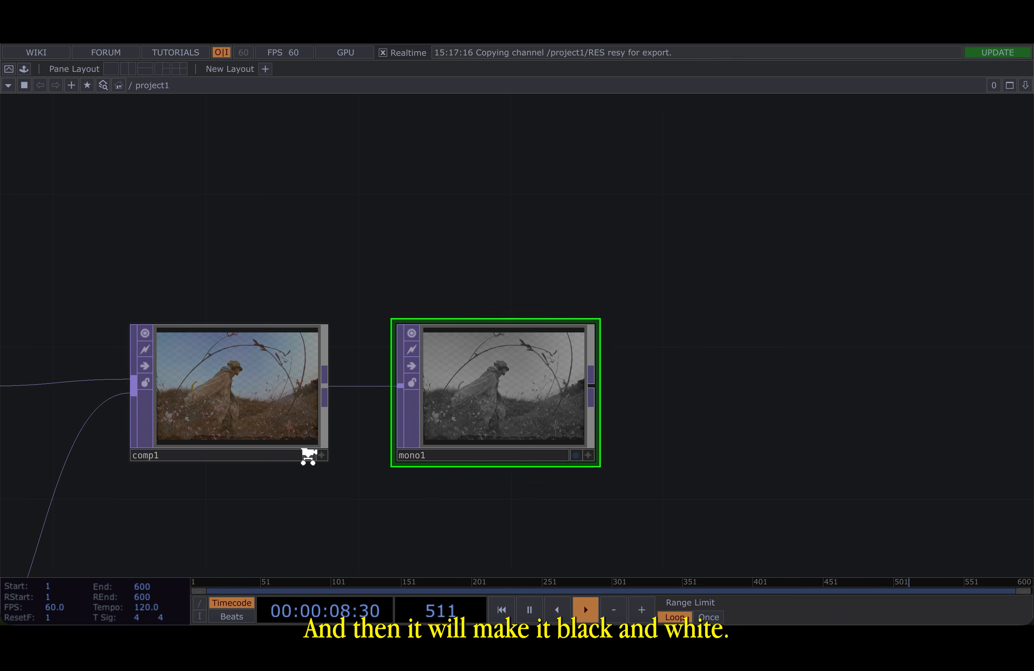
- Append a Null TOP after mono1 and make it the displayed output
{"action": "scroll", "coordinate": [307, 453], "scroll_direction": "down", "scroll_amount": 3}
{"action": "left_click_drag", "start_coordinate": [716, 366], "coordinate": [427, 341]}
{"action": "left_click", "coordinate": [234, 382]}
{"action": "left_click", "coordinate": [666, 383]}
{"action": "left_click", "coordinate": [642, 362]}
{"action": "left_click", "coordinate": [641, 395]}
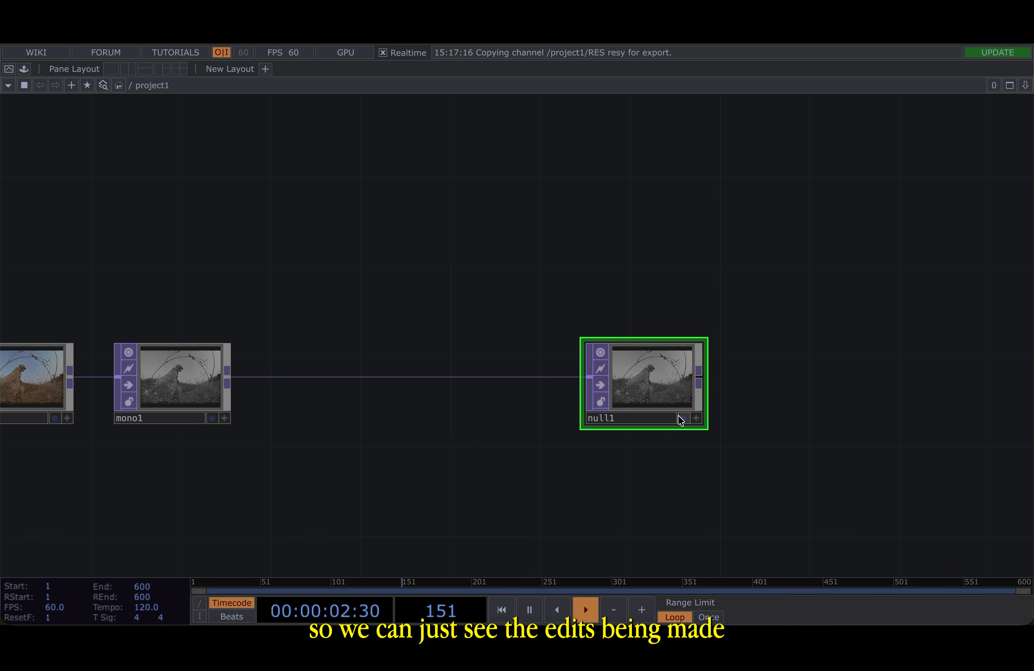
{"action": "left_click", "coordinate": [682, 418]}
{"action": "left_click_drag", "start_coordinate": [679, 423], "coordinate": [736, 355]}
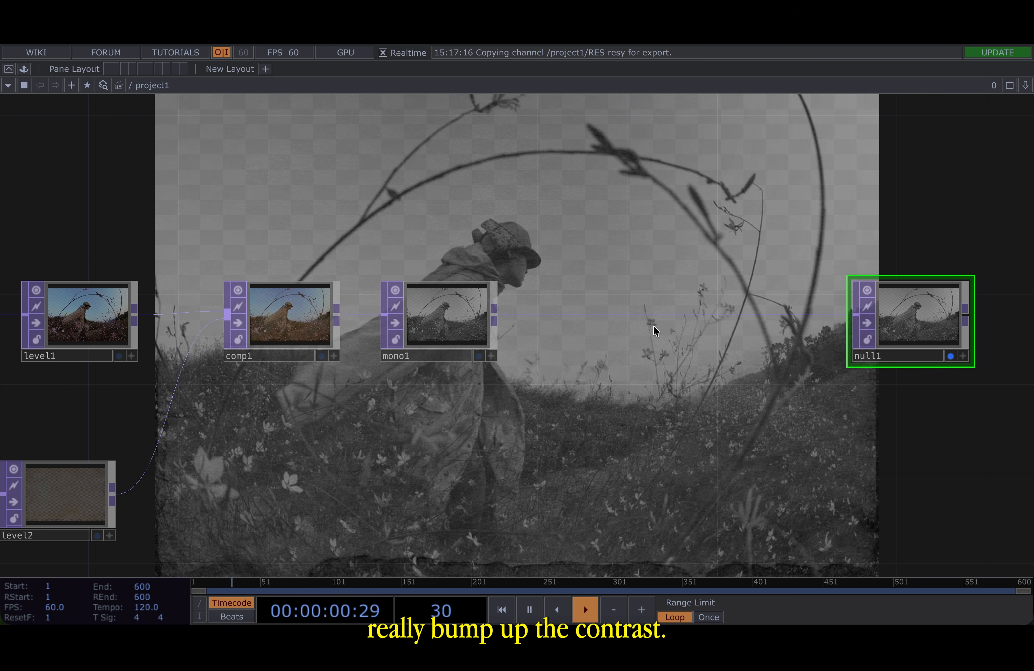
- Insert a Level TOP on the wire between mono1 and null1
{"action": "right_click", "coordinate": [535, 318]}
{"action": "left_click", "coordinate": [549, 300]}
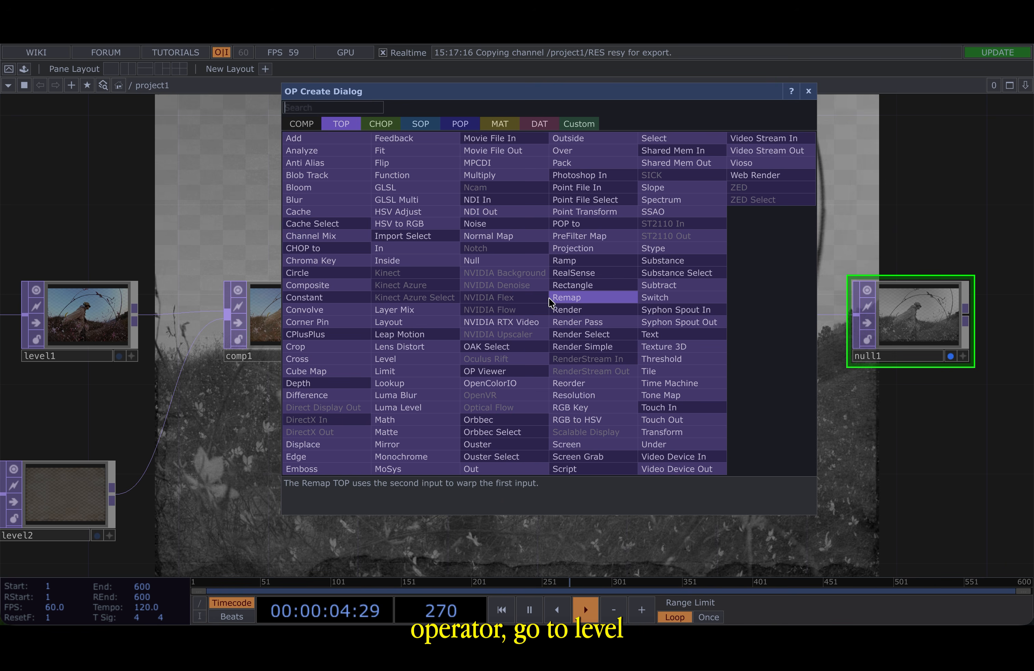
{"action": "left_click", "coordinate": [406, 395]}
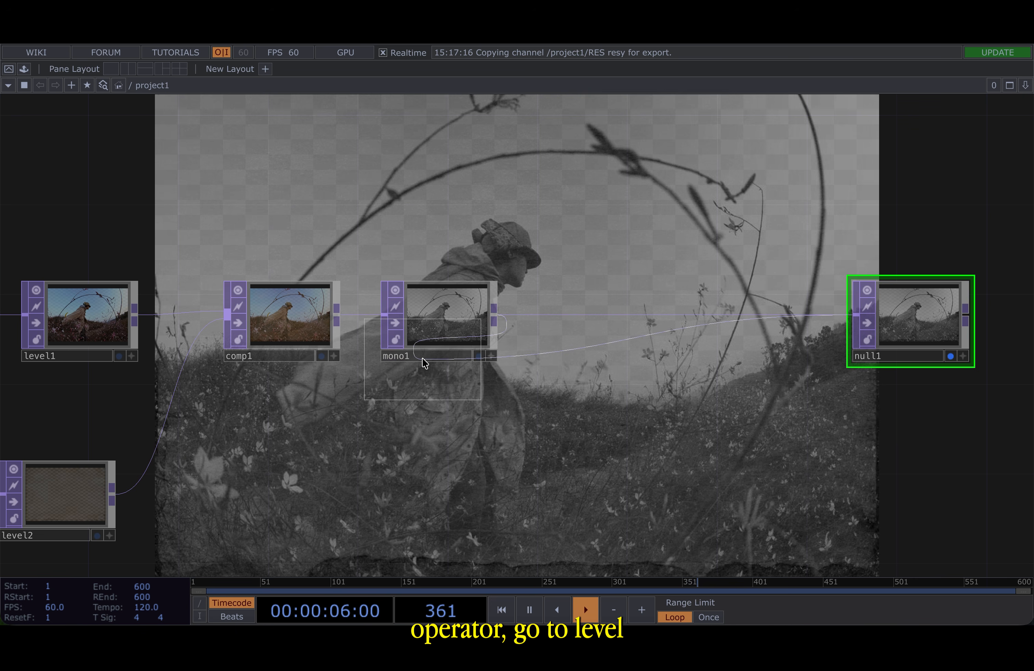
{"action": "left_click", "coordinate": [588, 314]}
{"action": "left_click_drag", "start_coordinate": [674, 225], "coordinate": [462, 251]}
- Set level3's Contrast to 2, Gamma 1 to 0.93 and Invert to 1
{"action": "key", "text": "p"}
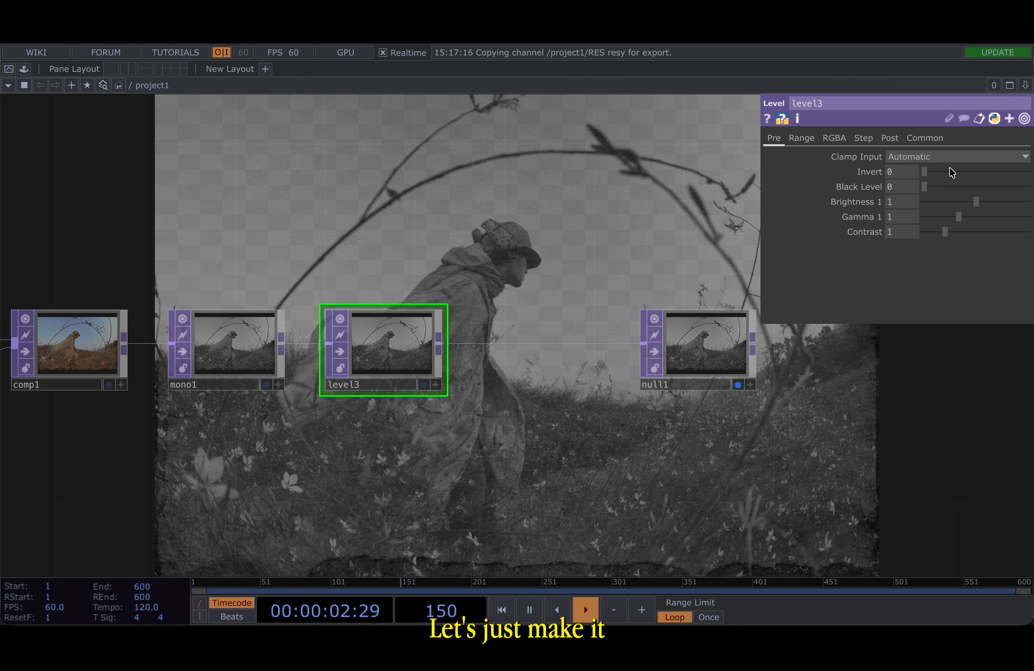
{"action": "type", "text": "2"}
{"action": "key", "text": "Return"}
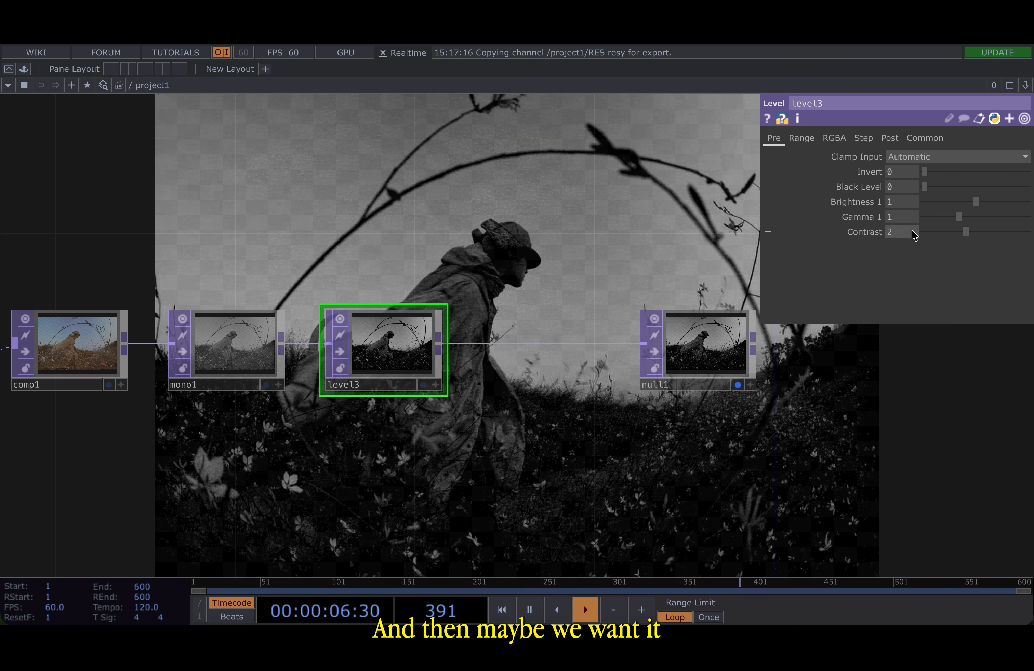
{"action": "left_click_drag", "start_coordinate": [956, 218], "coordinate": [955, 218]}
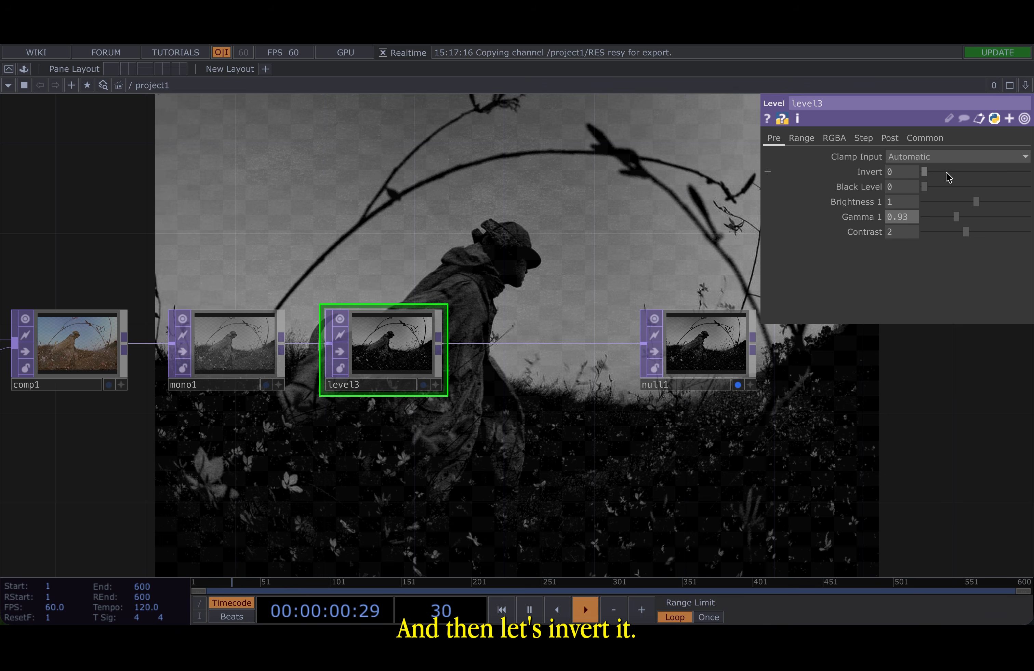
{"action": "left_click_drag", "start_coordinate": [950, 172], "coordinate": [1026, 172]}
{"action": "left_click_drag", "start_coordinate": [490, 278], "coordinate": [427, 278]}
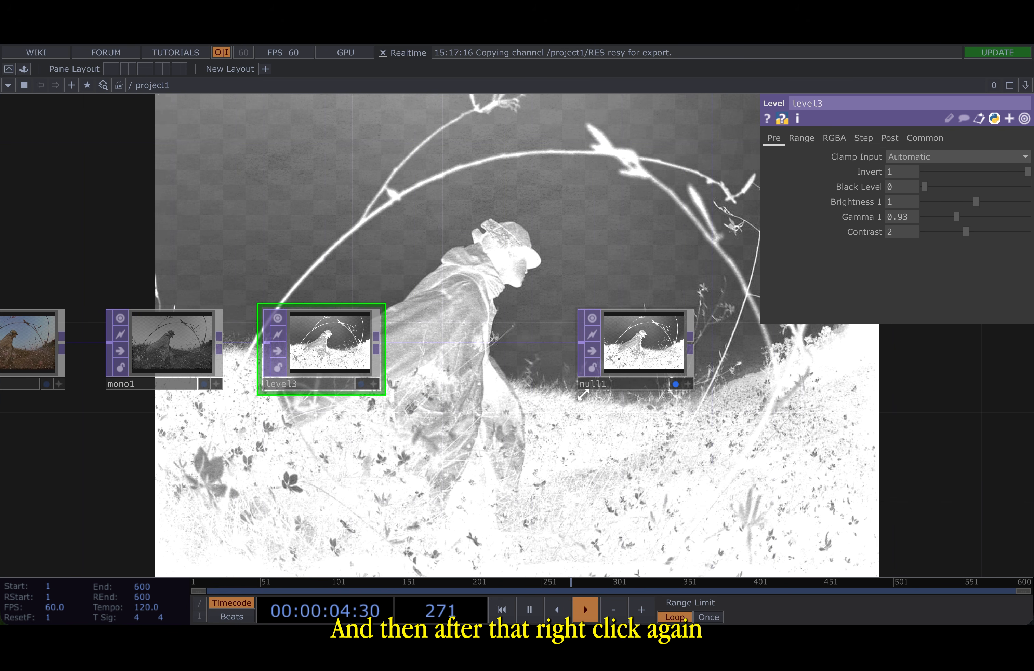
- Insert another Level TOP on the wire between level3 and null1
{"action": "right_click", "coordinate": [503, 346]}
{"action": "left_click", "coordinate": [540, 329]}
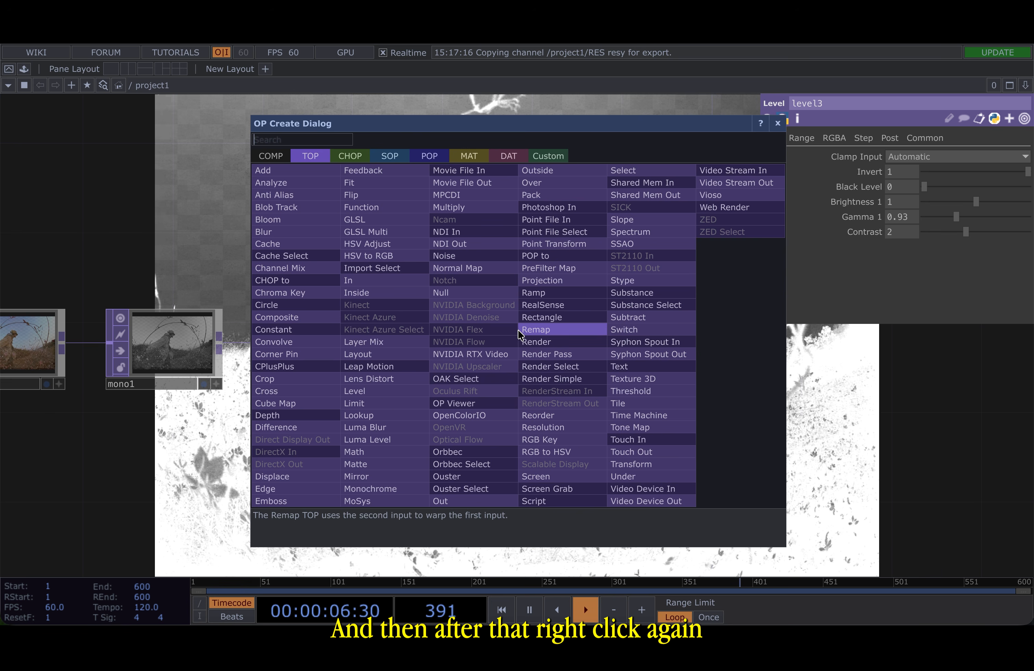
{"action": "left_click", "coordinate": [382, 395]}
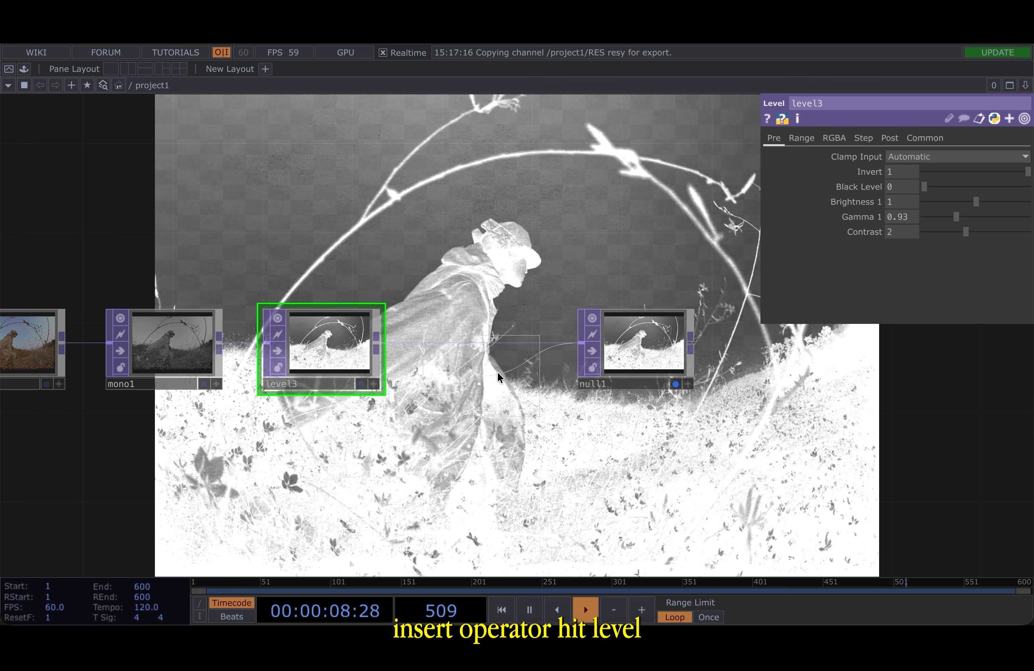
{"action": "left_click", "coordinate": [473, 369]}
- Set level4's Contrast to 1.9, Gamma 1 to 1.76, Brightness 1 to 1.95 and Invert to 1
{"action": "left_click", "coordinate": [906, 234]}
{"action": "type", "text": "1.9"}
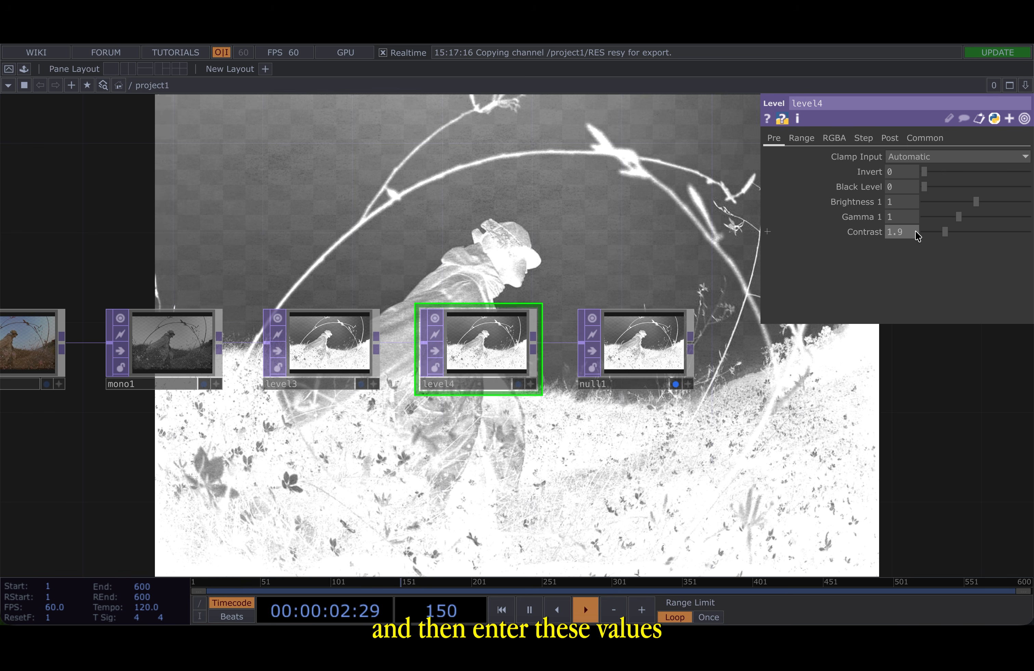
{"action": "key", "text": "Return"}
{"action": "left_click", "coordinate": [896, 218]}
{"action": "type", "text": "1.76"}
{"action": "key", "text": "Return"}
{"action": "left_click", "coordinate": [902, 201]}
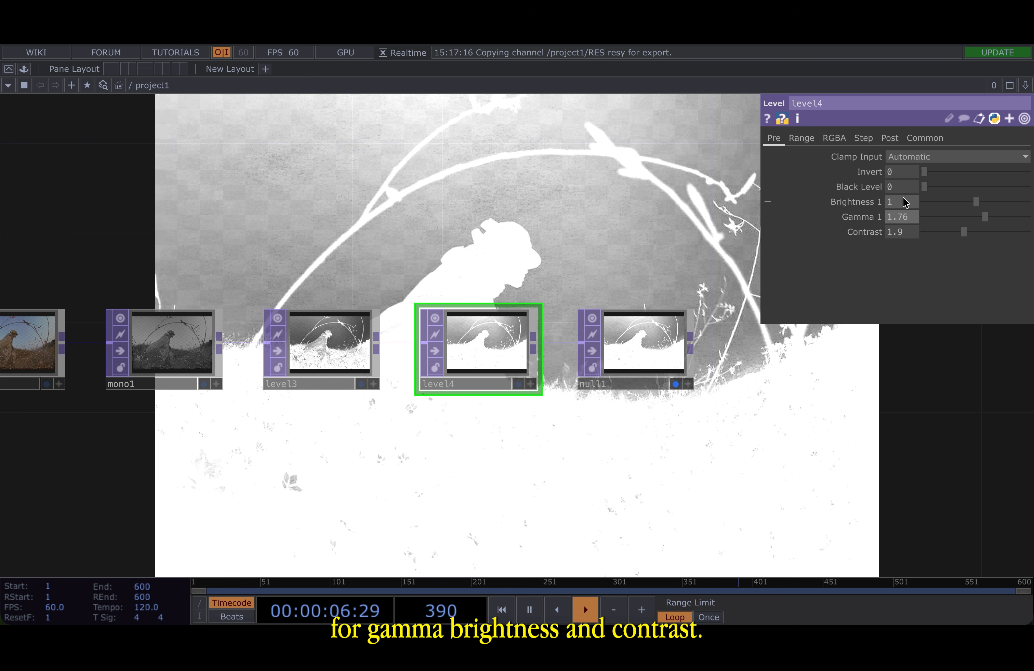
{"action": "type", "text": "1.95"}
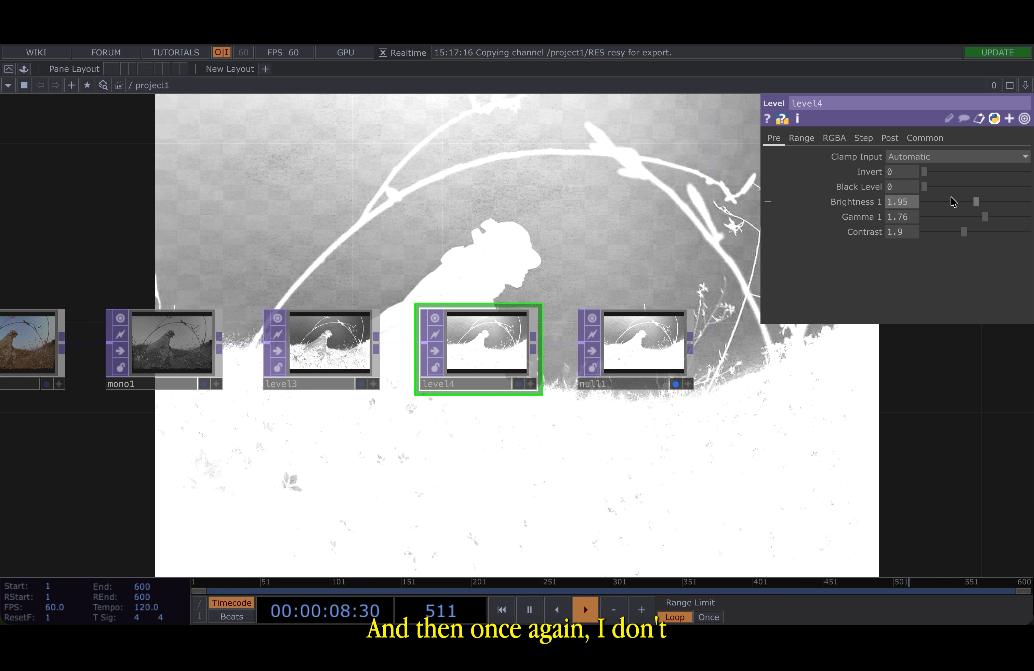
{"action": "key", "text": "Return"}
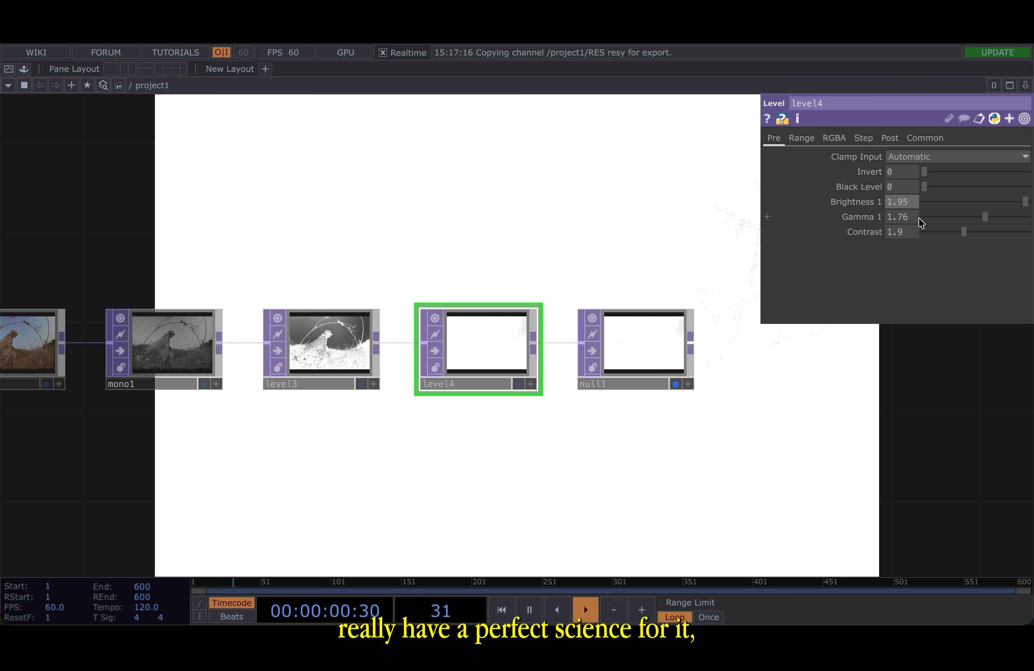
{"action": "left_click_drag", "start_coordinate": [924, 172], "coordinate": [1027, 172]}
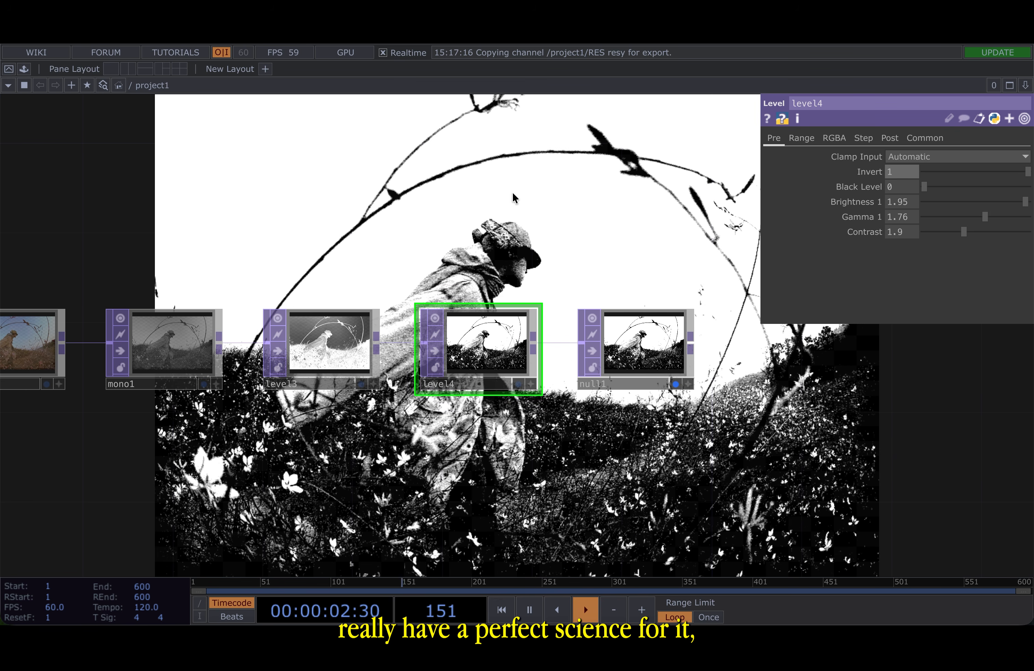
{"action": "left_click_drag", "start_coordinate": [512, 191], "coordinate": [442, 223]}
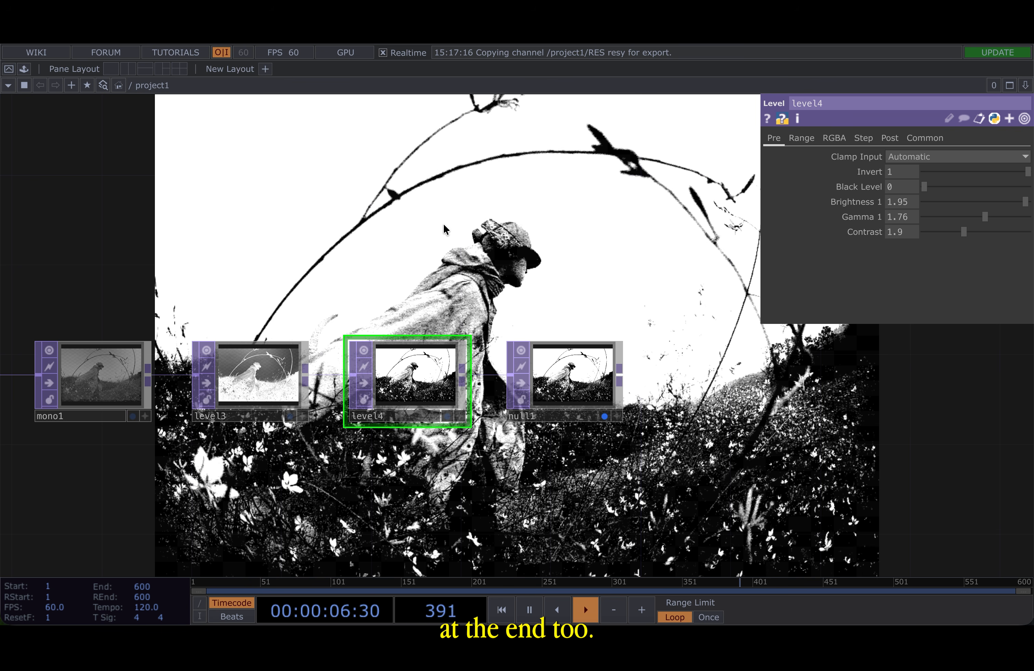
- Compare the black-and-white result side by side with the original photo in the background view
{"action": "left_click_drag", "start_coordinate": [463, 285], "coordinate": [385, 310]}
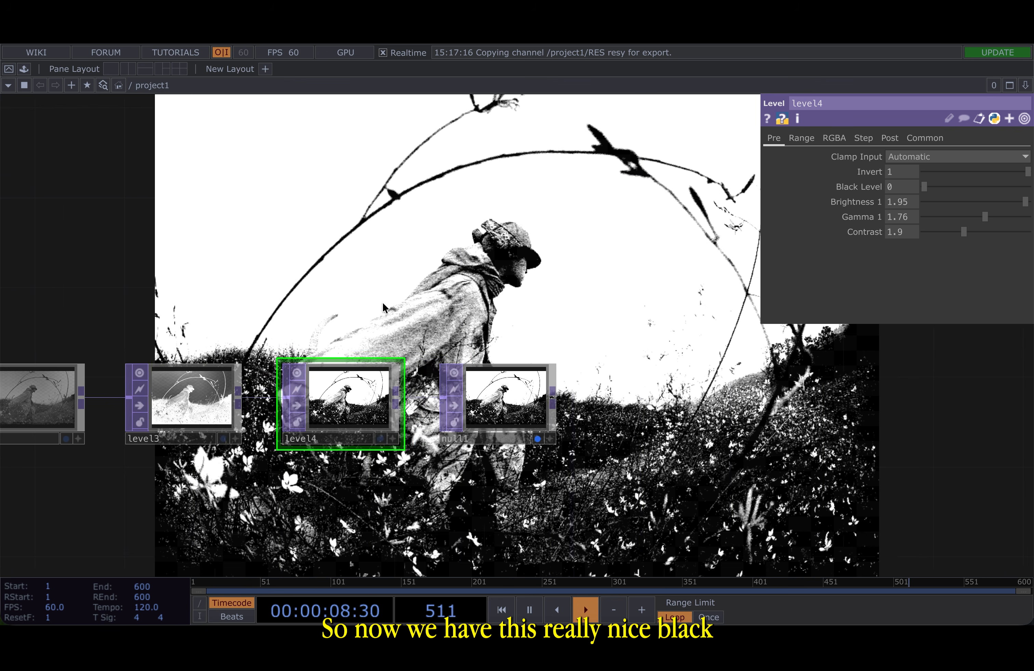
{"action": "scroll", "coordinate": [385, 310], "scroll_direction": "down", "scroll_amount": 3}
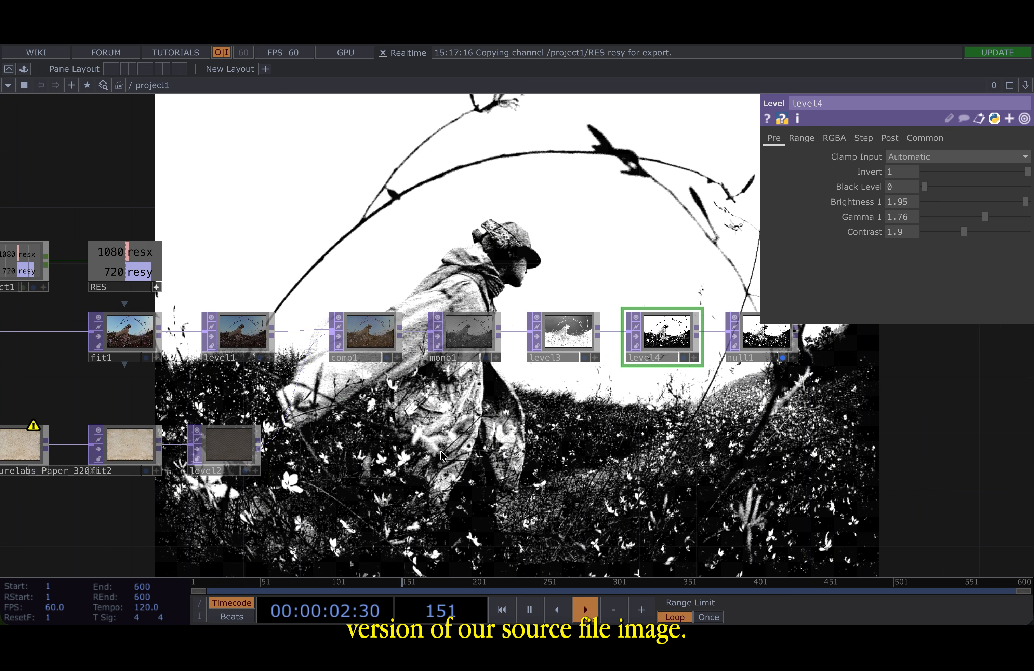
{"action": "scroll", "coordinate": [443, 457], "scroll_direction": "left", "scroll_amount": 7}
{"action": "left_click", "coordinate": [211, 358]}
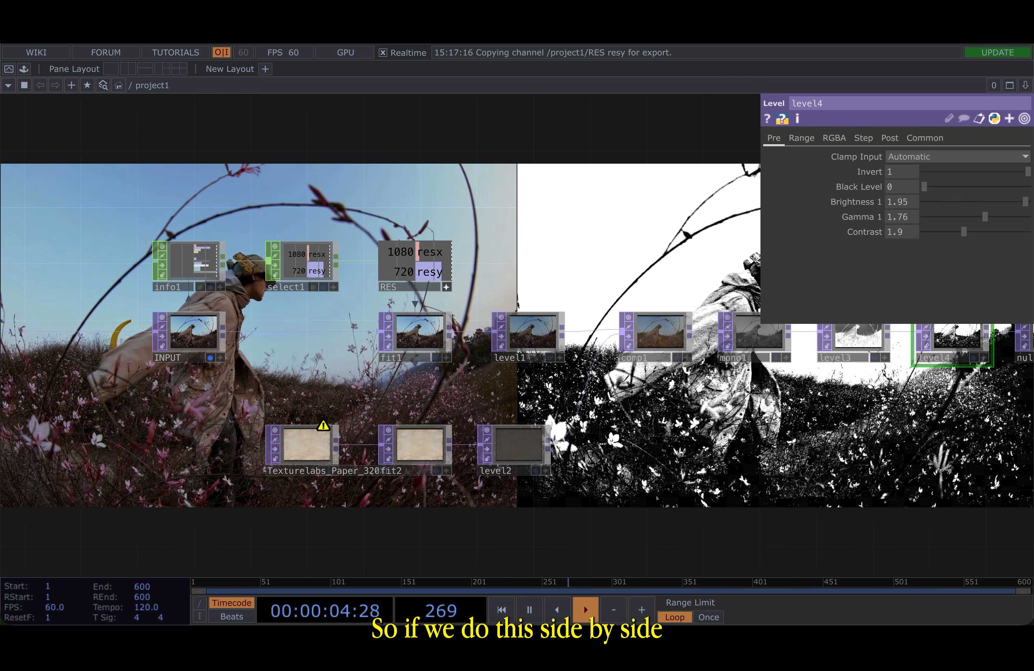
{"action": "left_click_drag", "start_coordinate": [588, 258], "coordinate": [547, 258]}
{"action": "key", "text": "p"}
{"action": "scroll", "coordinate": [547, 259], "scroll_direction": "down", "scroll_amount": 5}
{"action": "left_click_drag", "start_coordinate": [675, 177], "coordinate": [341, 249]}
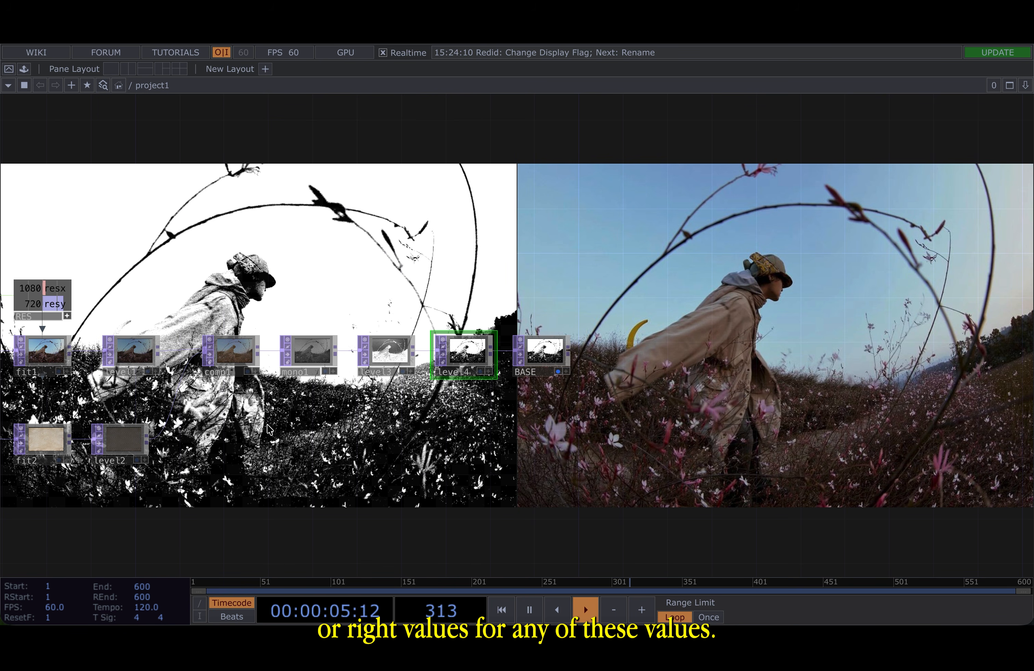
- Zoom into the final high-contrast textured image and review level4's parameter values
{"action": "key", "text": "p"}
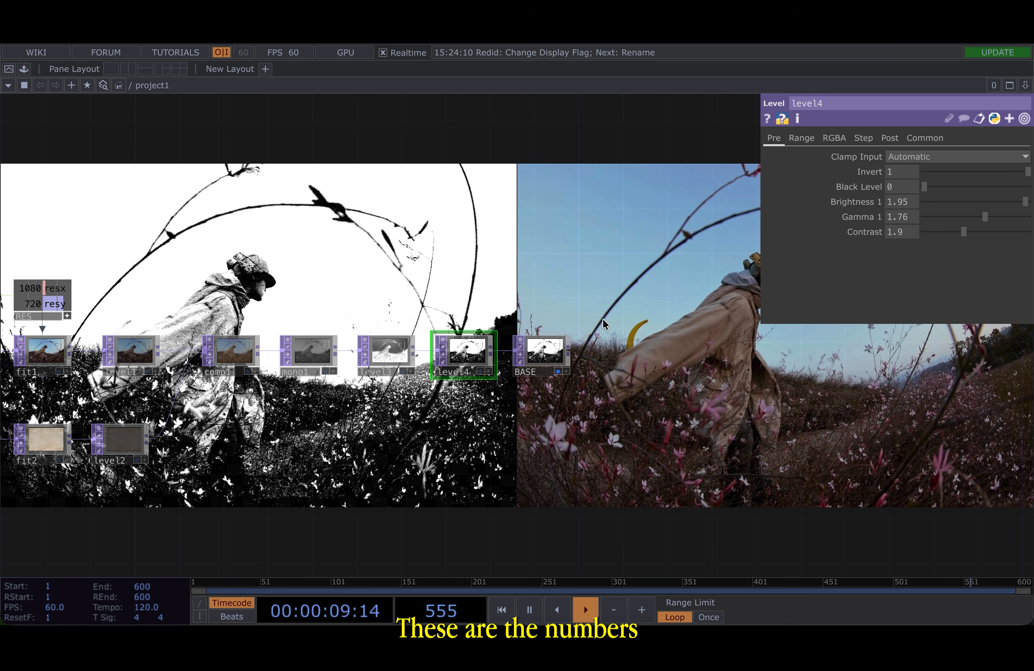
{"action": "scroll", "coordinate": [549, 362], "scroll_direction": "up", "scroll_amount": 8}
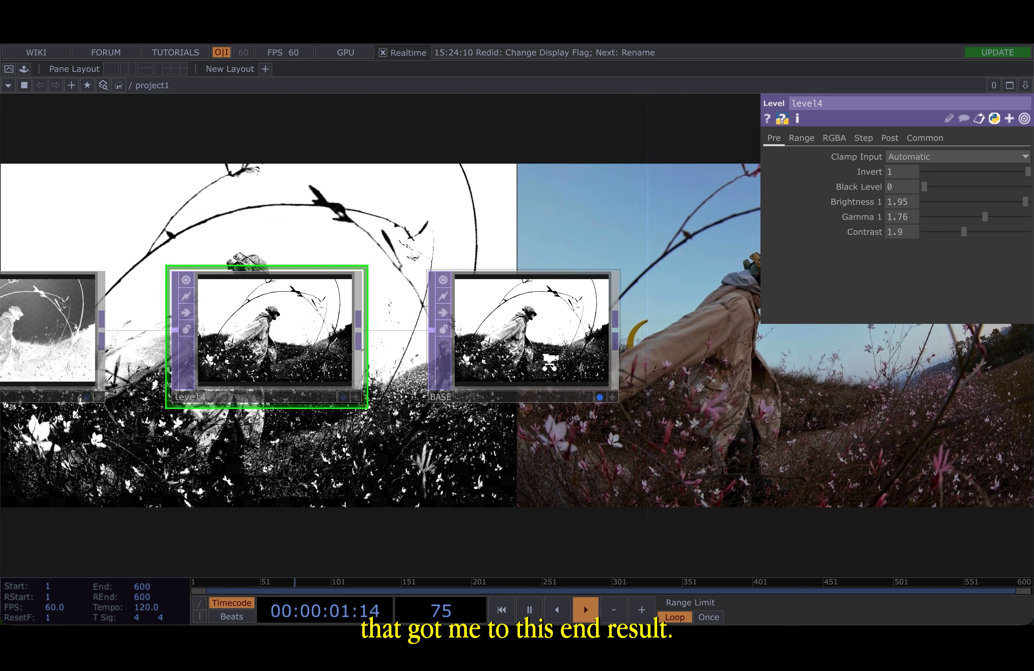
{"action": "scroll", "coordinate": [500, 321], "scroll_direction": "up", "scroll_amount": 2}
{"action": "key", "text": "p"}
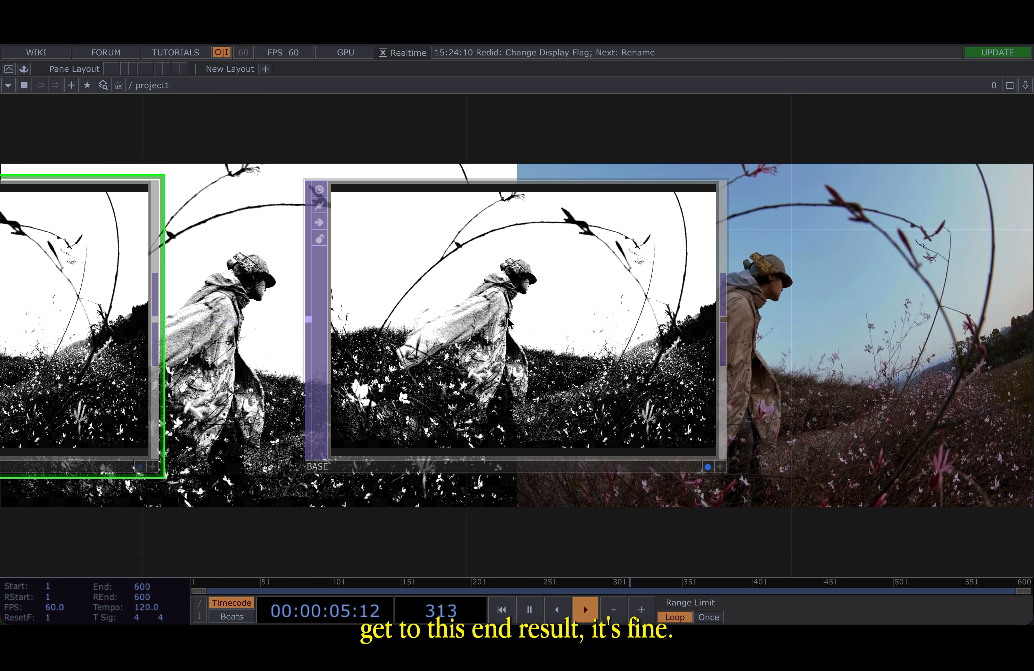
{"action": "left_click_drag", "start_coordinate": [835, 286], "coordinate": [562, 280]}
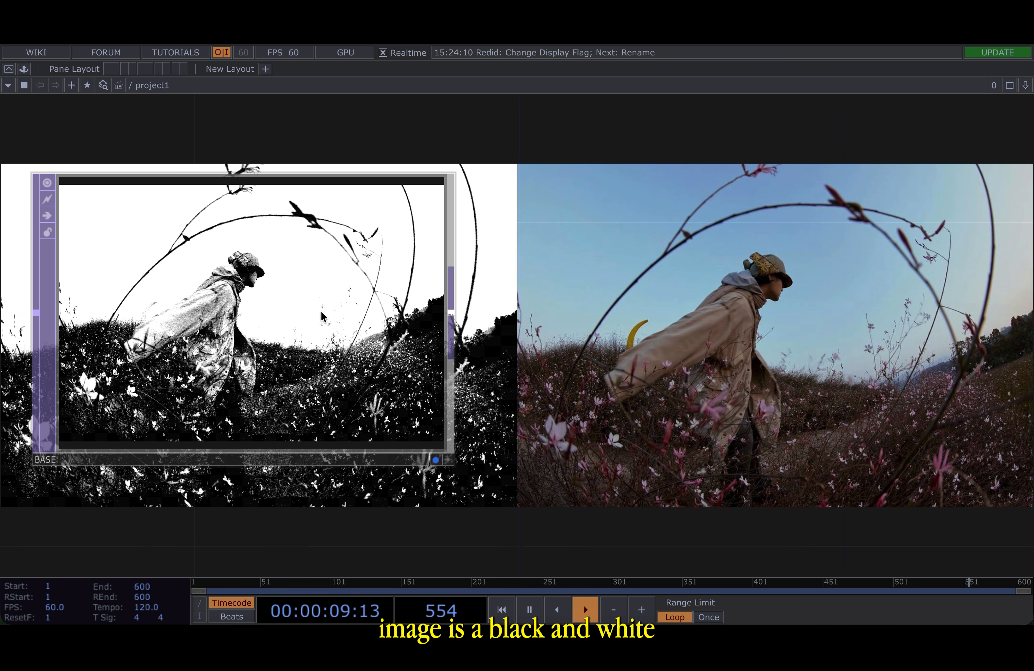
{"action": "scroll", "coordinate": [298, 316], "scroll_direction": "up", "scroll_amount": 10}
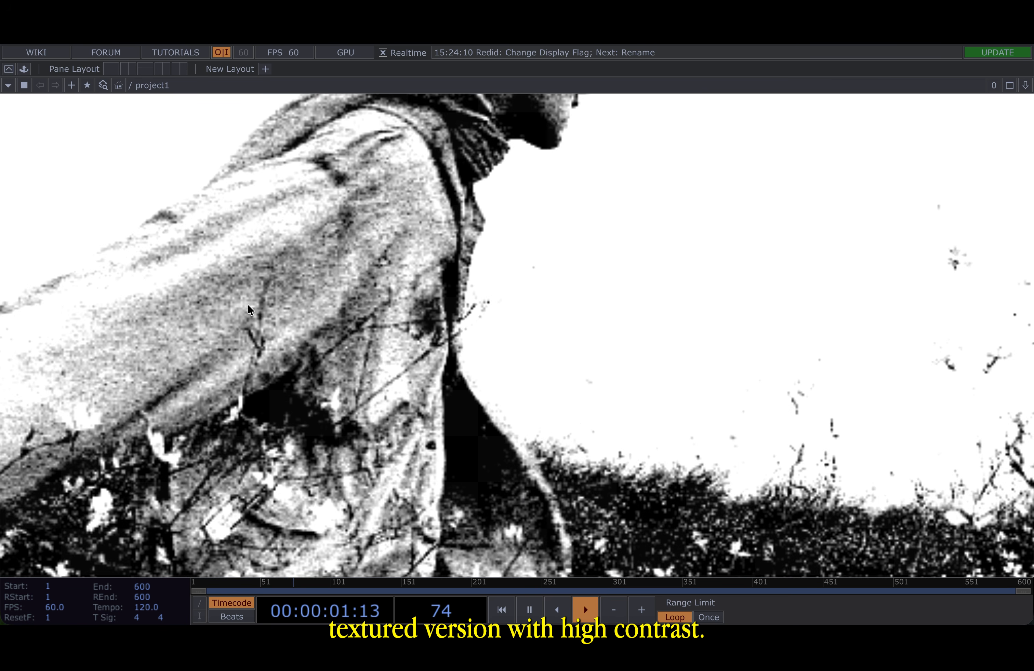
{"action": "scroll", "coordinate": [363, 255], "scroll_direction": "down", "scroll_amount": 10}
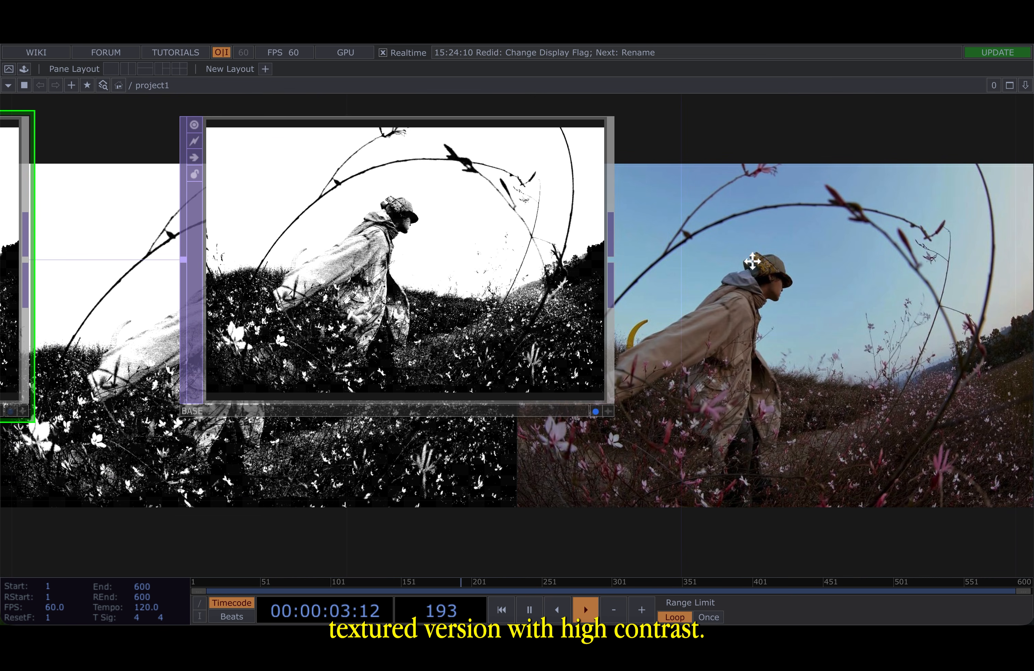
{"action": "left_click_drag", "start_coordinate": [767, 264], "coordinate": [673, 303]}
{"action": "scroll", "coordinate": [673, 300], "scroll_direction": "down", "scroll_amount": 5}
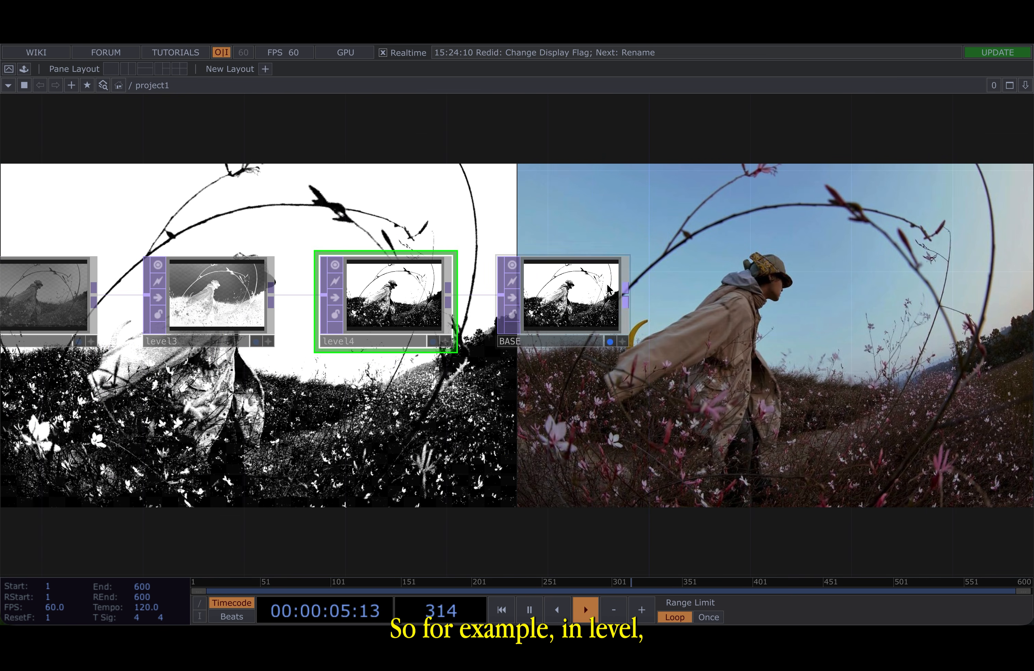
{"action": "key", "text": "p"}
{"action": "left_click_drag", "start_coordinate": [827, 381], "coordinate": [683, 385]}
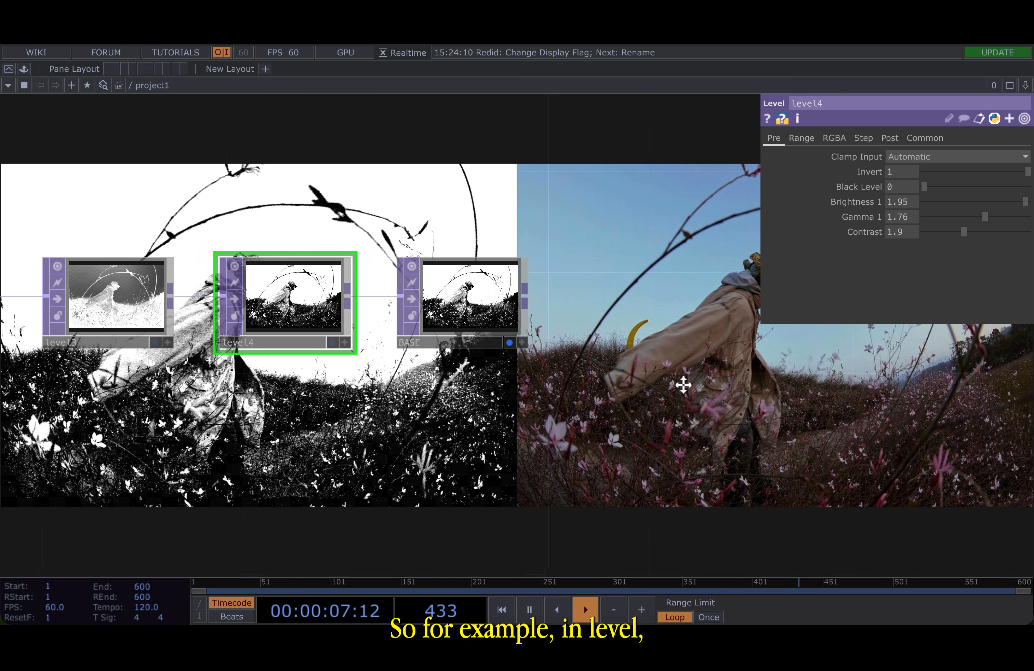
{"action": "left_click_drag", "start_coordinate": [547, 277], "coordinate": [550, 321]}
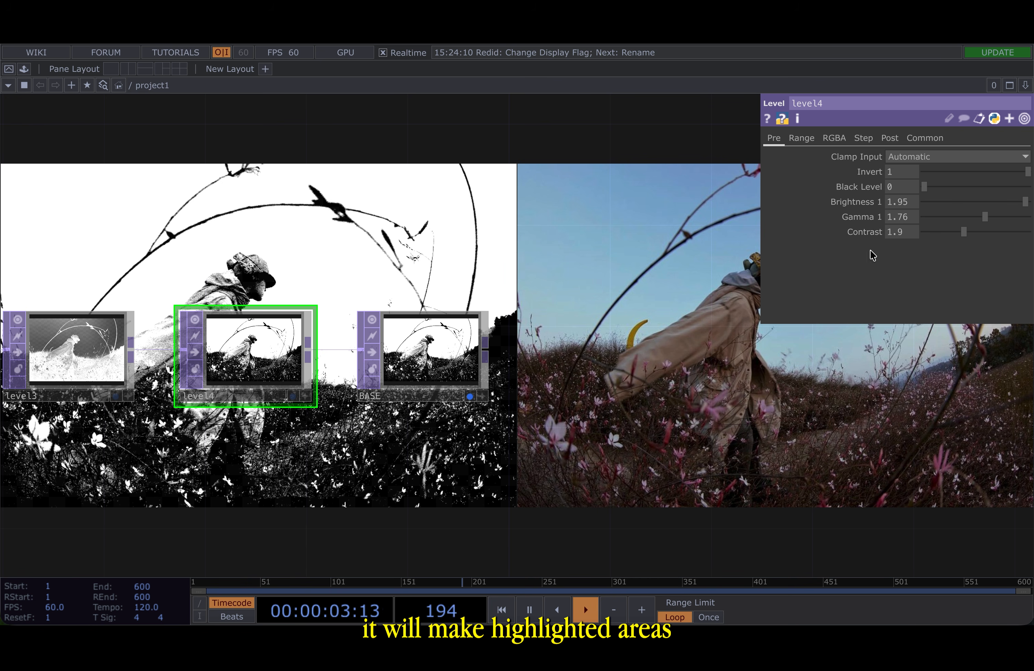
{"action": "left_click_drag", "start_coordinate": [656, 329], "coordinate": [611, 410]}
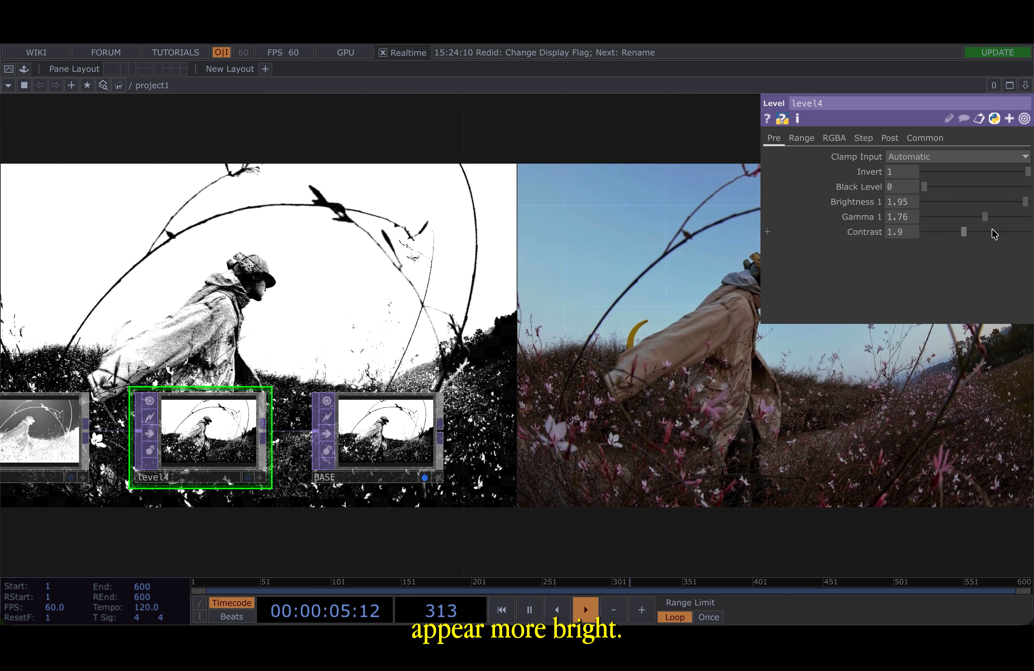
- Try adjusting level4's Gamma 1 and undo that change
{"action": "left_click_drag", "start_coordinate": [985, 217], "coordinate": [966, 220]}
{"action": "key", "text": "ctrl+z"}
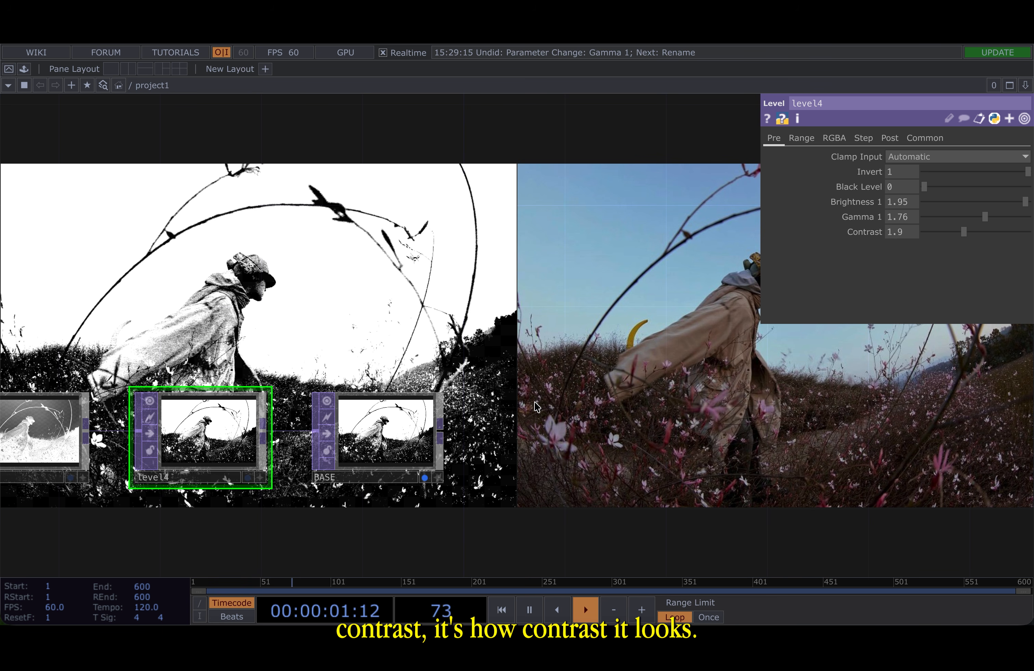
- Examine the node chain from comp1 through mono1, level3 and level4 to BASE
{"action": "left_click_drag", "start_coordinate": [534, 402], "coordinate": [597, 346]}
{"action": "scroll", "coordinate": [338, 466], "scroll_direction": "down", "scroll_amount": 5}
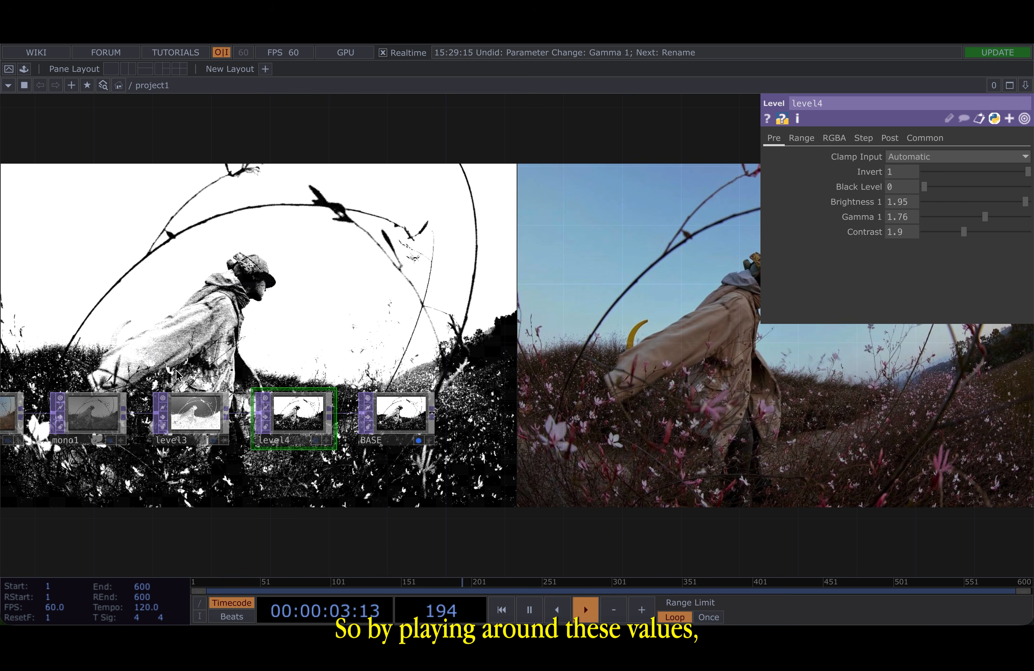
{"action": "scroll", "coordinate": [403, 429], "scroll_direction": "up", "scroll_amount": 8}
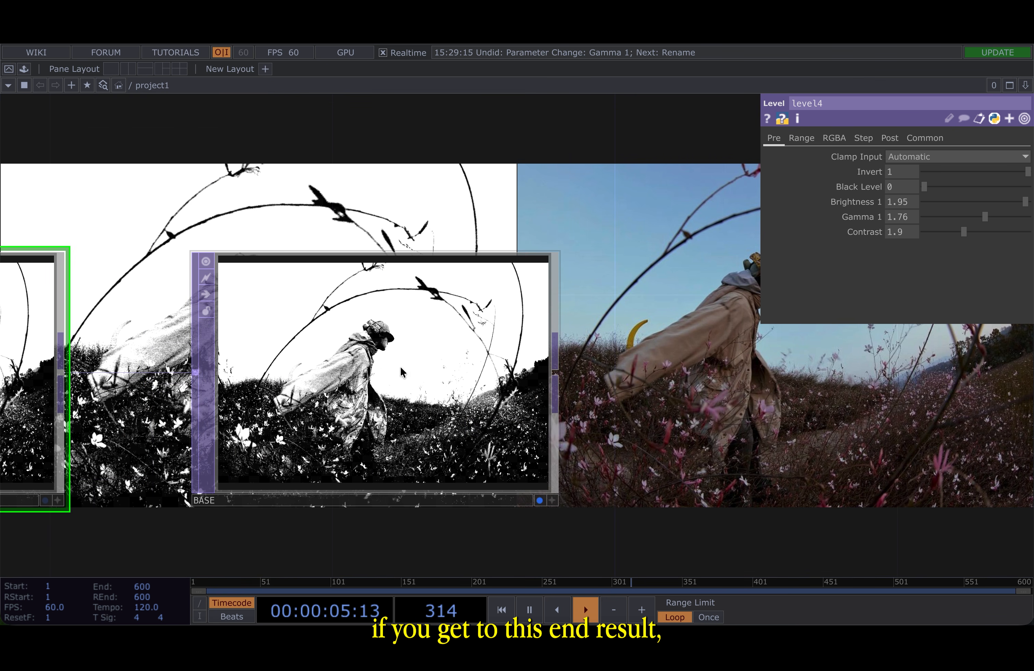
{"action": "scroll", "coordinate": [273, 411], "scroll_direction": "up", "scroll_amount": 5}
{"action": "scroll", "coordinate": [272, 412], "scroll_direction": "down", "scroll_amount": 6}
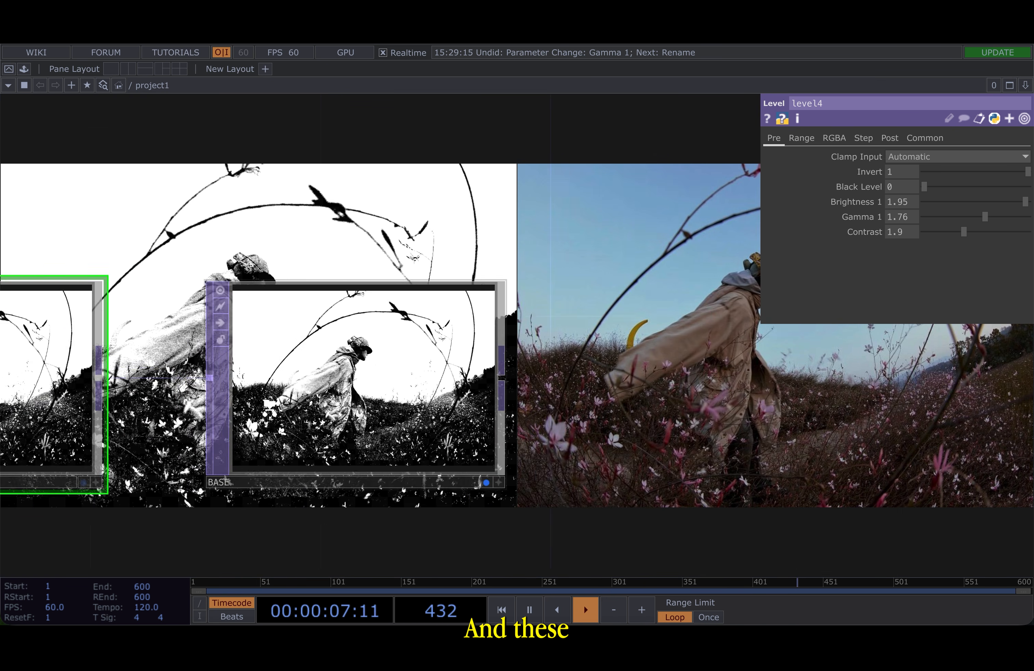
{"action": "scroll", "coordinate": [271, 405], "scroll_direction": "down", "scroll_amount": 3}
{"action": "left_click_drag", "start_coordinate": [331, 257], "coordinate": [549, 245]}
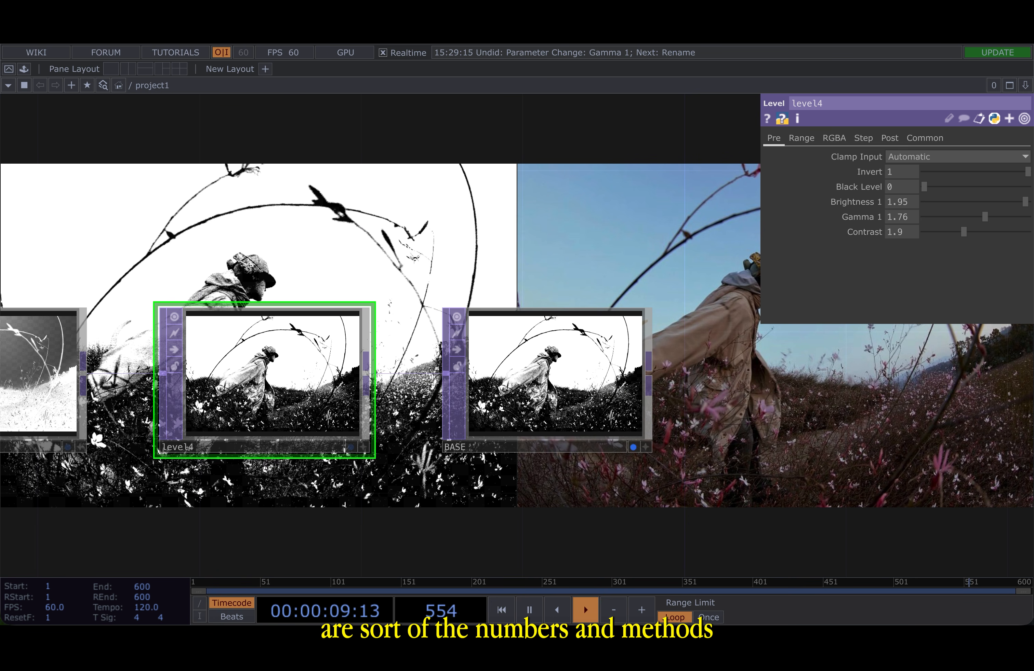
{"action": "scroll", "coordinate": [424, 280], "scroll_direction": "down", "scroll_amount": 5}
{"action": "left_click_drag", "start_coordinate": [423, 231], "coordinate": [604, 234]}
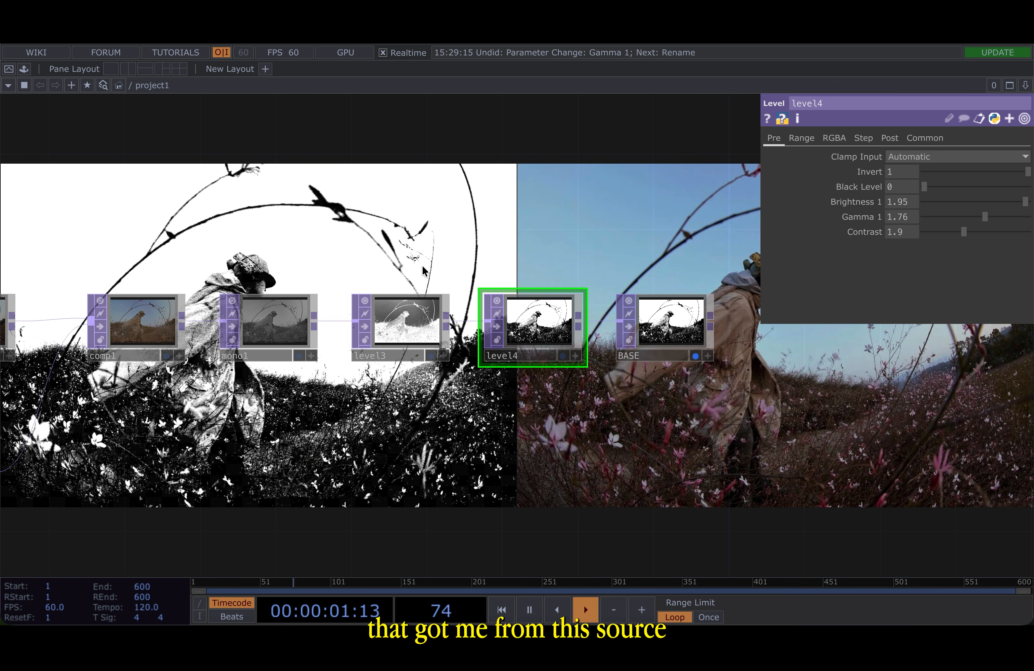
{"action": "left_click_drag", "start_coordinate": [689, 422], "coordinate": [475, 422]}
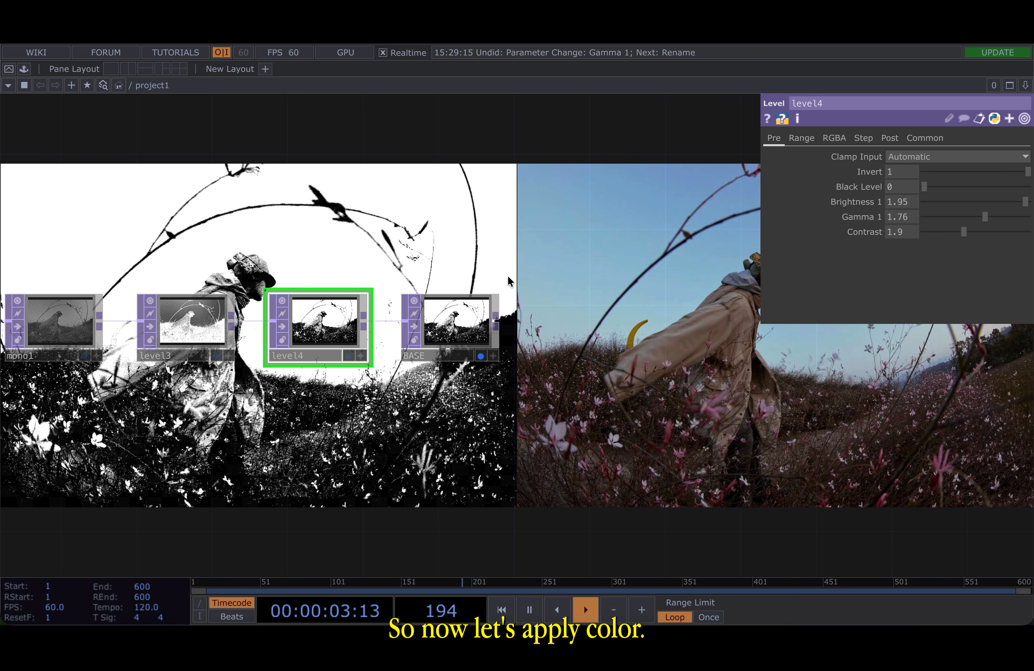
- Create a new Select TOP in an empty spot of the network
{"action": "key", "text": "p"}
{"action": "scroll", "coordinate": [567, 270], "scroll_direction": "down", "scroll_amount": 5}
{"action": "left_click_drag", "start_coordinate": [650, 231], "coordinate": [439, 300]}
{"action": "key", "text": "Tab"}
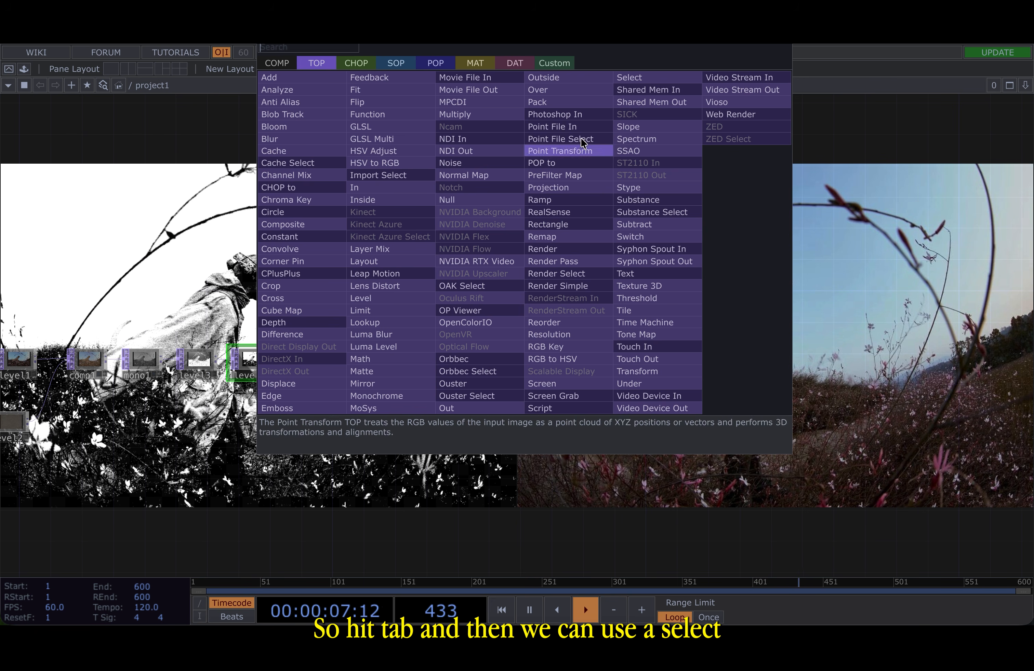
{"action": "left_click", "coordinate": [629, 78]}
{"action": "left_click", "coordinate": [417, 259]}
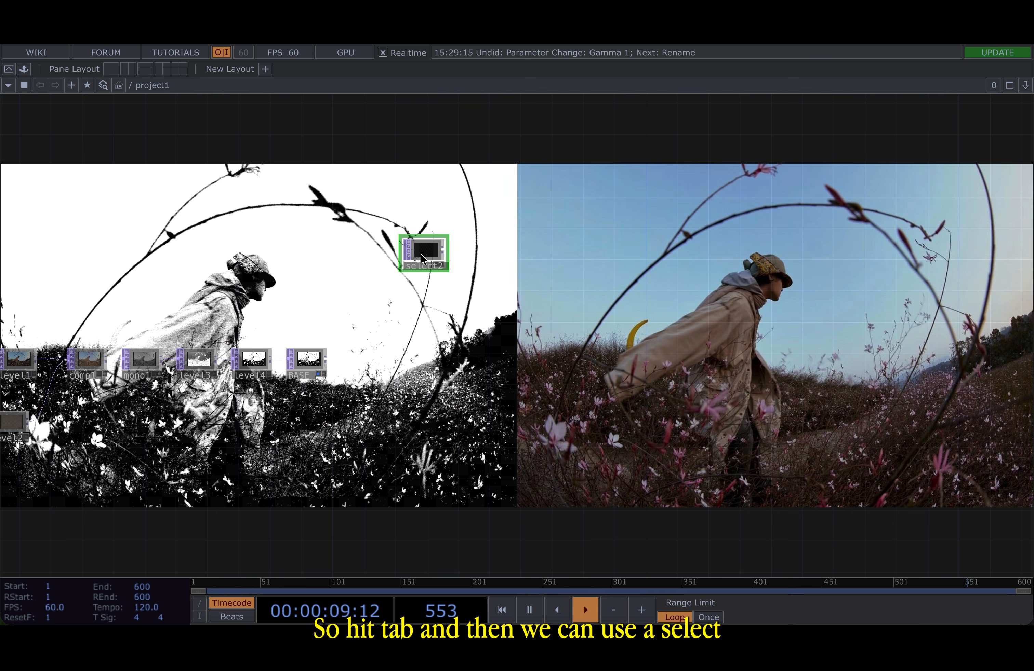
- Set select2's TOP parameter to BASE
{"action": "key", "text": "p"}
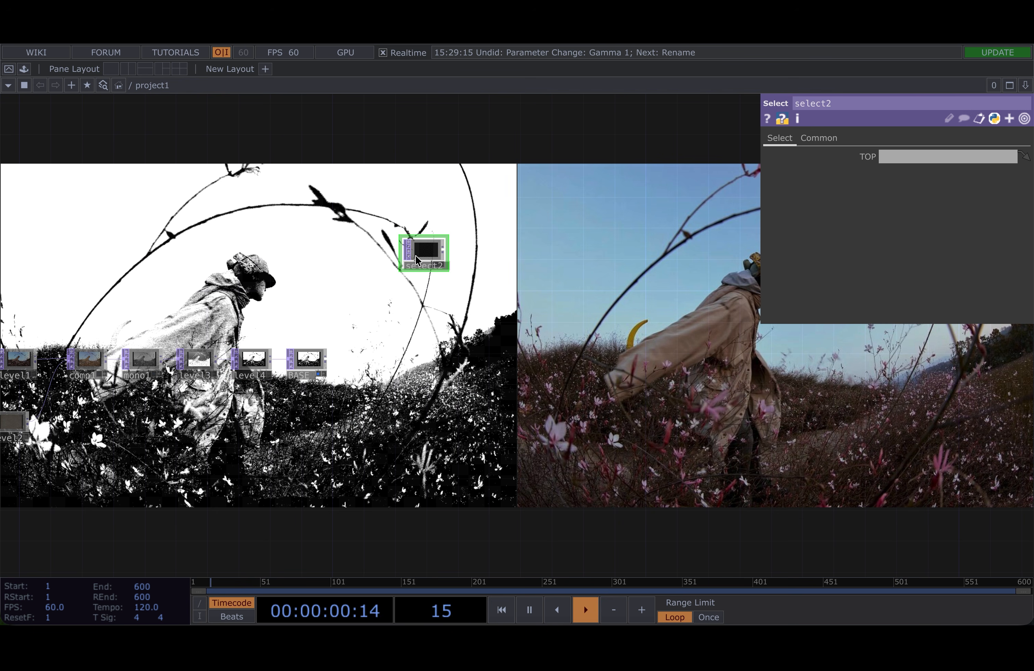
{"action": "left_click", "coordinate": [905, 160]}
{"action": "type", "text": "BASE"}
{"action": "key", "text": "Return"}
{"action": "key", "text": "p"}
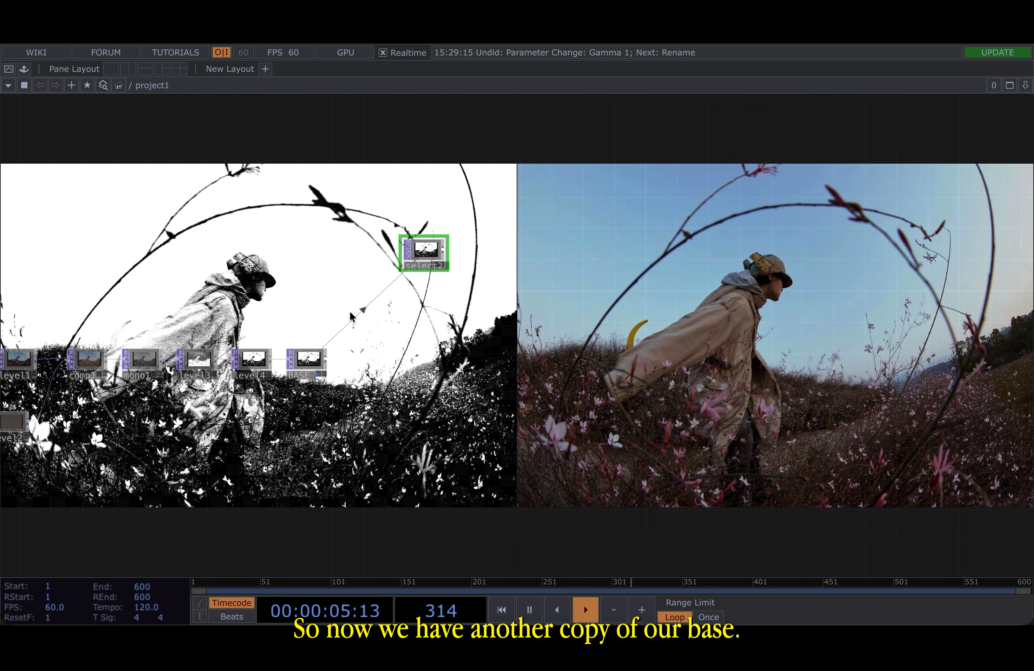
{"action": "scroll", "coordinate": [350, 316], "scroll_direction": "up", "scroll_amount": 5}
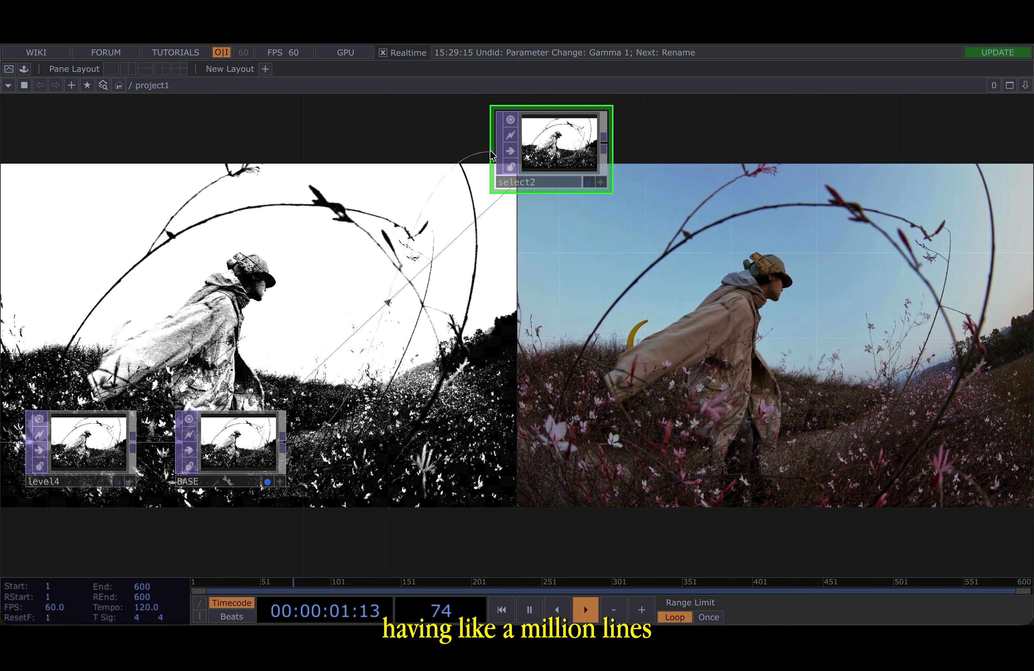
{"action": "key", "text": "Tab"}
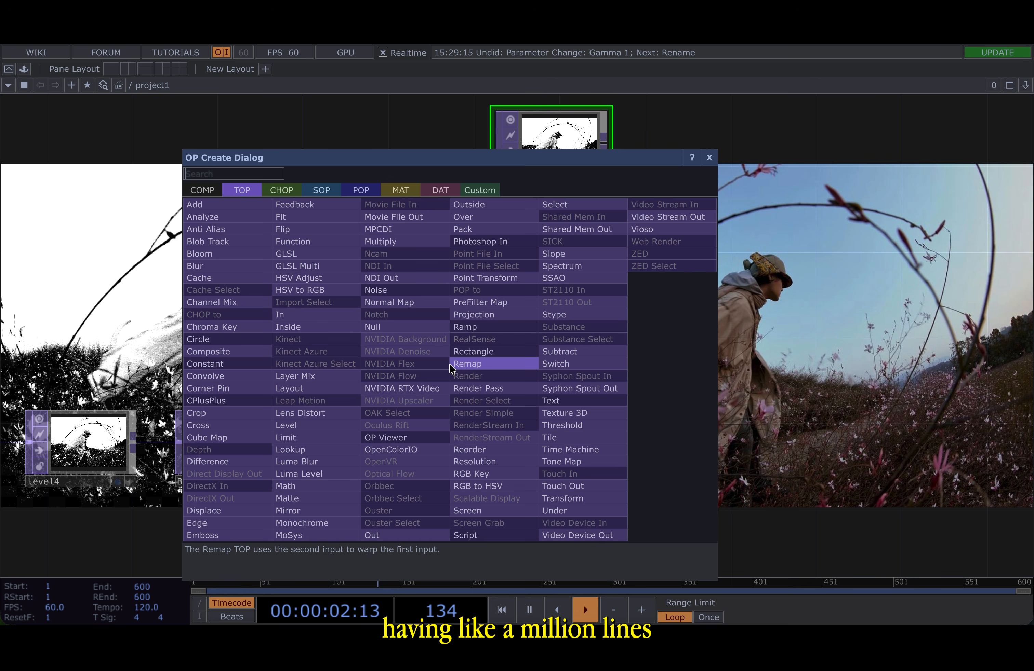
{"action": "left_click", "coordinate": [420, 330]}
{"action": "left_click", "coordinate": [536, 288]}
{"action": "key", "text": "ctrl+z"}
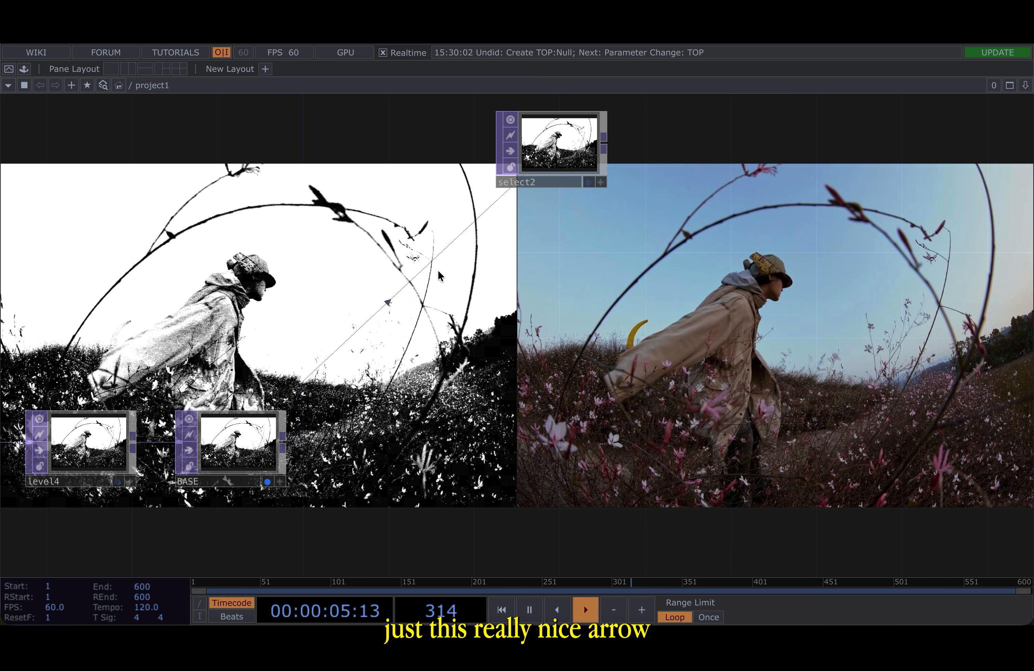
- Add a Lookup TOP connected to the output of select2
{"action": "scroll", "coordinate": [429, 307], "scroll_direction": "down", "scroll_amount": 6}
{"action": "scroll", "coordinate": [444, 369], "scroll_direction": "up", "scroll_amount": 8}
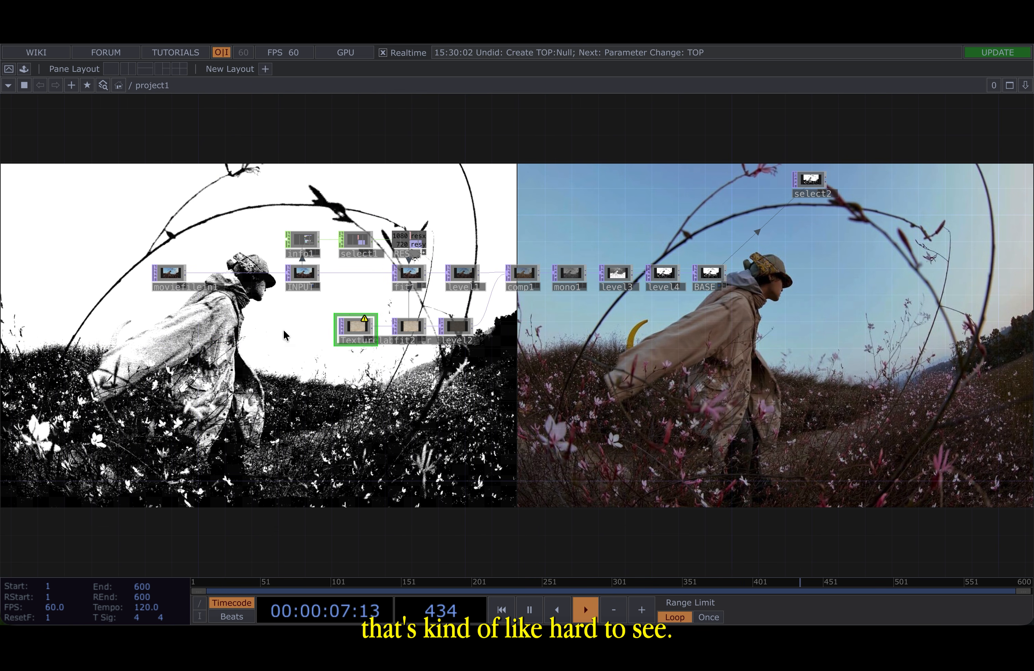
{"action": "left_click", "coordinate": [390, 321]}
{"action": "scroll", "coordinate": [389, 320], "scroll_direction": "down", "scroll_amount": 6}
{"action": "left_click_drag", "start_coordinate": [813, 266], "coordinate": [443, 287]}
{"action": "scroll", "coordinate": [574, 231], "scroll_direction": "up", "scroll_amount": 4}
{"action": "scroll", "coordinate": [606, 270], "scroll_direction": "up", "scroll_amount": 4}
{"action": "left_click_drag", "start_coordinate": [605, 270], "coordinate": [243, 289]}
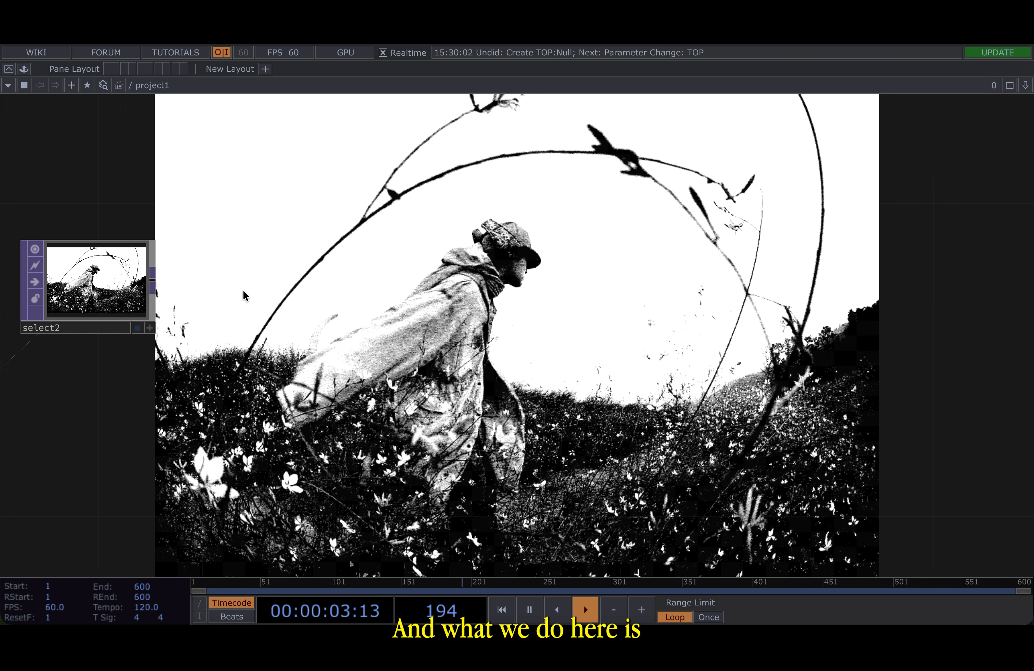
{"action": "scroll", "coordinate": [242, 289], "scroll_direction": "down", "scroll_amount": 2}
{"action": "left_click_drag", "start_coordinate": [179, 281], "coordinate": [375, 283]}
{"action": "key", "text": "Tab"}
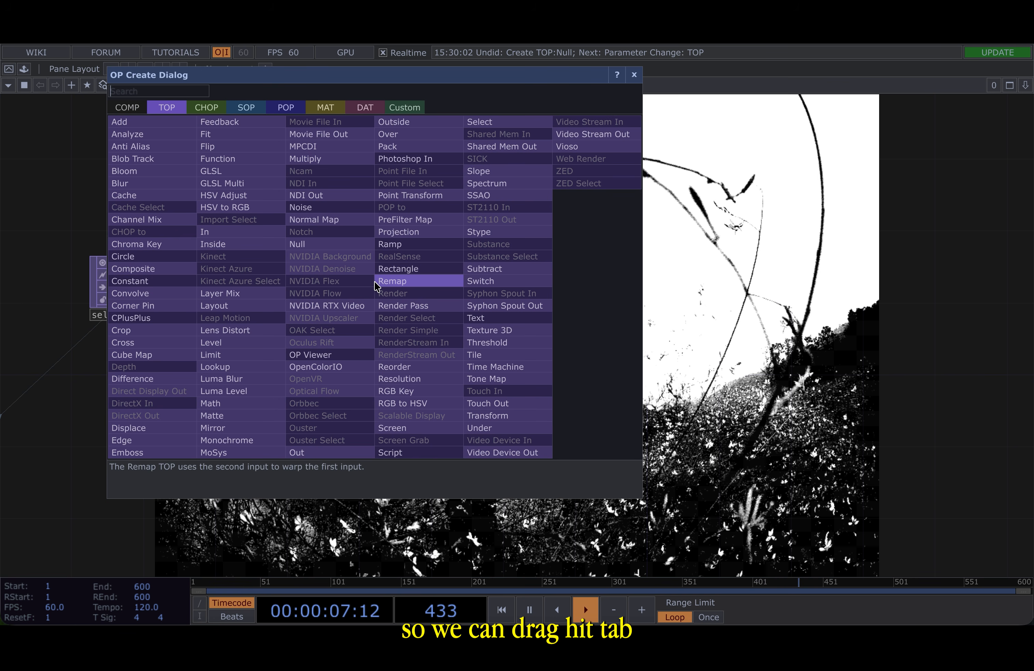
{"action": "left_click", "coordinate": [277, 381]}
{"action": "left_click", "coordinate": [345, 288]}
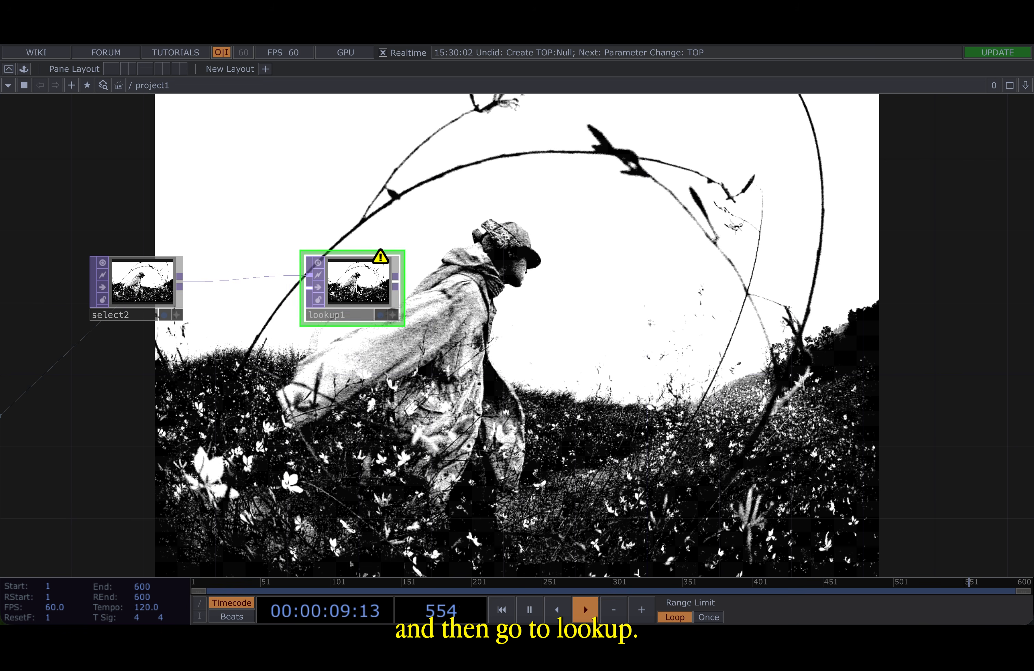
- Add a Ramp TOP and wire it into lookup1's second input
{"action": "middle_click", "coordinate": [379, 258]}
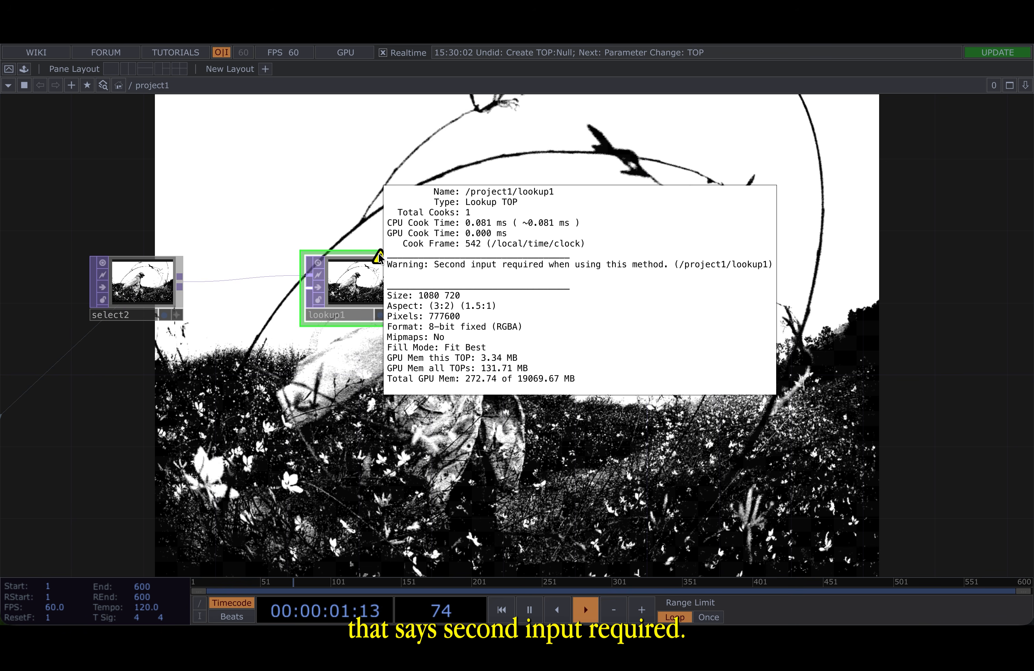
{"action": "left_click", "coordinate": [316, 237]}
{"action": "left_click_drag", "start_coordinate": [303, 415], "coordinate": [482, 380]}
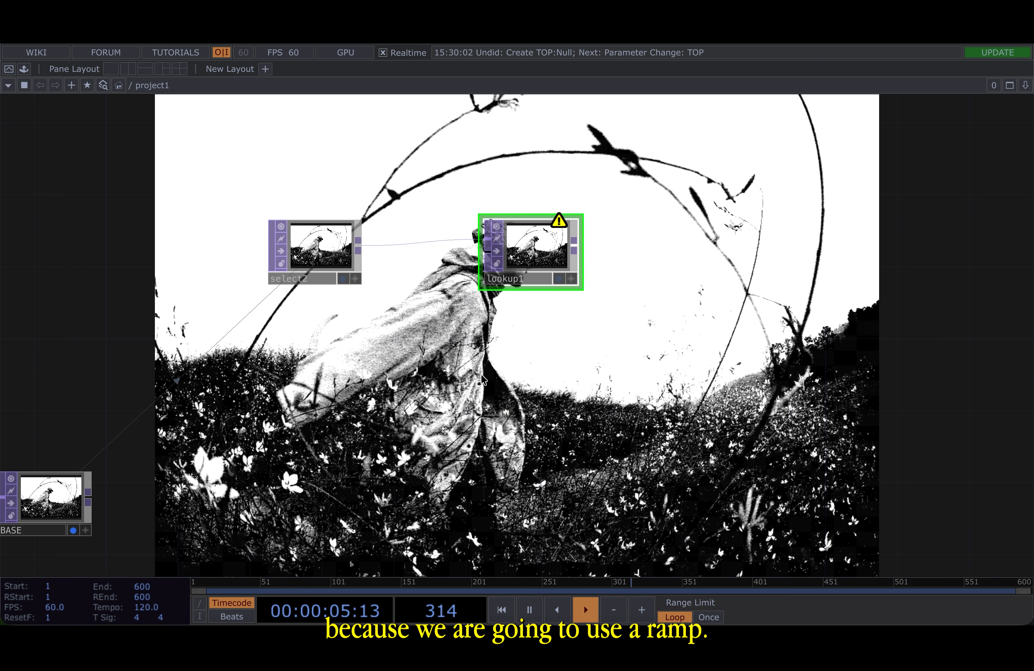
{"action": "key", "text": "Tab"}
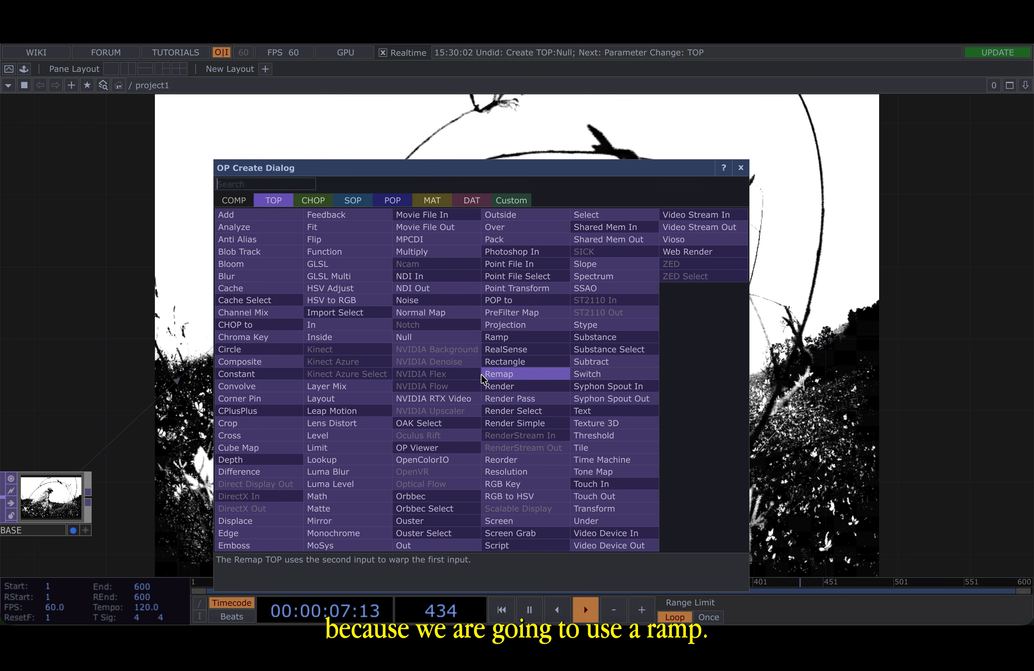
{"action": "left_click", "coordinate": [521, 337]}
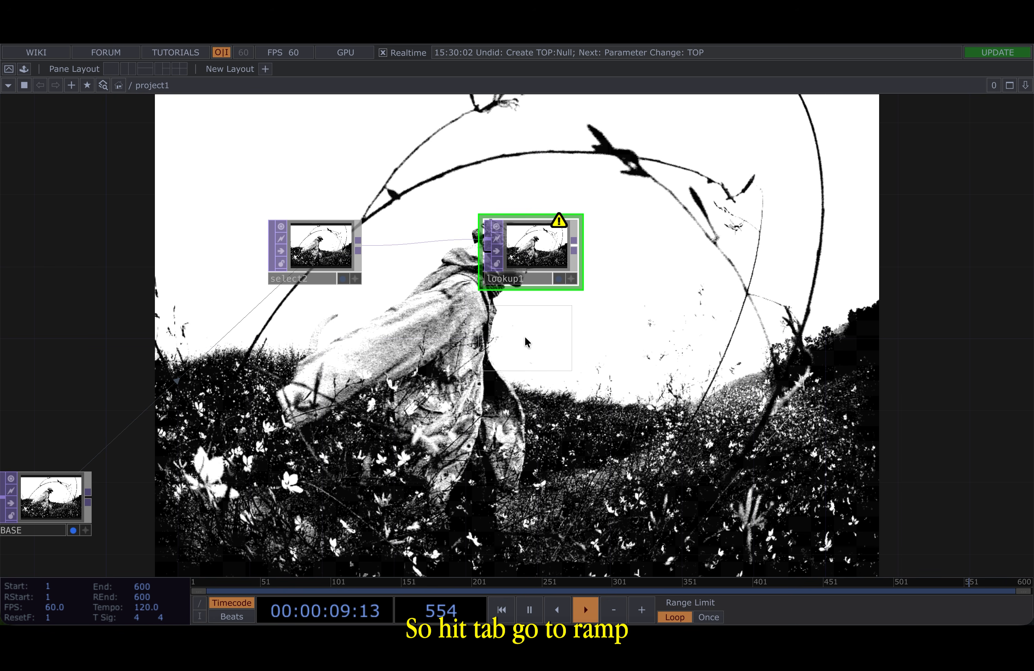
{"action": "left_click", "coordinate": [371, 380]}
{"action": "left_click_drag", "start_coordinate": [358, 373], "coordinate": [485, 252]}
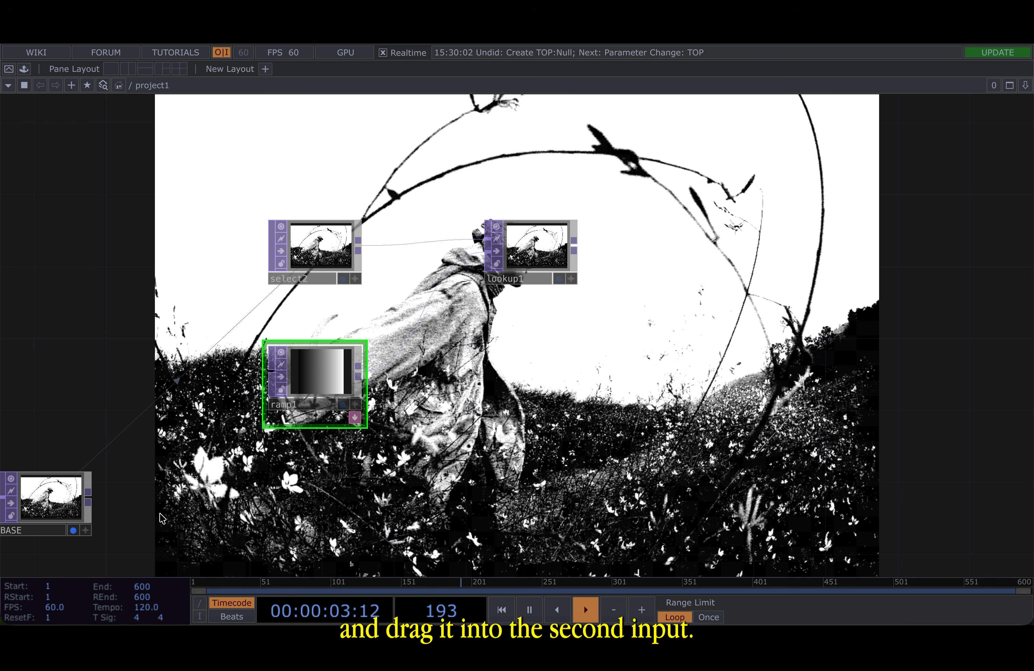
- Append a Null TOP after lookup1 and make it the displayed output
{"action": "left_click", "coordinate": [73, 531]}
{"action": "left_click", "coordinate": [574, 241]}
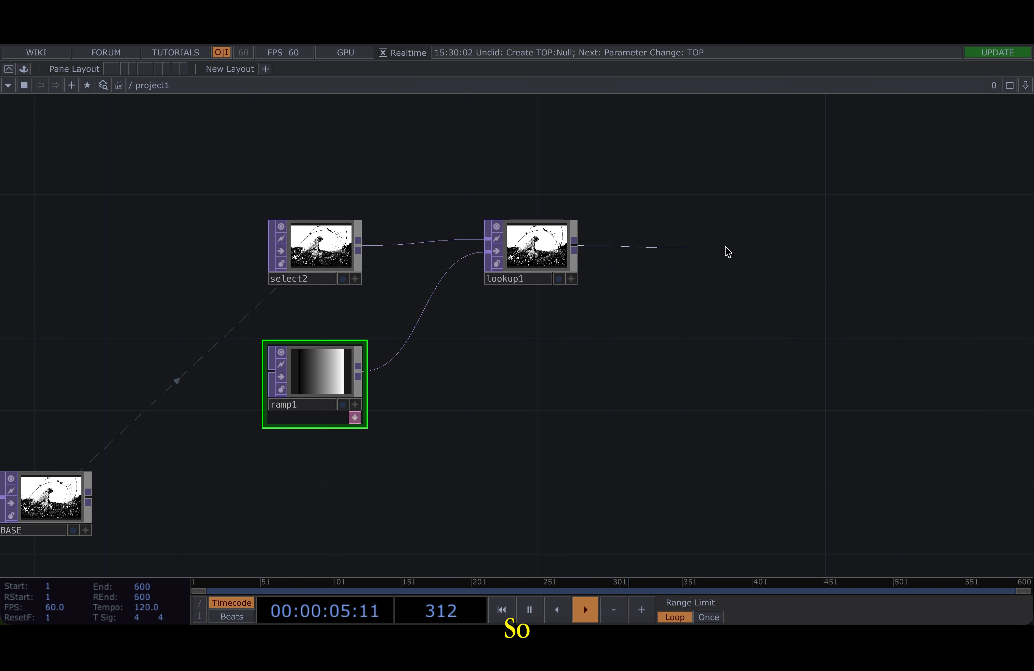
{"action": "left_click", "coordinate": [766, 249]}
{"action": "left_click", "coordinate": [750, 212]}
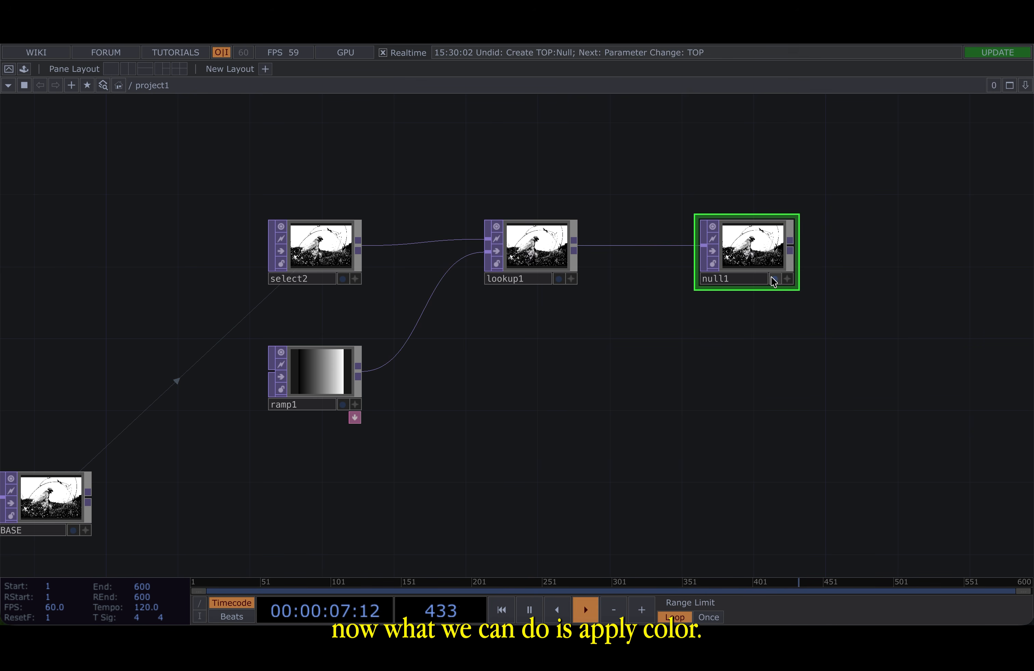
{"action": "left_click", "coordinate": [784, 288]}
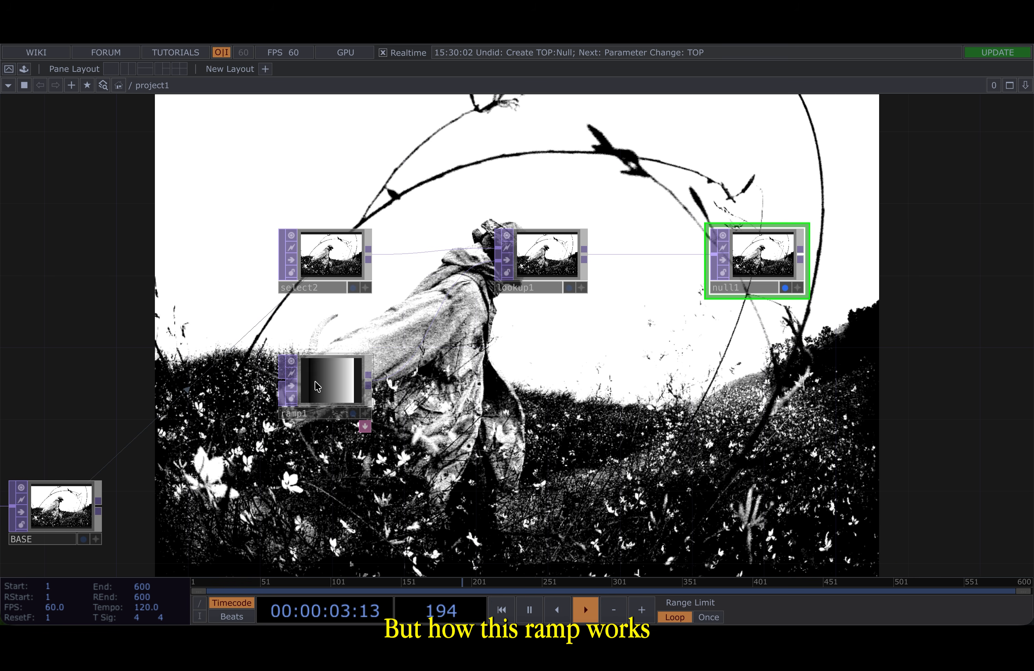
- Examine the ramp1 gradient next to select2 and lookup1
{"action": "scroll", "coordinate": [315, 385], "scroll_direction": "up", "scroll_amount": 5}
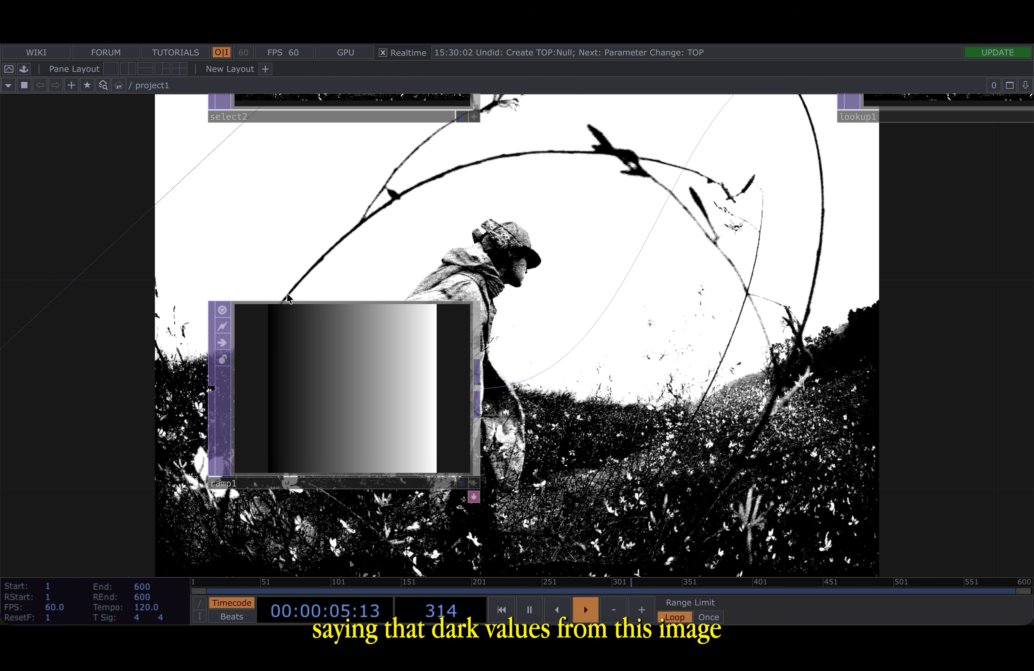
{"action": "left_click_drag", "start_coordinate": [338, 210], "coordinate": [338, 338]}
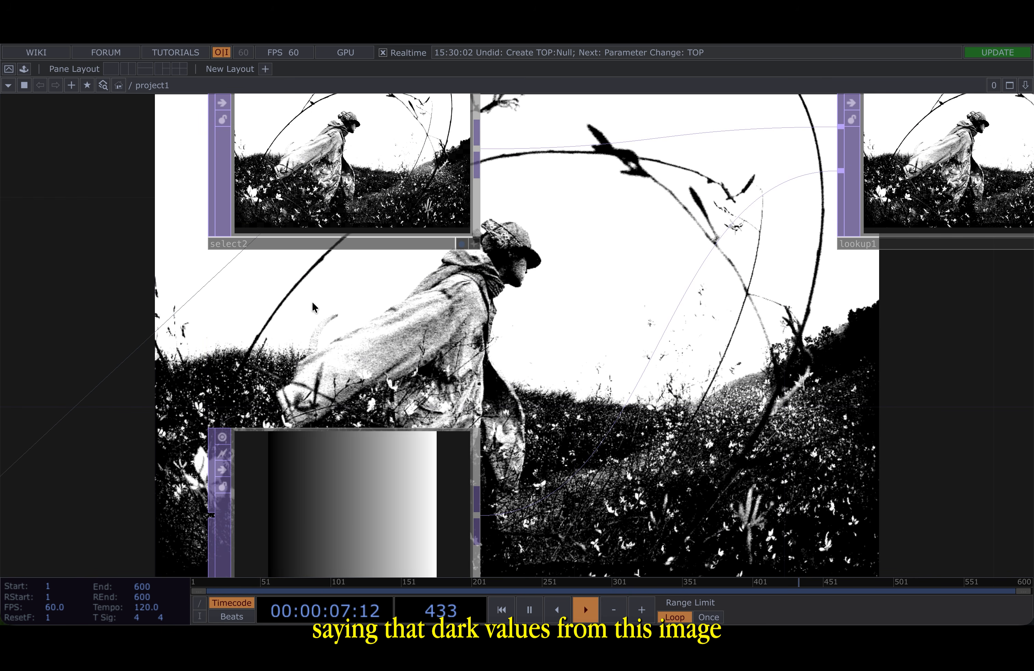
{"action": "left_click_drag", "start_coordinate": [325, 283], "coordinate": [325, 207]}
{"action": "scroll", "coordinate": [318, 210], "scroll_direction": "down", "scroll_amount": 1}
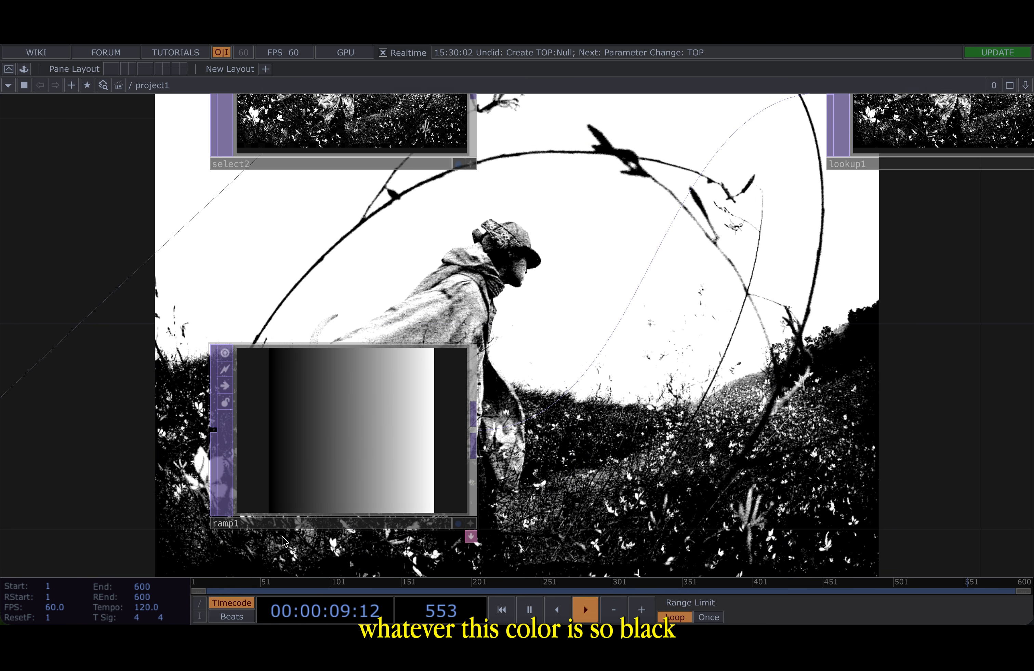
{"action": "mouse_move", "coordinate": [586, 276]}
{"action": "left_mouse_down"}
{"action": "mouse_move", "coordinate": [566, 291]}
{"action": "mouse_move", "coordinate": [568, 404]}
{"action": "mouse_move", "coordinate": [588, 252]}
{"action": "left_mouse_up"}
{"action": "scroll", "coordinate": [564, 312], "scroll_direction": "down", "scroll_amount": 2}
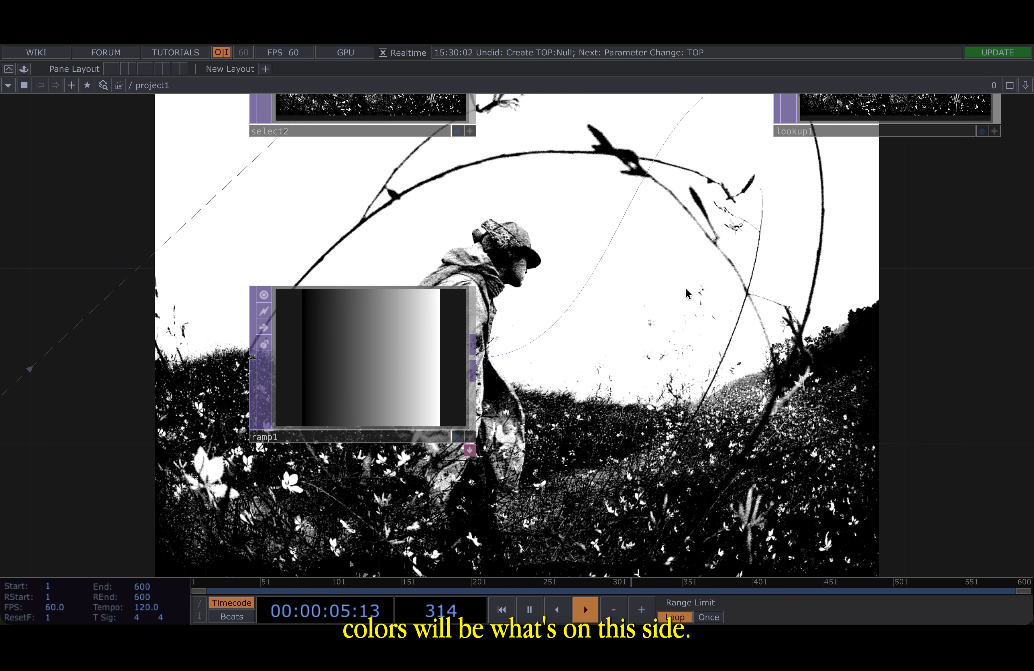
- Set ramp1's dark key colour to a blue with Hue 200, Sat 0.692 and Value 0.427
{"action": "key", "text": "p"}
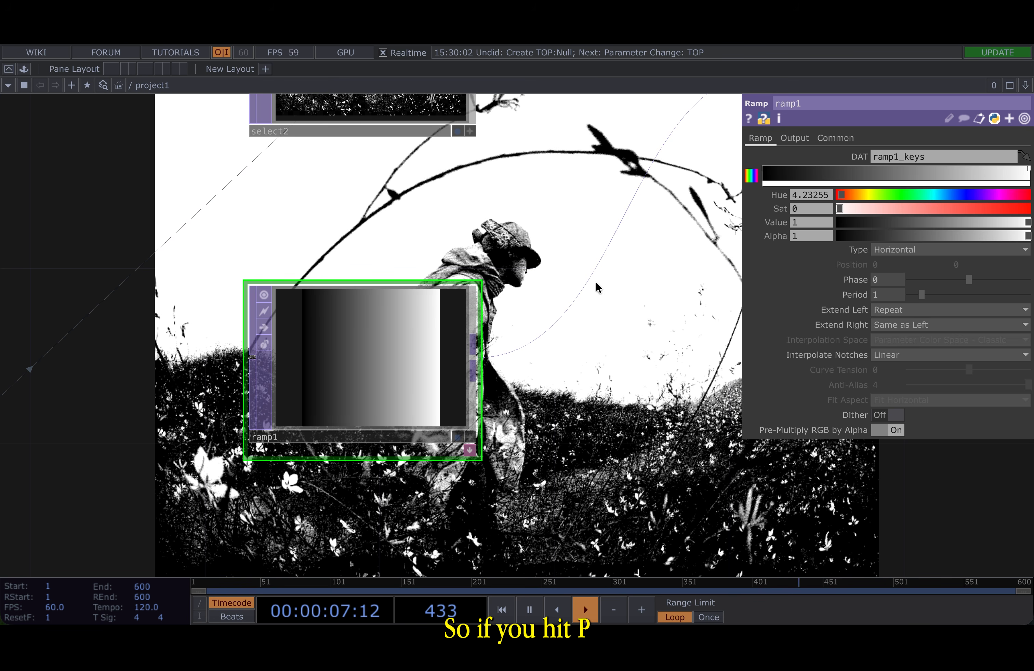
{"action": "left_click", "coordinate": [764, 170]}
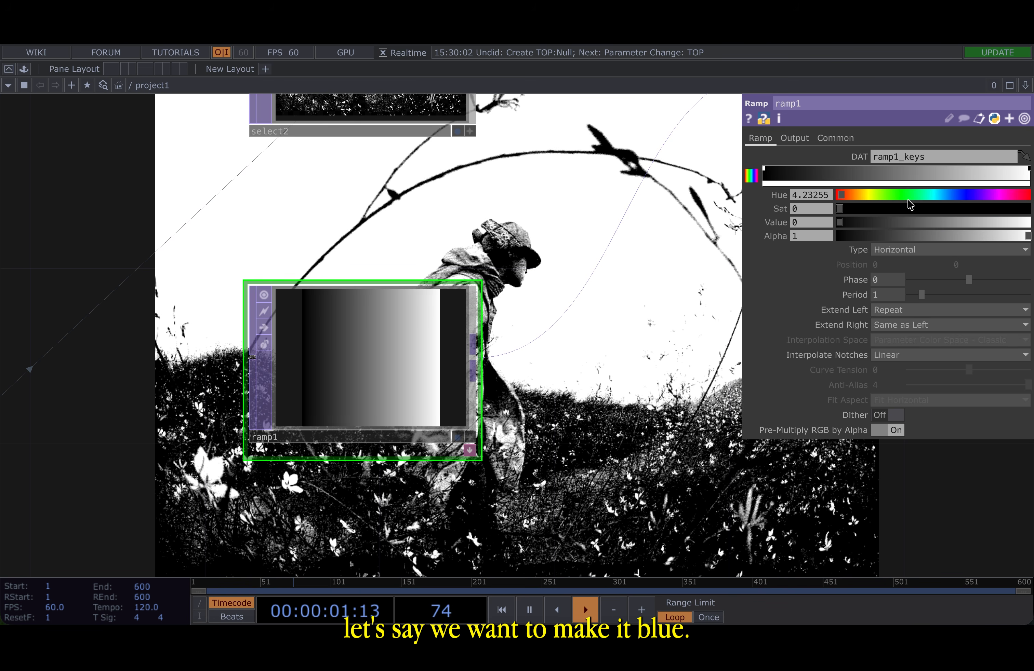
{"action": "left_click", "coordinate": [931, 196]}
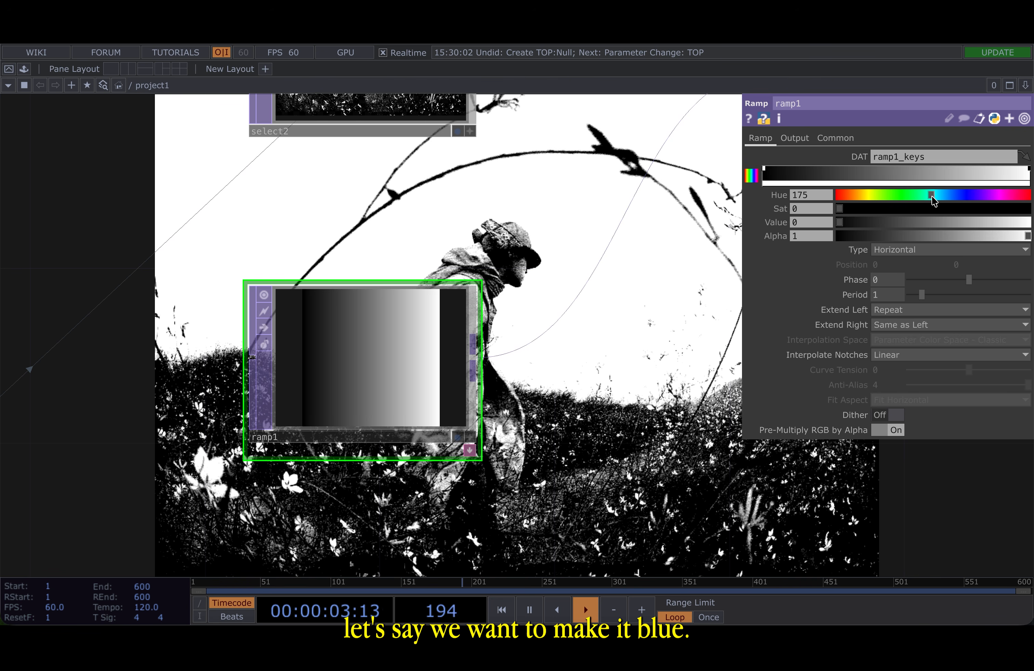
{"action": "left_click", "coordinate": [944, 196]}
{"action": "left_click_drag", "start_coordinate": [881, 225], "coordinate": [1010, 223]}
{"action": "left_click_drag", "start_coordinate": [924, 209], "coordinate": [973, 210]}
{"action": "left_click_drag", "start_coordinate": [546, 315], "coordinate": [478, 320]}
{"action": "left_click", "coordinate": [920, 222]}
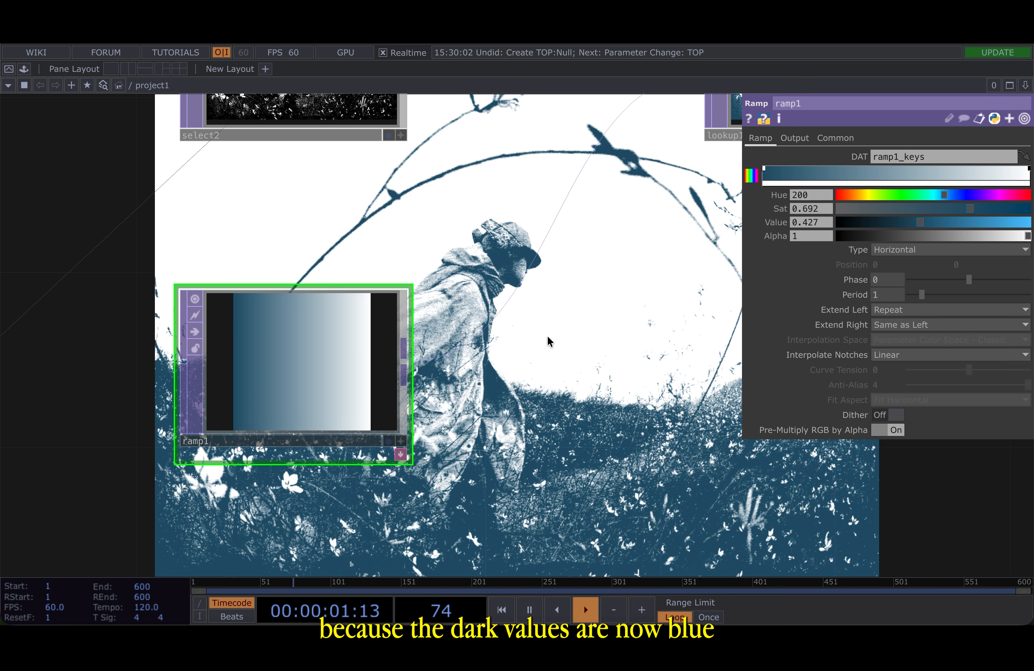
{"action": "scroll", "coordinate": [548, 335], "scroll_direction": "down", "scroll_amount": 3}
{"action": "left_click_drag", "start_coordinate": [541, 252], "coordinate": [436, 304]}
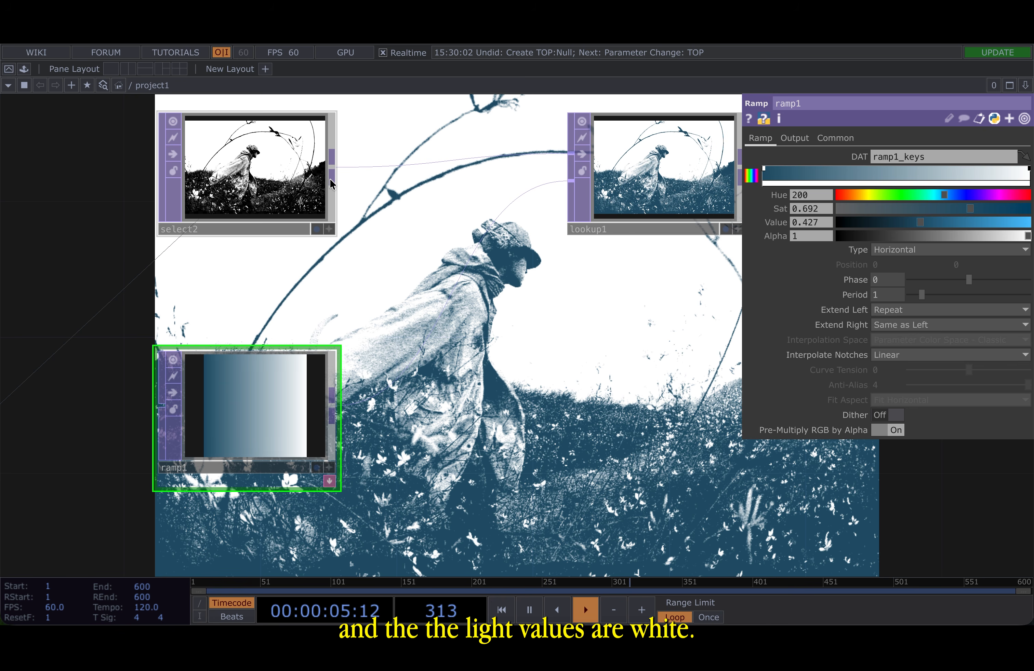
- Add a Flip TOP beside ramp1 with Flip X turned on
{"action": "left_click_drag", "start_coordinate": [384, 349], "coordinate": [383, 295]}
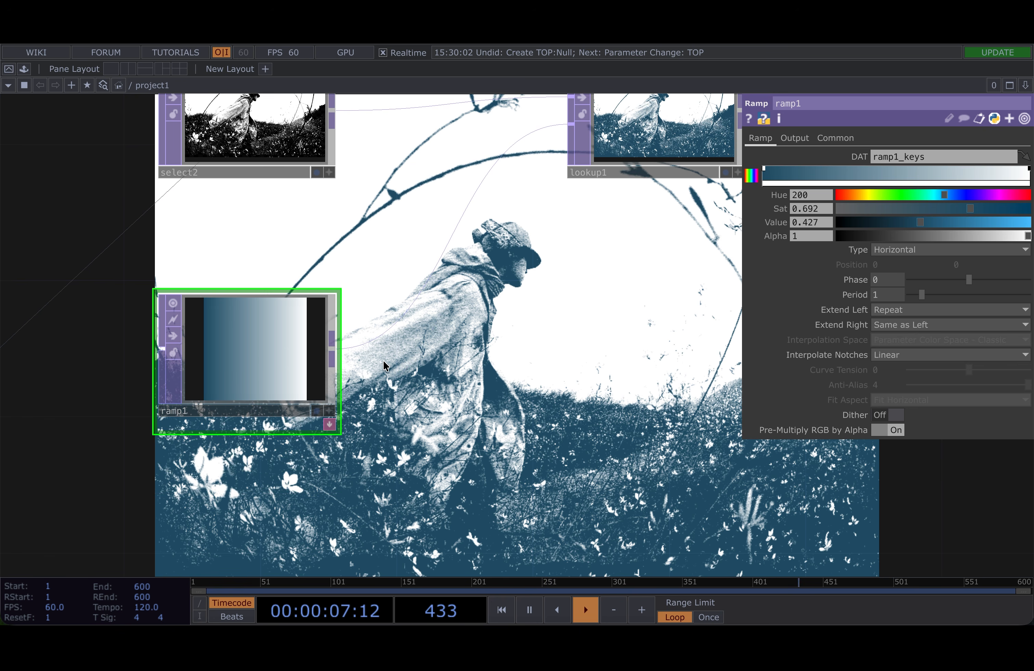
{"action": "scroll", "coordinate": [392, 354], "scroll_direction": "down", "scroll_amount": 2}
{"action": "key", "text": "Tab"}
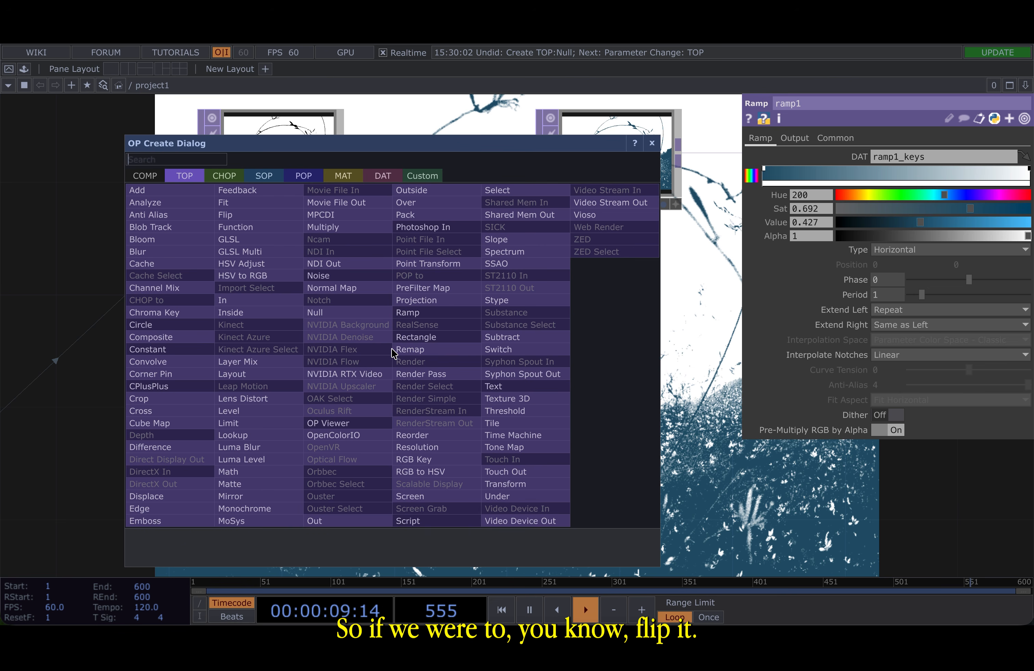
{"action": "left_click", "coordinate": [276, 213]}
{"action": "left_click", "coordinate": [496, 384]}
{"action": "left_click", "coordinate": [898, 156]}
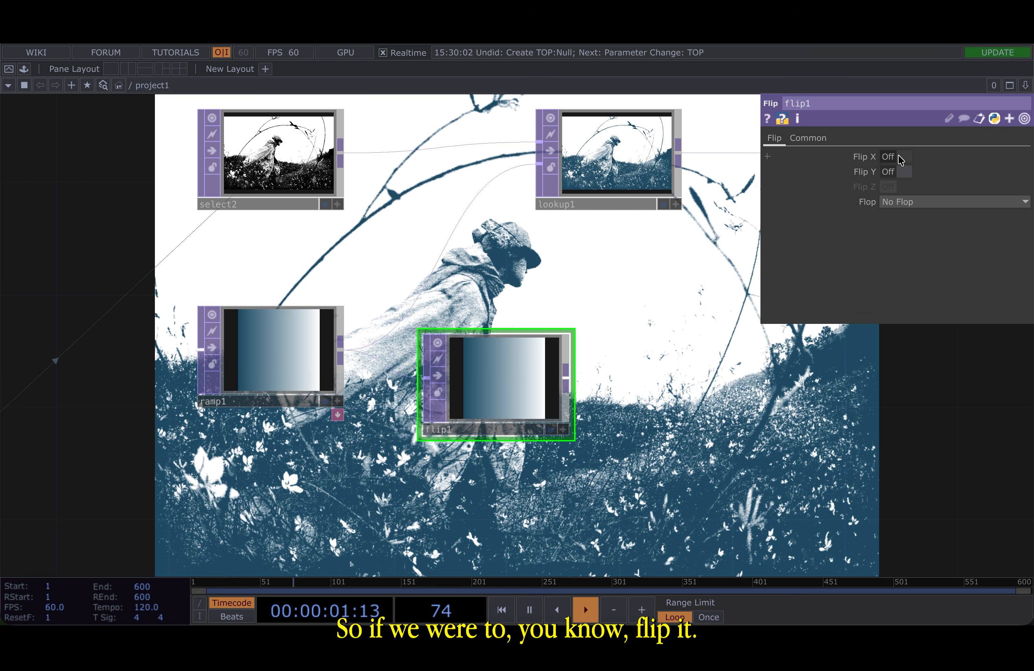
- Connect flip1 into lookup1's second input to invert the colouring
{"action": "scroll", "coordinate": [512, 360], "scroll_direction": "up", "scroll_amount": 2}
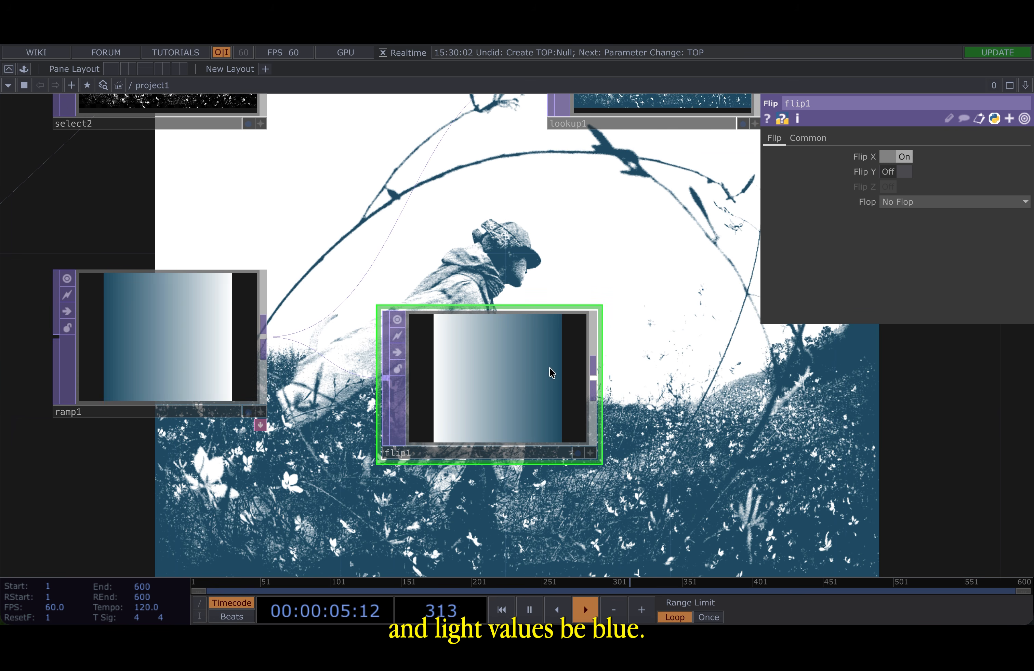
{"action": "scroll", "coordinate": [593, 364], "scroll_direction": "down", "scroll_amount": 2}
{"action": "left_click", "coordinate": [590, 372]}
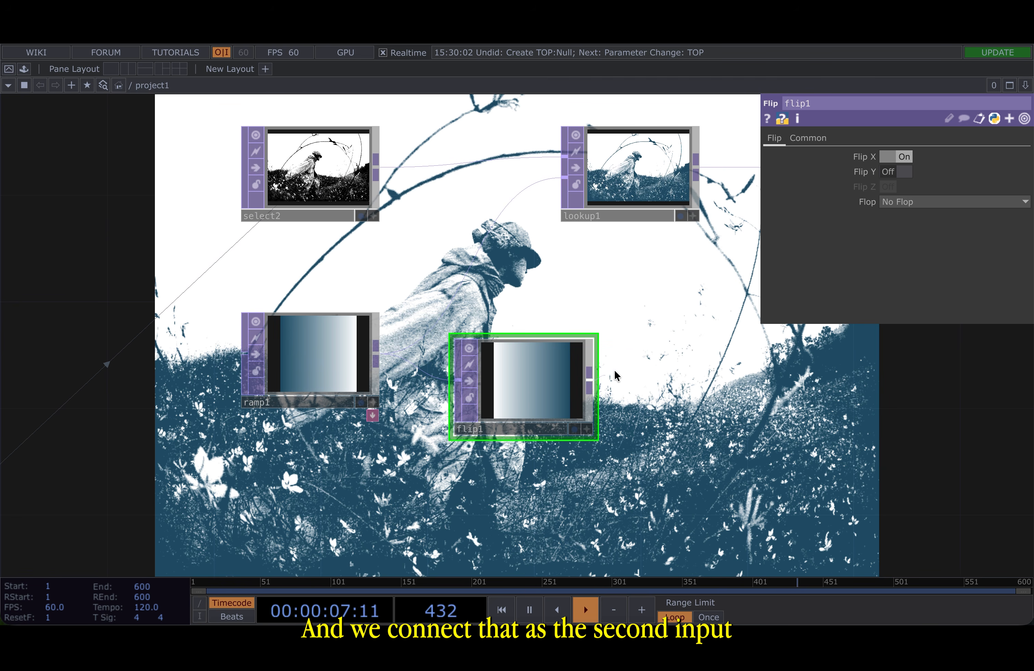
{"action": "left_click", "coordinate": [564, 177]}
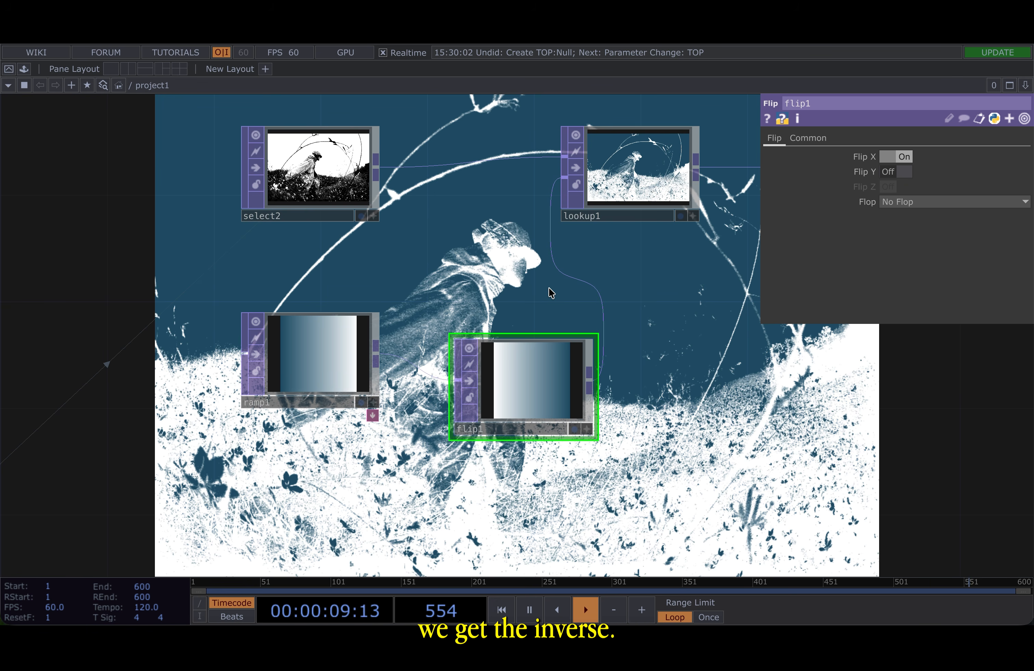
- Undo the flip1 connection and delete flip1
{"action": "left_click_drag", "start_coordinate": [548, 292], "coordinate": [509, 321]}
{"action": "key", "text": "ctrl+z"}
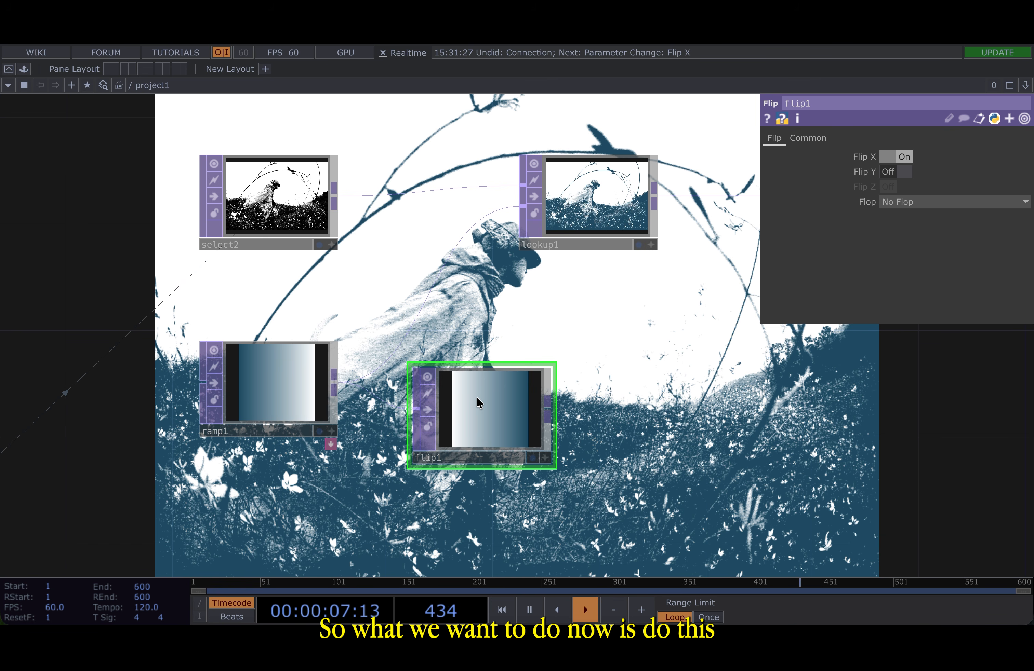
{"action": "key", "text": "Delete"}
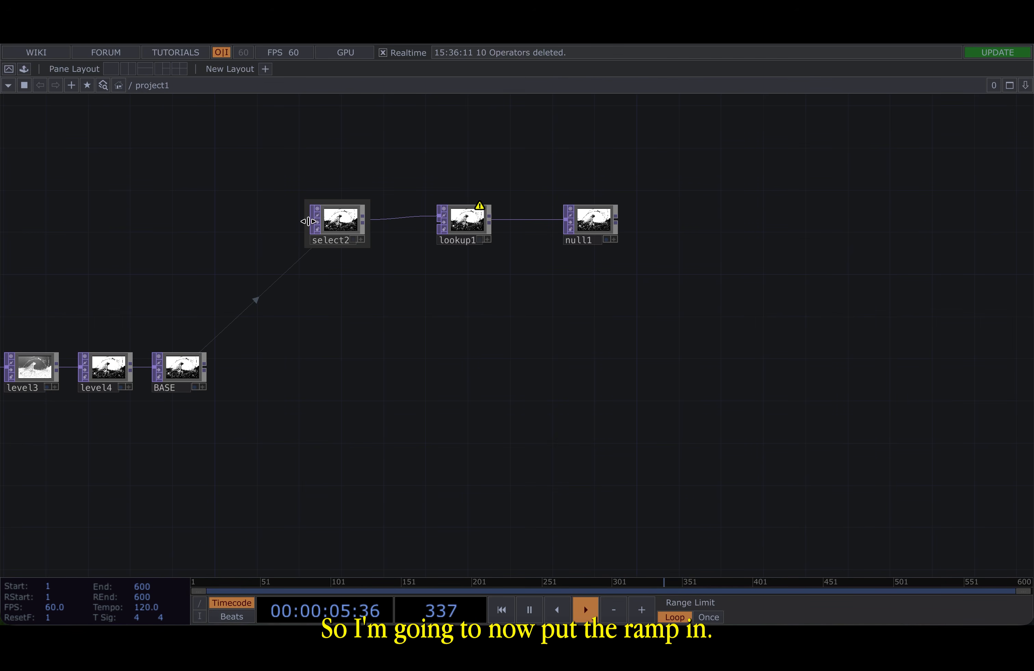
- Add a new Ramp TOP and wire it into lookup1's second input
{"action": "scroll", "coordinate": [307, 224], "scroll_direction": "up", "scroll_amount": 5}
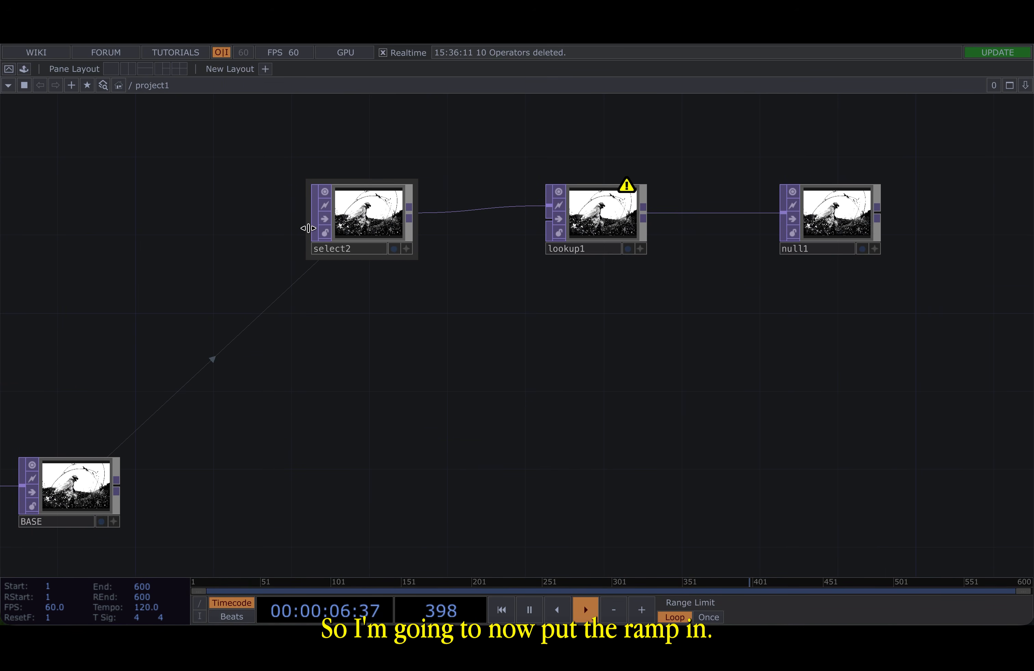
{"action": "key", "text": "Tab"}
{"action": "left_click", "coordinate": [323, 200]}
{"action": "left_click", "coordinate": [361, 327]}
{"action": "key", "text": "p"}
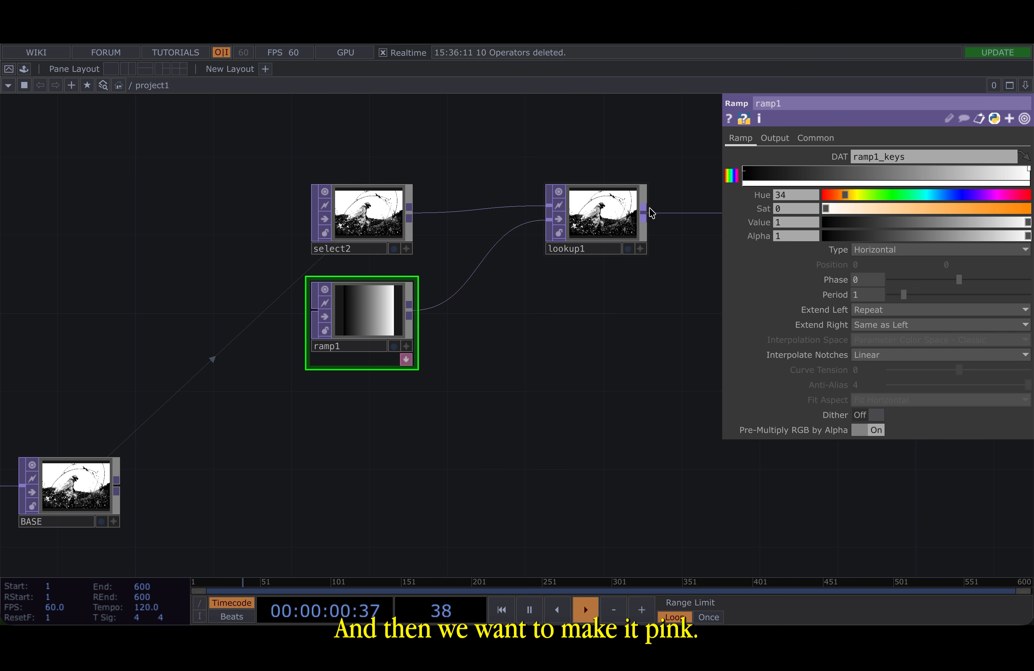
- Set ramp1's dark key colour to pink with Hue 300, Sat 0.234 and Value 1
{"action": "scroll", "coordinate": [648, 195], "scroll_direction": "up", "scroll_amount": 4}
{"action": "left_click", "coordinate": [743, 169]}
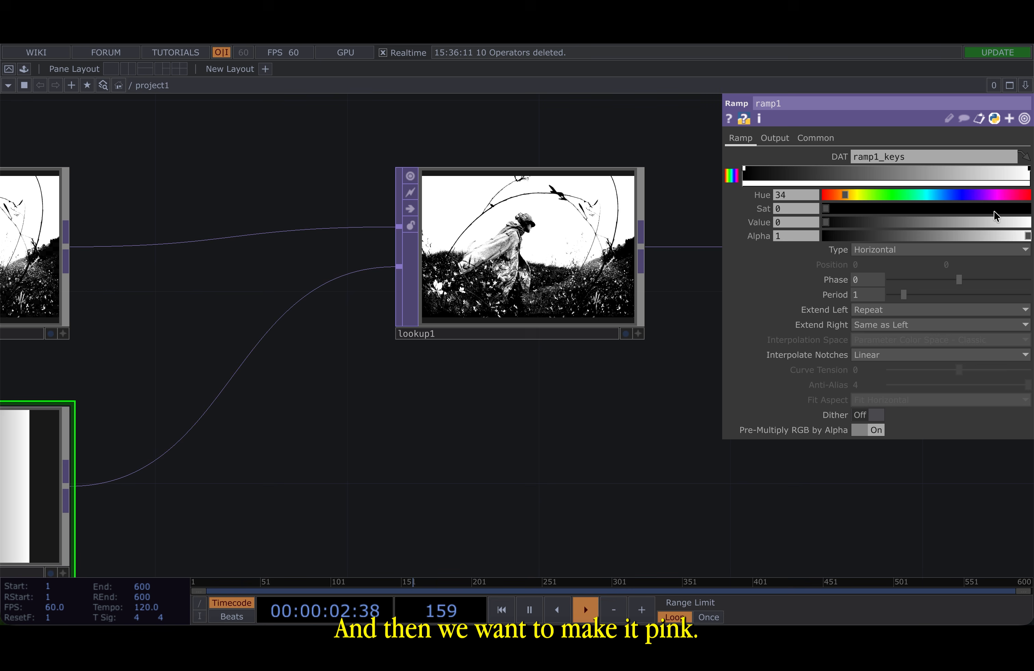
{"action": "left_click", "coordinate": [995, 195]}
{"action": "left_click", "coordinate": [1027, 222]}
{"action": "left_click_drag", "start_coordinate": [949, 211], "coordinate": [876, 227]}
- Arrange select2, ramp1, lookup1 and null1 into a compact group next to BASE
{"action": "scroll", "coordinate": [565, 240], "scroll_direction": "up", "scroll_amount": 2}
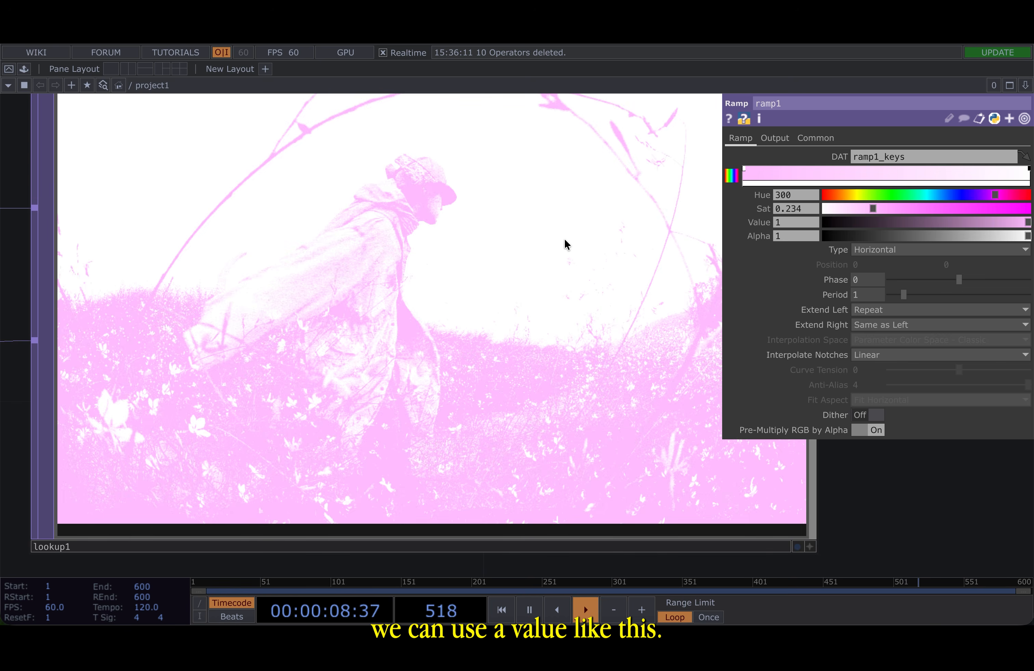
{"action": "scroll", "coordinate": [522, 353], "scroll_direction": "down", "scroll_amount": 5}
{"action": "scroll", "coordinate": [522, 351], "scroll_direction": "down", "scroll_amount": 3}
{"action": "left_click_drag", "start_coordinate": [399, 348], "coordinate": [283, 262]}
{"action": "left_click_drag", "start_coordinate": [411, 319], "coordinate": [247, 337]}
{"action": "scroll", "coordinate": [245, 338], "scroll_direction": "down", "scroll_amount": 4}
{"action": "left_click", "coordinate": [403, 264]}
{"action": "left_click_drag", "start_coordinate": [377, 358], "coordinate": [528, 361]}
{"action": "scroll", "coordinate": [527, 361], "scroll_direction": "down", "scroll_amount": 3}
{"action": "left_click_drag", "start_coordinate": [534, 440], "coordinate": [567, 417]}
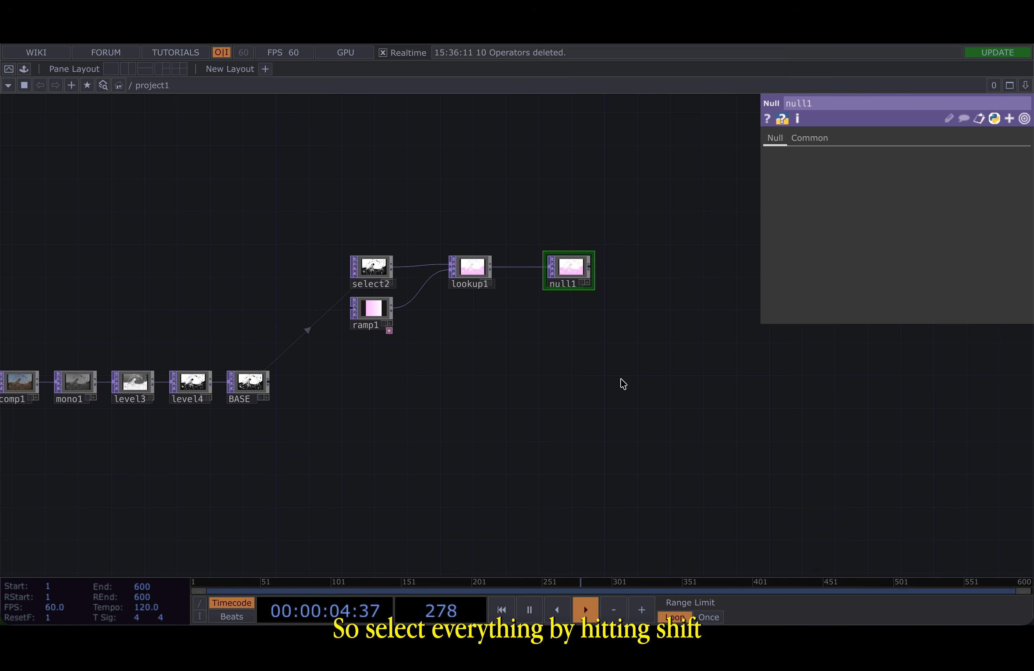
- Duplicate the select2, ramp1, lookup1 and null1 branch twice below the original
{"action": "left_click_drag", "start_coordinate": [608, 386], "coordinate": [367, 238], "text": "shift"}
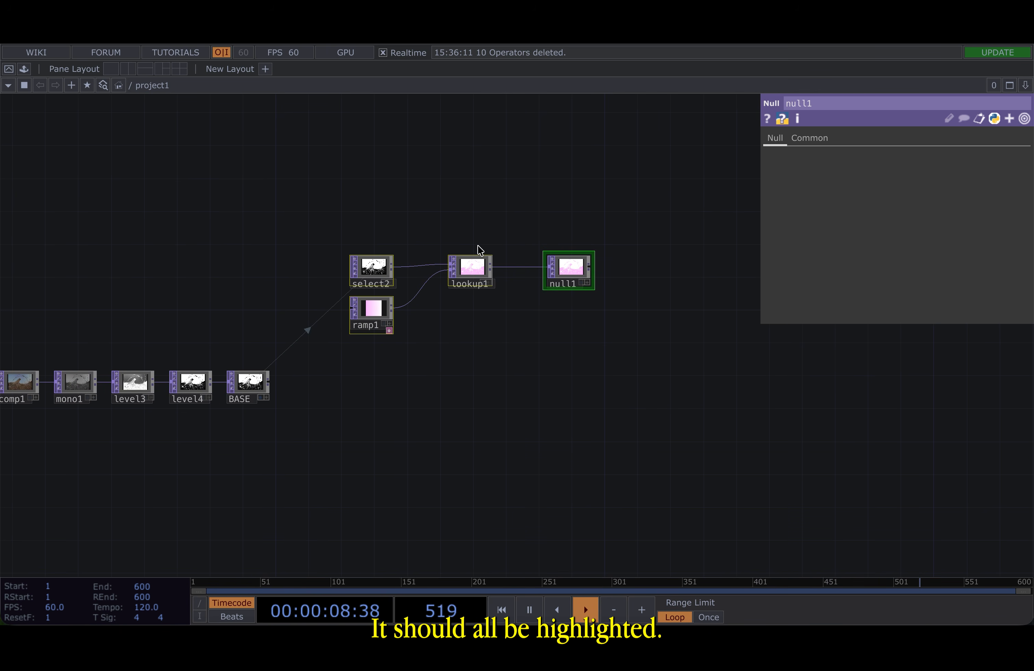
{"action": "scroll", "coordinate": [478, 246], "scroll_direction": "up", "scroll_amount": 2}
{"action": "scroll", "coordinate": [478, 246], "scroll_direction": "down", "scroll_amount": 4}
{"action": "key", "text": "super+c"}
{"action": "left_click_drag", "start_coordinate": [480, 397], "coordinate": [490, 243]}
{"action": "key", "text": "super+v"}
{"action": "left_click_drag", "start_coordinate": [462, 352], "coordinate": [378, 223]}
{"action": "key", "text": "super+v"}
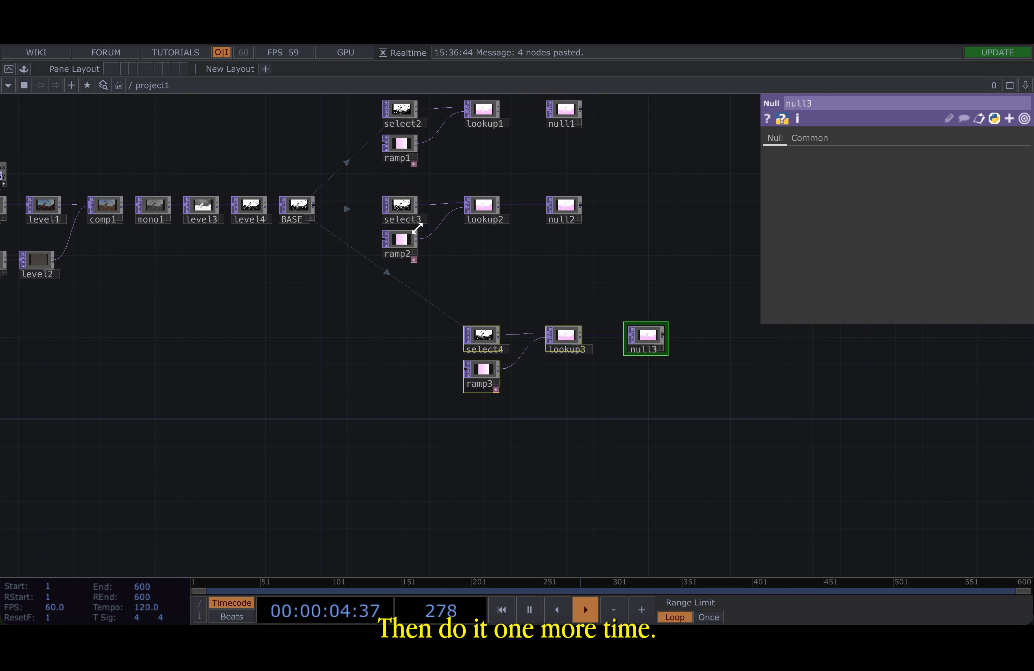
{"action": "left_click_drag", "start_coordinate": [482, 347], "coordinate": [400, 325]}
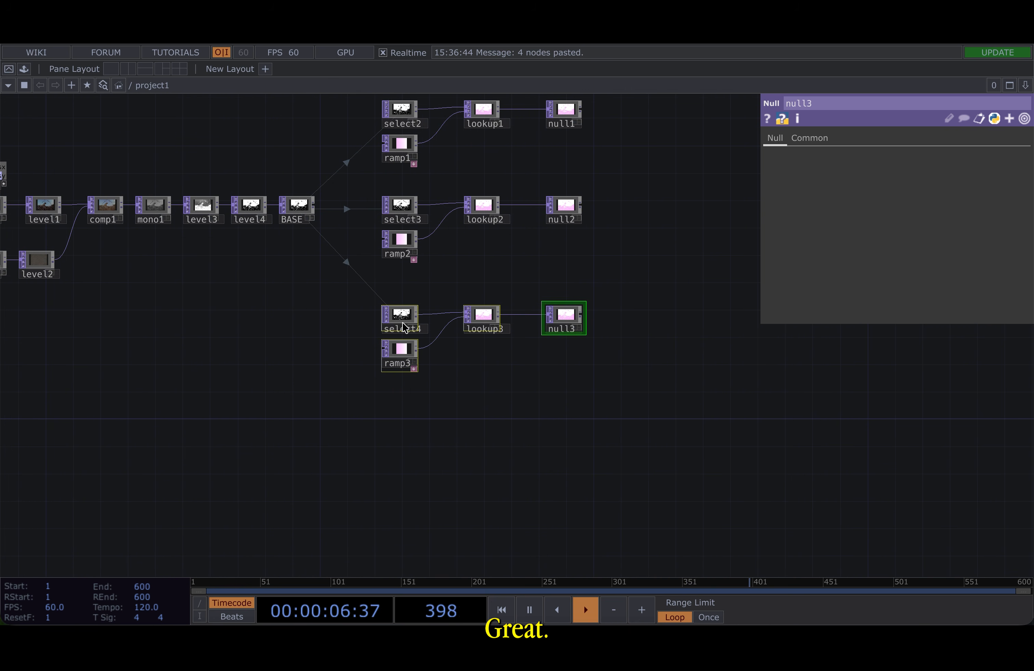
- Set ramp2's dark key colour to light blue with Hue 205, Sat 0.522 and Value 1
{"action": "left_click", "coordinate": [466, 251]}
{"action": "scroll", "coordinate": [423, 197], "scroll_direction": "up", "scroll_amount": 5}
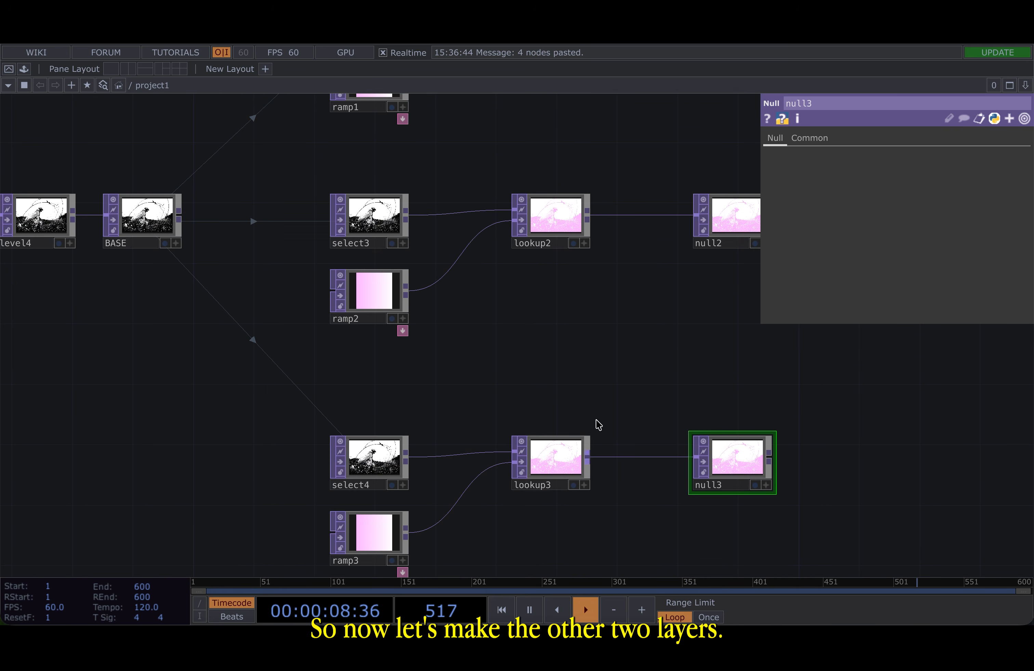
{"action": "left_click", "coordinate": [378, 288]}
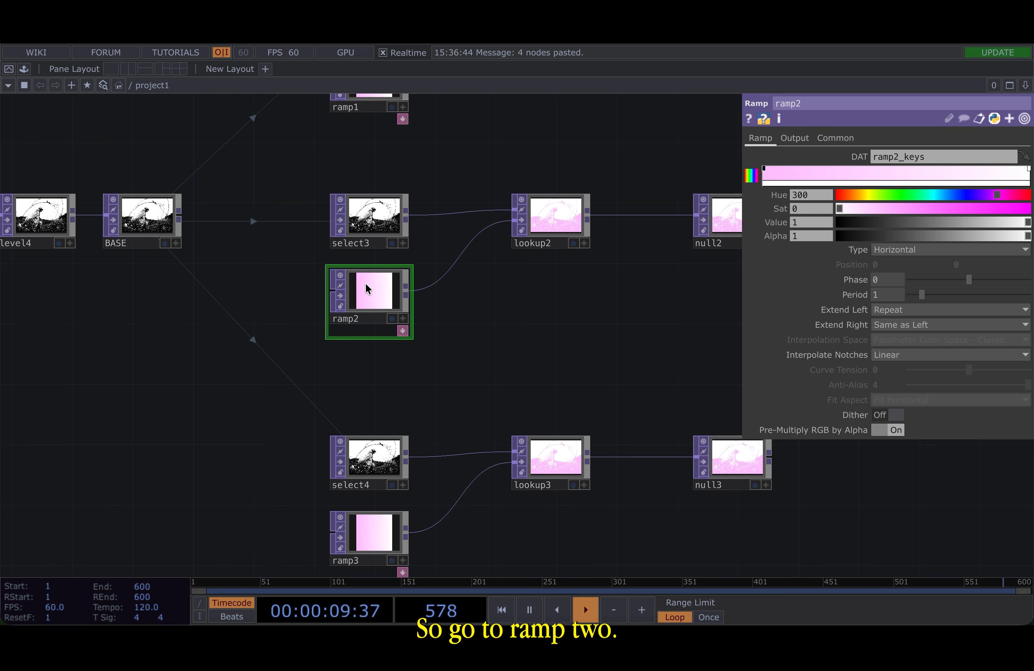
{"action": "left_click", "coordinate": [765, 169]}
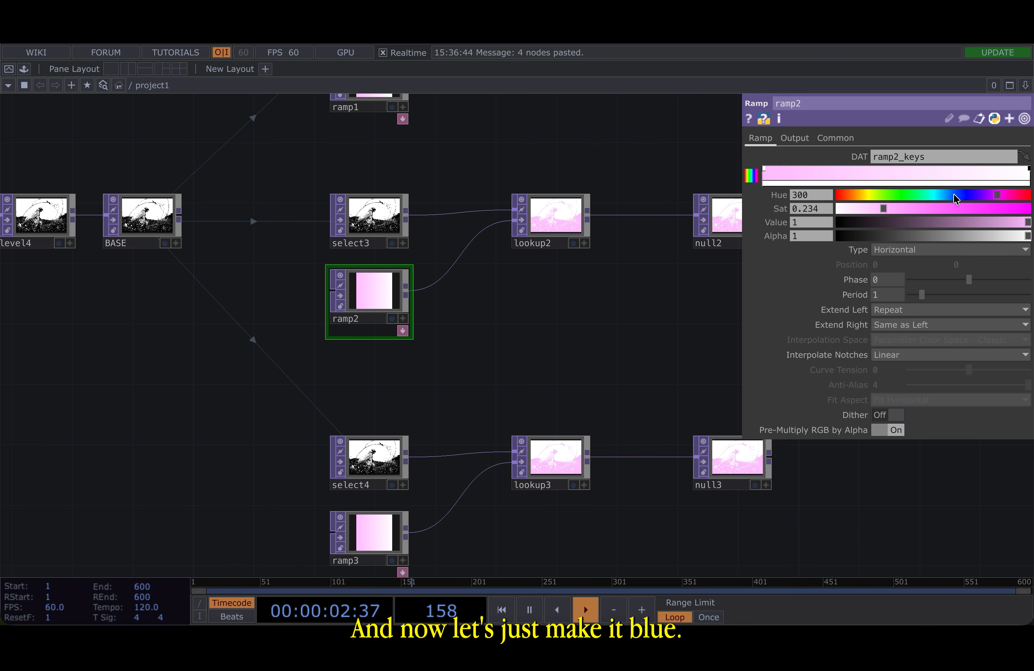
{"action": "left_click", "coordinate": [937, 205]}
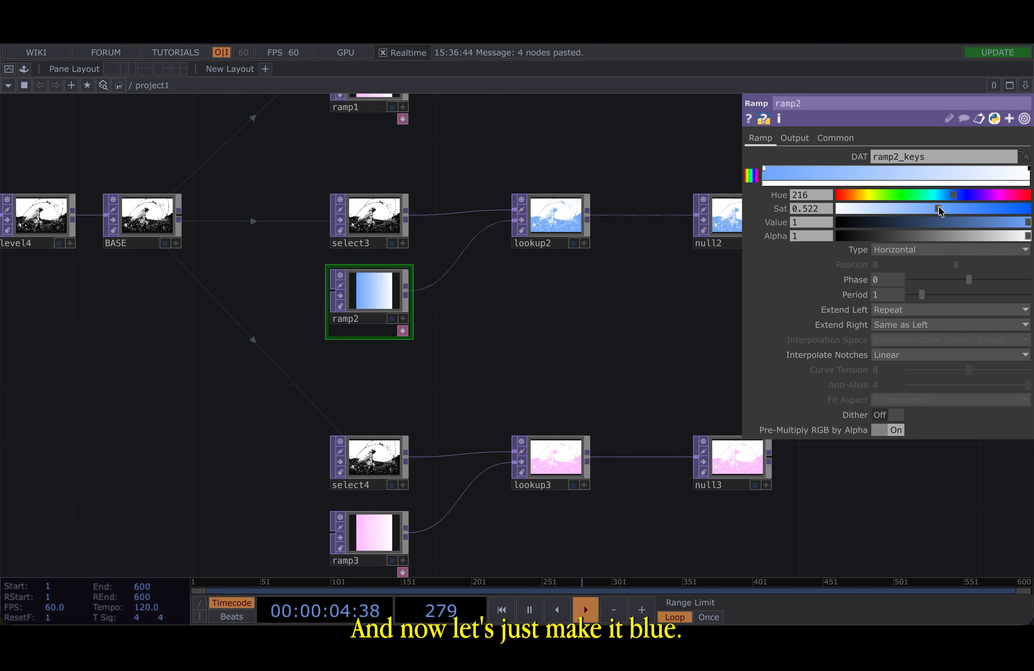
{"action": "left_click_drag", "start_coordinate": [947, 200], "coordinate": [946, 199]}
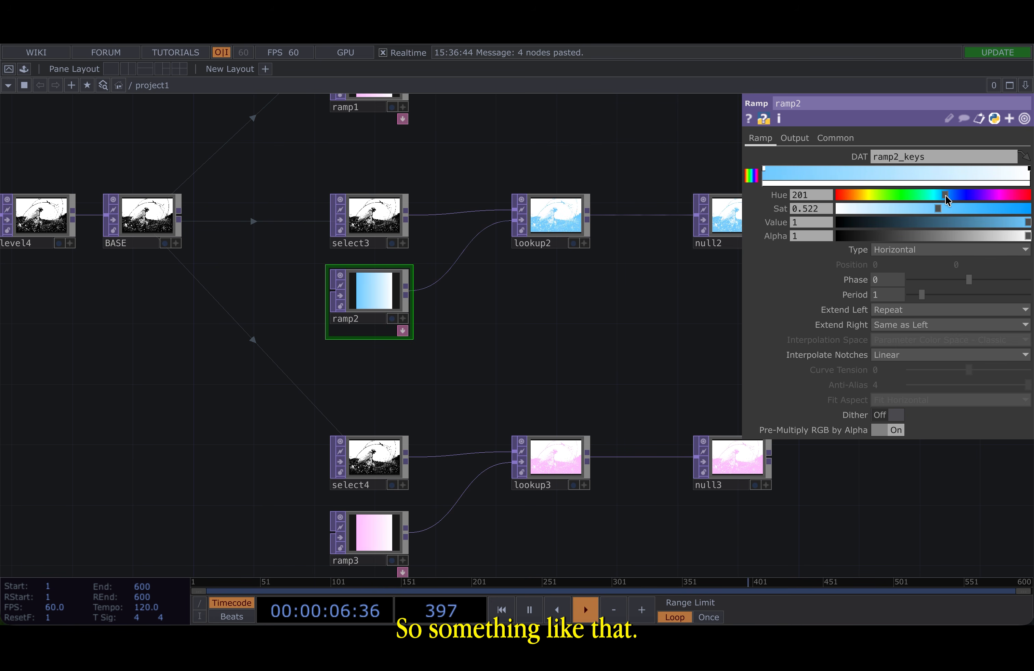
{"action": "left_click_drag", "start_coordinate": [545, 330], "coordinate": [389, 330]}
{"action": "scroll", "coordinate": [586, 227], "scroll_direction": "up", "scroll_amount": 10}
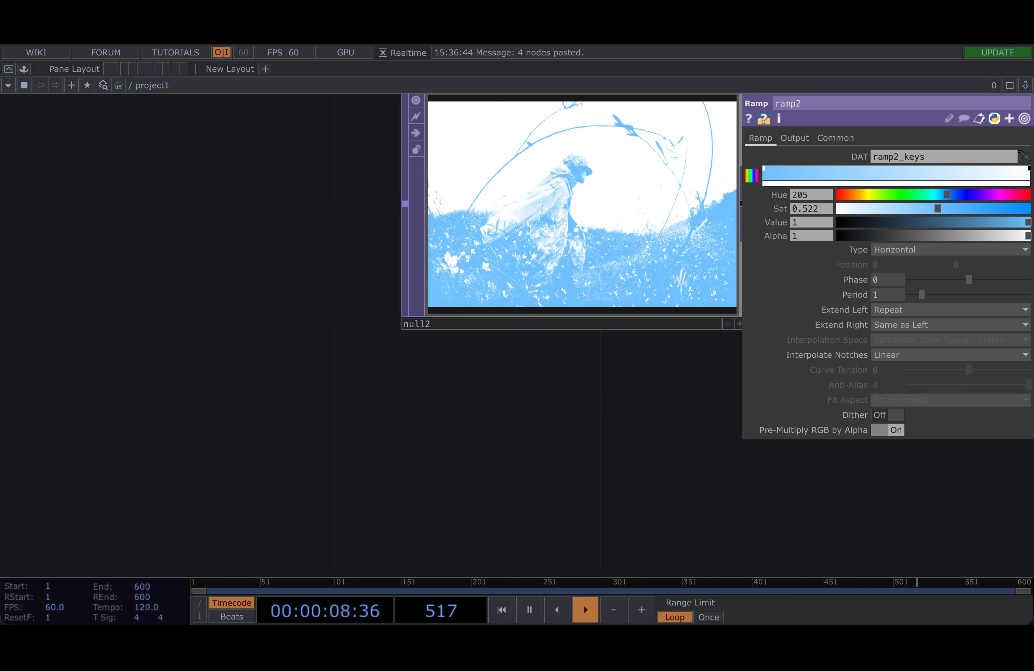
{"action": "scroll", "coordinate": [378, 328], "scroll_direction": "down", "scroll_amount": 10}
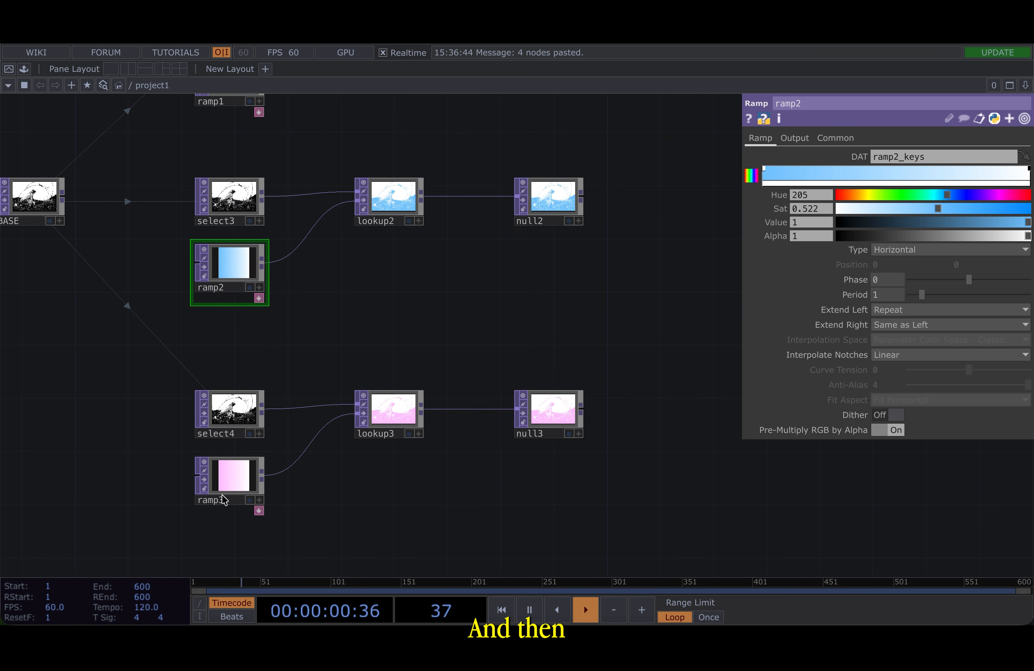
- Try colouring ramp3's dark key orange with Hue 38 and Sat 0.503
{"action": "left_click", "coordinate": [224, 491]}
{"action": "left_click", "coordinate": [861, 197]}
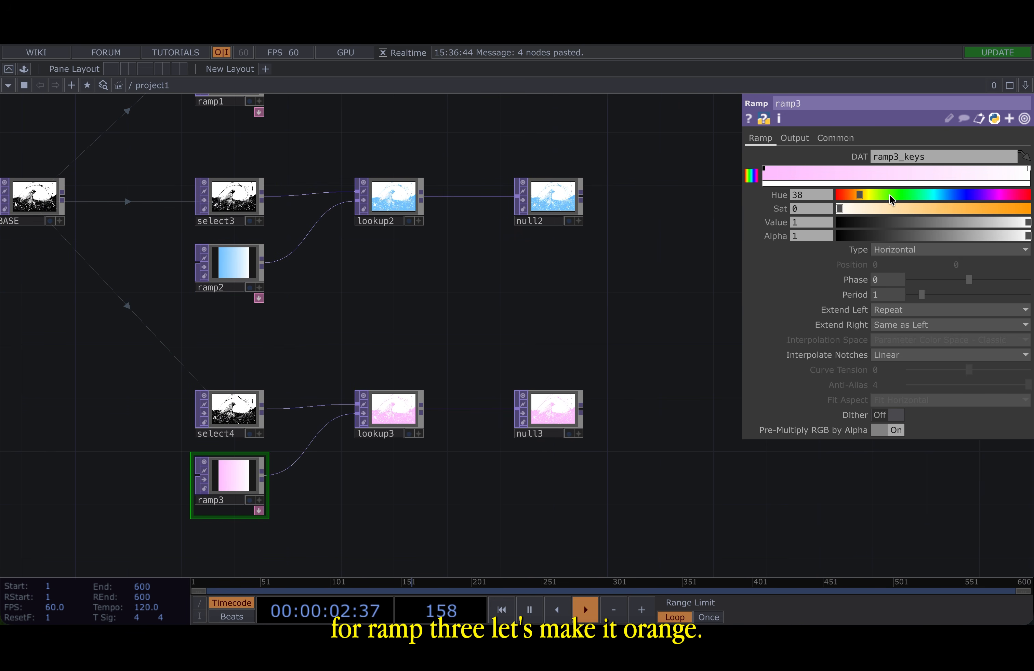
{"action": "left_click", "coordinate": [928, 209]}
{"action": "left_click_drag", "start_coordinate": [928, 209], "coordinate": [935, 208]}
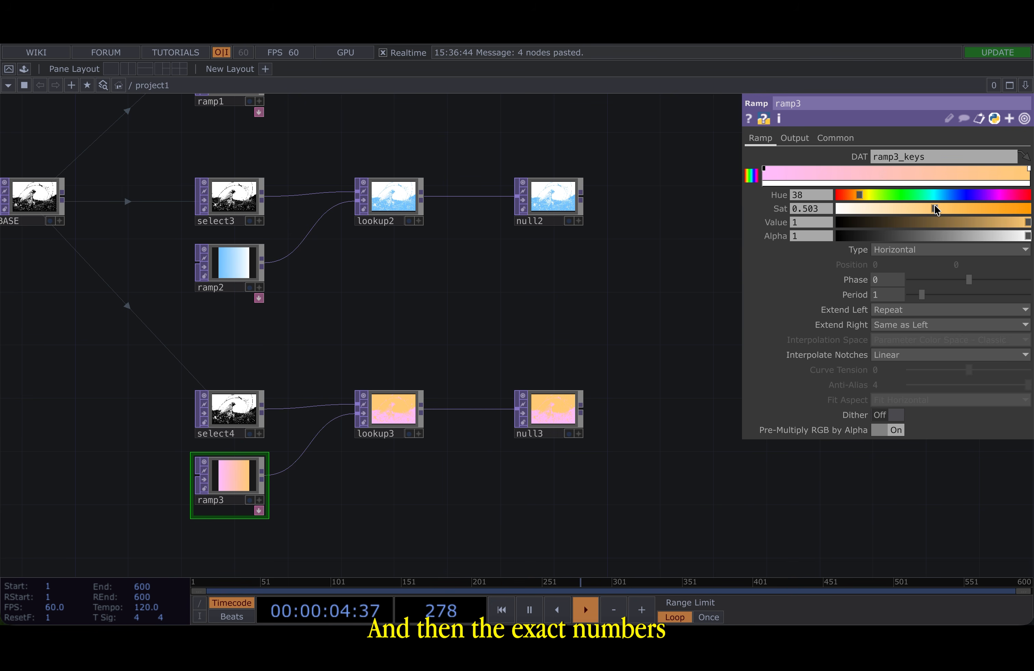
- Replace ramp3 with a new Ramp TOP and try raising its key saturation
{"action": "key", "text": "Delete"}
{"action": "key", "text": "Tab"}
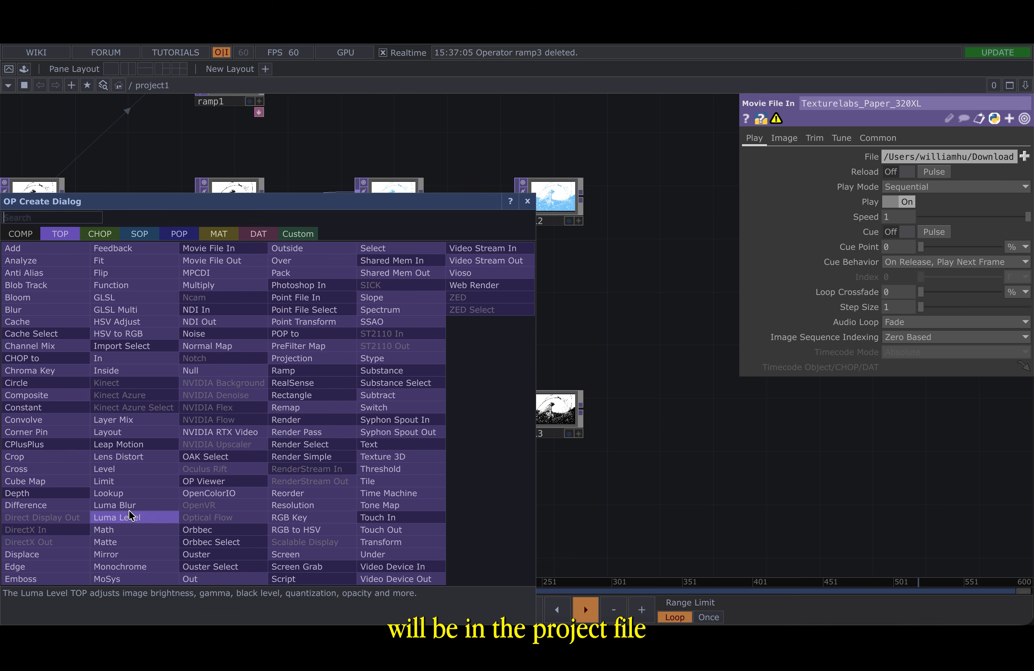
{"action": "left_click", "coordinate": [325, 370]}
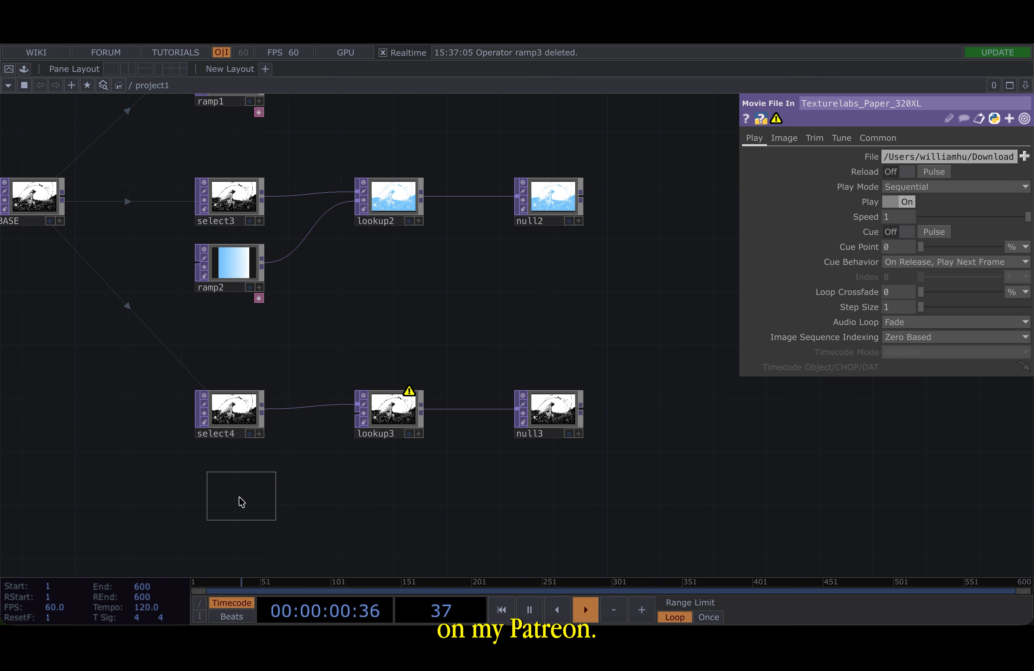
{"action": "left_click", "coordinate": [231, 498]}
{"action": "left_click_drag", "start_coordinate": [452, 306], "coordinate": [536, 226]}
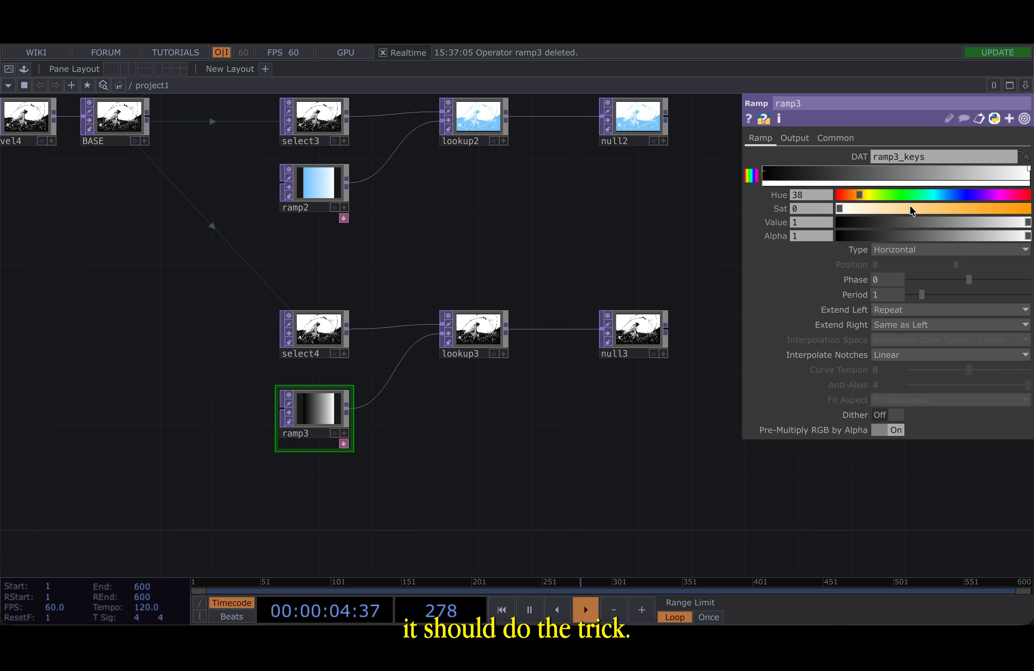
{"action": "left_click_drag", "start_coordinate": [914, 211], "coordinate": [960, 211]}
{"action": "key", "text": "ctrl+z"}
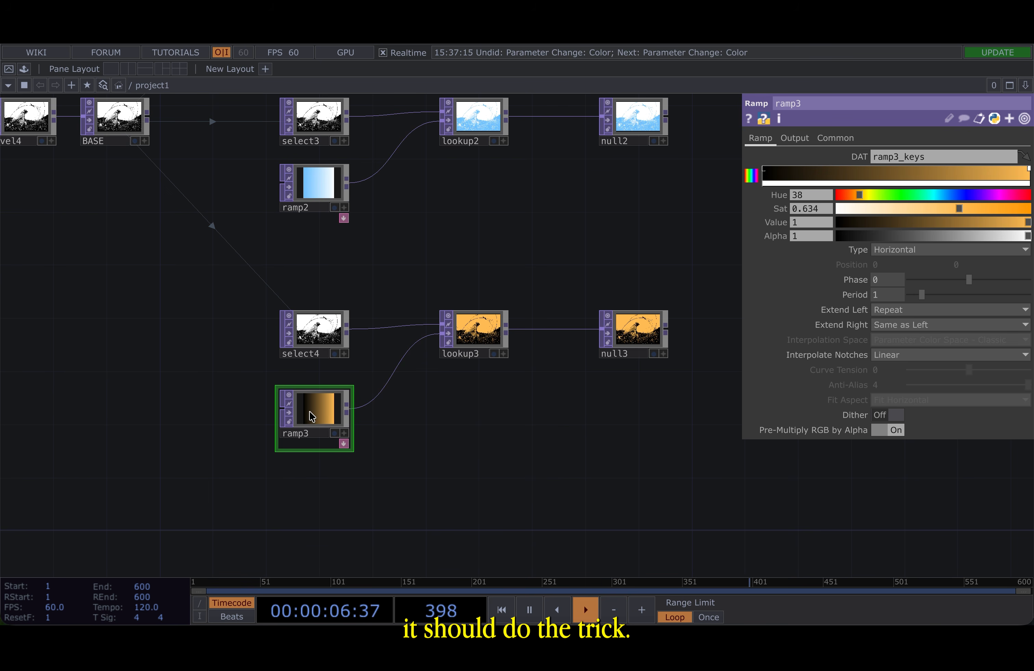
- Delete ramp3 and add another fresh Ramp TOP feeding lookup3's second input
{"action": "key", "text": "Delete"}
{"action": "key", "text": "Tab"}
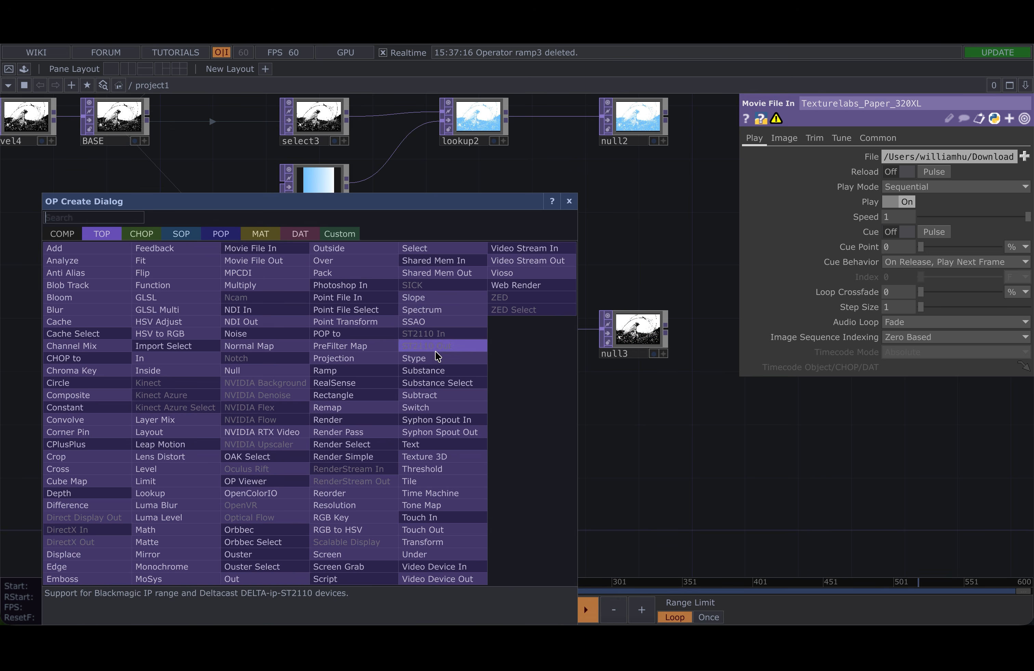
{"action": "left_click", "coordinate": [368, 373]}
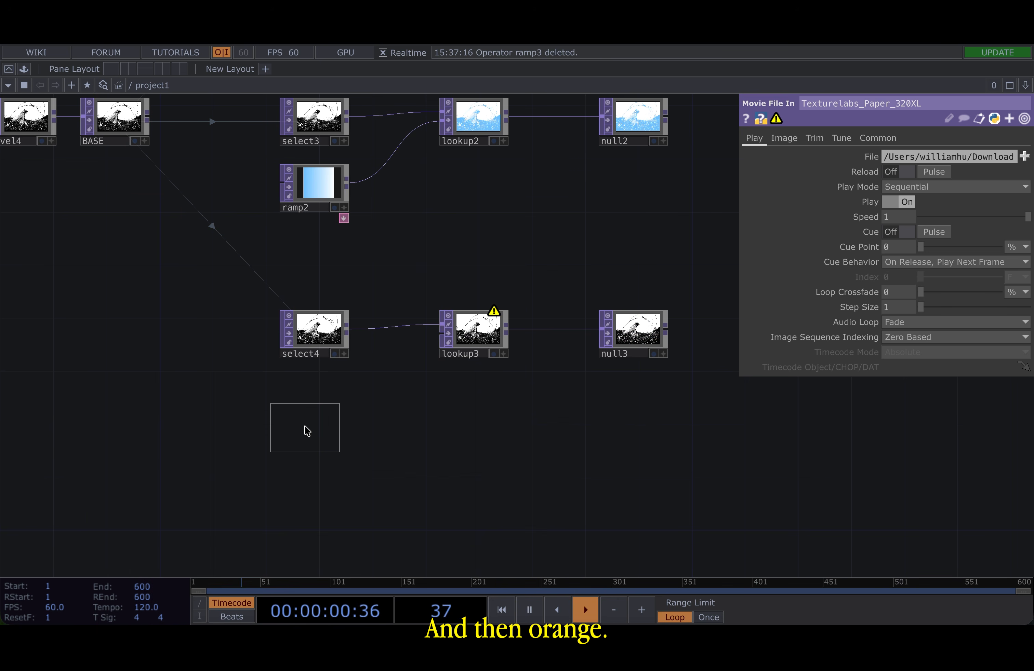
{"action": "left_click", "coordinate": [308, 430]}
- Set ramp3's dark key colour to orange with Hue 32, Sat 0.688 and Value 1
{"action": "left_click", "coordinate": [767, 175]}
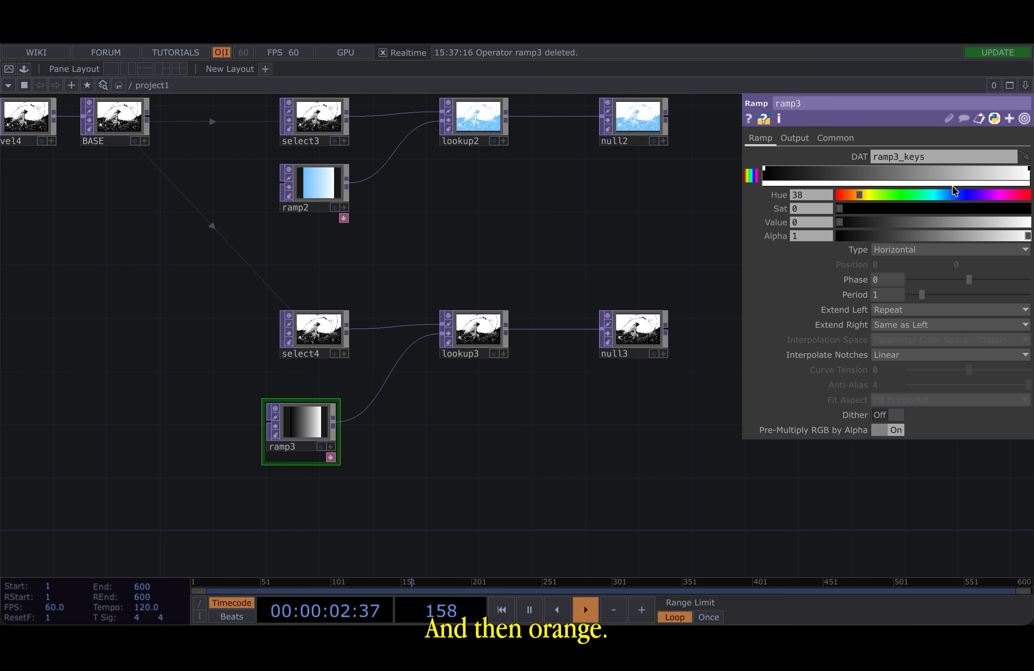
{"action": "left_click_drag", "start_coordinate": [876, 222], "coordinate": [963, 223]}
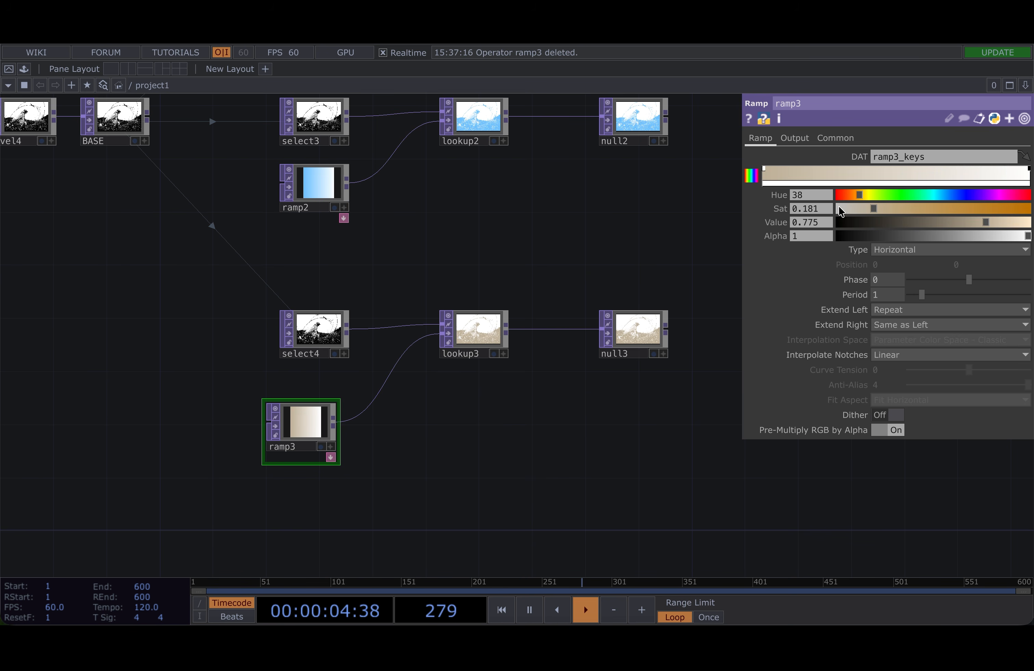
{"action": "left_click_drag", "start_coordinate": [873, 209], "coordinate": [854, 196]}
{"action": "mouse_move", "coordinate": [1000, 223]}
{"action": "left_mouse_down"}
{"action": "mouse_move", "coordinate": [1030, 218]}
{"action": "mouse_move", "coordinate": [994, 210]}
{"action": "left_mouse_up"}
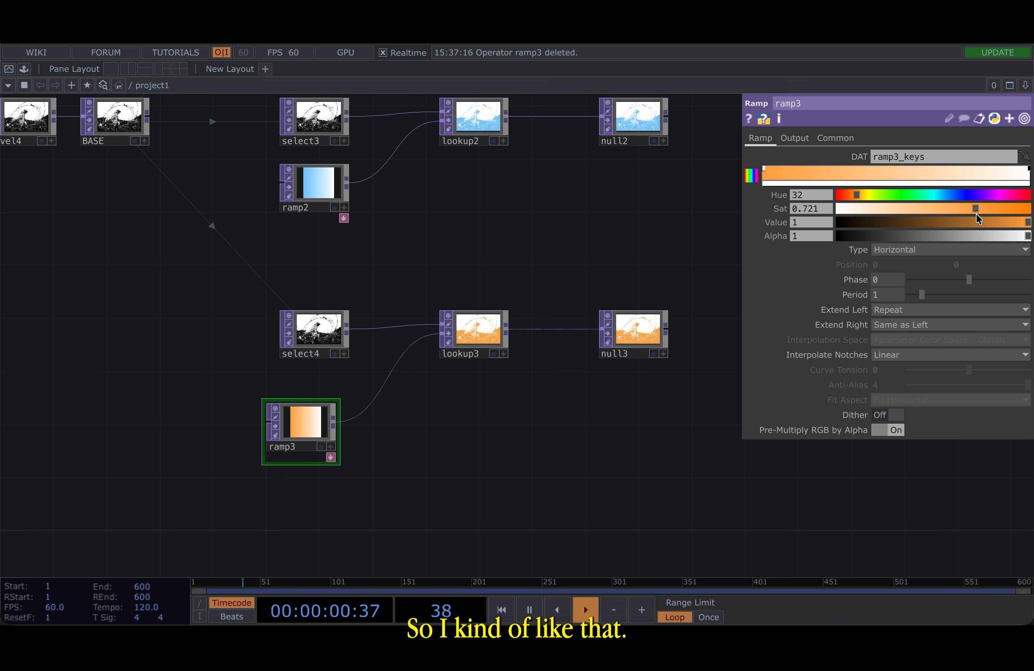
{"action": "left_click_drag", "start_coordinate": [683, 212], "coordinate": [455, 322]}
{"action": "scroll", "coordinate": [458, 325], "scroll_direction": "down", "scroll_amount": 5}
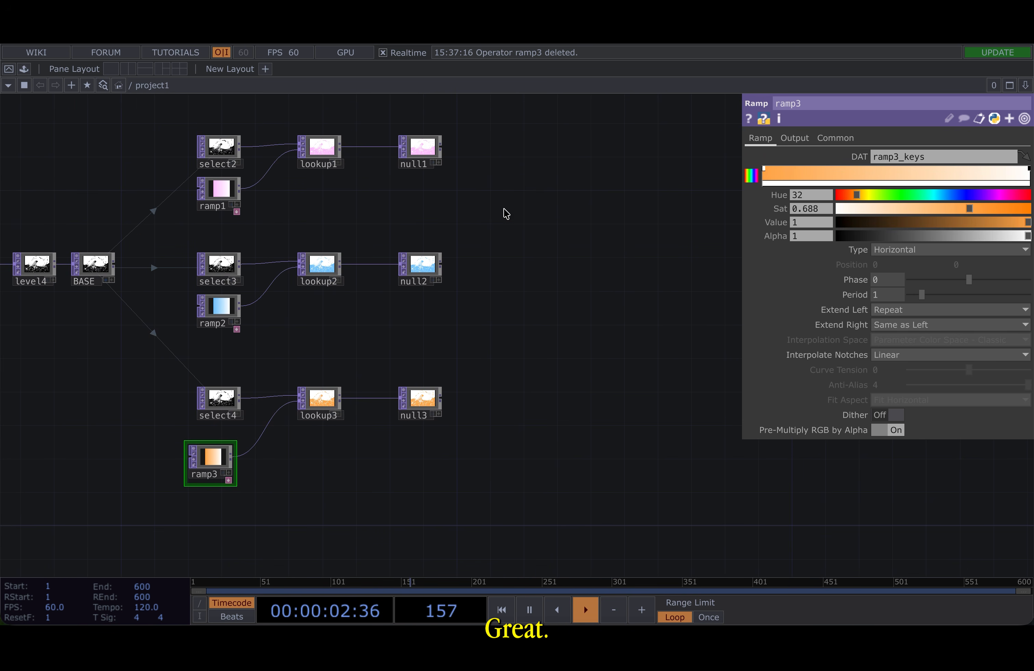
- Add a Composite TOP to the right of the three colour layer nulls
{"action": "scroll", "coordinate": [440, 137], "scroll_direction": "up", "scroll_amount": 10}
{"action": "left_click_drag", "start_coordinate": [526, 429], "coordinate": [429, 159]}
{"action": "scroll", "coordinate": [427, 157], "scroll_direction": "down", "scroll_amount": 5}
{"action": "left_click_drag", "start_coordinate": [470, 530], "coordinate": [467, 315]}
{"action": "key", "text": "p"}
{"action": "scroll", "coordinate": [501, 297], "scroll_direction": "down", "scroll_amount": 5}
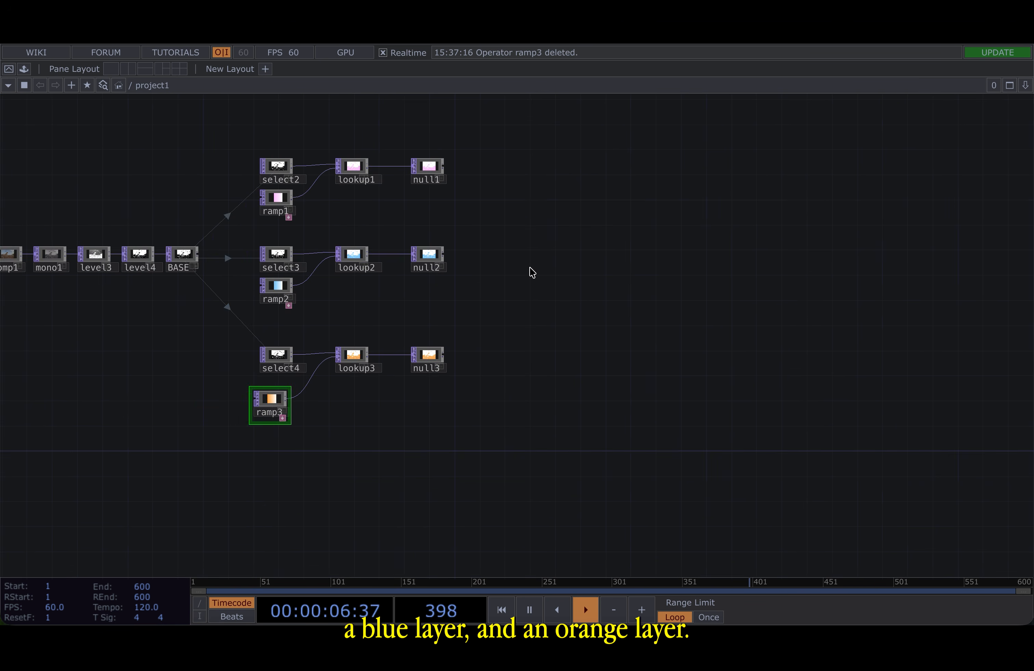
{"action": "left_click_drag", "start_coordinate": [531, 273], "coordinate": [419, 317]}
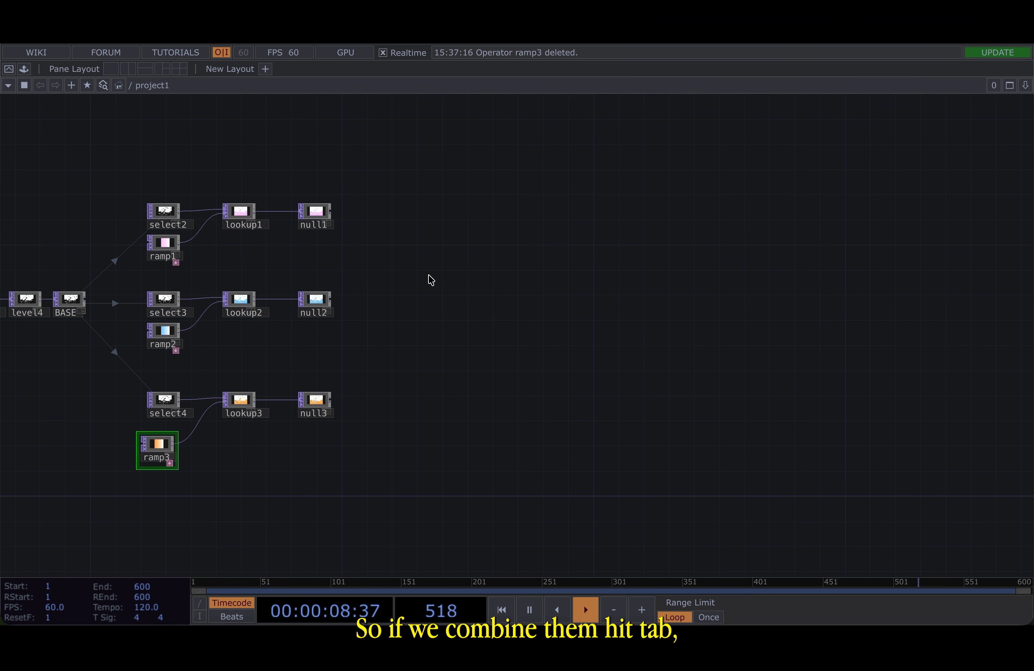
{"action": "key", "text": "Tab"}
{"action": "left_click", "coordinate": [201, 284]}
{"action": "left_click", "coordinate": [397, 289]}
{"action": "scroll", "coordinate": [392, 301], "scroll_direction": "up", "scroll_amount": 8}
{"action": "key", "text": "p"}
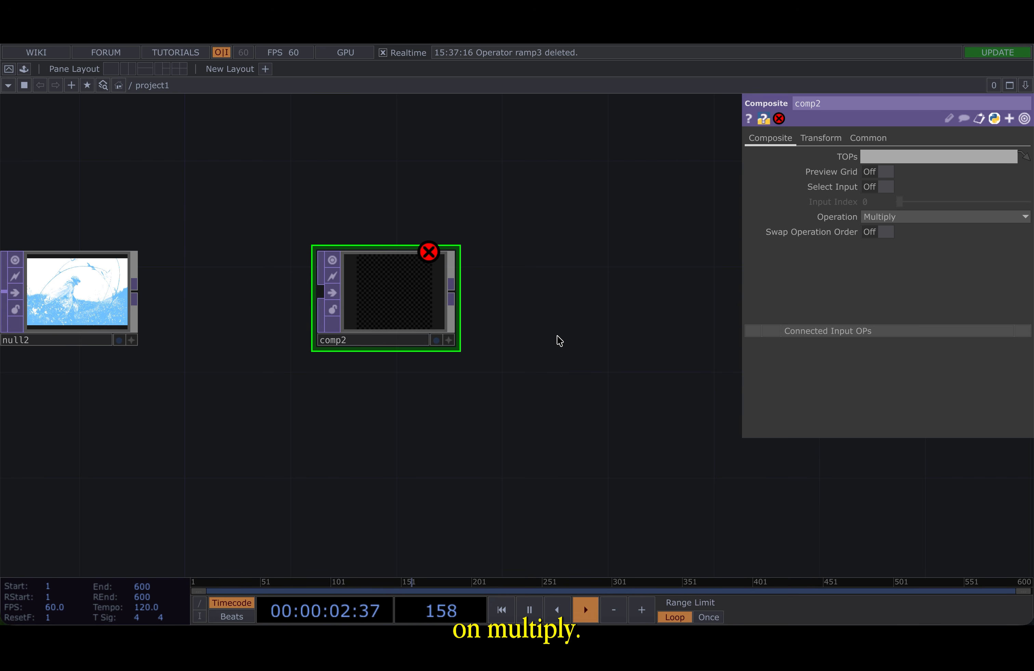
{"action": "key", "text": "p"}
{"action": "scroll", "coordinate": [548, 342], "scroll_direction": "down", "scroll_amount": 8}
- Wire null1, null2 and null3 into the Composite TOP's input
{"action": "left_click_drag", "start_coordinate": [501, 323], "coordinate": [567, 325]}
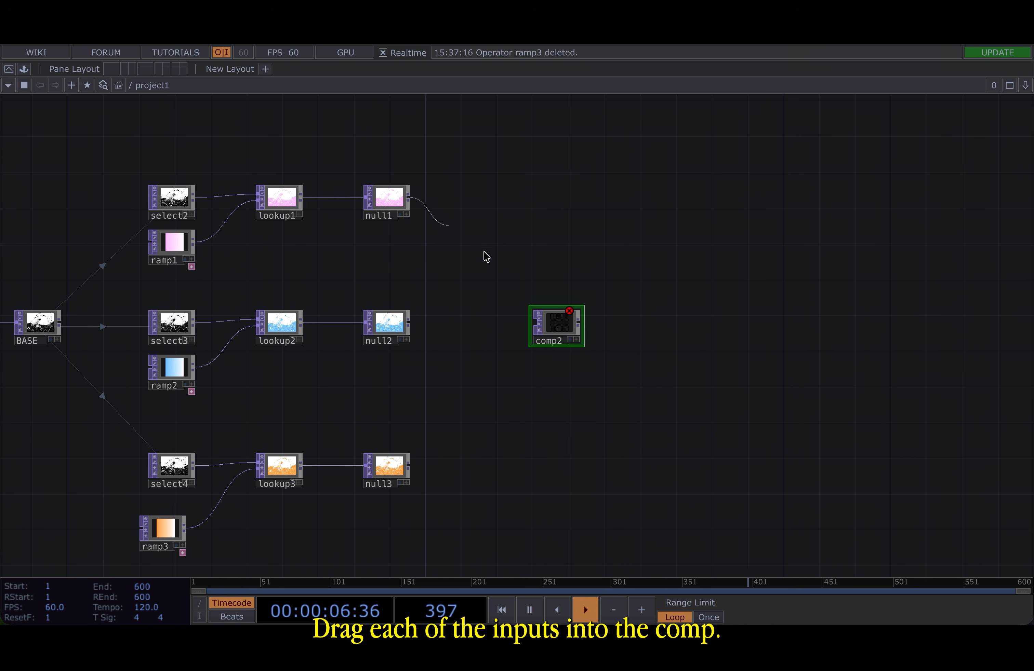
{"action": "left_click_drag", "start_coordinate": [487, 257], "coordinate": [538, 338]}
{"action": "left_click_drag", "start_coordinate": [409, 323], "coordinate": [536, 333]}
{"action": "scroll", "coordinate": [558, 327], "scroll_direction": "up", "scroll_amount": 10}
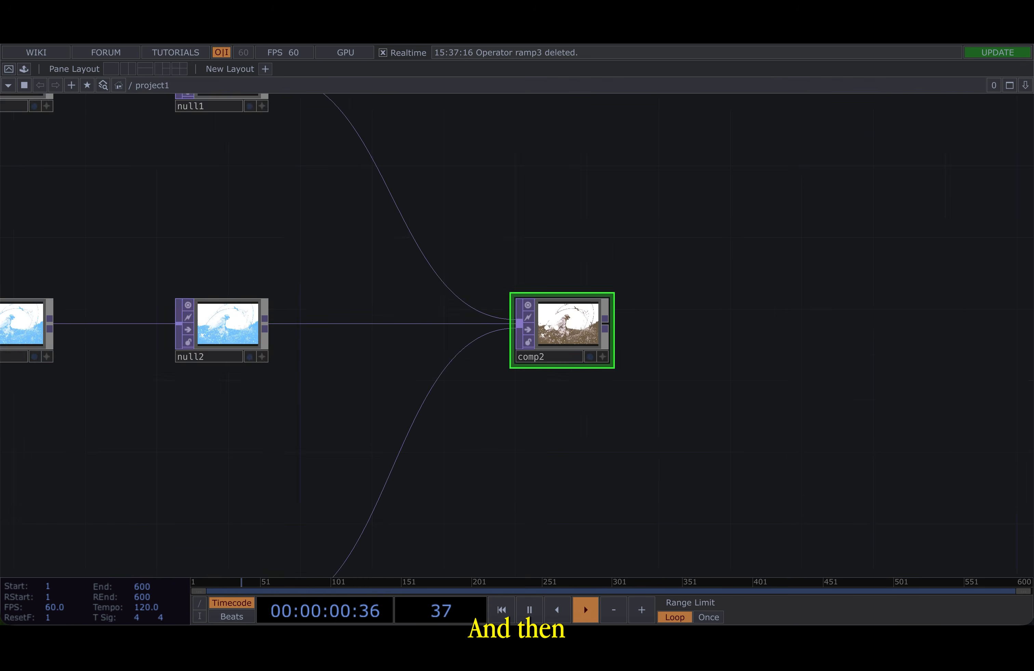
{"action": "scroll", "coordinate": [628, 356], "scroll_direction": "down", "scroll_amount": 10}
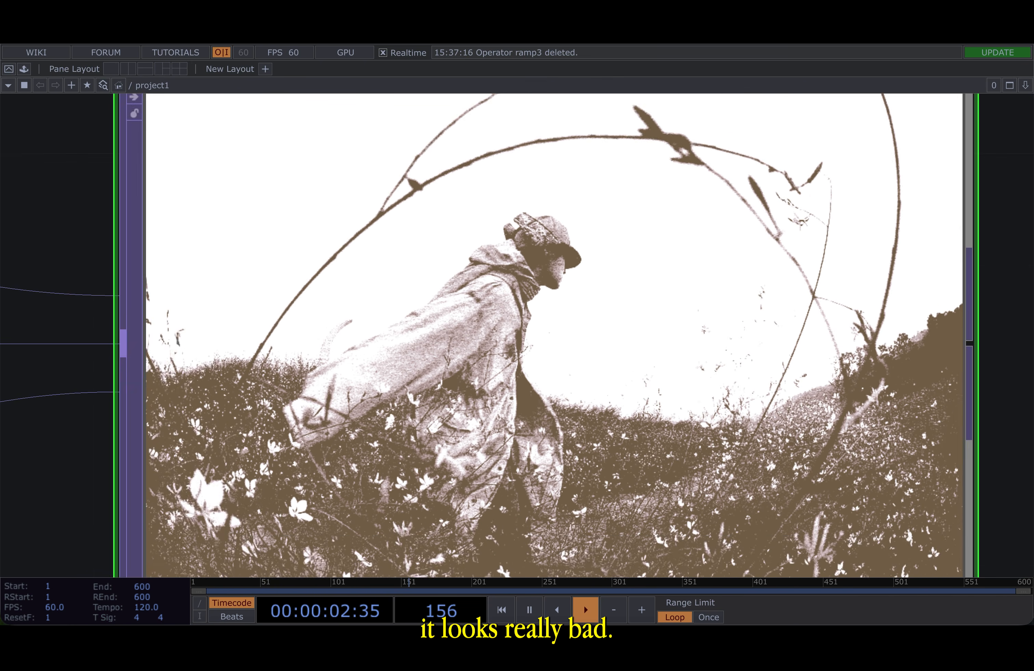
{"action": "scroll", "coordinate": [480, 277], "scroll_direction": "down", "scroll_amount": 8}
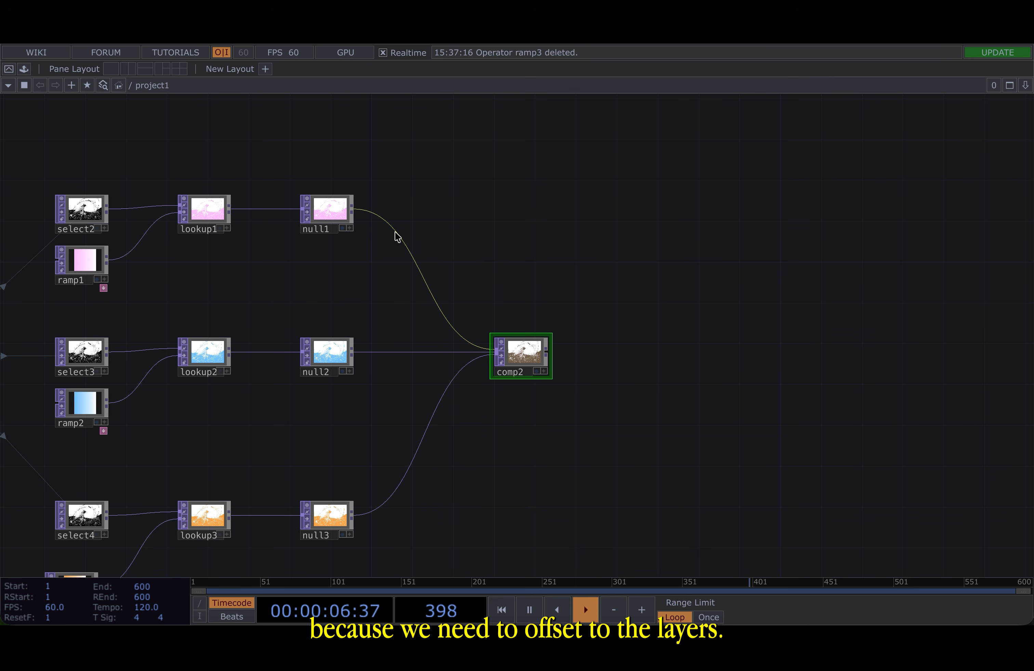
- Insert a Transform TOP on the wire between null1 and the composite
{"action": "right_click", "coordinate": [397, 237]}
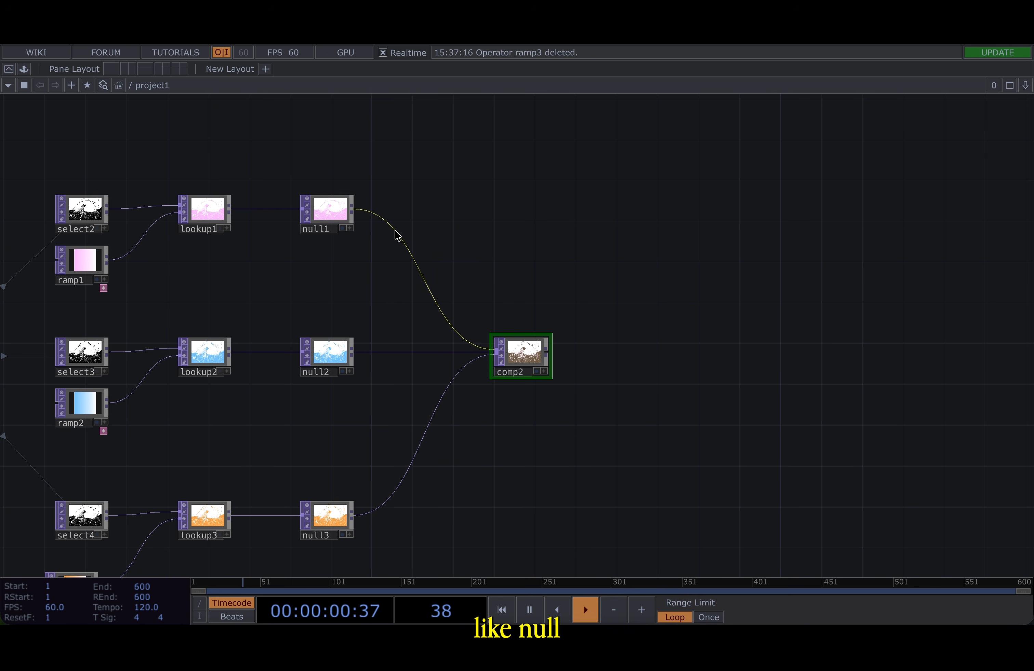
{"action": "right_click", "coordinate": [405, 244]}
{"action": "left_click", "coordinate": [430, 227]}
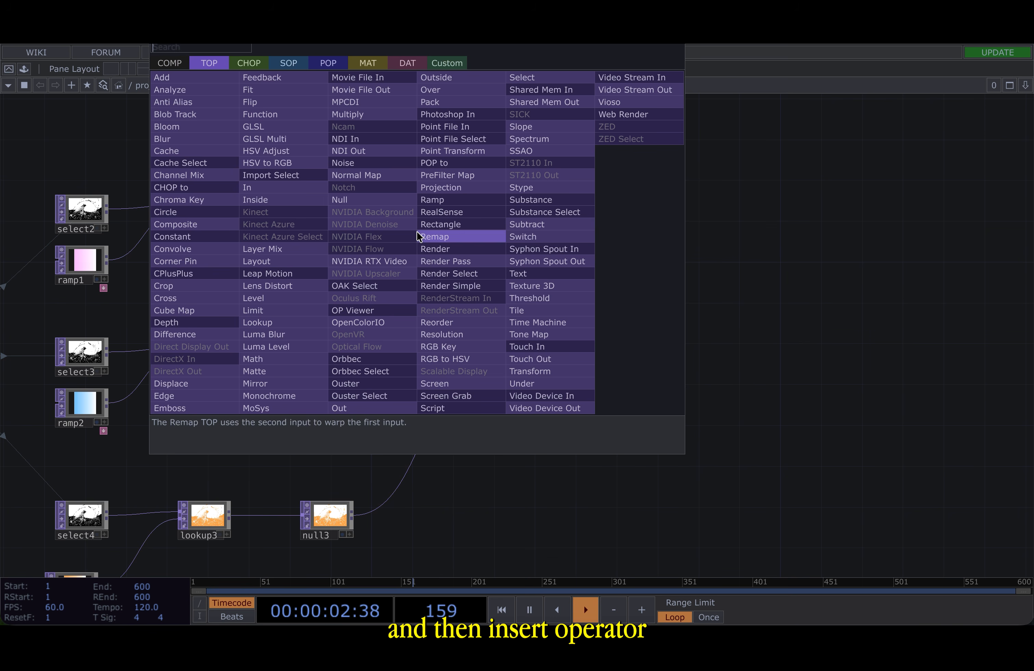
{"action": "left_click", "coordinate": [529, 371]}
{"action": "left_click", "coordinate": [421, 218]}
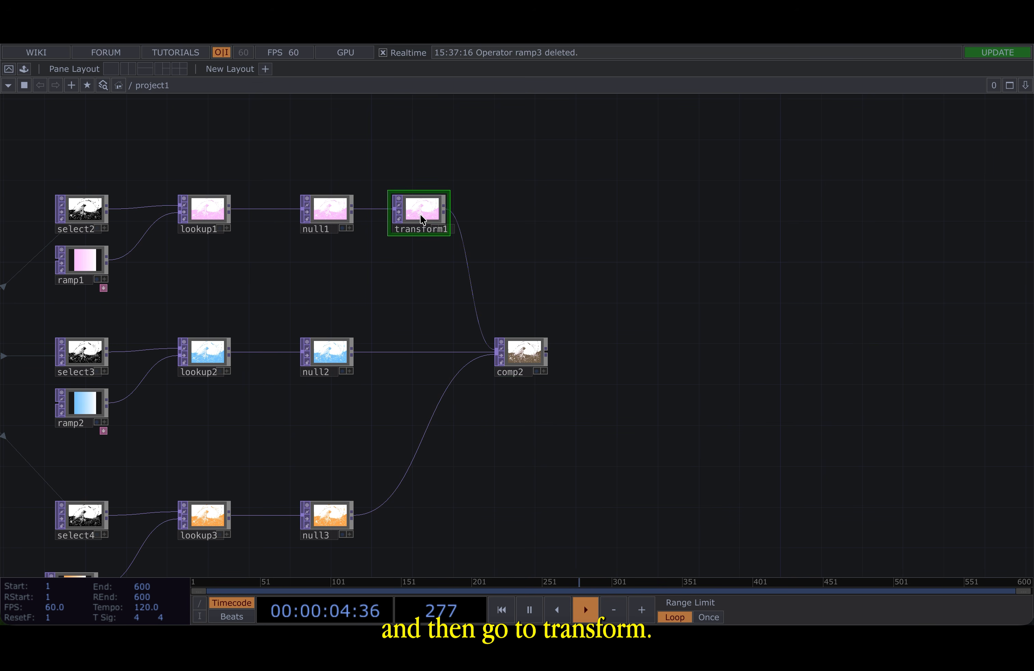
- Set transform1's Translate to -0.01 and -0.01 to offset the pink layer
{"action": "left_click", "coordinate": [881, 171]}
{"action": "key", "text": "BackSpace"}
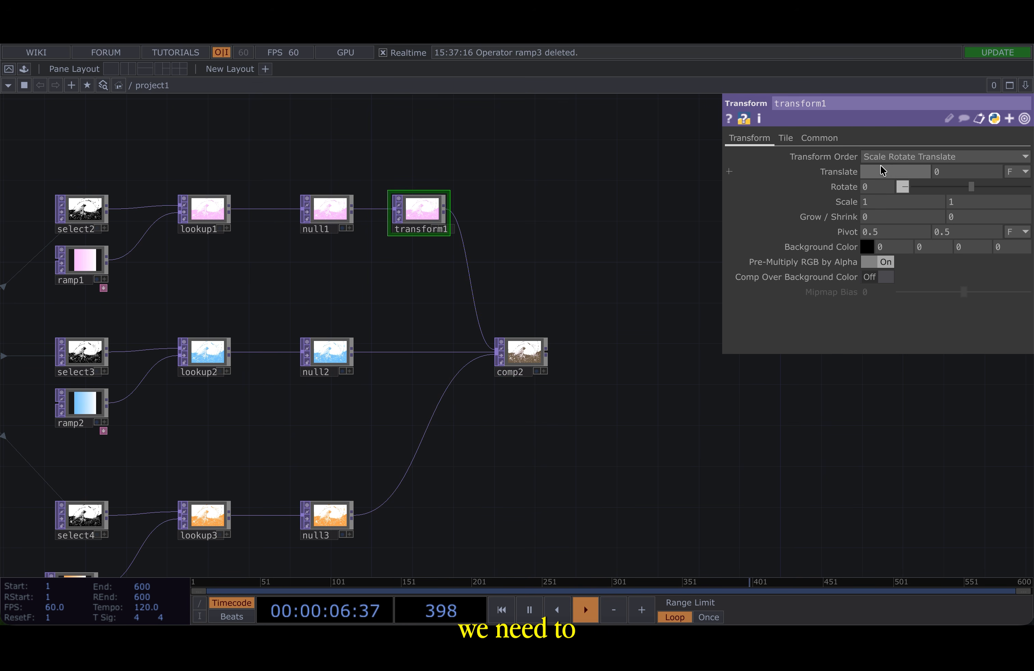
{"action": "type", "text": "-0.01"}
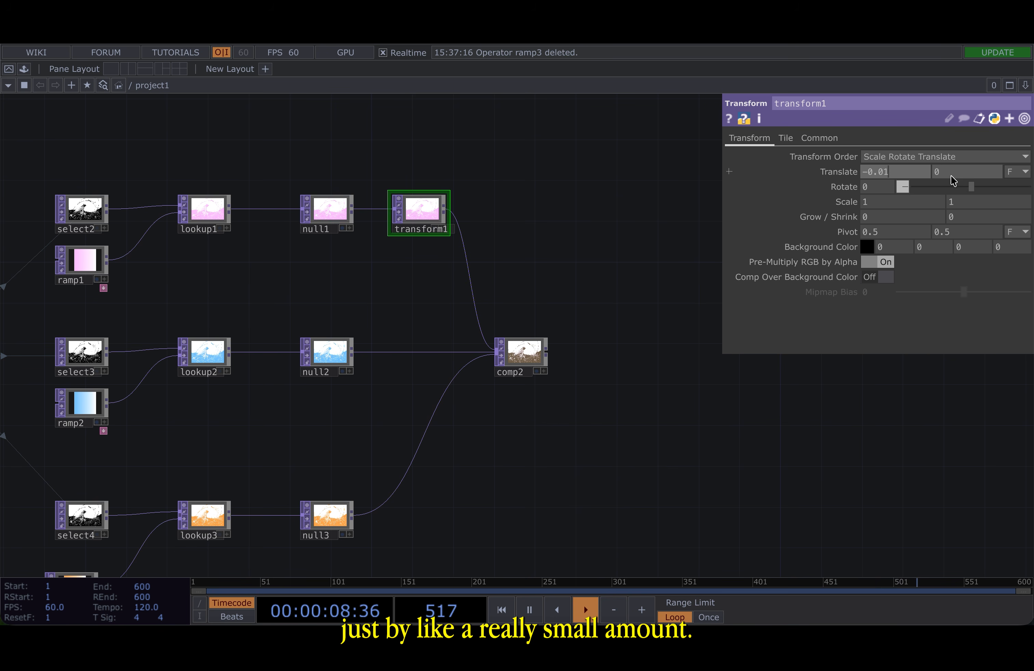
{"action": "left_click", "coordinate": [953, 179]}
{"action": "type", "text": ".01"}
{"action": "key", "text": "Return"}
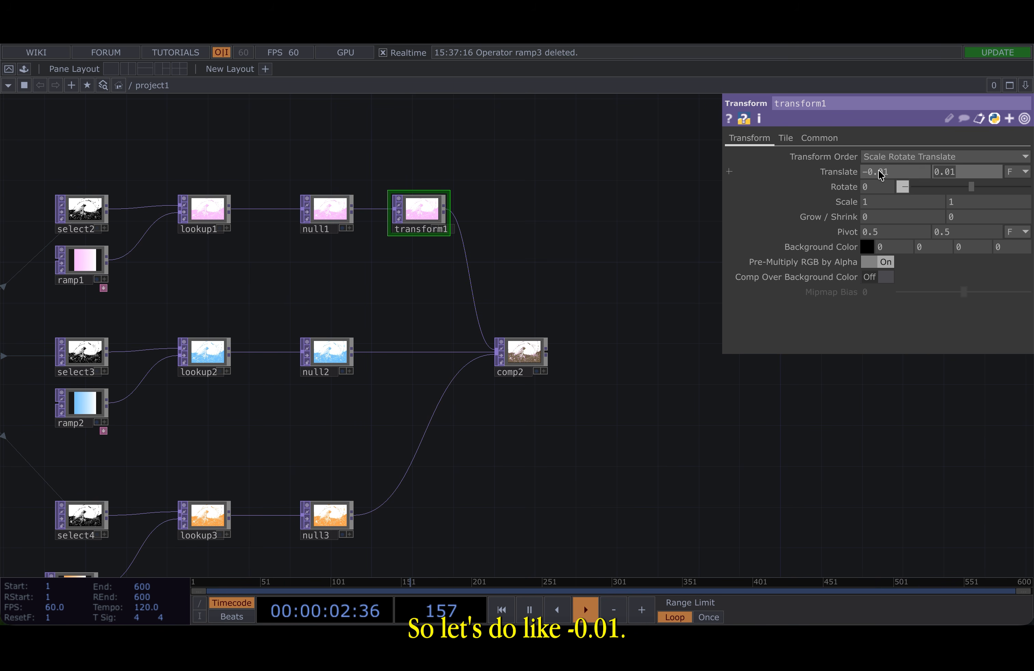
{"action": "type", "text": "-0.01"}
{"action": "key", "text": "Return"}
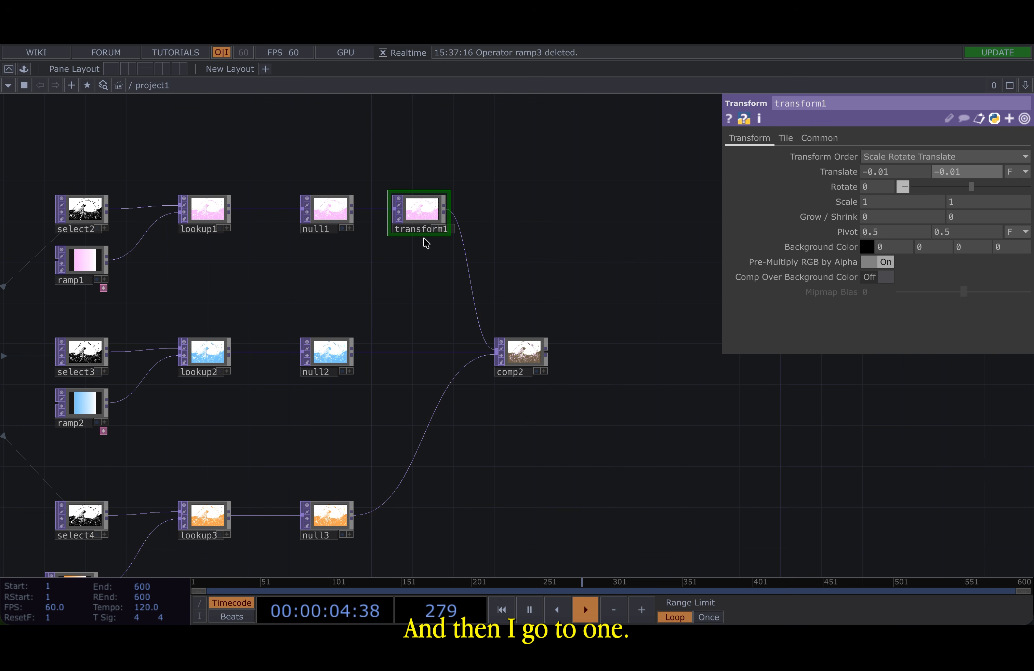
- Duplicate transform1 and insert the copy between null3 and the composite
{"action": "left_click", "coordinate": [419, 214]}
{"action": "key", "text": "super+c"}
{"action": "key", "text": "super+v"}
{"action": "left_click_drag", "start_coordinate": [423, 264], "coordinate": [431, 490]}
{"action": "scroll", "coordinate": [377, 522], "scroll_direction": "up", "scroll_amount": 2}
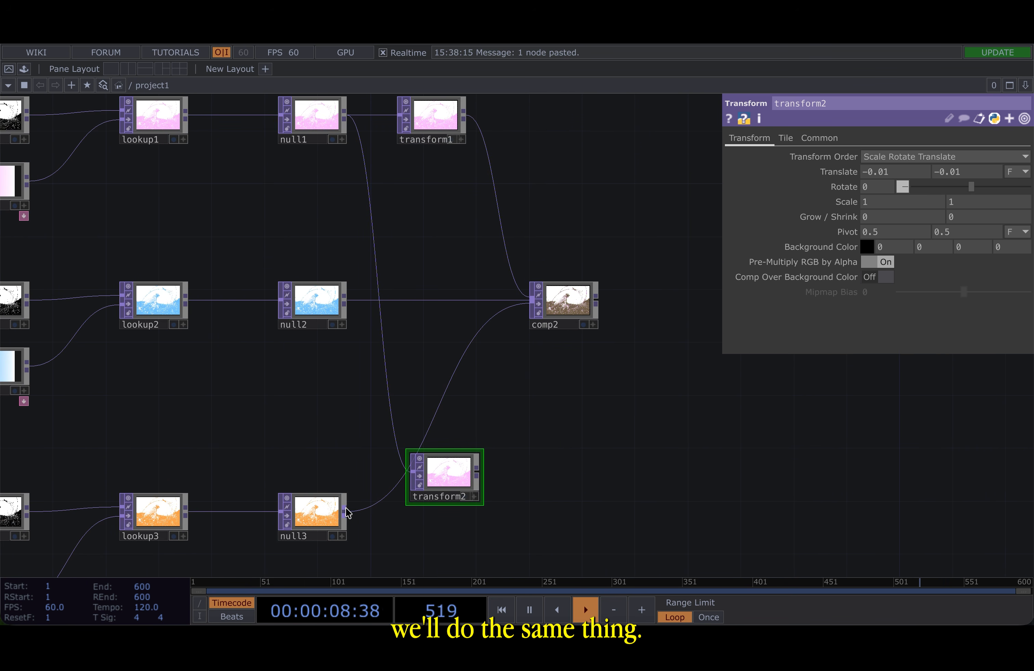
{"action": "left_click_drag", "start_coordinate": [348, 512], "coordinate": [416, 485]}
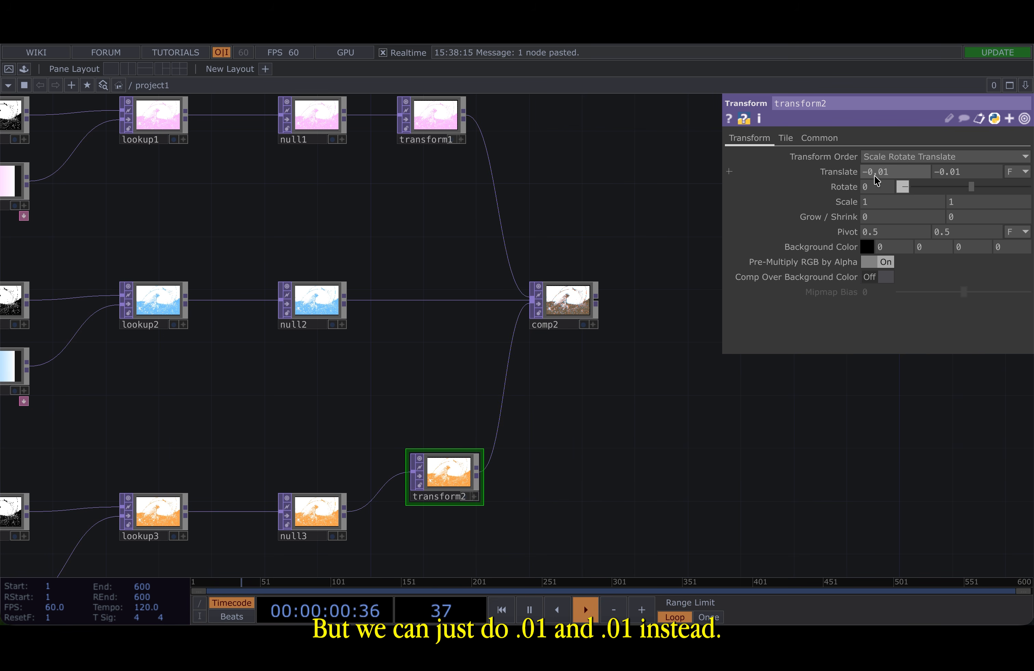
- Set transform2's Translate to 0.01 and 0.01 to offset the orange layer
{"action": "left_click", "coordinate": [937, 173]}
{"action": "key", "text": "BackSpace"}
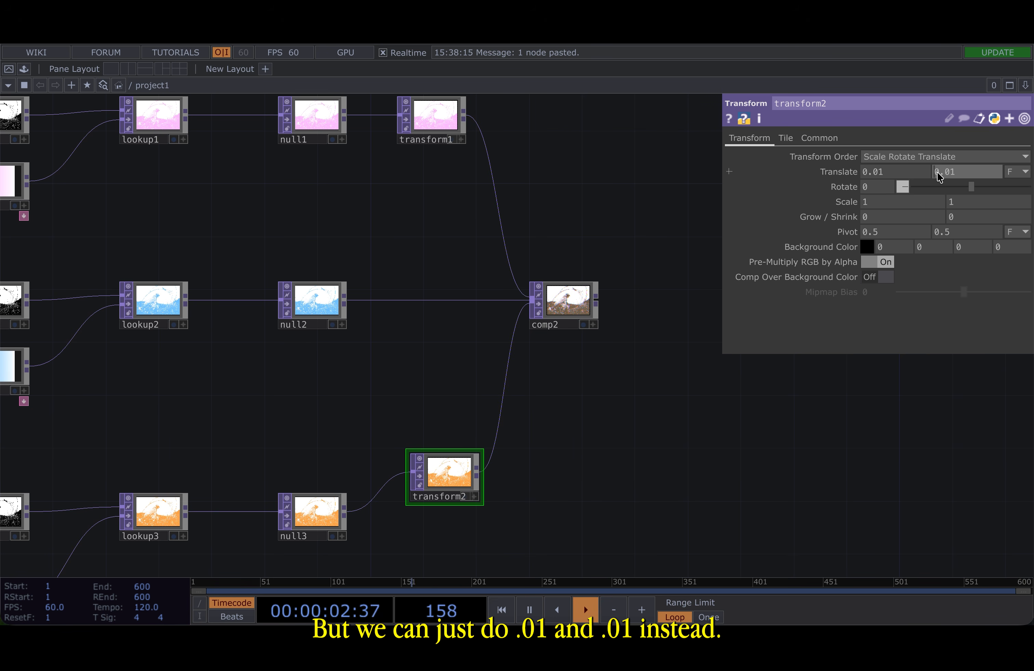
{"action": "scroll", "coordinate": [566, 301], "scroll_direction": "up", "scroll_amount": 5}
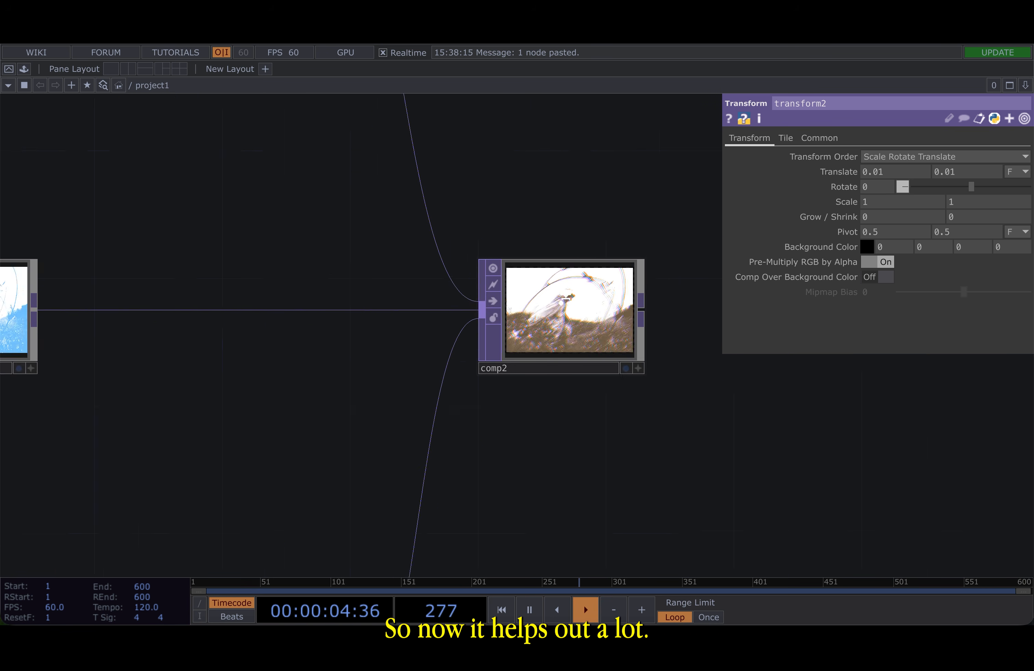
{"action": "scroll", "coordinate": [572, 381], "scroll_direction": "up", "scroll_amount": 5}
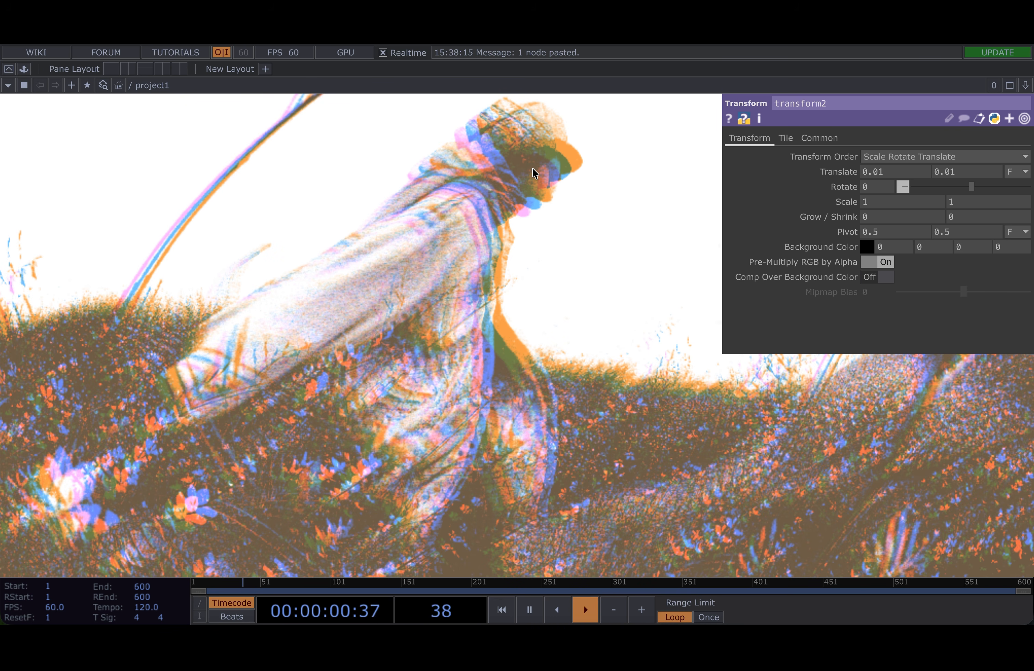
- Append an HSV Adjust TOP after the Composite TOP
{"action": "scroll", "coordinate": [535, 174], "scroll_direction": "down", "scroll_amount": 10}
{"action": "left_click_drag", "start_coordinate": [365, 287], "coordinate": [43, 348]}
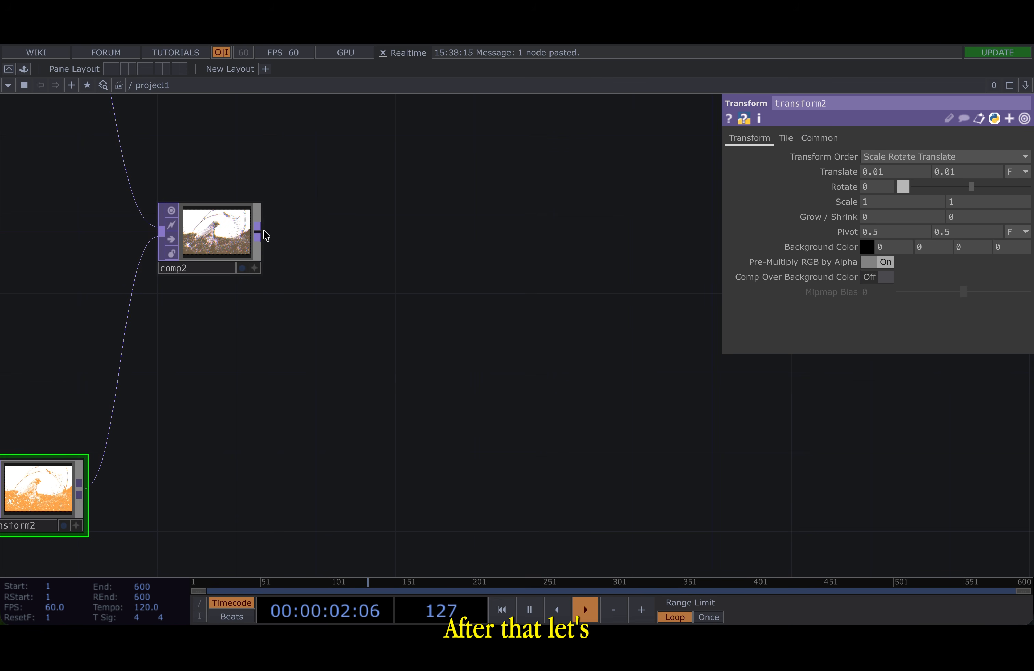
{"action": "left_click", "coordinate": [347, 234]}
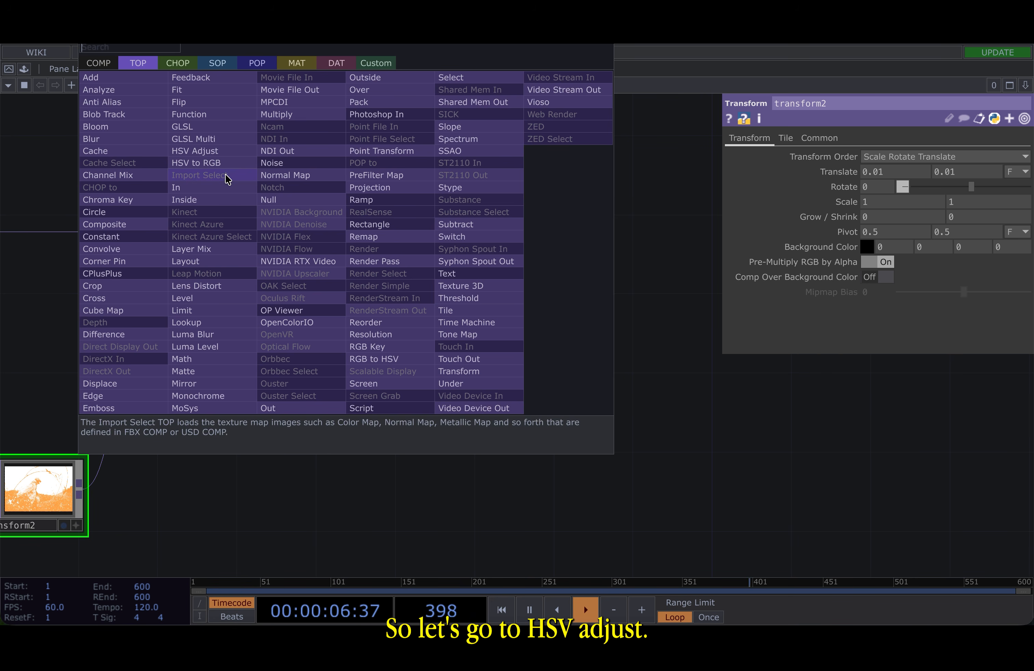
{"action": "left_click", "coordinate": [234, 159]}
{"action": "left_click", "coordinate": [384, 249]}
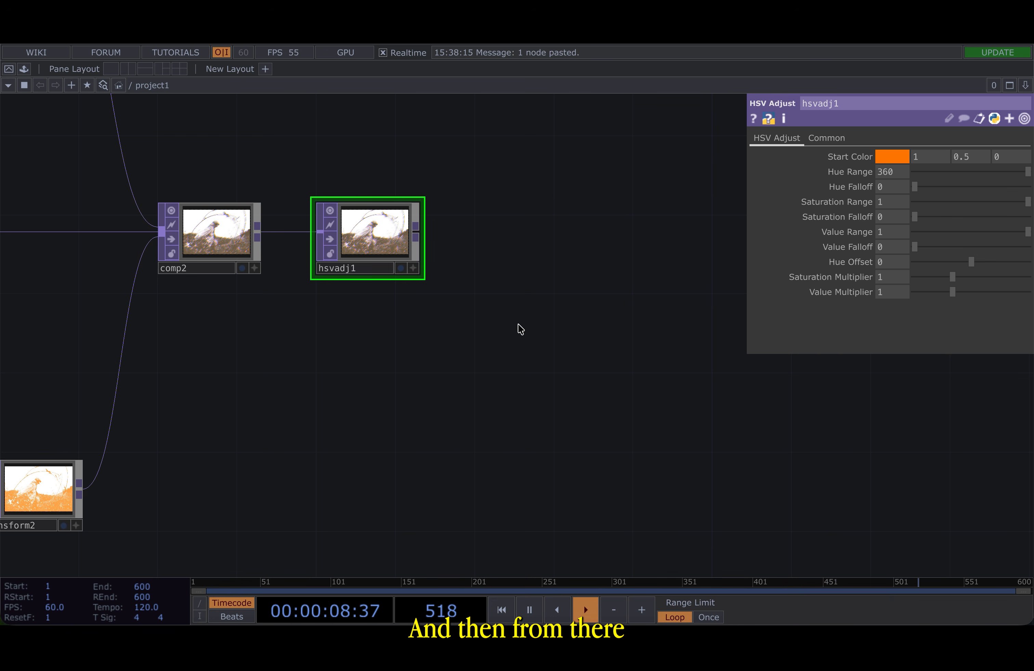
- Raise the HSV Adjust Saturation Multiplier to 1.27
{"action": "scroll", "coordinate": [419, 250], "scroll_direction": "up", "scroll_amount": 3}
{"action": "scroll", "coordinate": [339, 231], "scroll_direction": "up", "scroll_amount": 5}
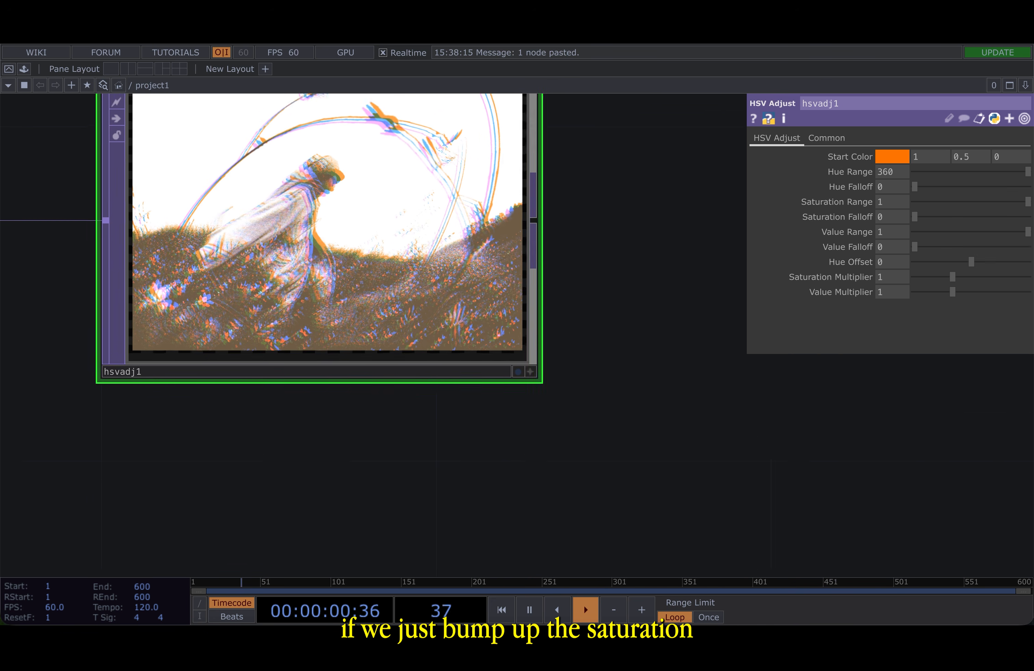
{"action": "left_click_drag", "start_coordinate": [975, 284], "coordinate": [961, 279]}
- Inspect the combined, saturated image preview up close around the network
{"action": "scroll", "coordinate": [301, 381], "scroll_direction": "down", "scroll_amount": 8}
{"action": "left_click_drag", "start_coordinate": [374, 221], "coordinate": [581, 213]}
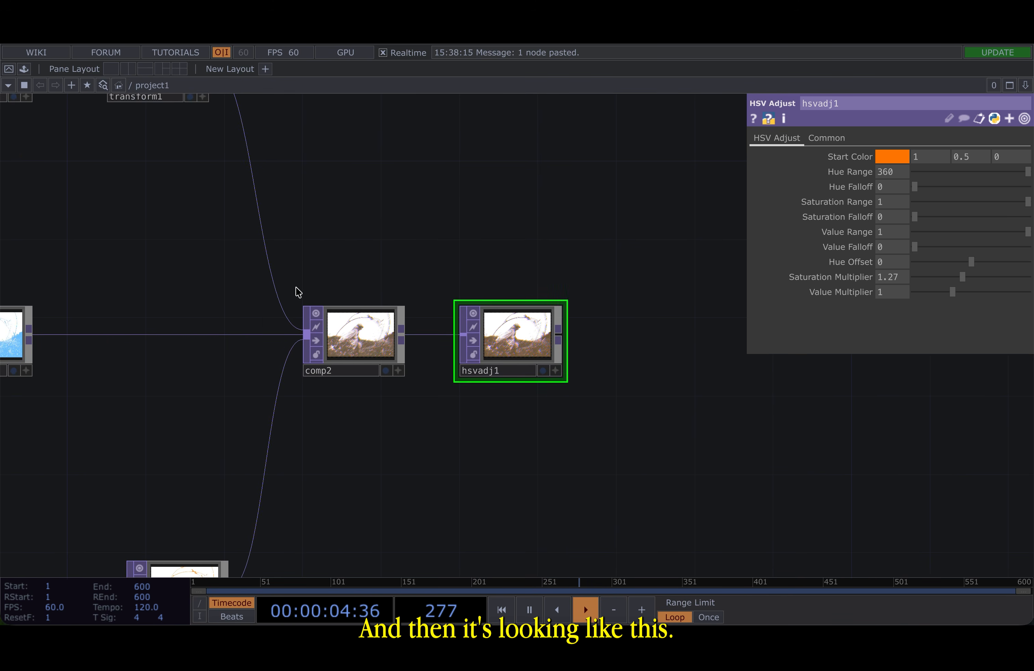
{"action": "scroll", "coordinate": [295, 288], "scroll_direction": "down", "scroll_amount": 4}
{"action": "left_click_drag", "start_coordinate": [249, 282], "coordinate": [304, 283]}
{"action": "scroll", "coordinate": [476, 320], "scroll_direction": "up", "scroll_amount": 8}
{"action": "scroll", "coordinate": [479, 319], "scroll_direction": "up", "scroll_amount": 4}
{"action": "scroll", "coordinate": [479, 318], "scroll_direction": "down", "scroll_amount": 3}
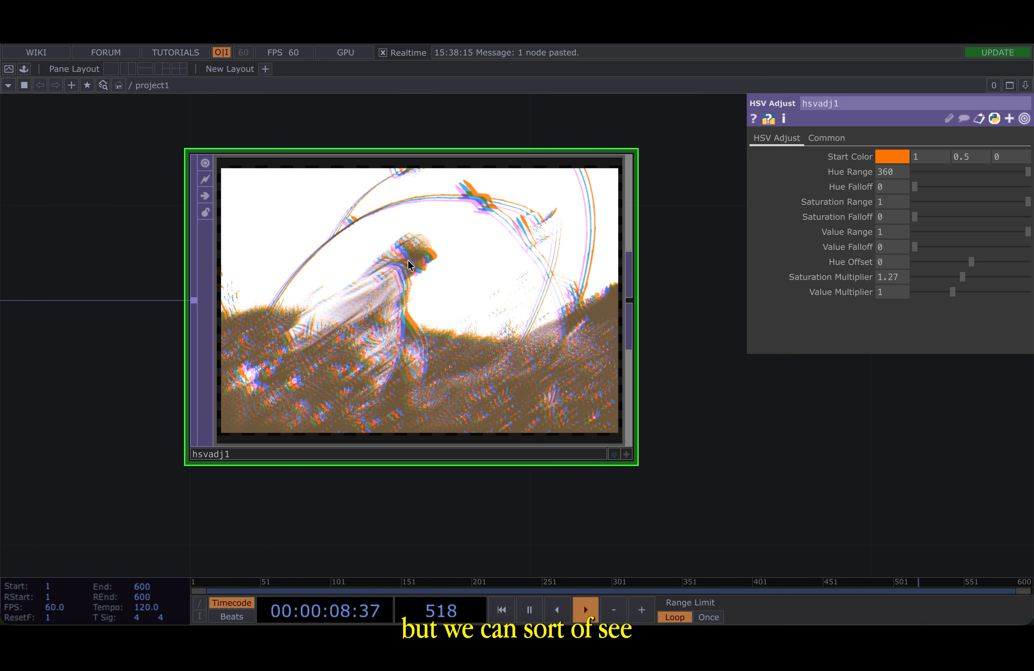
{"action": "scroll", "coordinate": [410, 259], "scroll_direction": "up", "scroll_amount": 8}
{"action": "scroll", "coordinate": [409, 261], "scroll_direction": "down", "scroll_amount": 8}
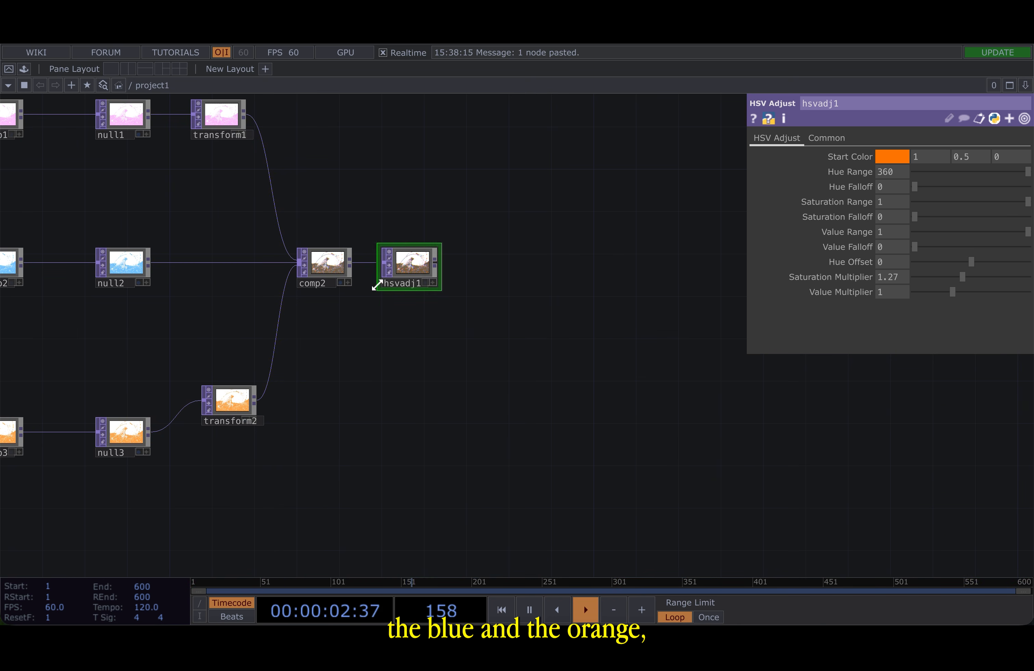
{"action": "scroll", "coordinate": [392, 275], "scroll_direction": "up", "scroll_amount": 8}
{"action": "scroll", "coordinate": [538, 203], "scroll_direction": "up", "scroll_amount": 3}
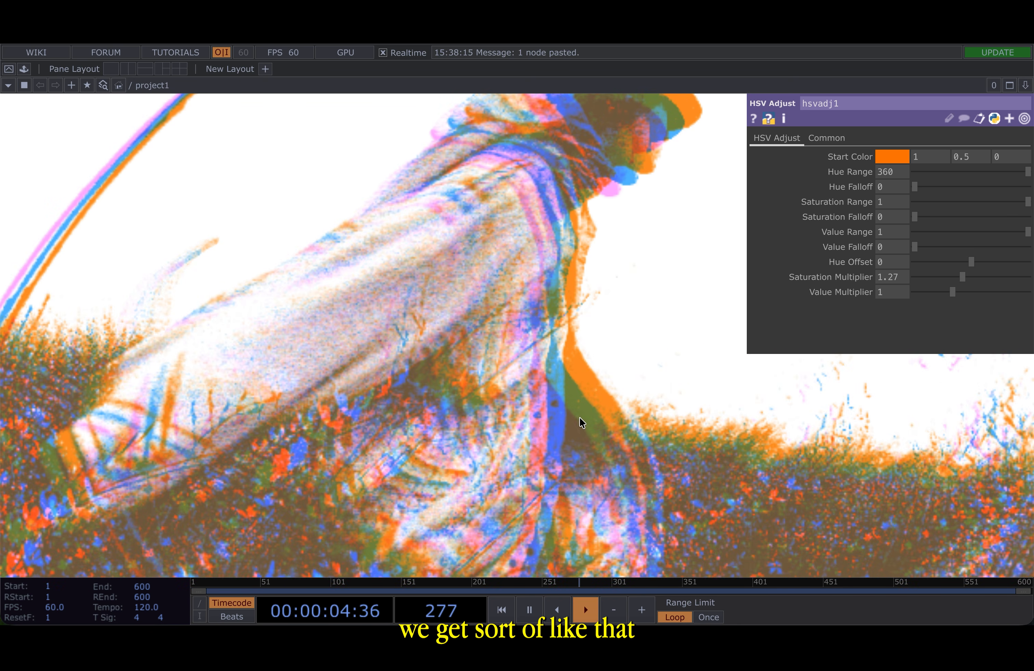
{"action": "scroll", "coordinate": [610, 453], "scroll_direction": "down", "scroll_amount": 8}
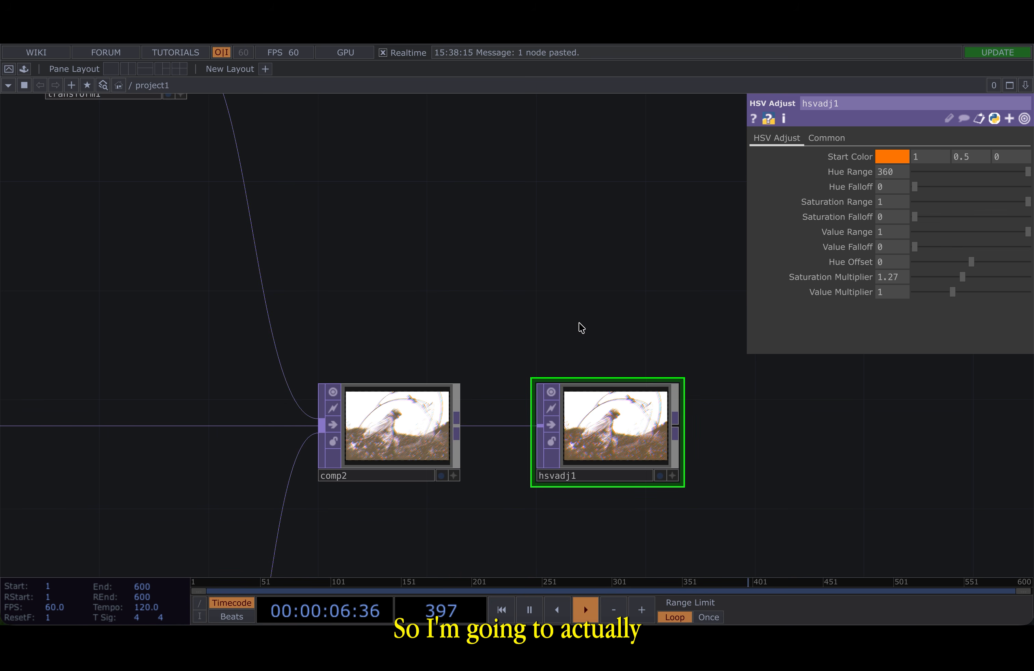
- Paste three colour nodes, color1, color2 and color3, beside the layer branches
{"action": "left_click_drag", "start_coordinate": [581, 328], "coordinate": [585, 299]}
{"action": "scroll", "coordinate": [586, 302], "scroll_direction": "down", "scroll_amount": 5}
{"action": "scroll", "coordinate": [490, 390], "scroll_direction": "up", "scroll_amount": 3}
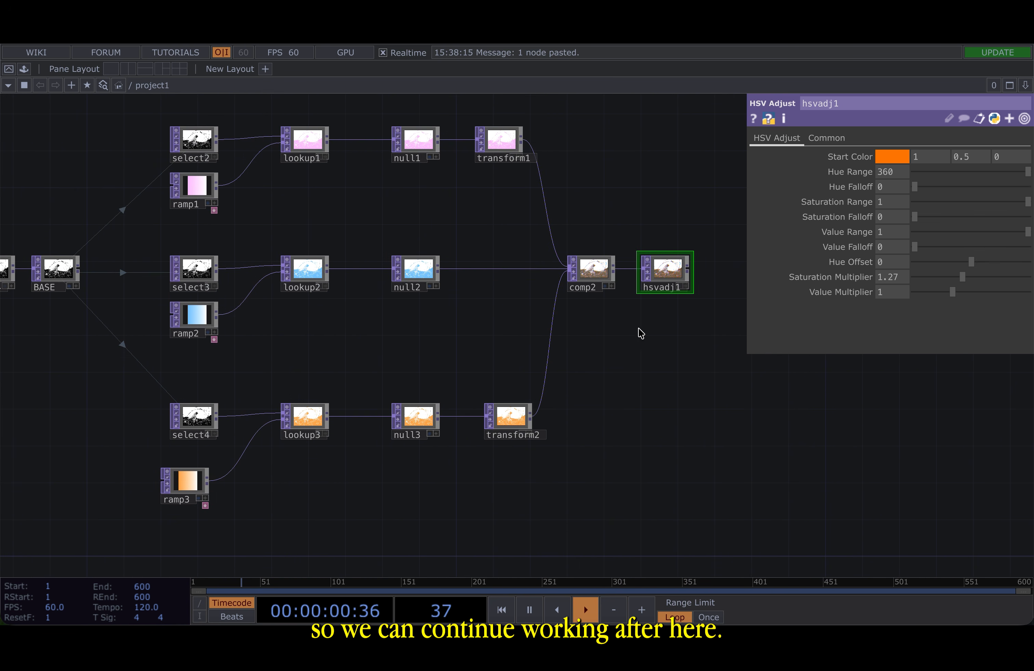
{"action": "scroll", "coordinate": [686, 269], "scroll_direction": "up", "scroll_amount": 5}
{"action": "left_click_drag", "start_coordinate": [684, 168], "coordinate": [436, 206]}
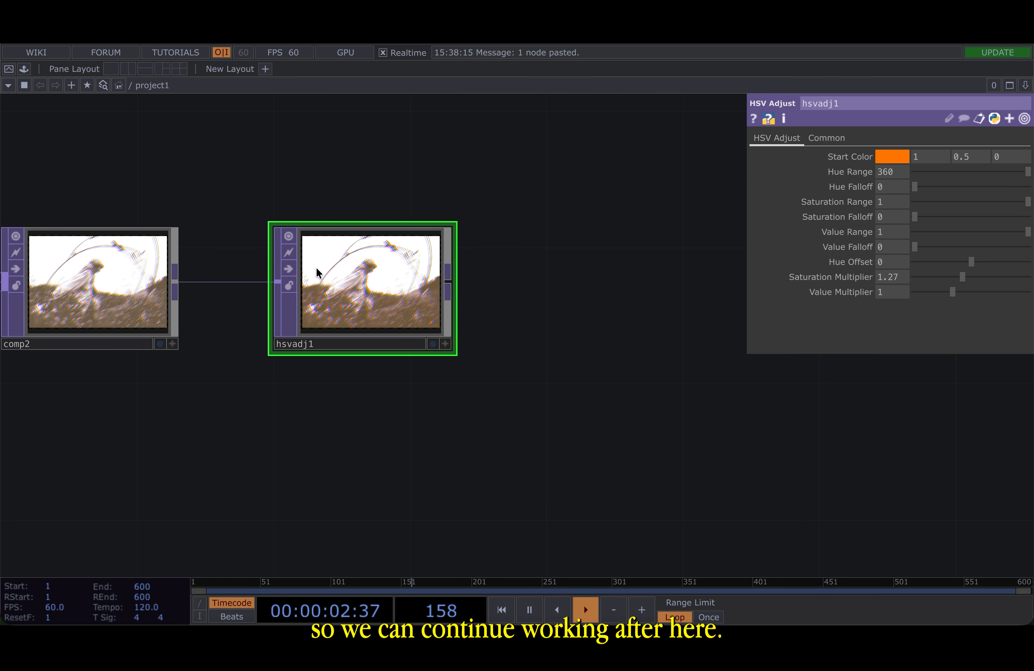
{"action": "scroll", "coordinate": [316, 268], "scroll_direction": "up", "scroll_amount": 5}
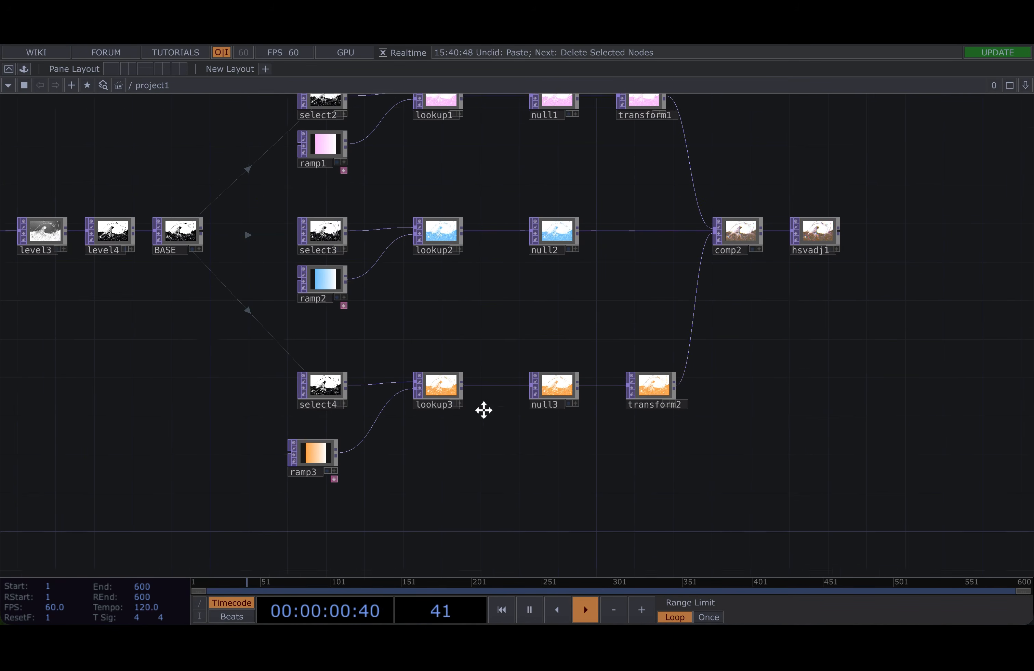
{"action": "scroll", "coordinate": [484, 410], "scroll_direction": "down", "scroll_amount": 4}
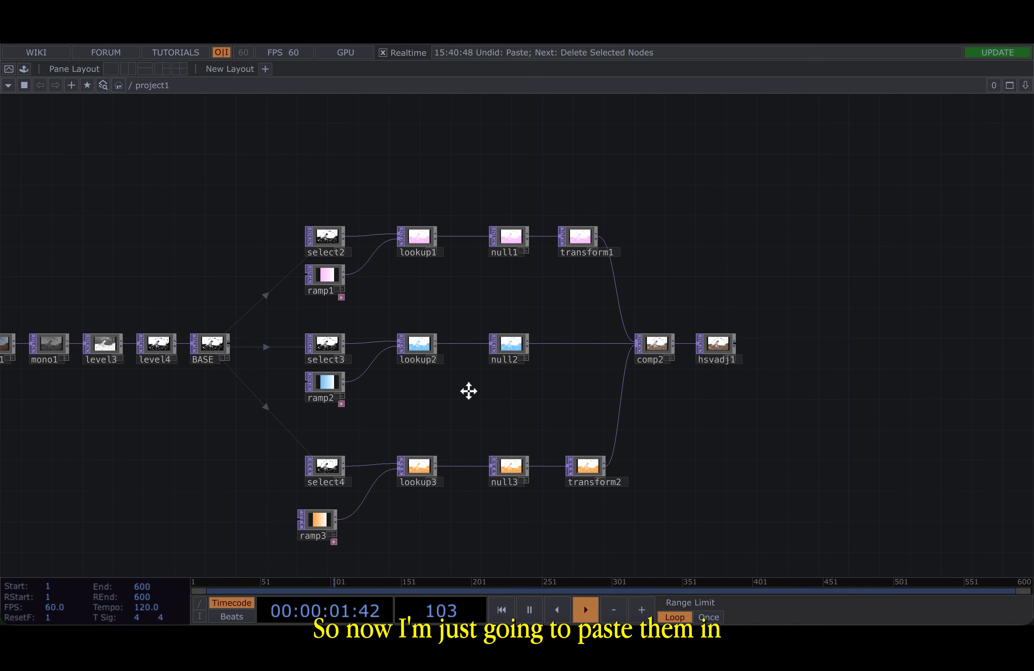
{"action": "key", "text": "ctrl+v"}
{"action": "left_click_drag", "start_coordinate": [495, 354], "coordinate": [288, 336]}
{"action": "scroll", "coordinate": [268, 139], "scroll_direction": "up", "scroll_amount": 3}
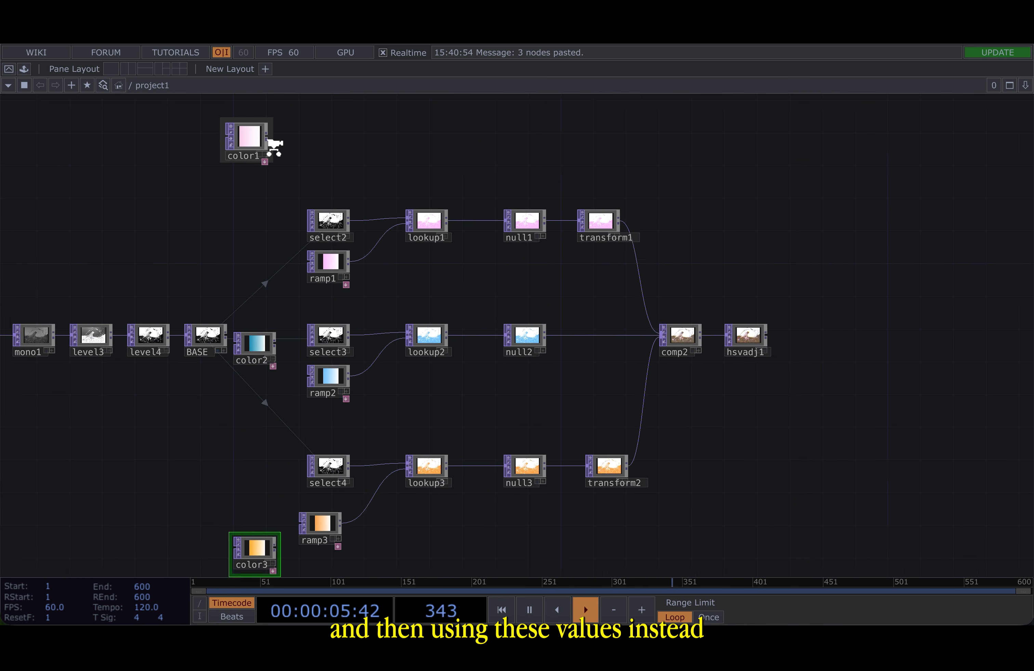
- Wire color1, color2 and color3 into the second inputs of lookup1, lookup2 and lookup3
{"action": "left_click_drag", "start_coordinate": [385, 265], "coordinate": [392, 271]}
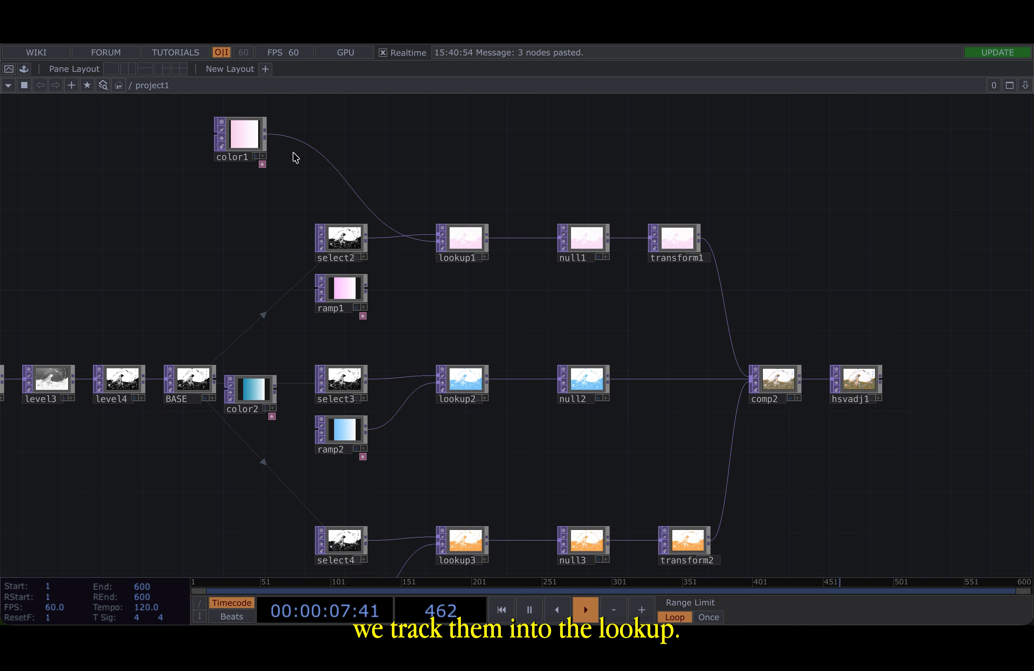
{"action": "scroll", "coordinate": [410, 241], "scroll_direction": "down", "scroll_amount": 5}
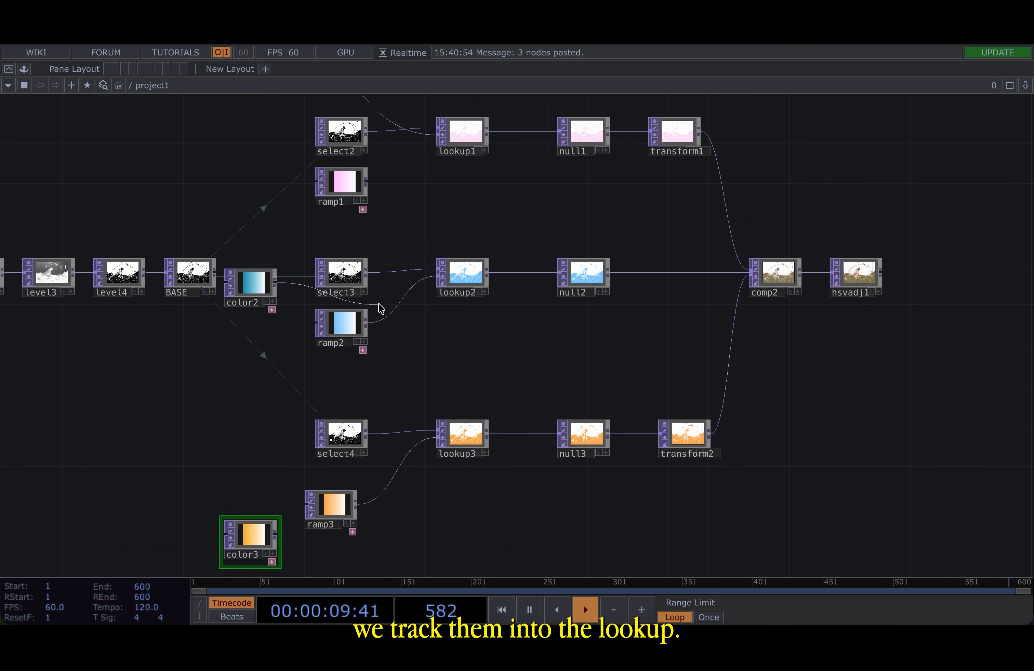
{"action": "left_click_drag", "start_coordinate": [380, 308], "coordinate": [392, 306]}
{"action": "left_click_drag", "start_coordinate": [280, 535], "coordinate": [373, 502]}
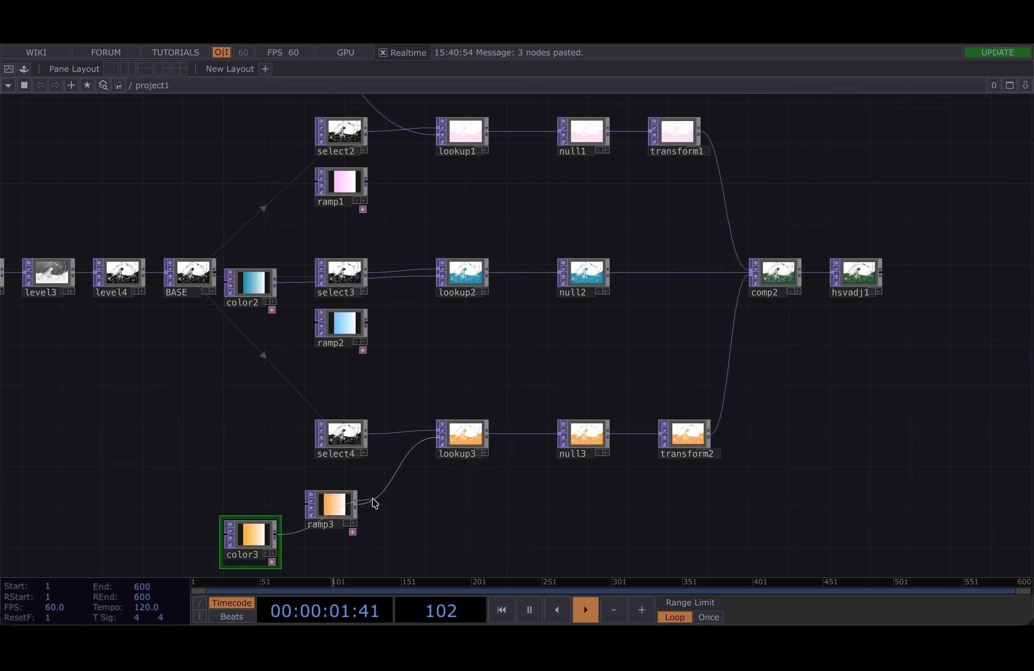
{"action": "scroll", "coordinate": [841, 342], "scroll_direction": "up", "scroll_amount": 15}
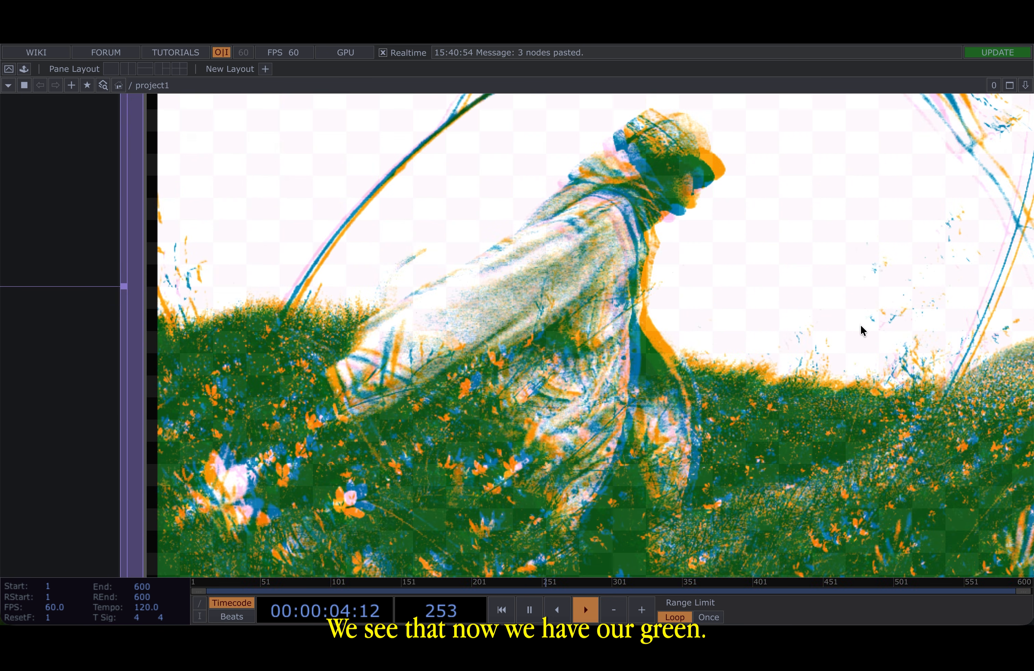
{"action": "scroll", "coordinate": [861, 326], "scroll_direction": "down", "scroll_amount": 10}
{"action": "left_click_drag", "start_coordinate": [753, 439], "coordinate": [425, 438]}
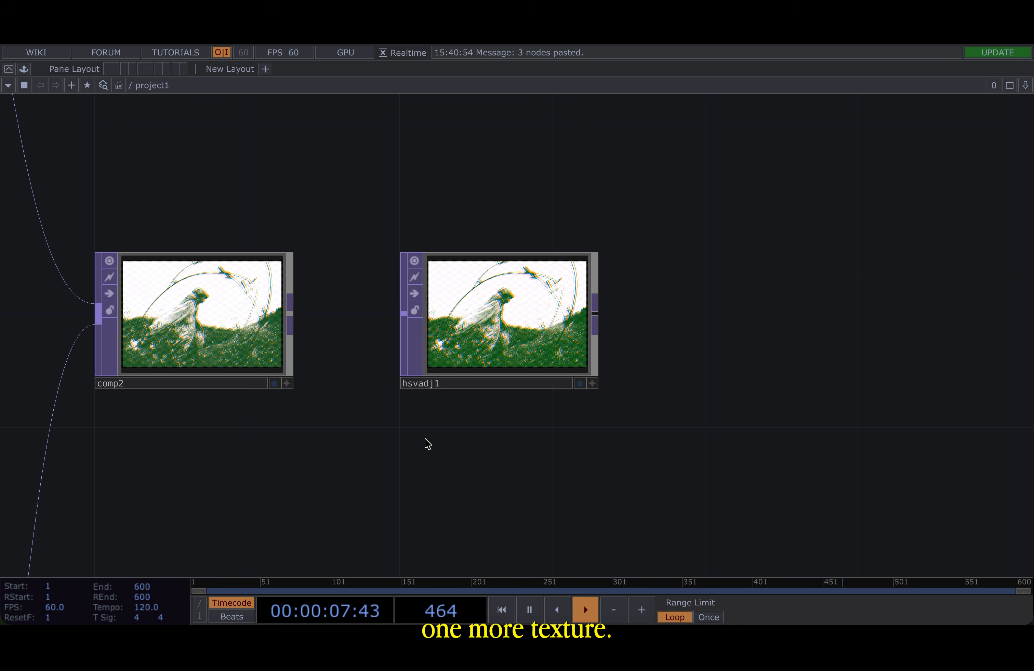
{"action": "scroll", "coordinate": [526, 312], "scroll_direction": "up", "scroll_amount": 8}
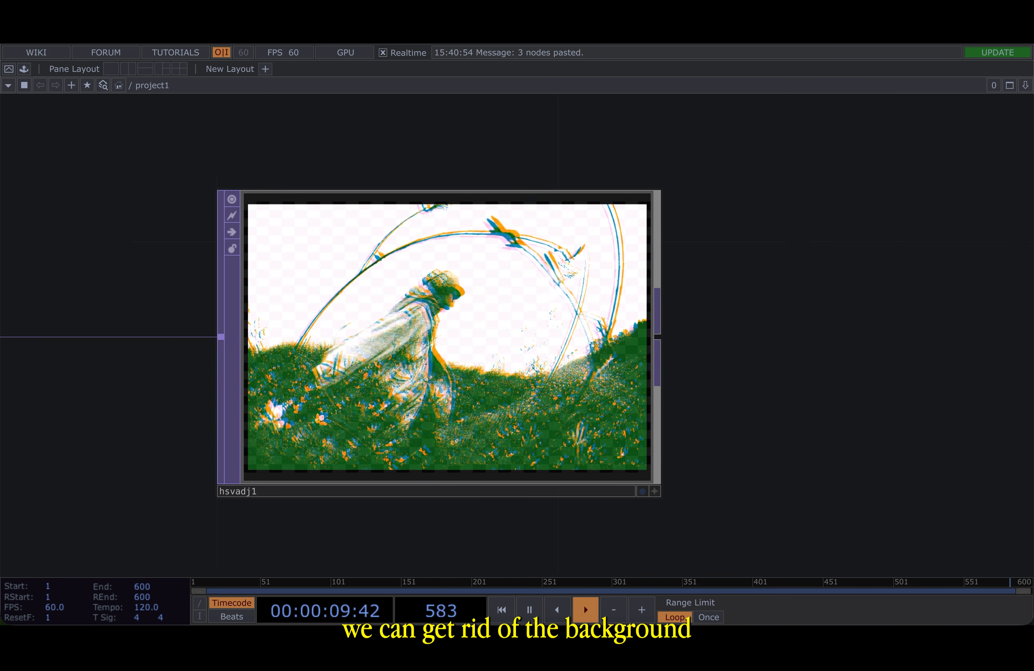
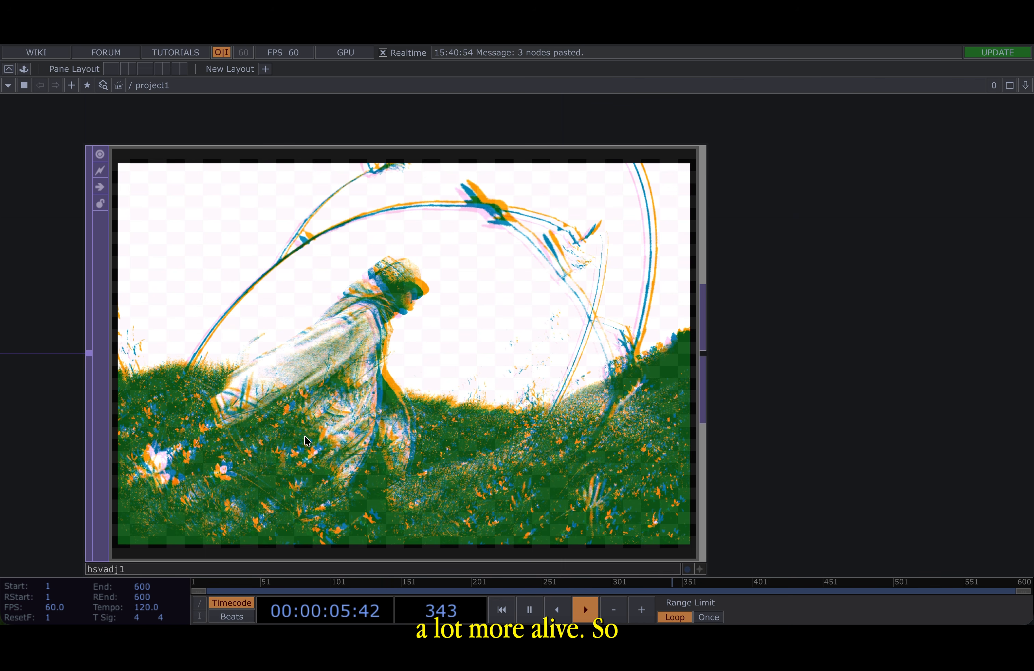
- Paste the Unsplash paper texture image node into the network below hsvadj1
{"action": "scroll", "coordinate": [305, 439], "scroll_direction": "down", "scroll_amount": 8}
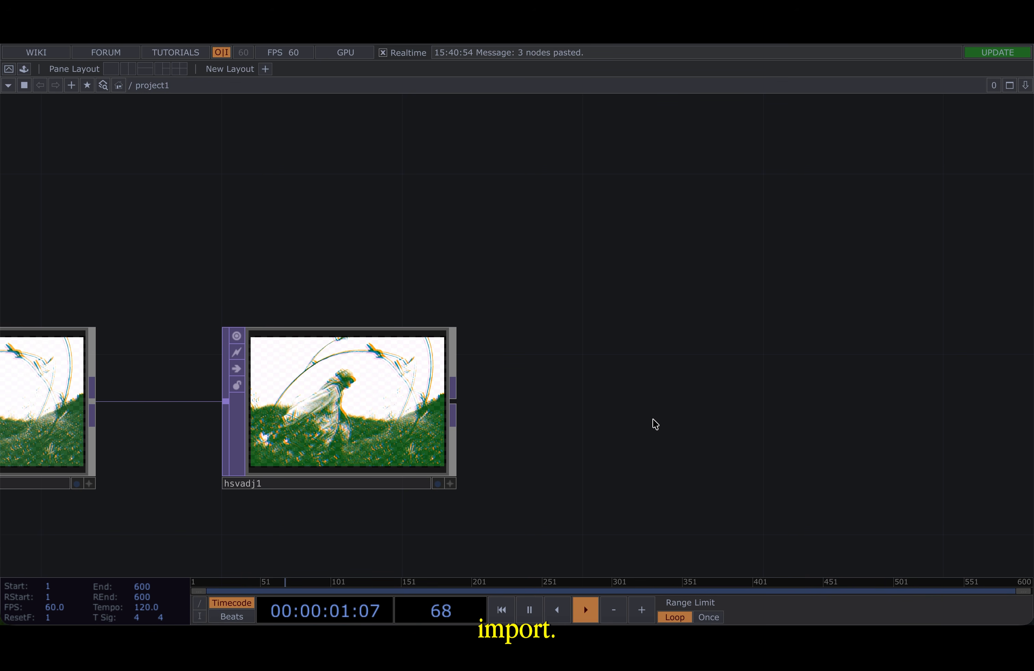
{"action": "scroll", "coordinate": [653, 425], "scroll_direction": "down", "scroll_amount": 6}
{"action": "scroll", "coordinate": [655, 428], "scroll_direction": "down", "scroll_amount": 1}
{"action": "left_click_drag", "start_coordinate": [654, 429], "coordinate": [582, 318]}
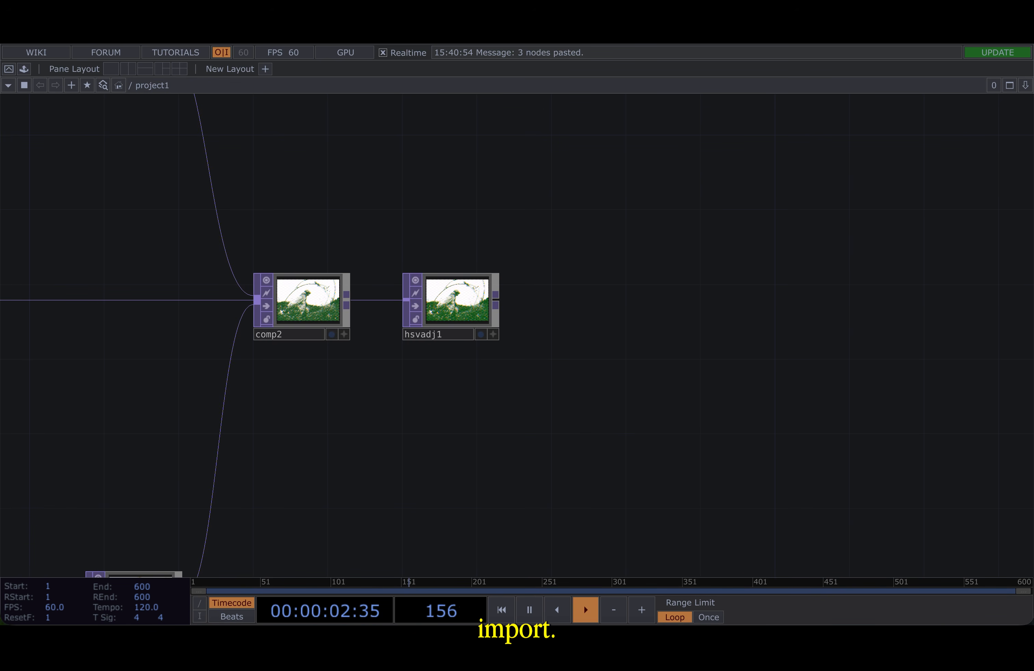
{"action": "key", "text": "super+v"}
{"action": "left_click_drag", "start_coordinate": [699, 392], "coordinate": [441, 410]}
- Examine the pasted paper texture image up close
{"action": "scroll", "coordinate": [441, 410], "scroll_direction": "up", "scroll_amount": 10}
{"action": "left_click_drag", "start_coordinate": [746, 422], "coordinate": [752, 355]}
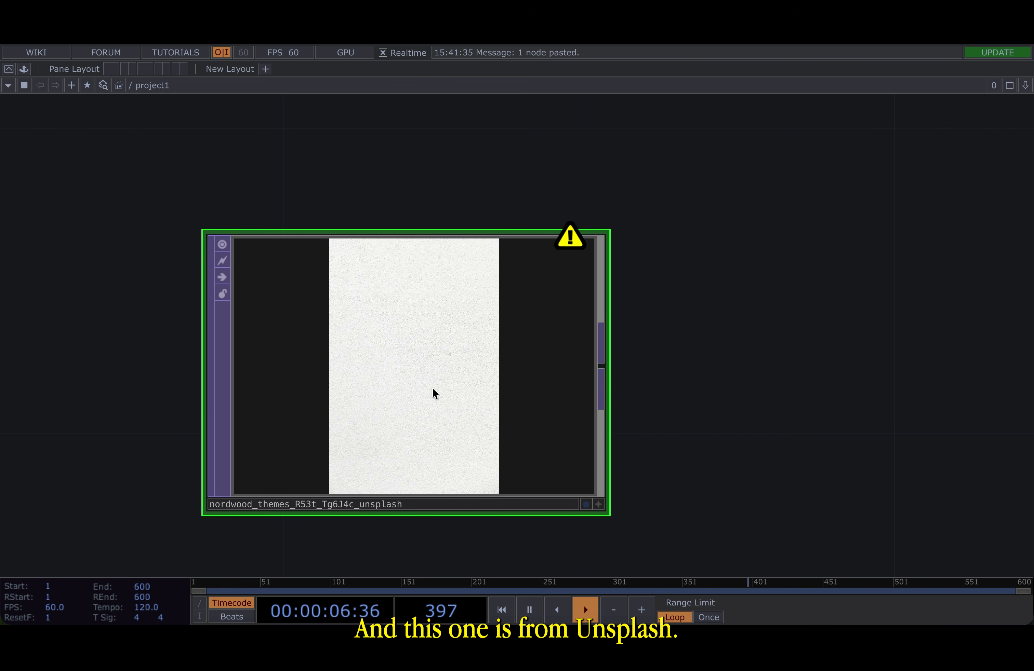
{"action": "scroll", "coordinate": [425, 344], "scroll_direction": "up", "scroll_amount": 5}
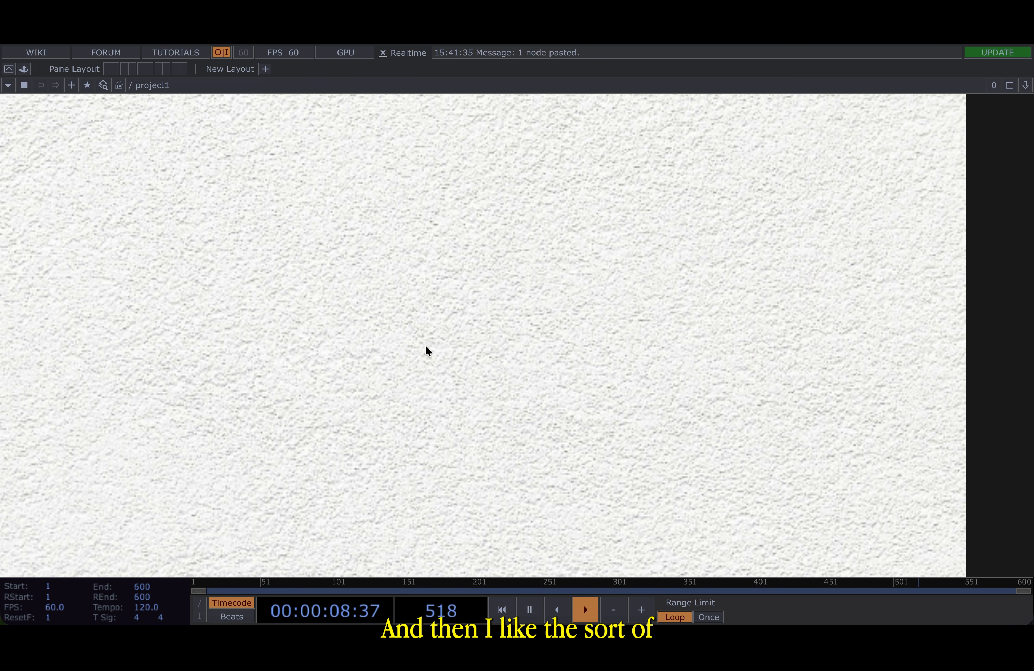
{"action": "scroll", "coordinate": [425, 347], "scroll_direction": "down", "scroll_amount": 4}
{"action": "scroll", "coordinate": [426, 346], "scroll_direction": "up", "scroll_amount": 5}
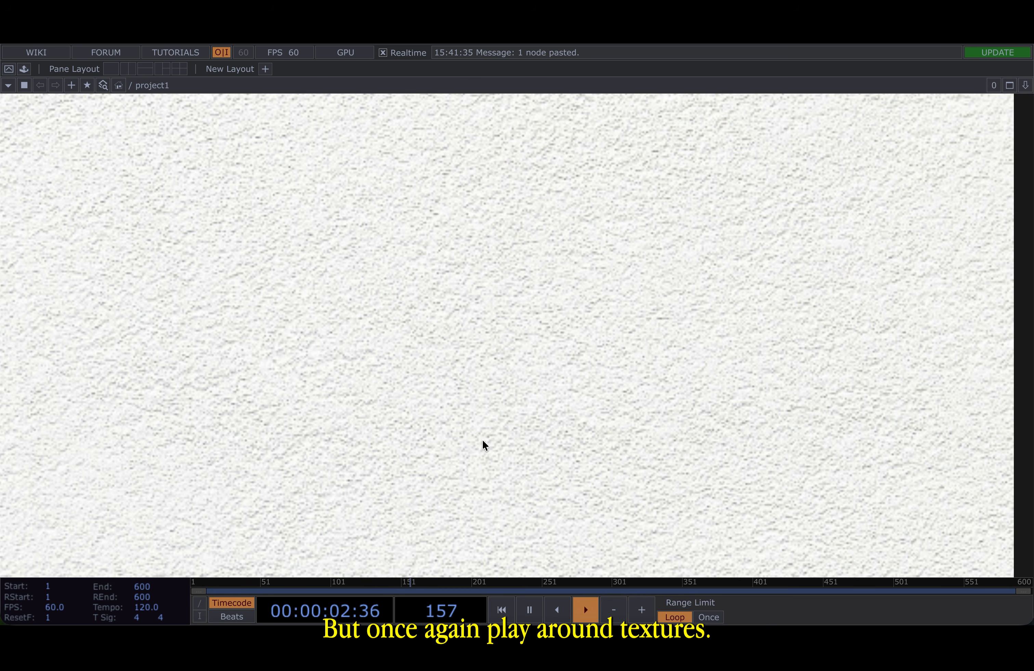
{"action": "scroll", "coordinate": [483, 443], "scroll_direction": "down", "scroll_amount": 1}
{"action": "scroll", "coordinate": [482, 430], "scroll_direction": "down", "scroll_amount": 6}
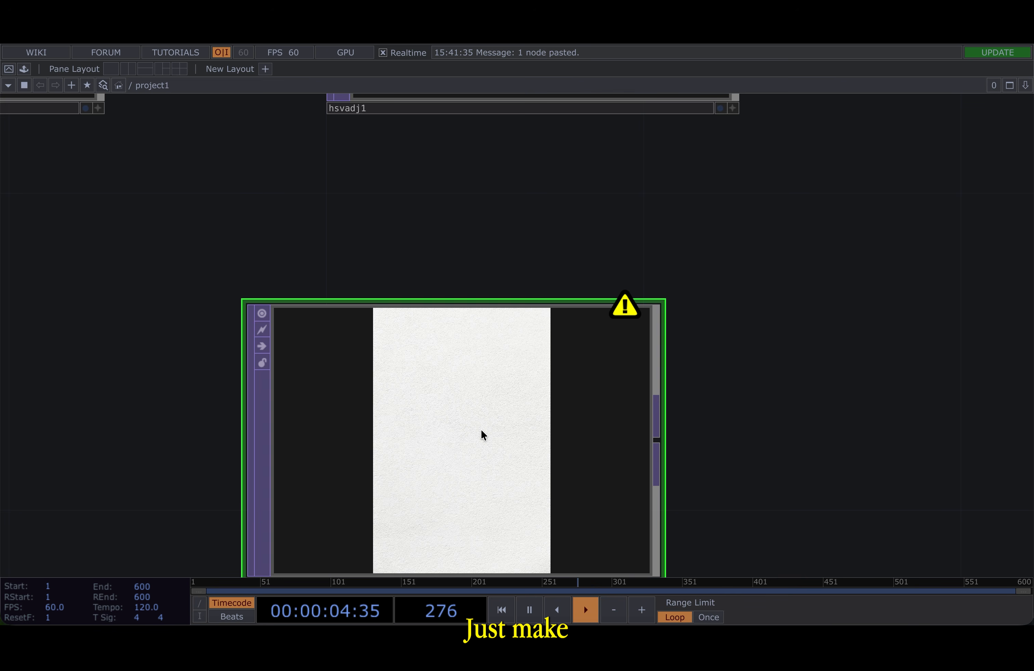
{"action": "left_click_drag", "start_coordinate": [791, 374], "coordinate": [578, 279]}
- Append a Fit TOP to the paper texture image node
{"action": "scroll", "coordinate": [574, 280], "scroll_direction": "down", "scroll_amount": 2}
{"action": "left_click", "coordinate": [491, 324]}
{"action": "left_click", "coordinate": [687, 326]}
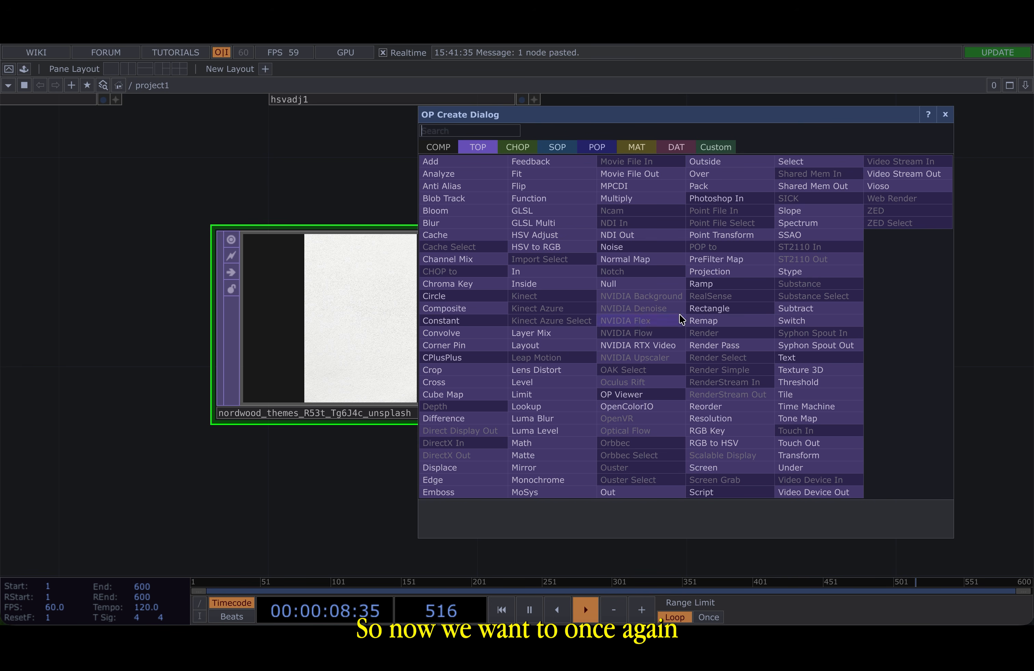
{"action": "left_click", "coordinate": [548, 185]}
{"action": "left_click", "coordinate": [765, 336]}
{"action": "scroll", "coordinate": [584, 457], "scroll_direction": "down", "scroll_amount": 2}
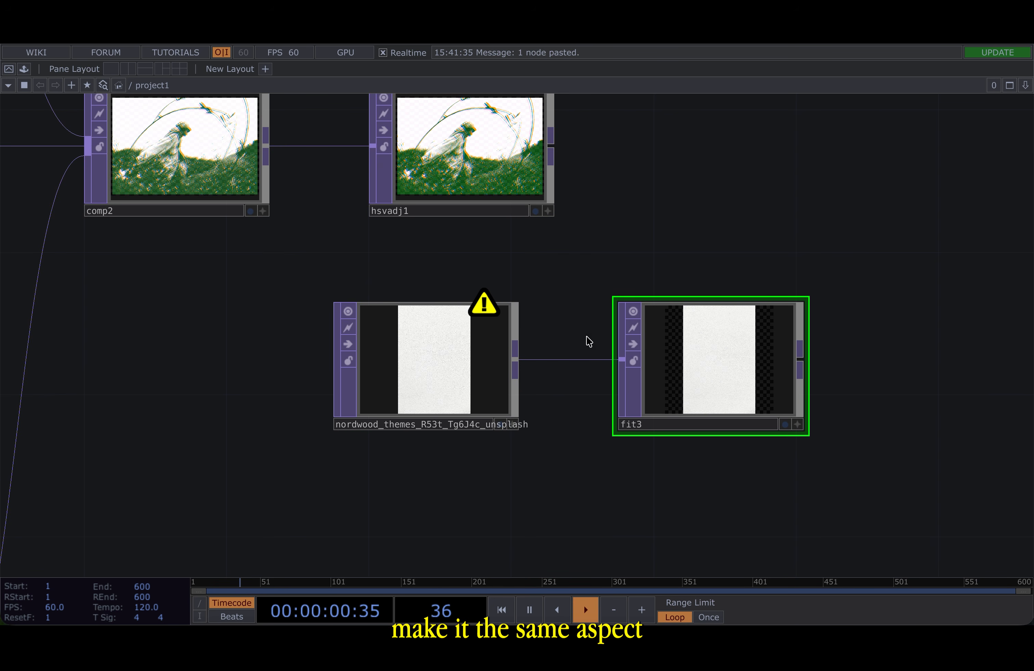
{"action": "left_click_drag", "start_coordinate": [619, 228], "coordinate": [586, 283]}
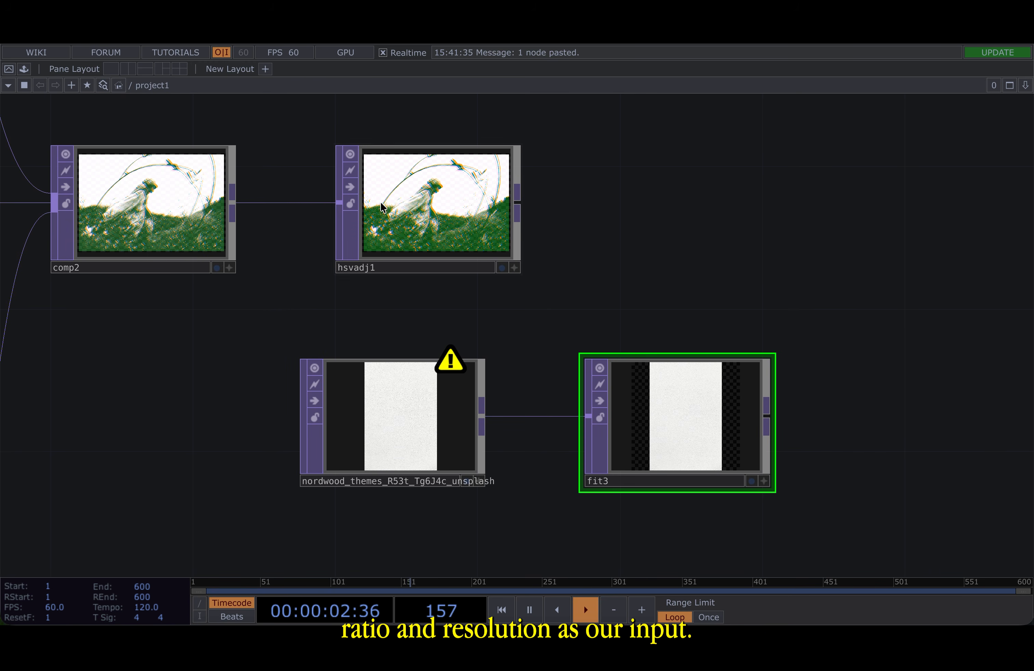
- Link fit3's Resolution fields to the RES node's resx and resy channels
{"action": "scroll", "coordinate": [688, 381], "scroll_direction": "down", "scroll_amount": 5}
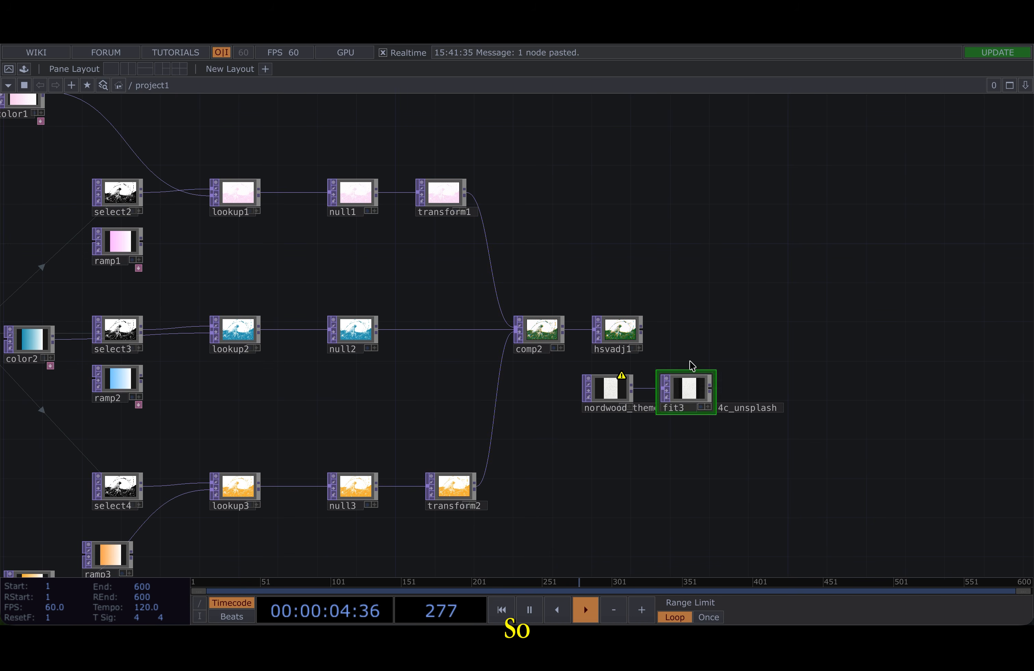
{"action": "scroll", "coordinate": [717, 257], "scroll_direction": "down", "scroll_amount": 4}
{"action": "key", "text": "p"}
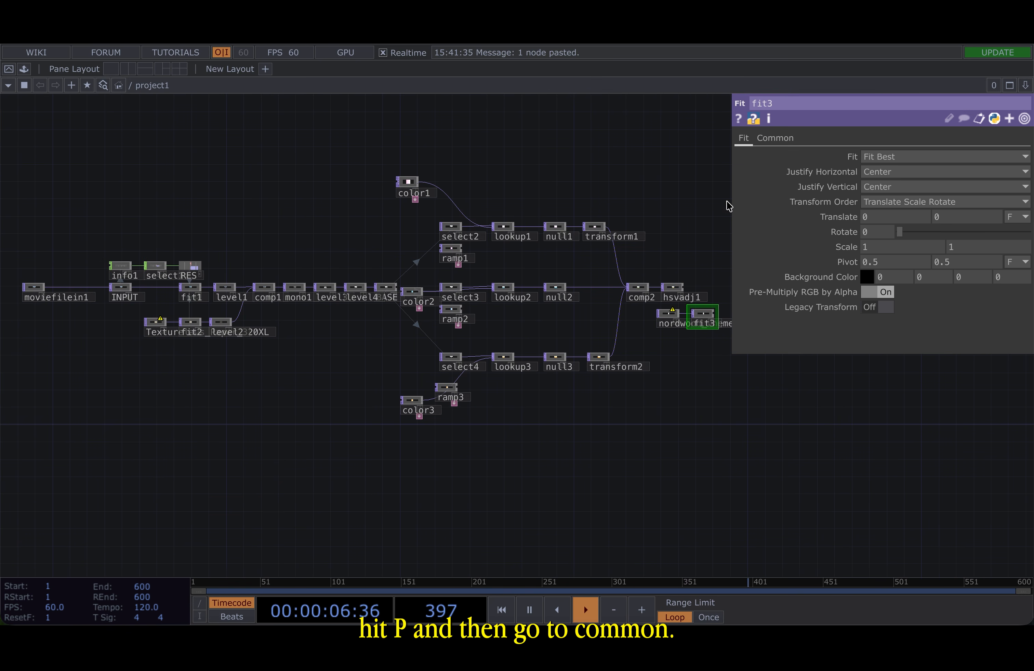
{"action": "left_click", "coordinate": [775, 138]}
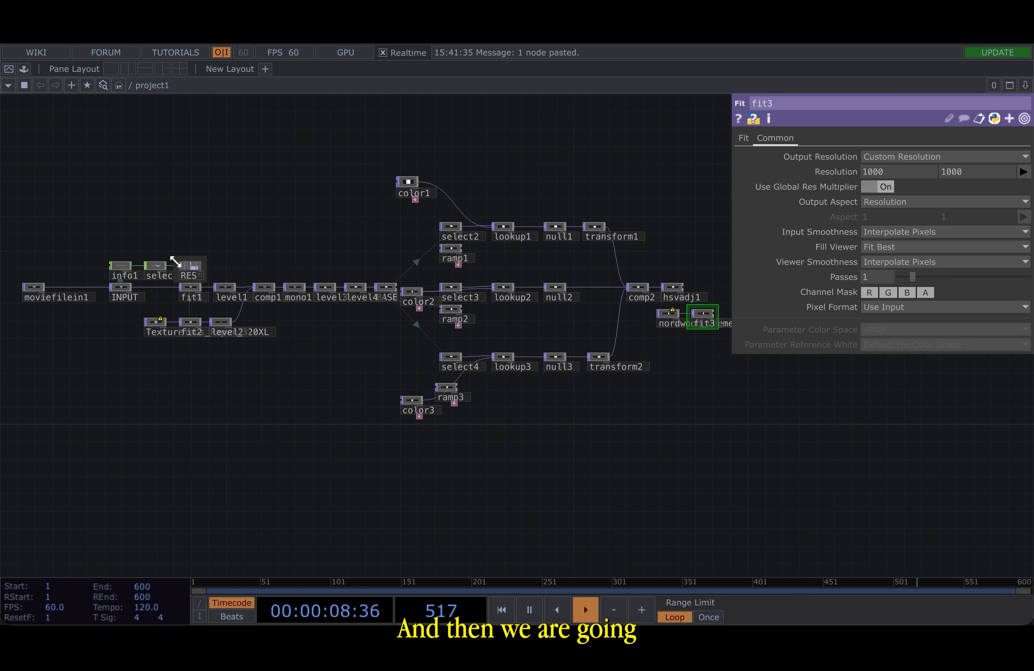
{"action": "scroll", "coordinate": [180, 244], "scroll_direction": "up", "scroll_amount": 6}
{"action": "left_click_drag", "start_coordinate": [247, 323], "coordinate": [876, 172]}
{"action": "left_click", "coordinate": [885, 170]}
{"action": "left_click_drag", "start_coordinate": [226, 364], "coordinate": [973, 174]}
{"action": "left_click", "coordinate": [974, 173]}
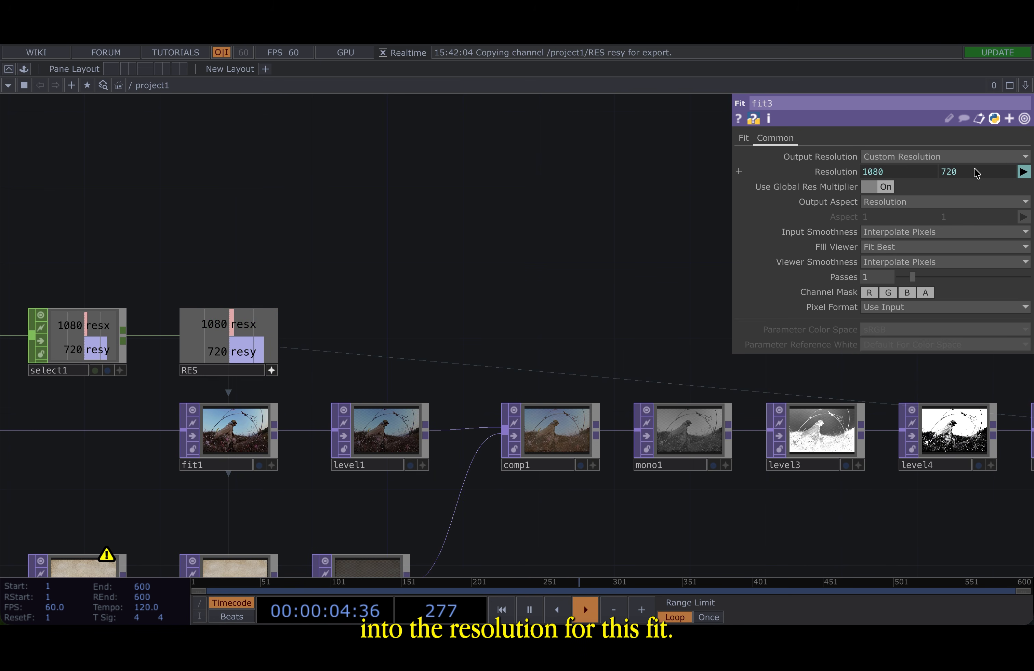
- Set fit3's Fit mode to Fit Outside
{"action": "left_click_drag", "start_coordinate": [598, 303], "coordinate": [199, 303]}
{"action": "scroll", "coordinate": [201, 302], "scroll_direction": "down", "scroll_amount": 6}
{"action": "left_click_drag", "start_coordinate": [693, 414], "coordinate": [246, 353]}
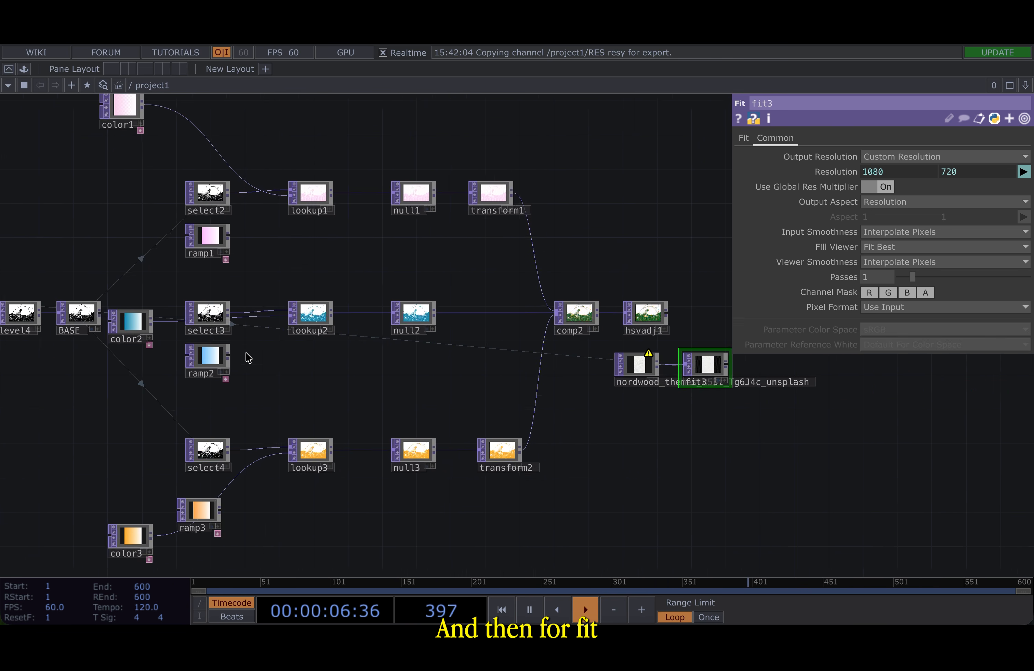
{"action": "scroll", "coordinate": [669, 347], "scroll_direction": "up", "scroll_amount": 6}
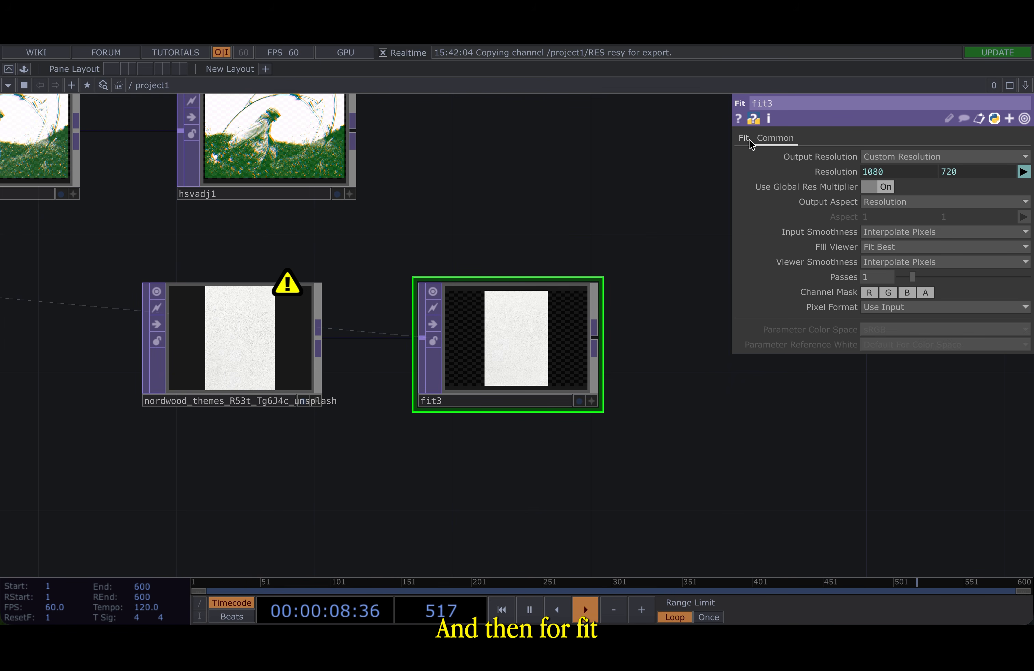
{"action": "left_click", "coordinate": [750, 140]}
{"action": "left_click", "coordinate": [878, 158]}
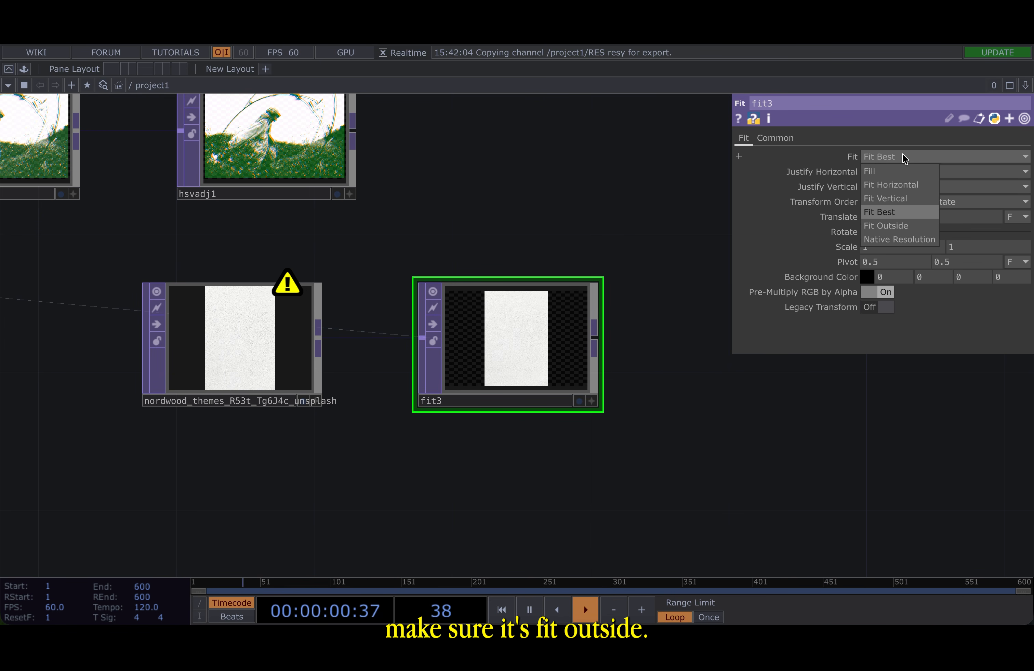
{"action": "left_click", "coordinate": [885, 216]}
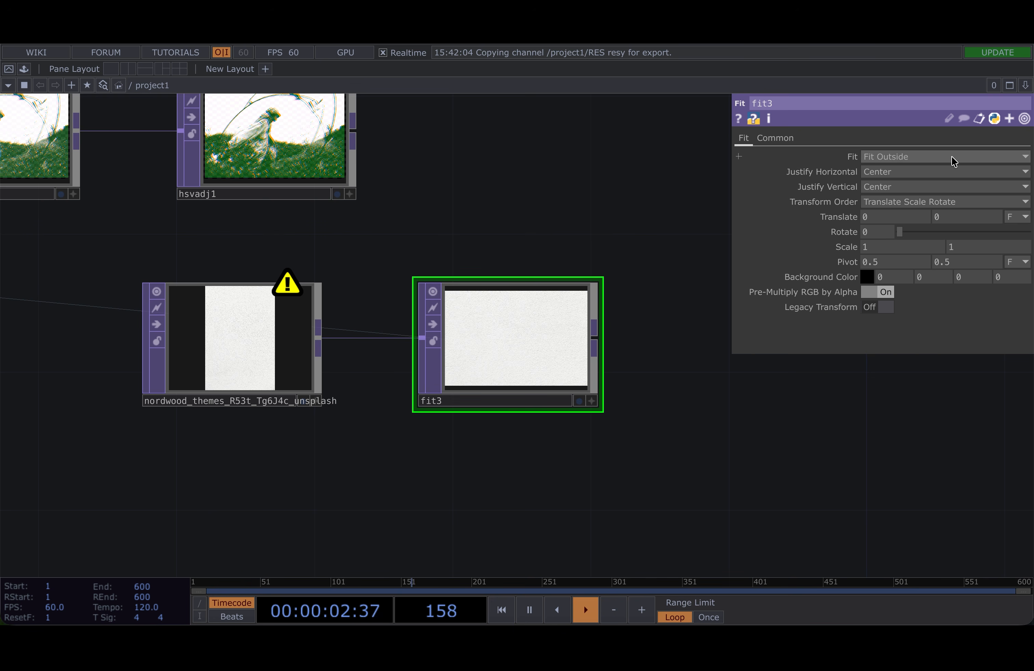
- Open fit3's info to check its output resolution
{"action": "right_click", "coordinate": [548, 350]}
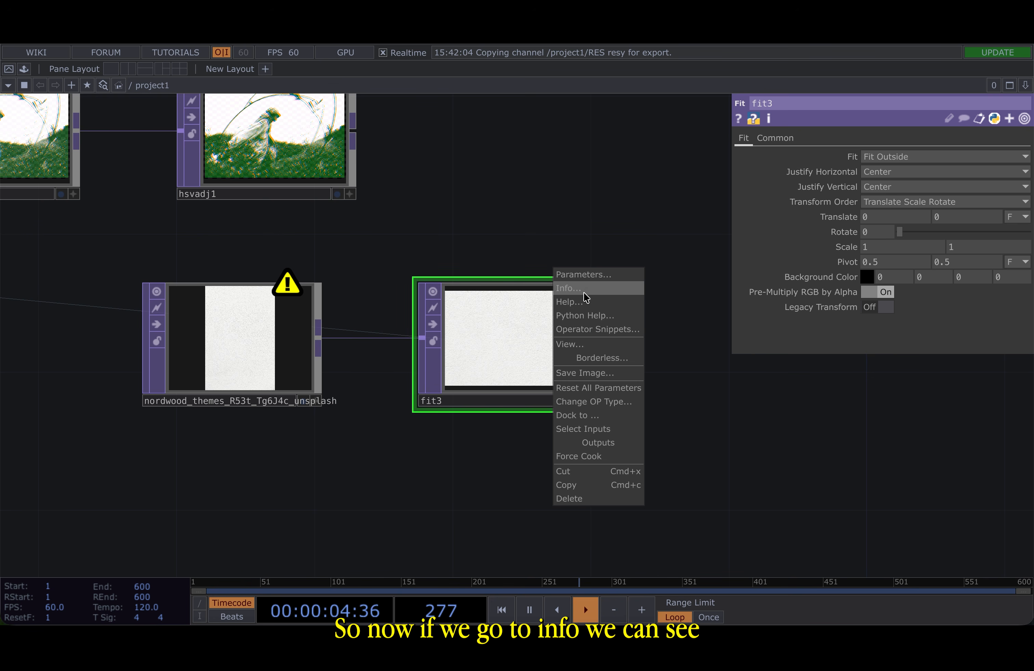
{"action": "left_click", "coordinate": [586, 289]}
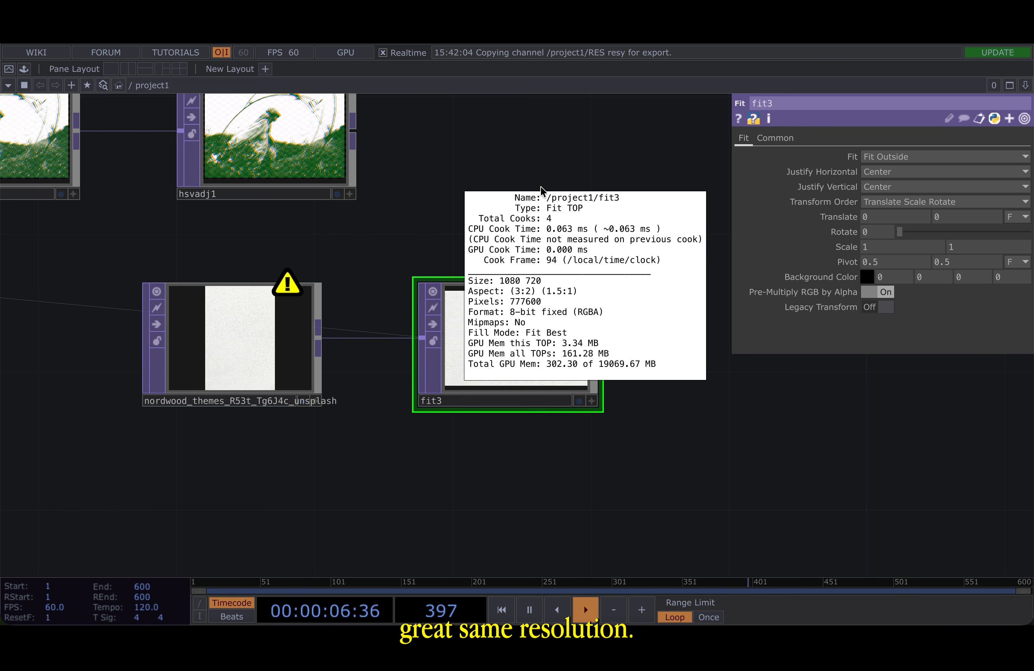
{"action": "left_click_drag", "start_coordinate": [488, 251], "coordinate": [429, 315]}
{"action": "middle_click_drag", "start_coordinate": [429, 315], "coordinate": [456, 286]}
- Add a Composite TOP and set its Operation to Freeze
{"action": "key", "text": "Tab"}
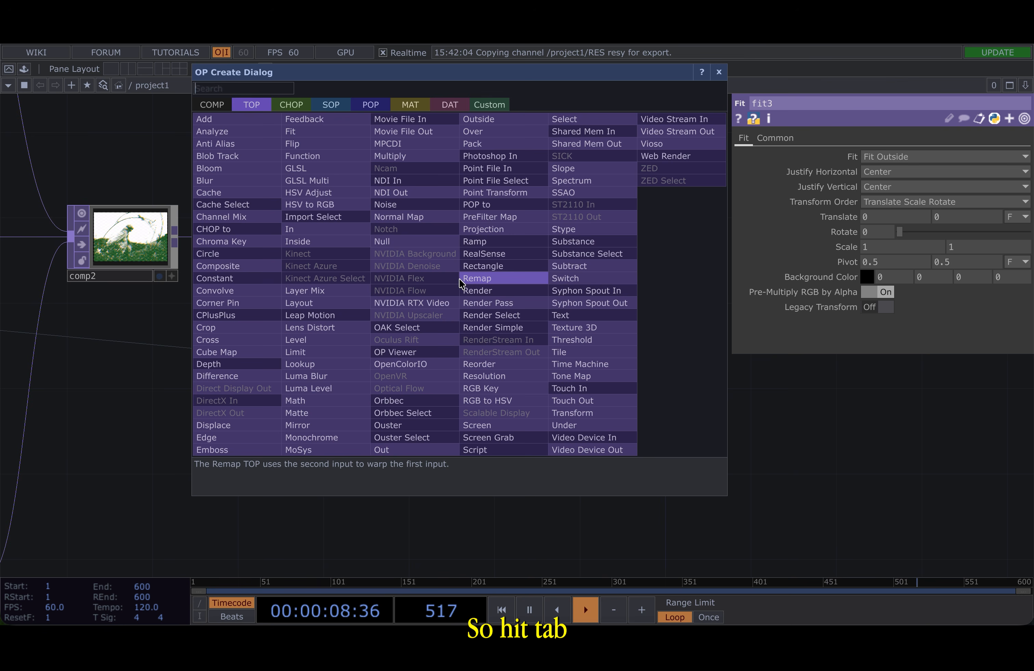
{"action": "left_click", "coordinate": [227, 271]}
{"action": "left_click", "coordinate": [591, 248]}
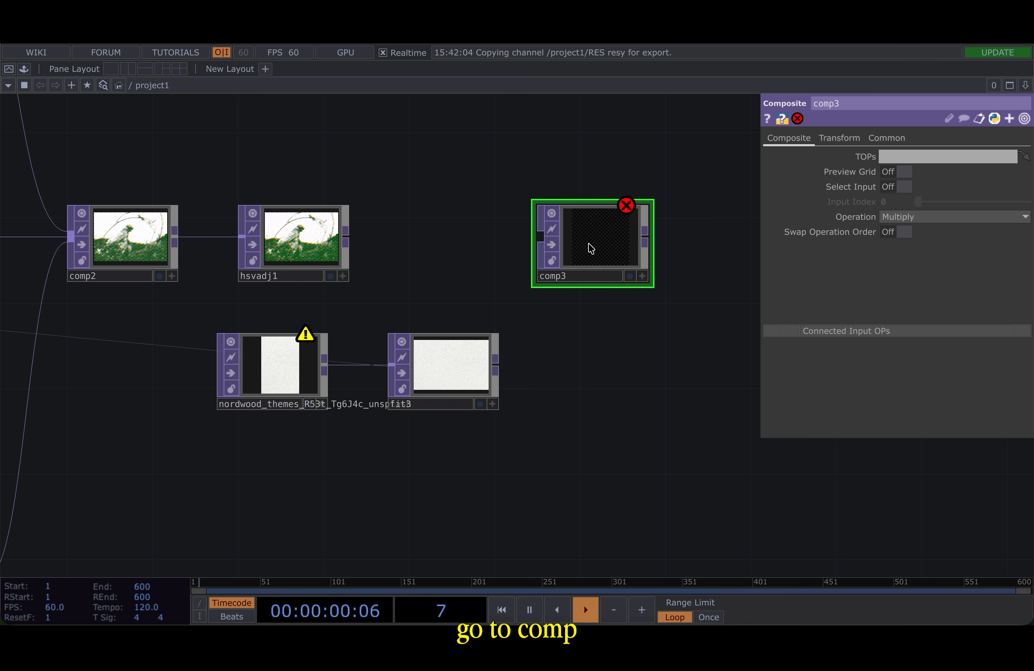
{"action": "left_click", "coordinate": [912, 217]}
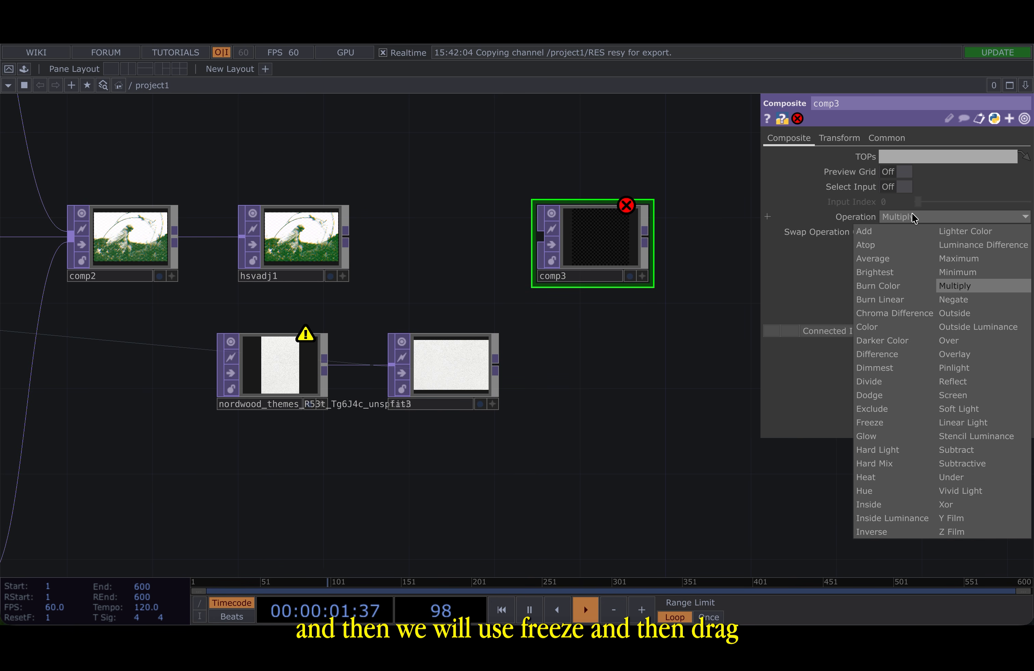
{"action": "left_click", "coordinate": [896, 421]}
- Wire hsvadj1 and fit3 into comp3's first and second inputs
{"action": "left_click_drag", "start_coordinate": [346, 238], "coordinate": [534, 241]}
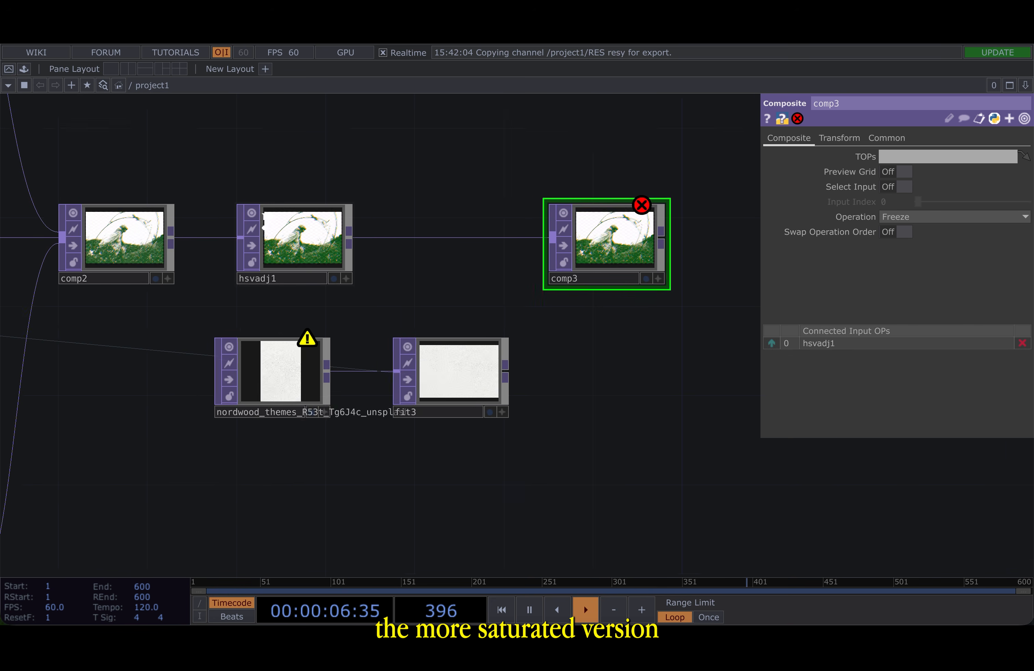
{"action": "scroll", "coordinate": [269, 224], "scroll_direction": "up", "scroll_amount": 5}
{"action": "scroll", "coordinate": [314, 464], "scroll_direction": "down", "scroll_amount": 5}
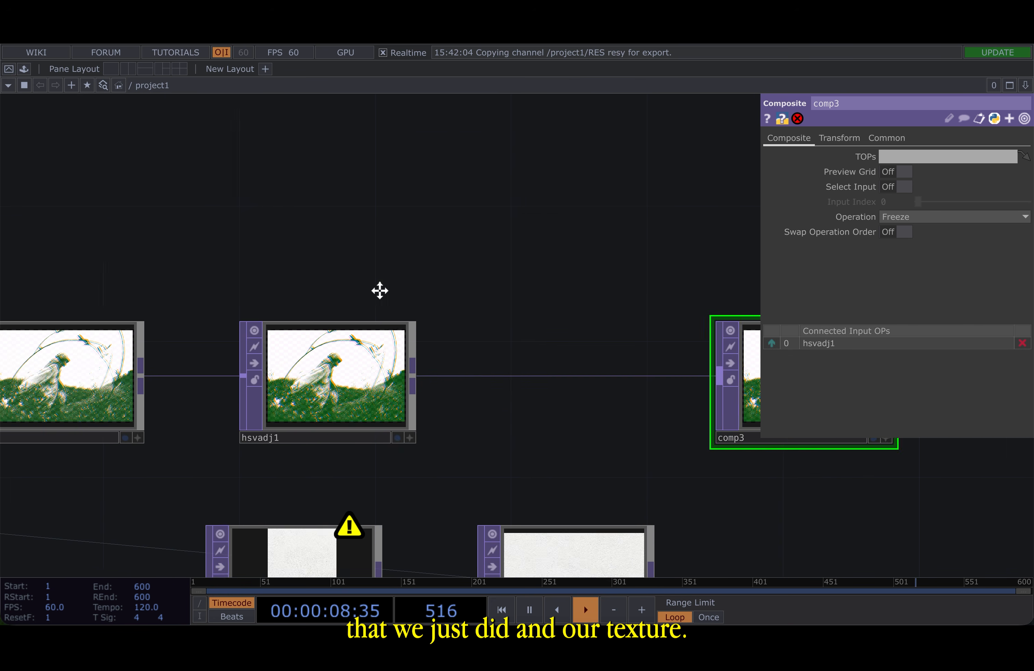
{"action": "left_click_drag", "start_coordinate": [439, 348], "coordinate": [247, 182]}
{"action": "left_click_drag", "start_coordinate": [462, 422], "coordinate": [538, 267]}
{"action": "left_click_drag", "start_coordinate": [593, 369], "coordinate": [373, 392]}
{"action": "scroll", "coordinate": [374, 198], "scroll_direction": "up", "scroll_amount": 5}
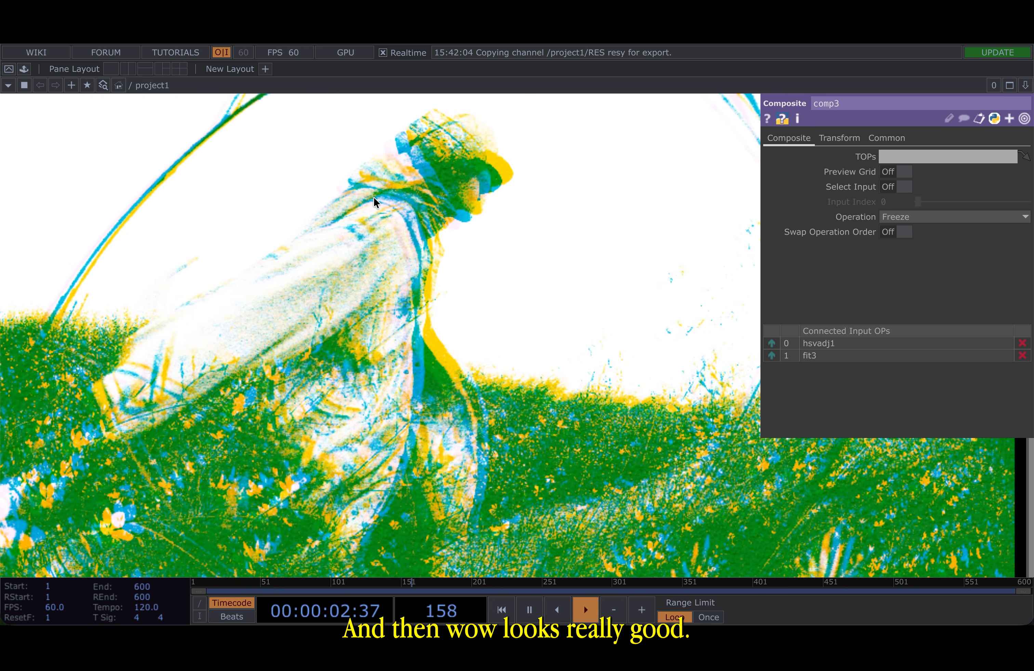
{"action": "scroll", "coordinate": [374, 198], "scroll_direction": "down", "scroll_amount": 5}
- Append a Null TOP to comp3 and make it the displayed output
{"action": "left_click_drag", "start_coordinate": [555, 189], "coordinate": [357, 274]}
{"action": "right_click", "coordinate": [335, 270]}
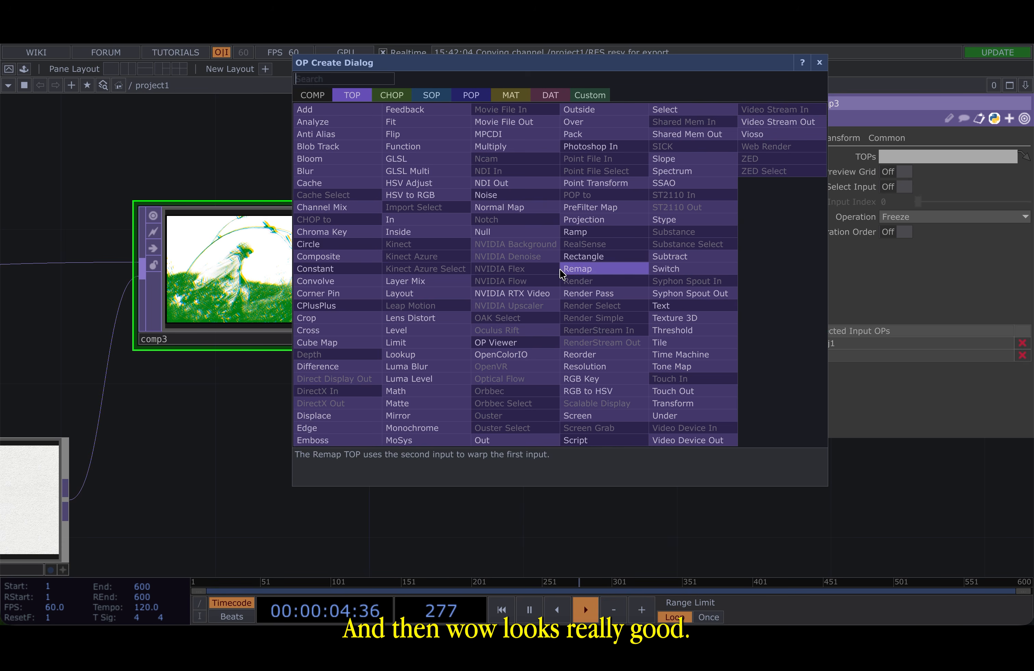
{"action": "left_click", "coordinate": [566, 236]}
{"action": "left_click", "coordinate": [552, 283]}
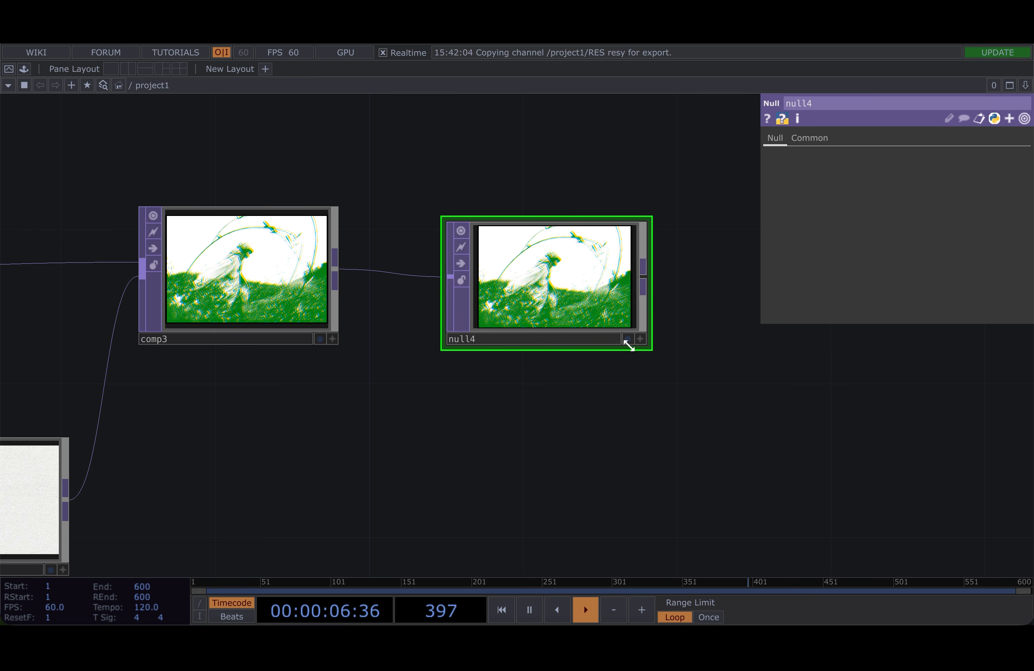
{"action": "left_click", "coordinate": [627, 339]}
{"action": "left_click_drag", "start_coordinate": [576, 412], "coordinate": [330, 414]}
{"action": "key", "text": "p"}
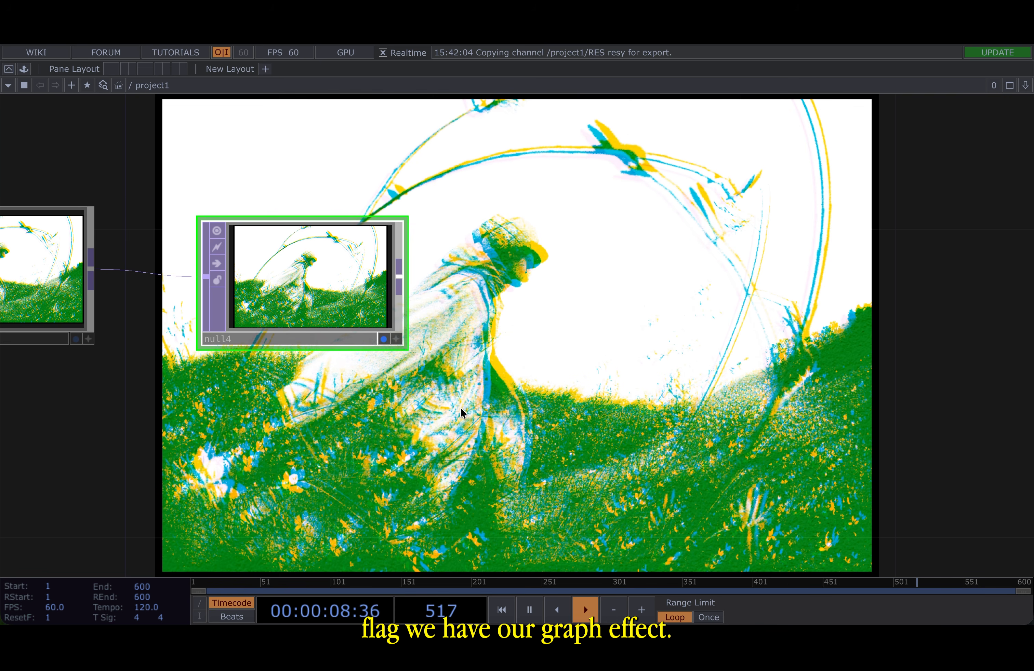
{"action": "left_click_drag", "start_coordinate": [552, 377], "coordinate": [339, 377]}
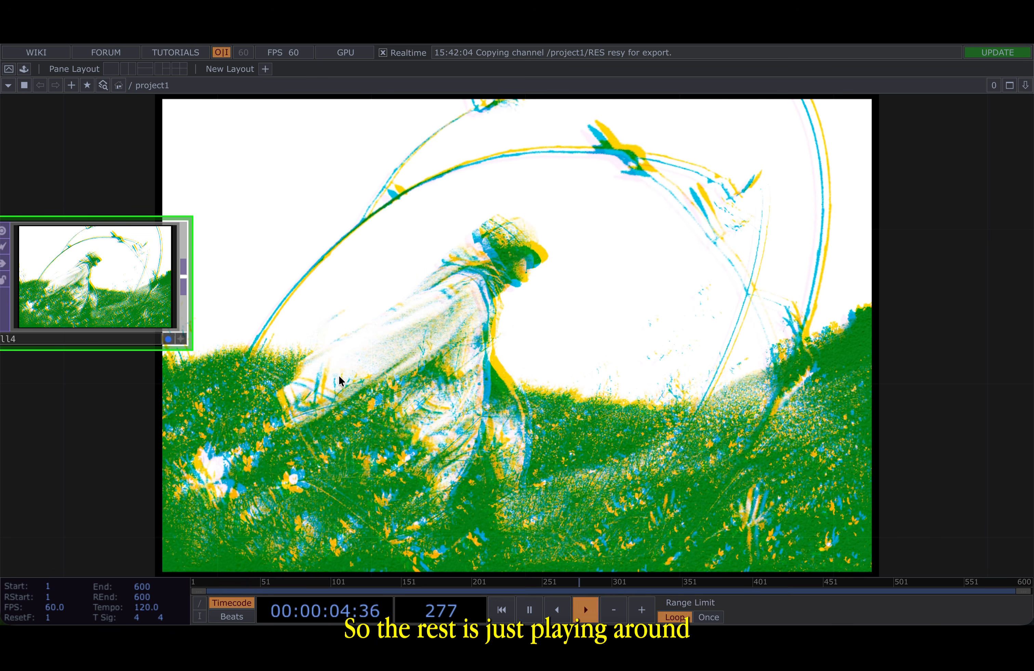
- Lower level4's Contrast to 0.82
{"action": "scroll", "coordinate": [251, 395], "scroll_direction": "down", "scroll_amount": 10}
{"action": "left_click_drag", "start_coordinate": [347, 221], "coordinate": [807, 258]}
{"action": "scroll", "coordinate": [523, 301], "scroll_direction": "down", "scroll_amount": 1}
{"action": "left_click_drag", "start_coordinate": [436, 301], "coordinate": [741, 300]}
{"action": "scroll", "coordinate": [728, 274], "scroll_direction": "down", "scroll_amount": 4}
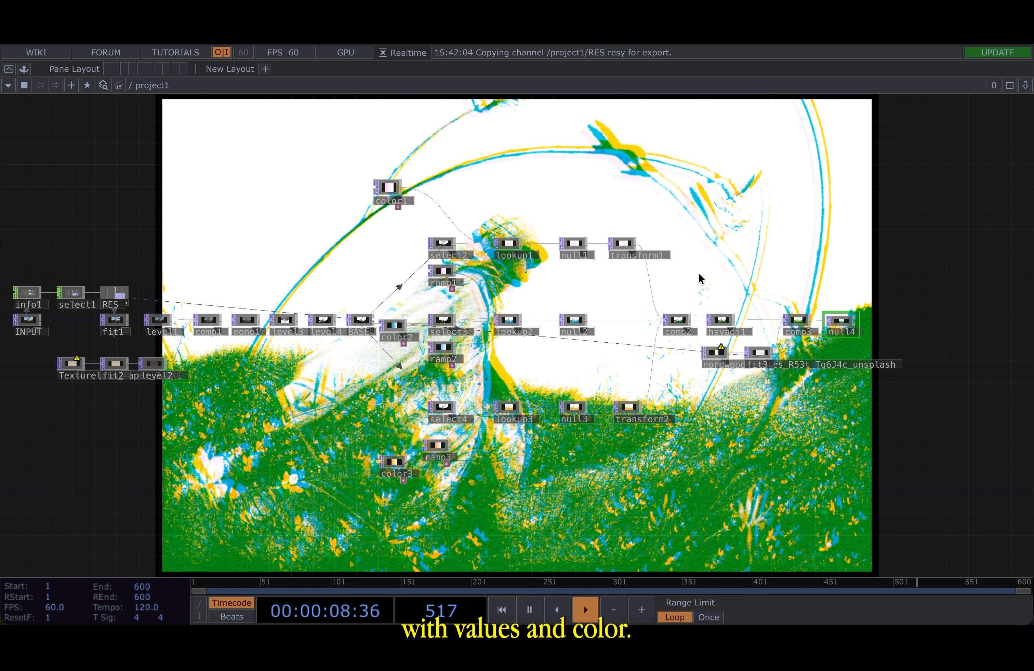
{"action": "left_click_drag", "start_coordinate": [196, 354], "coordinate": [574, 332]}
{"action": "scroll", "coordinate": [721, 270], "scroll_direction": "up", "scroll_amount": 8}
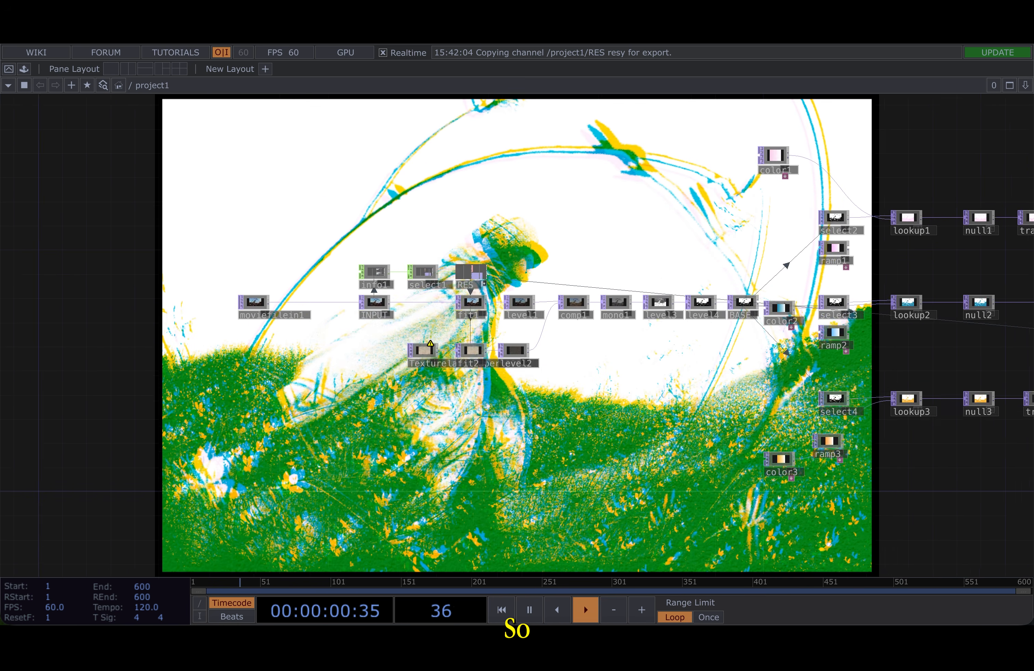
{"action": "left_click", "coordinate": [634, 383]}
{"action": "left_click_drag", "start_coordinate": [633, 321], "coordinate": [413, 399]}
{"action": "key", "text": "p"}
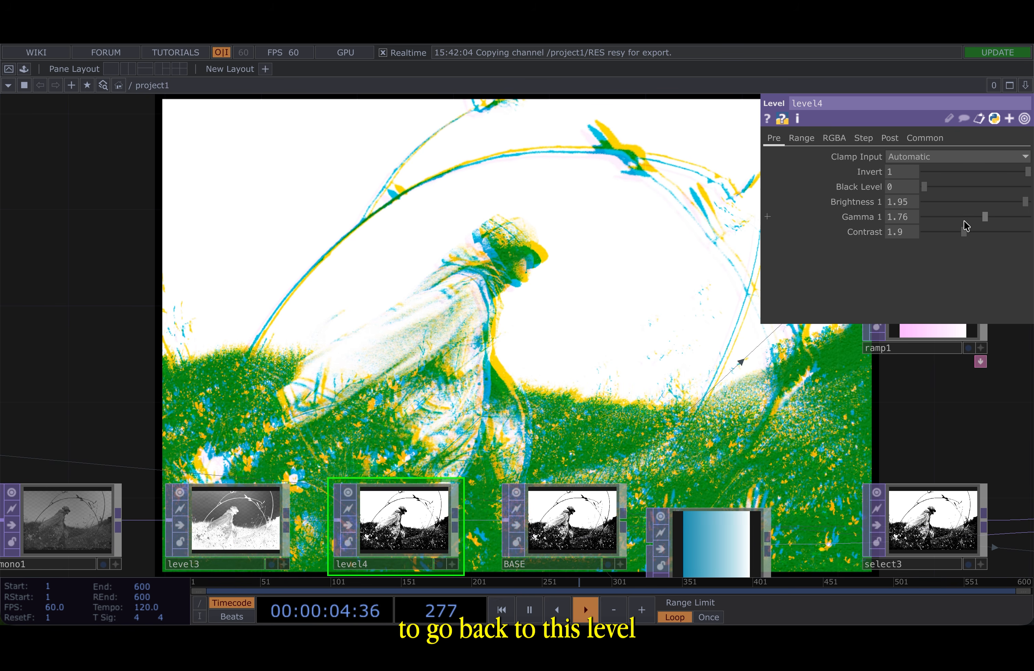
{"action": "left_click_drag", "start_coordinate": [960, 232], "coordinate": [941, 236]}
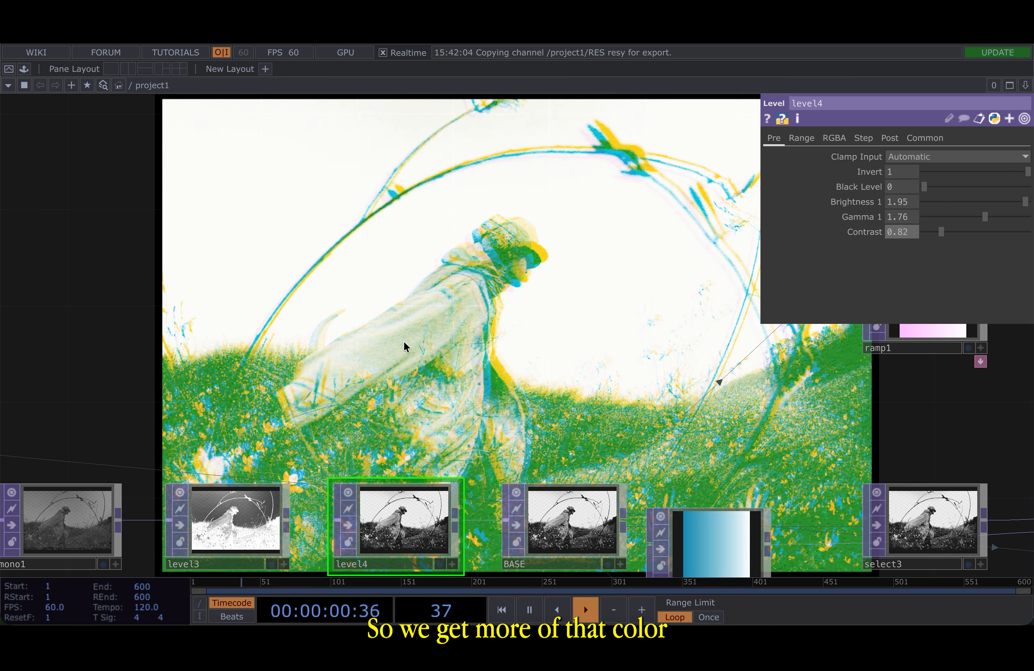
- Undo and redo the contrast change to compare the results
{"action": "key", "text": "ctrl+z"}
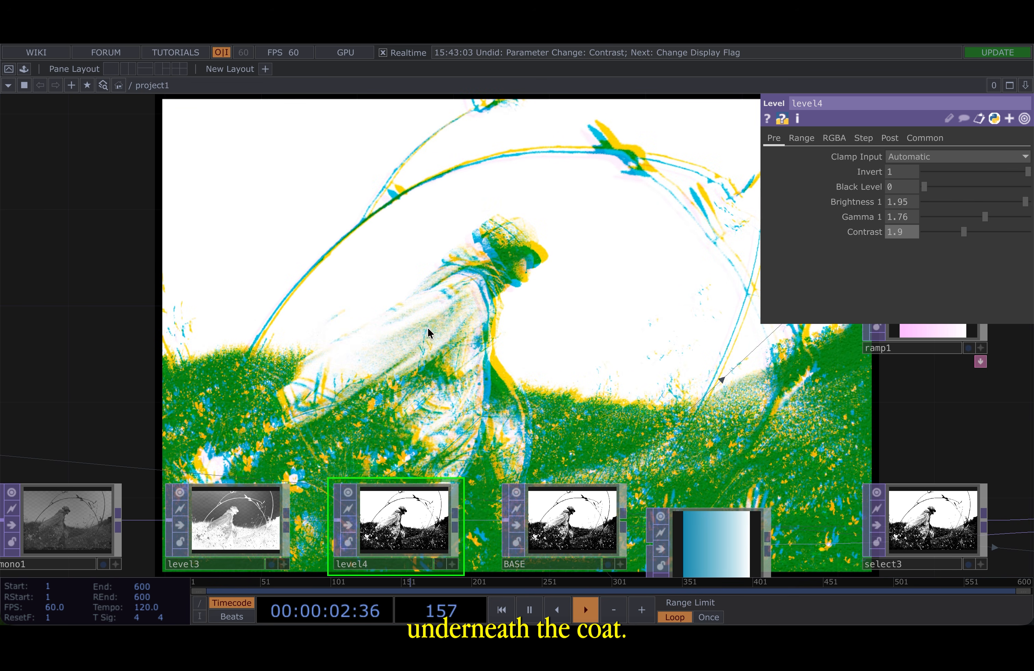
{"action": "key", "text": "ctrl+y"}
{"action": "scroll", "coordinate": [376, 386], "scroll_direction": "right", "scroll_amount": 2}
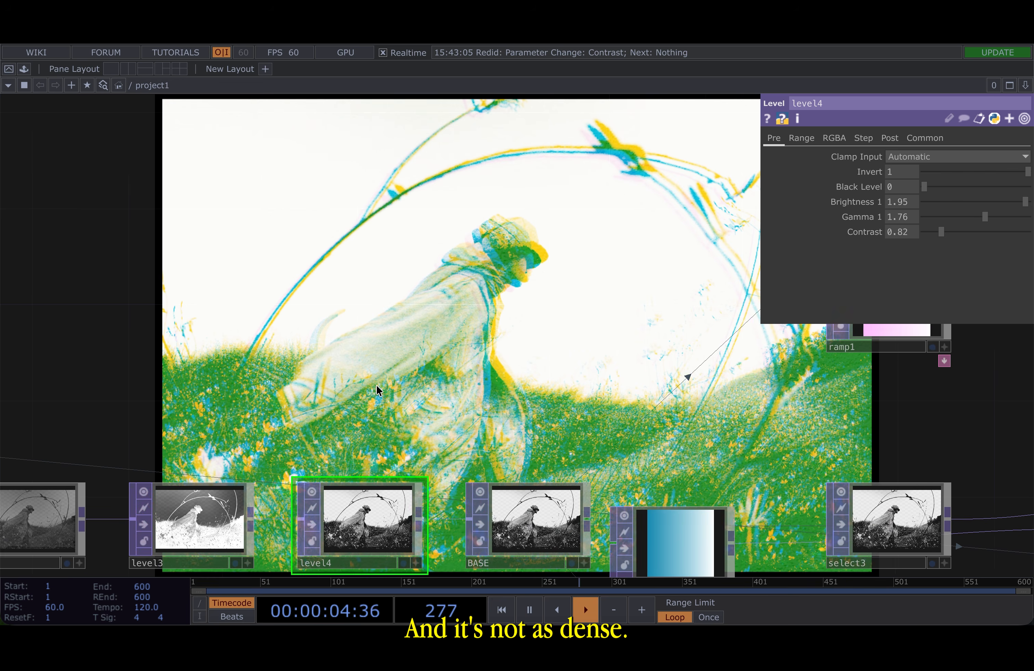
- Undo the last contrast change on level4
{"action": "scroll", "coordinate": [376, 386], "scroll_direction": "down", "scroll_amount": 10}
{"action": "key", "text": "ctrl+z"}
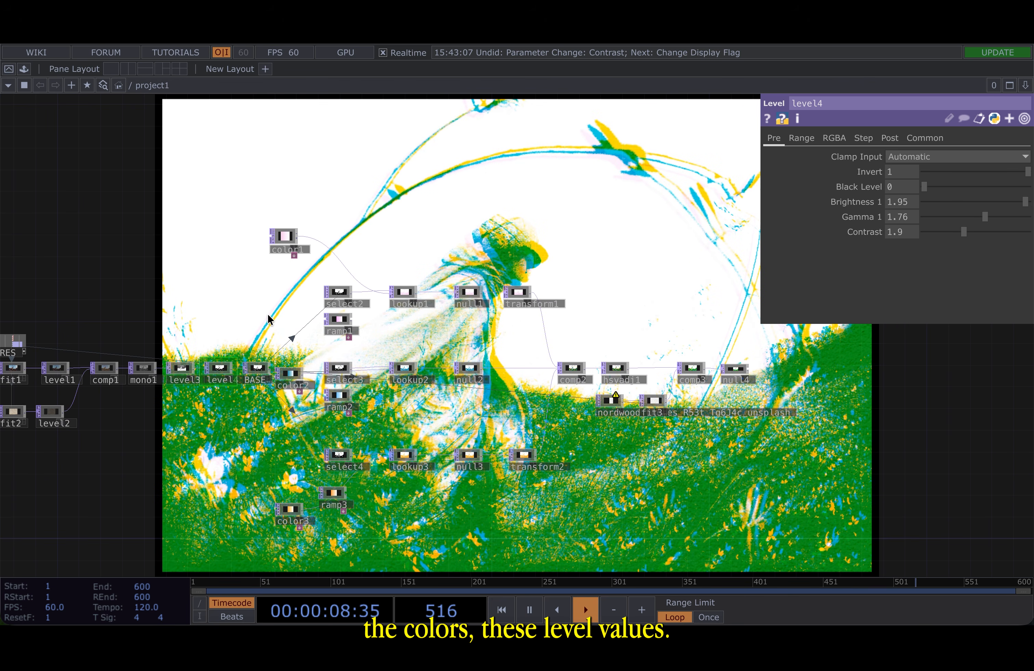
- Hide the parameter panel and pan and zoom around the network to review the complete effect chain ending at null4
{"action": "left_click_drag", "start_coordinate": [773, 418], "coordinate": [515, 371]}
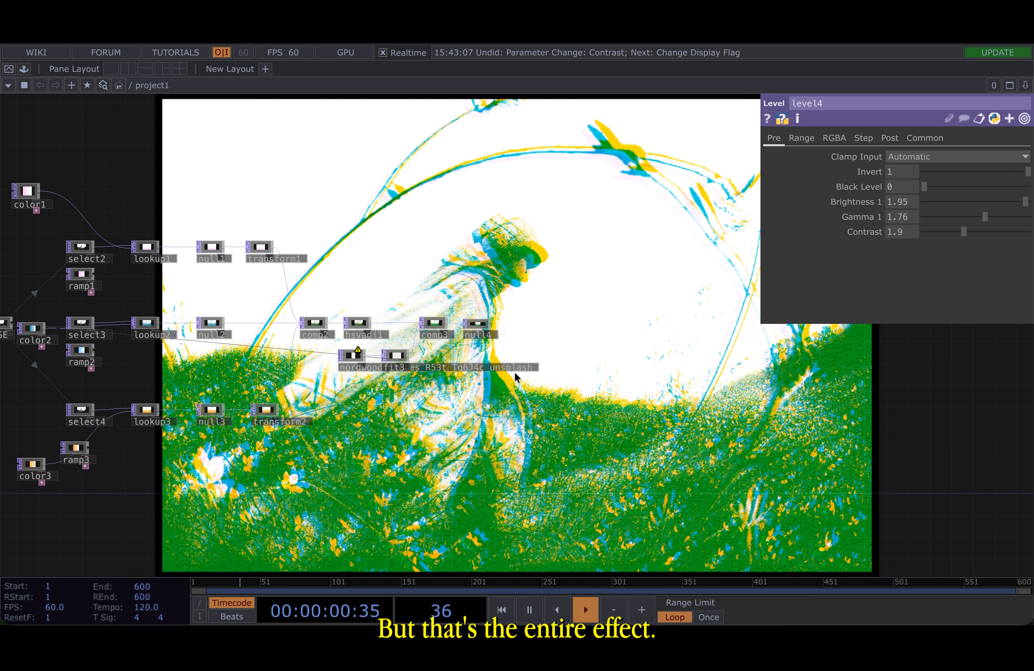
{"action": "scroll", "coordinate": [465, 330], "scroll_direction": "up", "scroll_amount": 8}
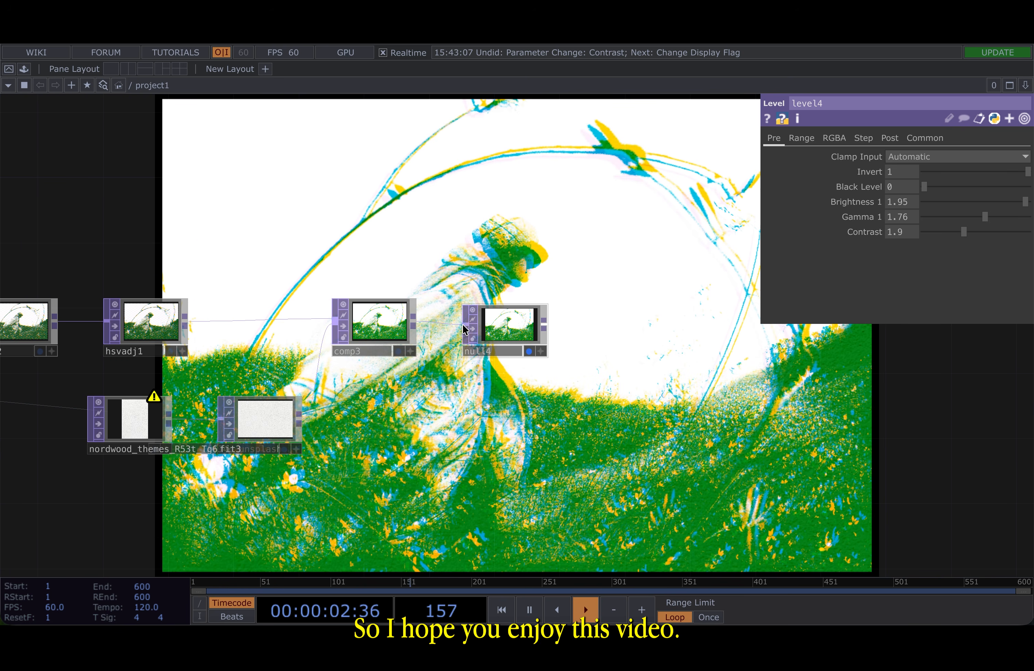
{"action": "key", "text": "p"}
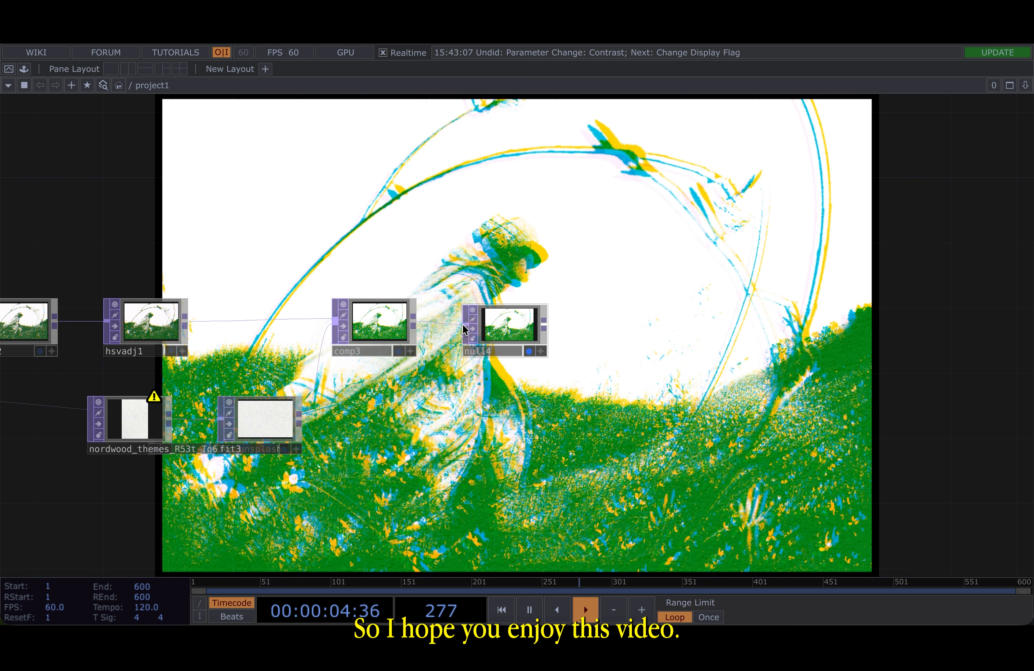
{"action": "scroll", "coordinate": [464, 330], "scroll_direction": "down", "scroll_amount": 10}
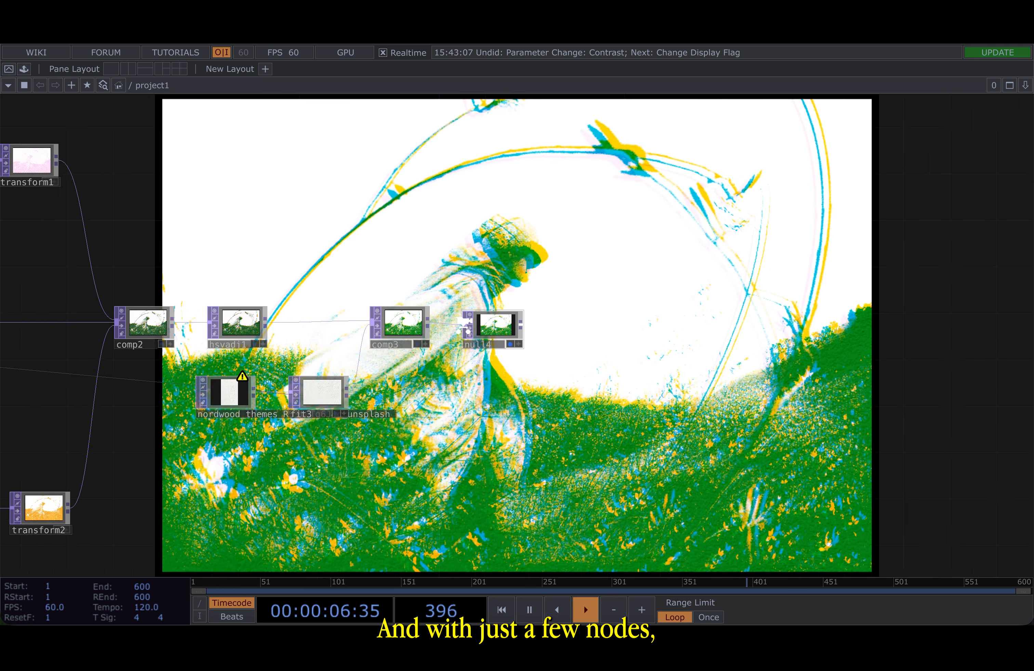
{"action": "left_click_drag", "start_coordinate": [715, 222], "coordinate": [733, 219]}
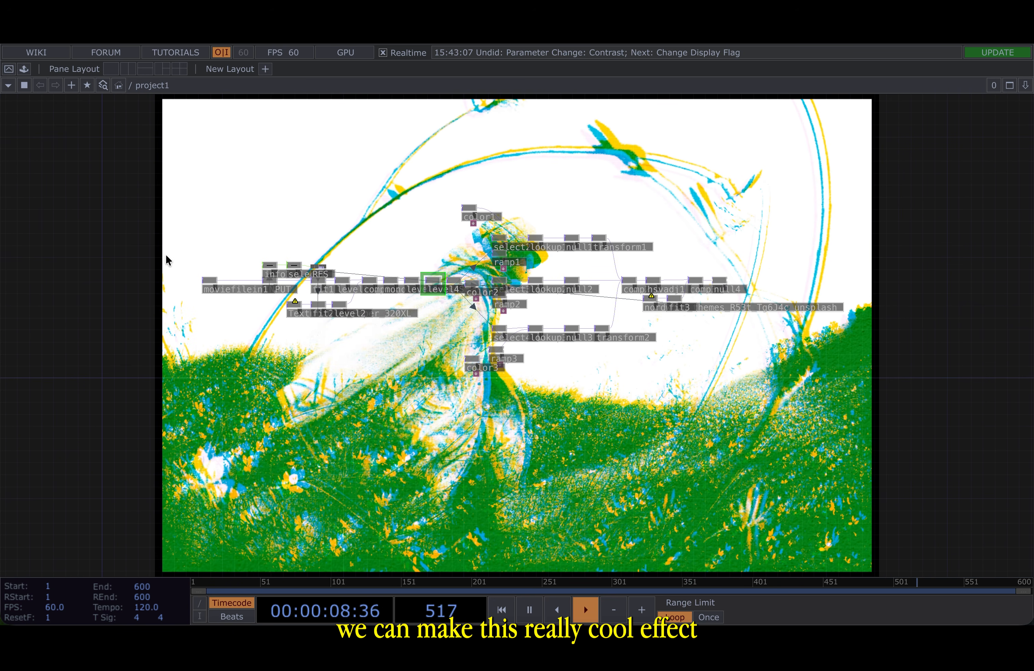
{"action": "left_click_drag", "start_coordinate": [817, 234], "coordinate": [598, 235]}
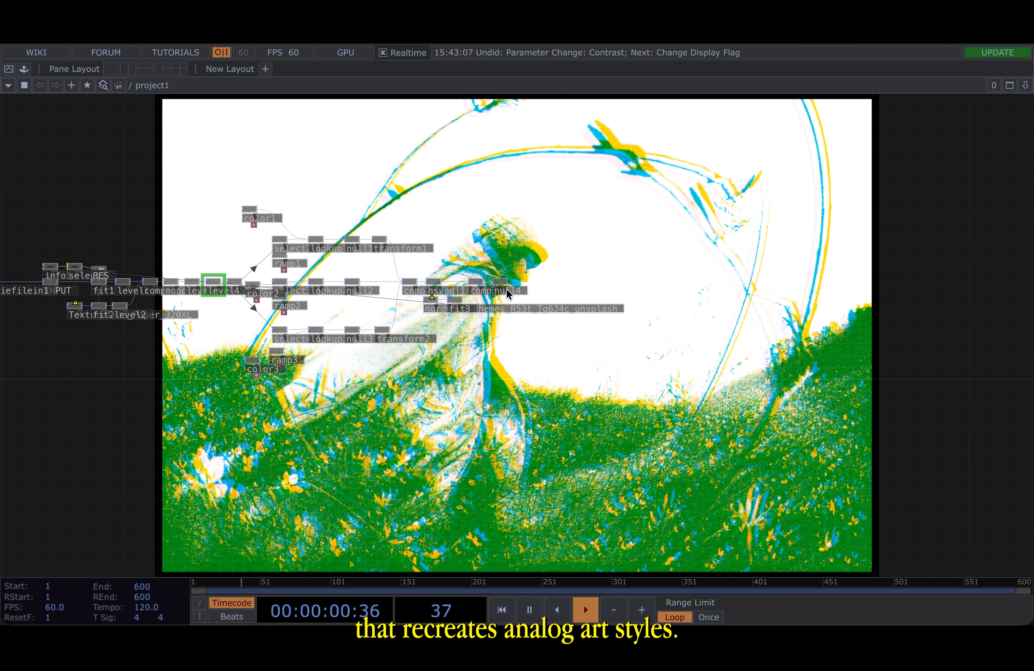
{"action": "scroll", "coordinate": [504, 287], "scroll_direction": "up", "scroll_amount": 10}
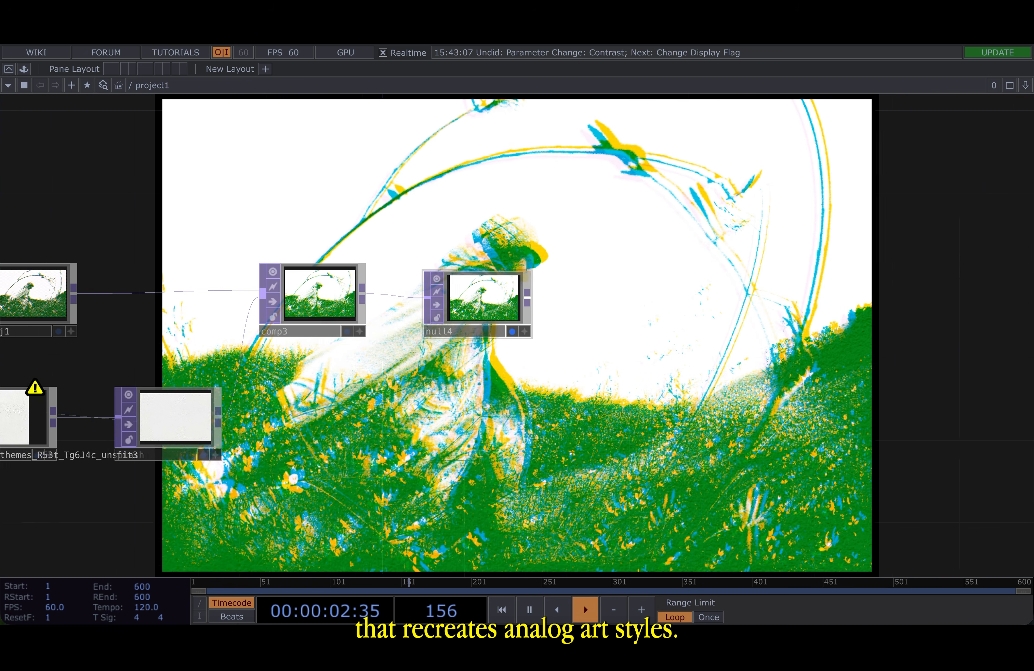
{"action": "left_click_drag", "start_coordinate": [718, 268], "coordinate": [520, 275]}
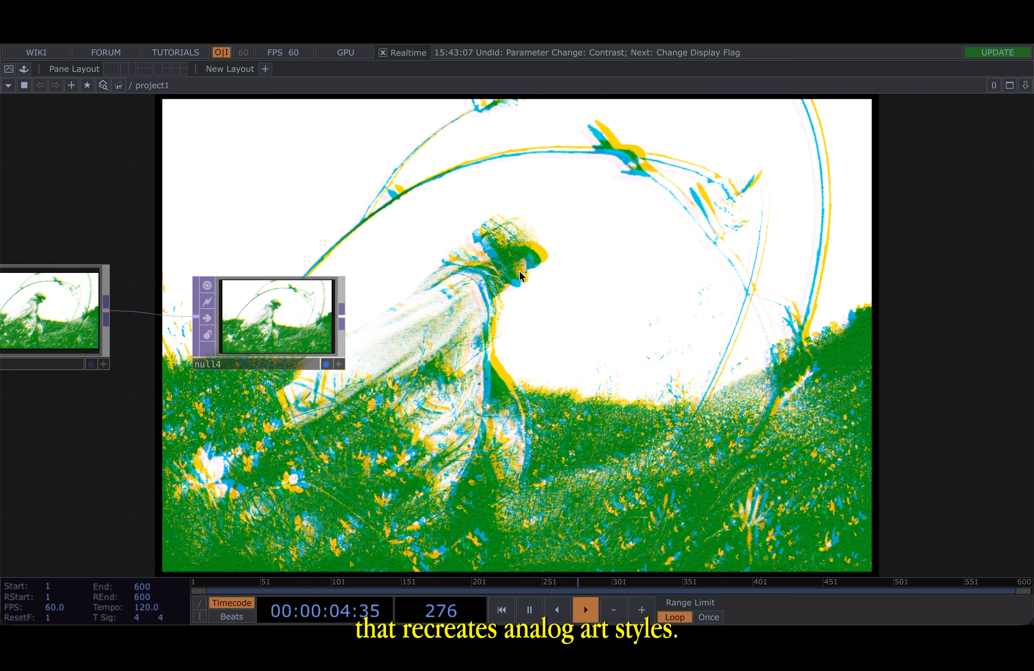